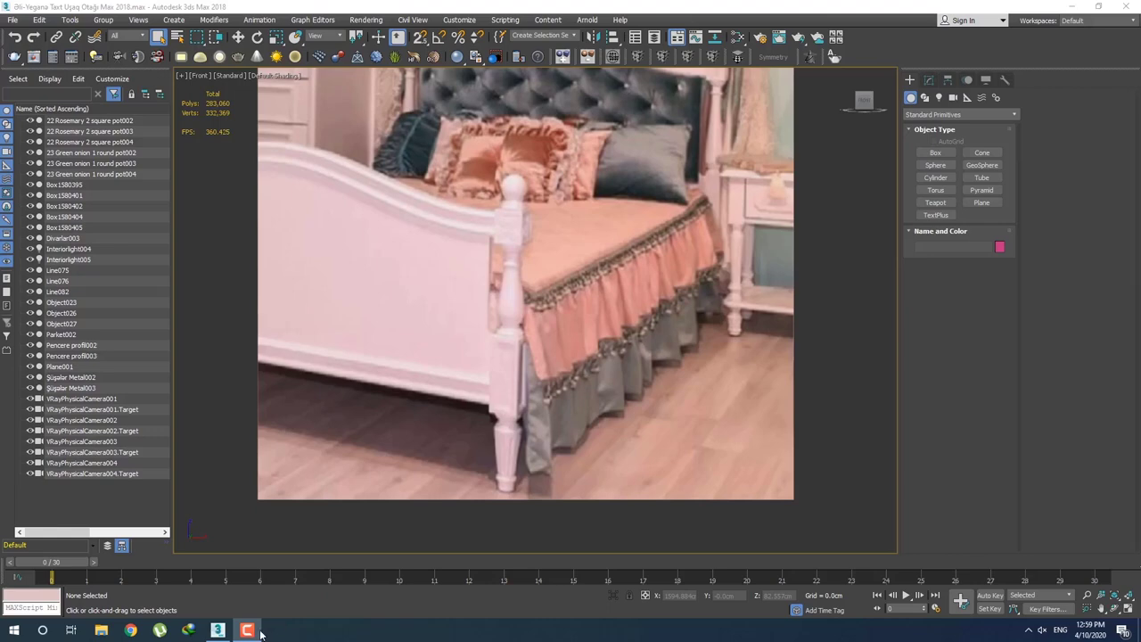
Pan and zoom the Front viewport onto the bed post's top in the reference photo.
left_click(246, 631)
scroll(449, 342, "up", 2)
mouse_move(449, 341)
middle_mouse_down()
mouse_move(588, 217)
mouse_move(580, 128)
middle_mouse_up()
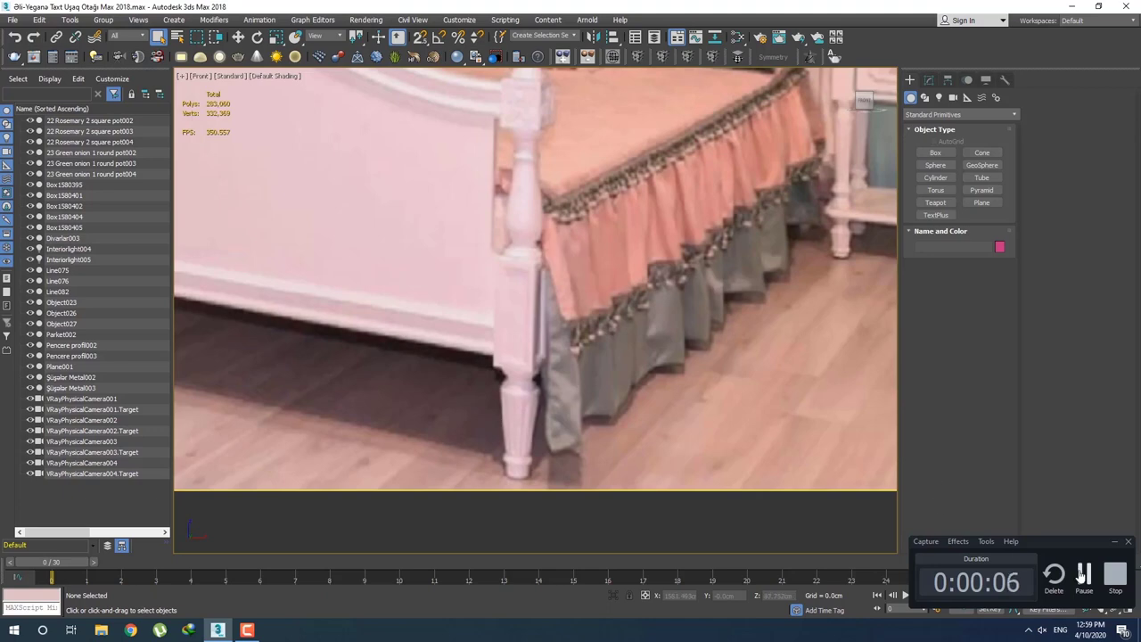
left_click(1114, 541)
left_click(247, 630)
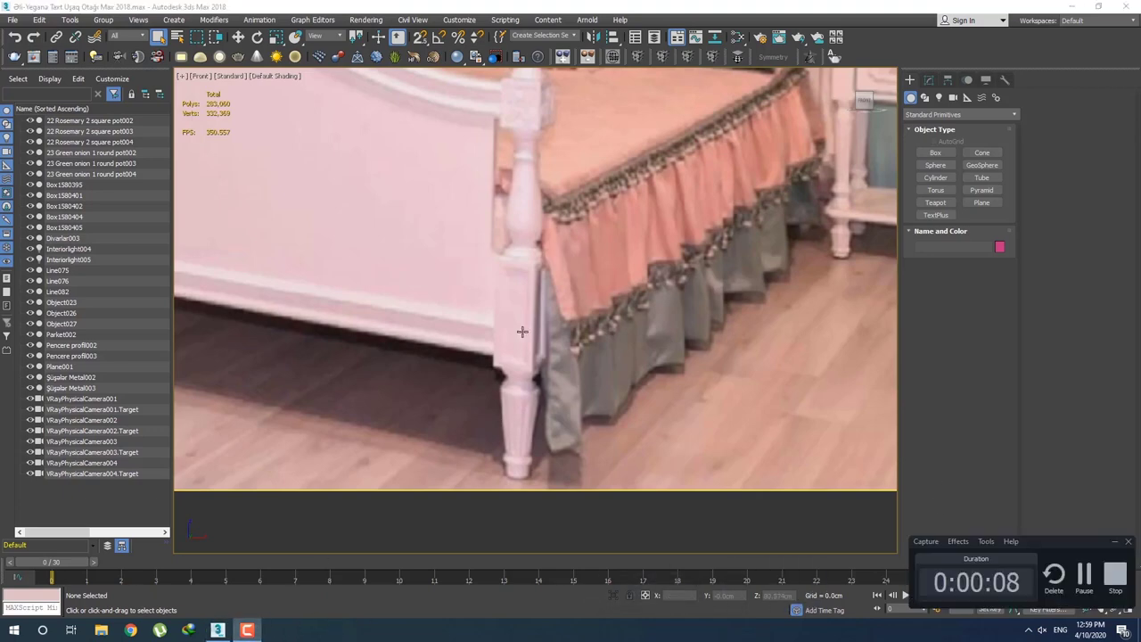
scroll(523, 330, "up", 2)
middle_click_drag(564, 208, 553, 345)
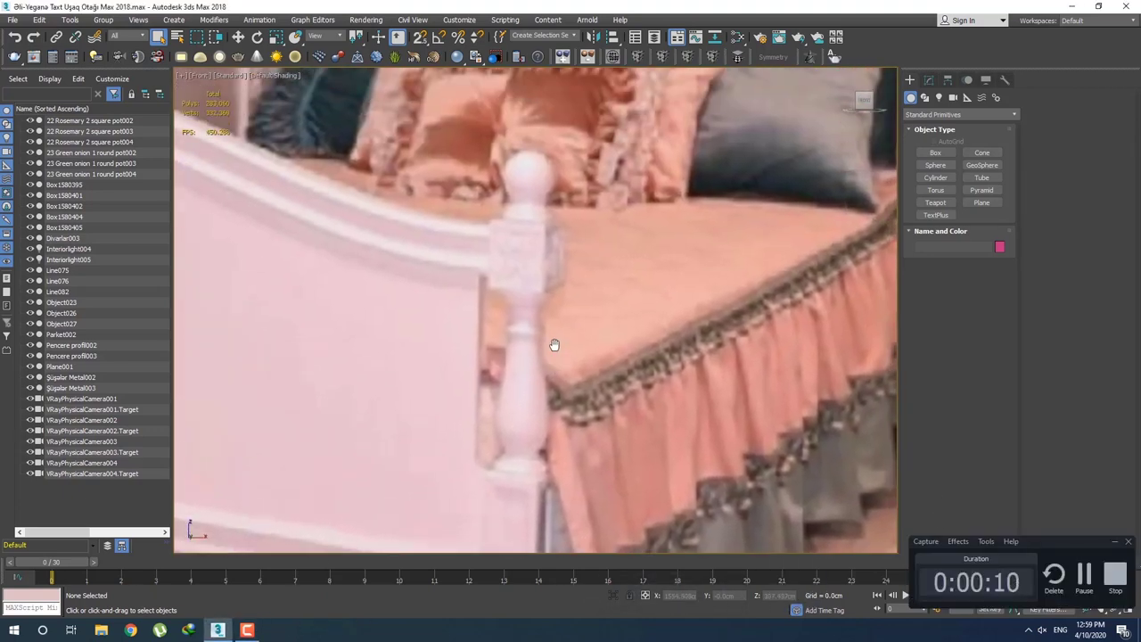
left_click(928, 98)
Choose the Line spline tool and zoom in on the post's finial.
left_click(936, 162)
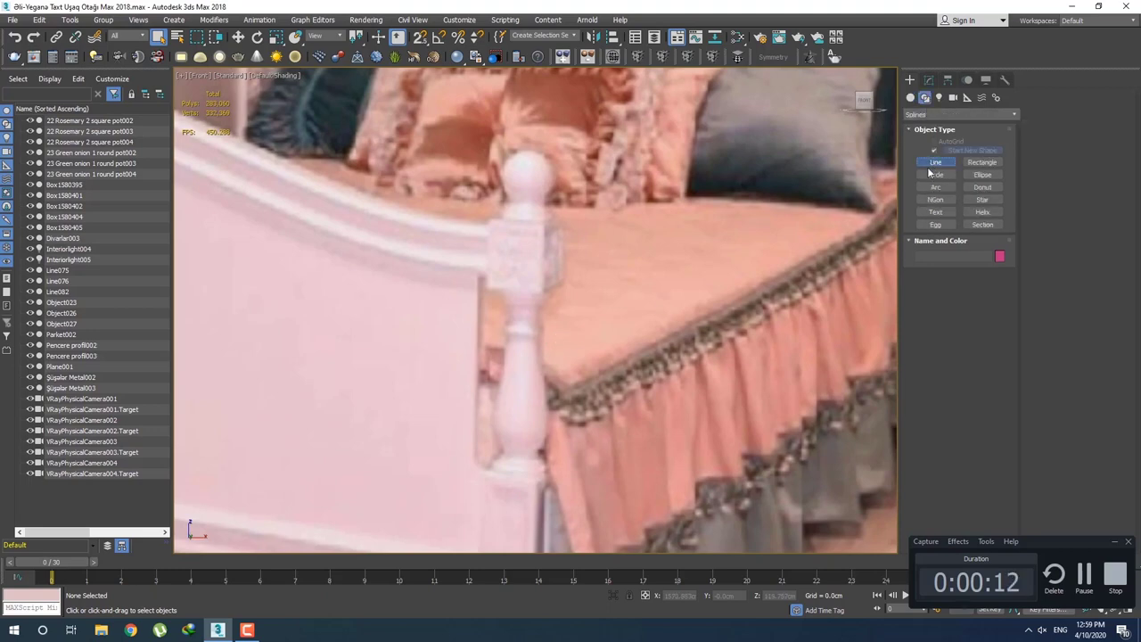
middle_click_drag(539, 215, 533, 279)
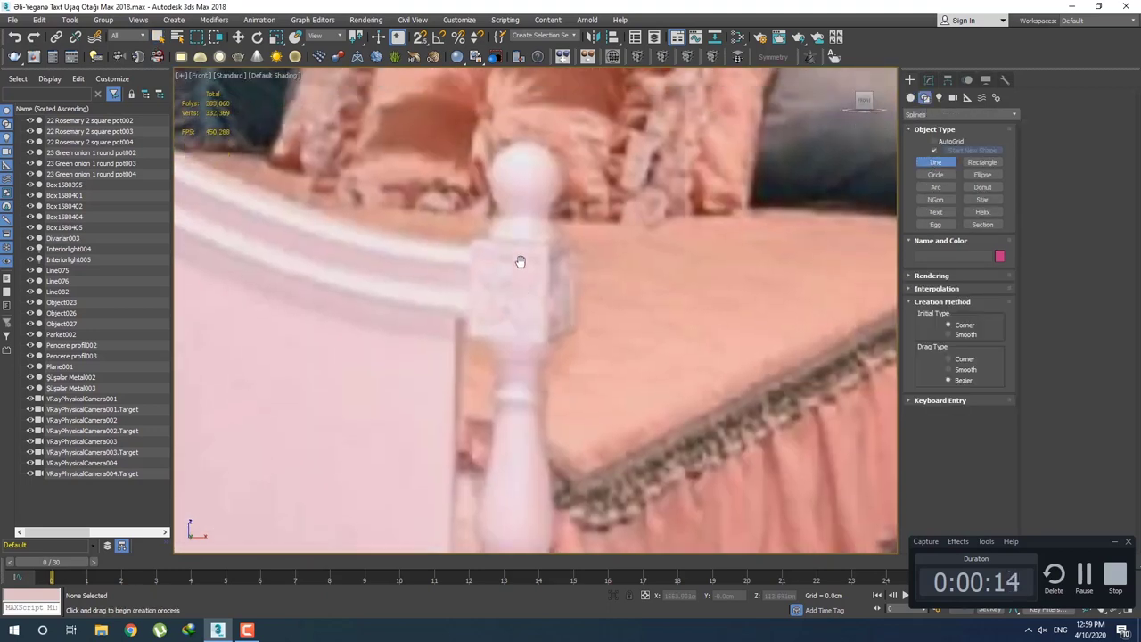
scroll(535, 275, "up", 3)
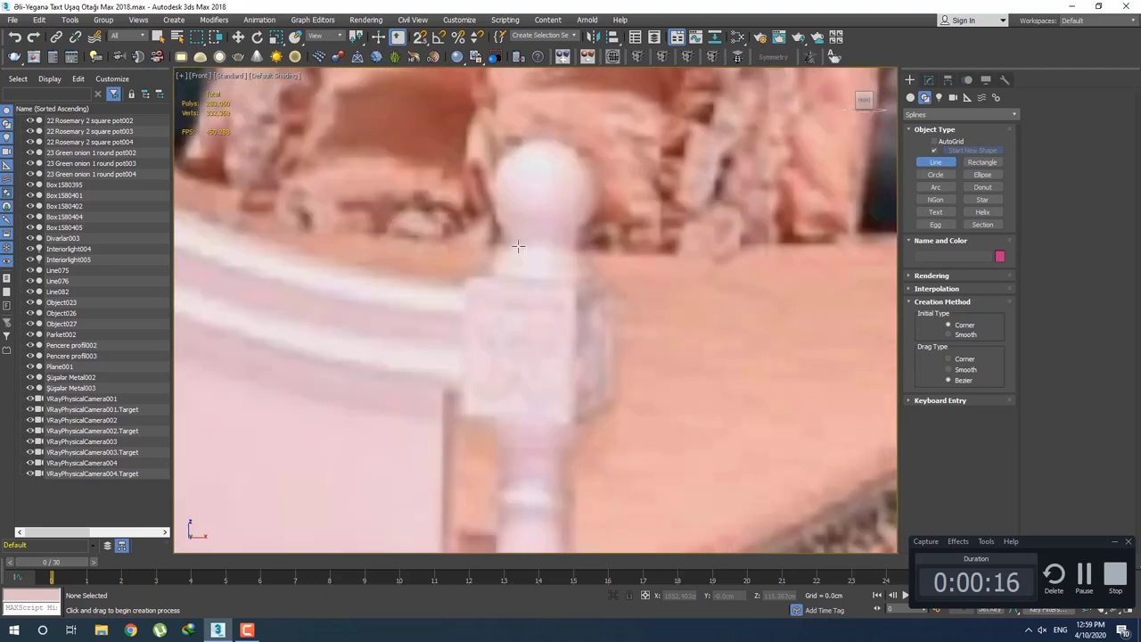
scroll(523, 249, "up", 3)
Place five Line vertices from the finial's base up its neck to the ball's top.
left_click(464, 339)
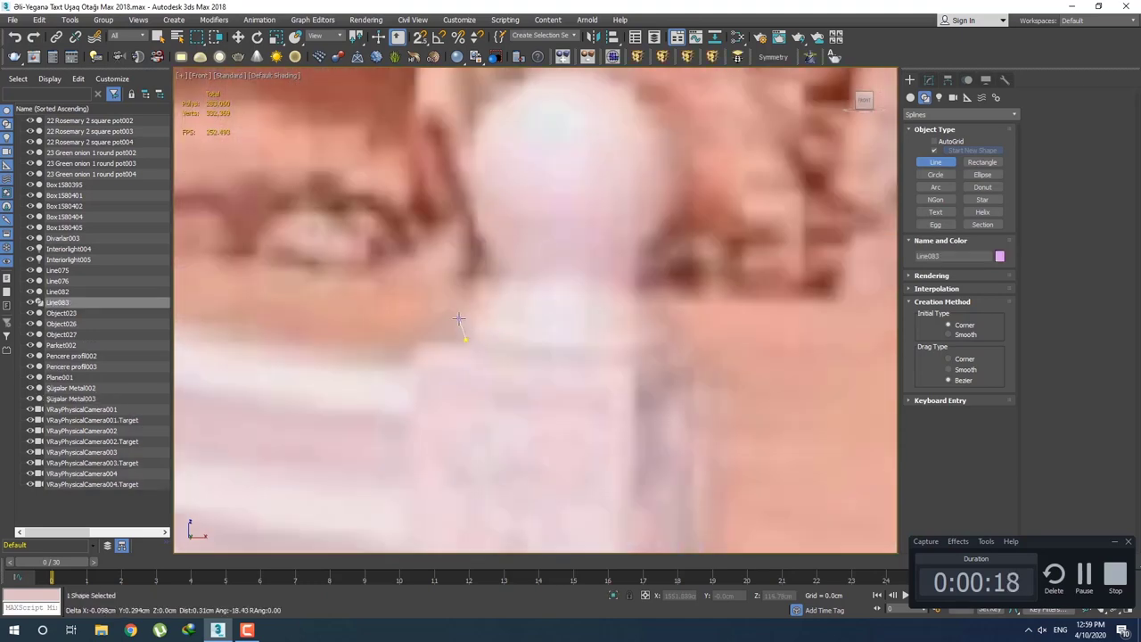
left_click(457, 319)
left_click(474, 311)
left_click(473, 290)
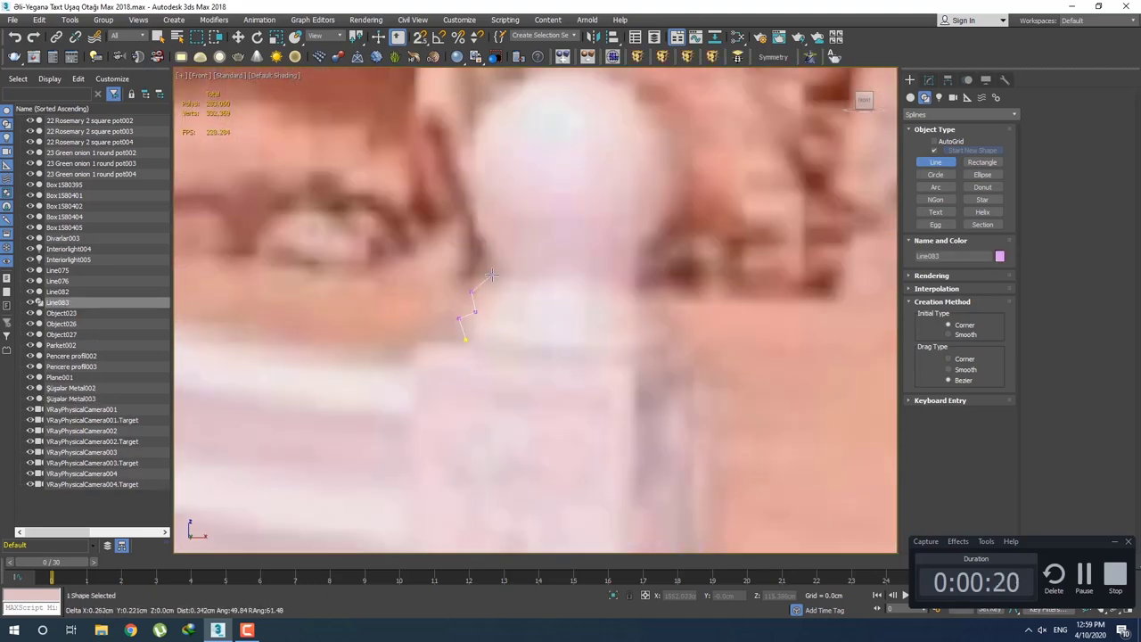
scroll(513, 230, "down", 2)
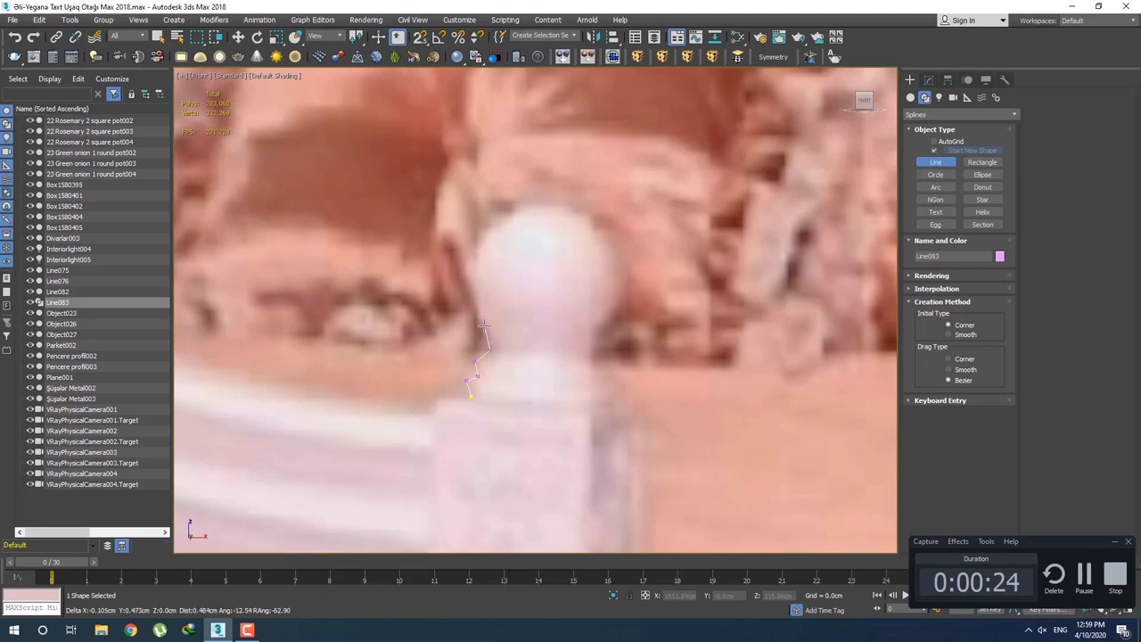
left_click(470, 272)
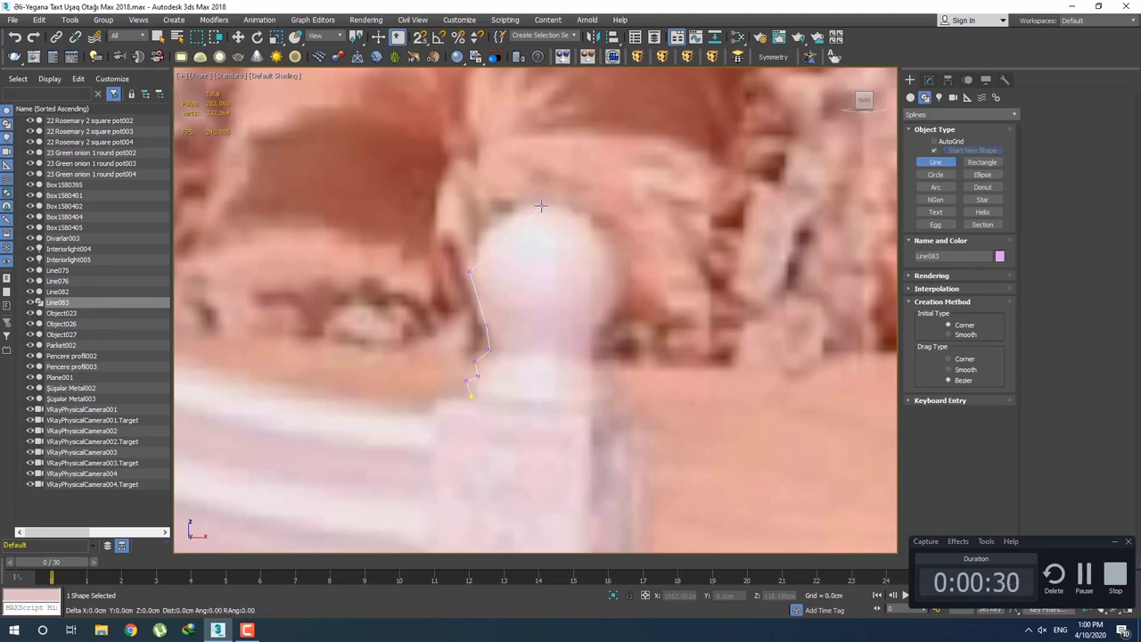
scroll(541, 206, "down", 2)
scroll(573, 280, "down", 3)
middle_click_drag(505, 319, 506, 230)
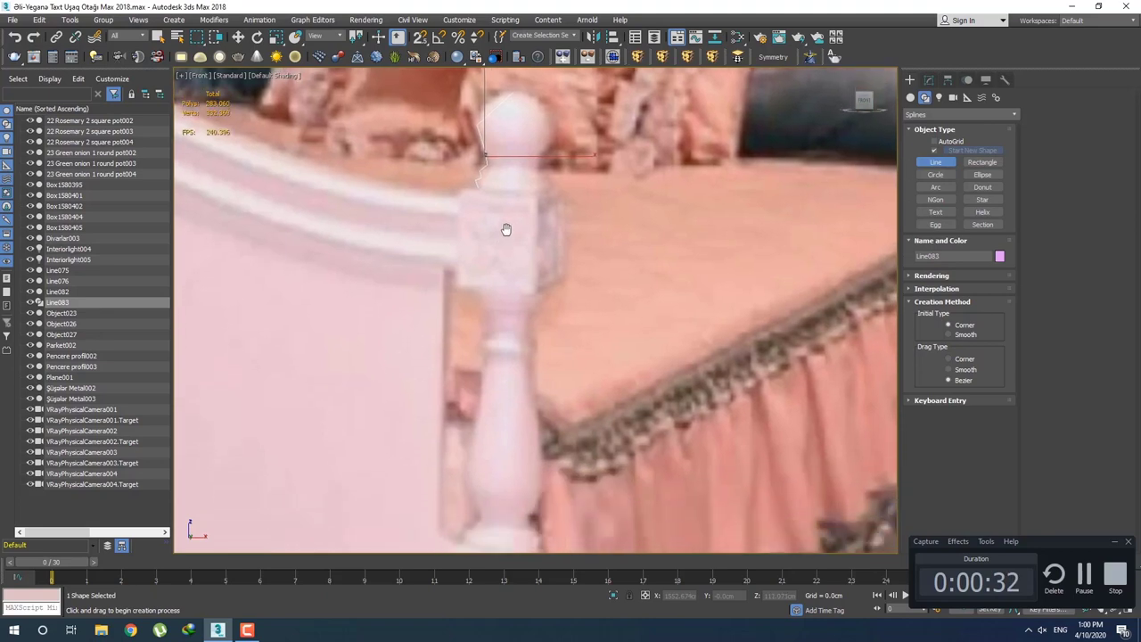
scroll(505, 230, "up", 3)
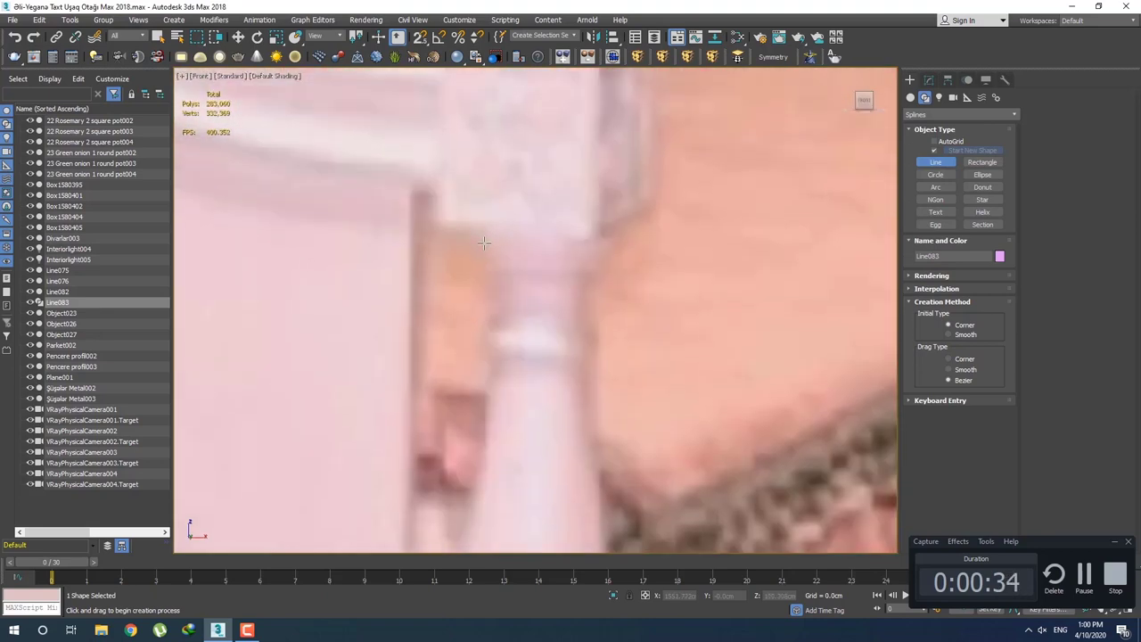
Start a second line below the finial block, tracing the neck down to the narrow collar.
left_click(480, 238)
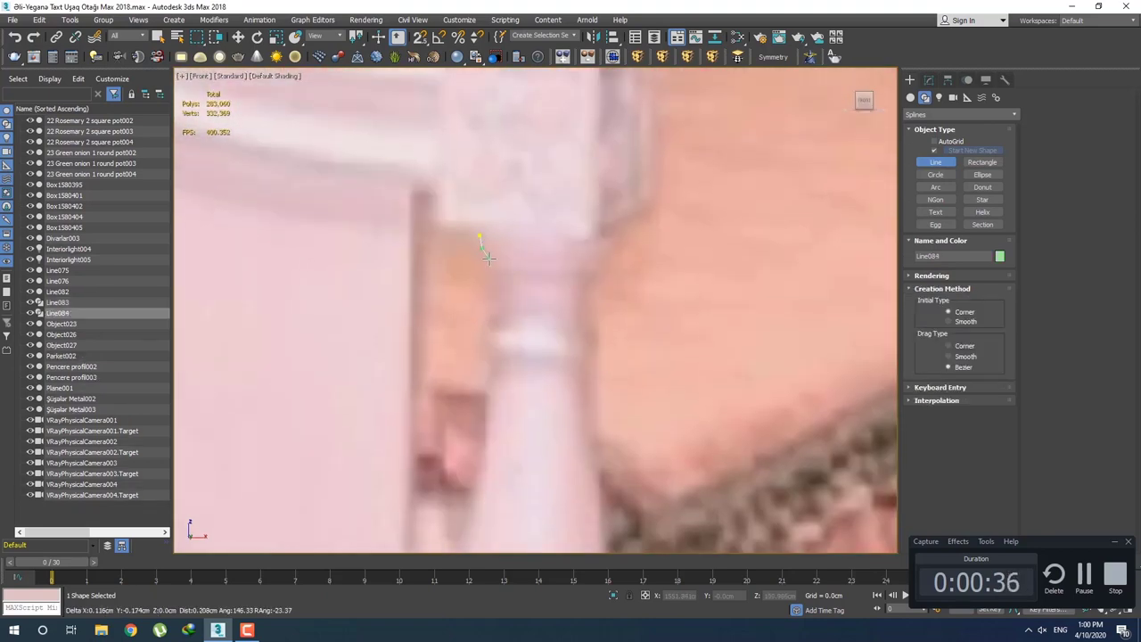
left_click(492, 265)
middle_click_drag(484, 250, 472, 209)
left_click(478, 204)
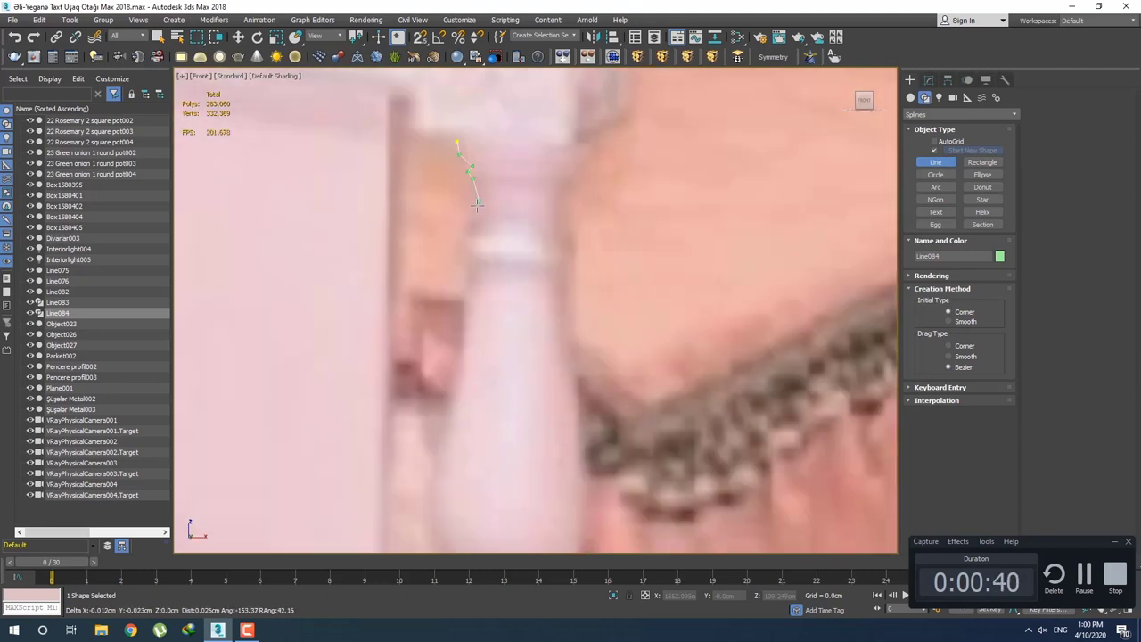
left_click(467, 235)
left_click(459, 246)
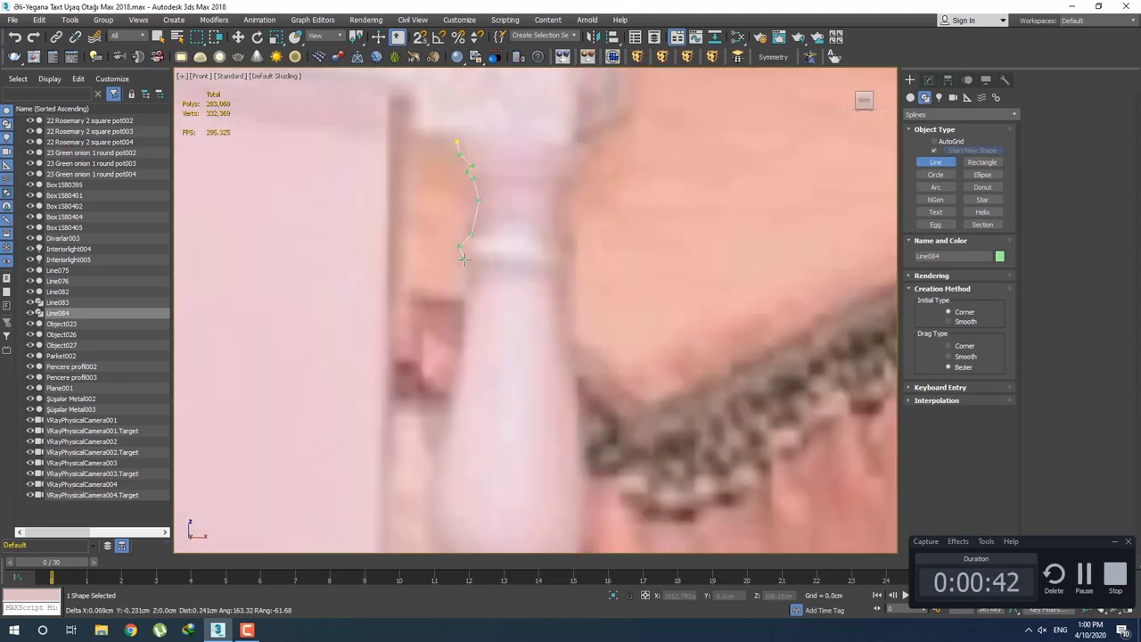
Add a vertex at the bottom of the taper and finish the second line.
scroll(468, 270, "down", 1)
scroll(468, 267, "down", 2)
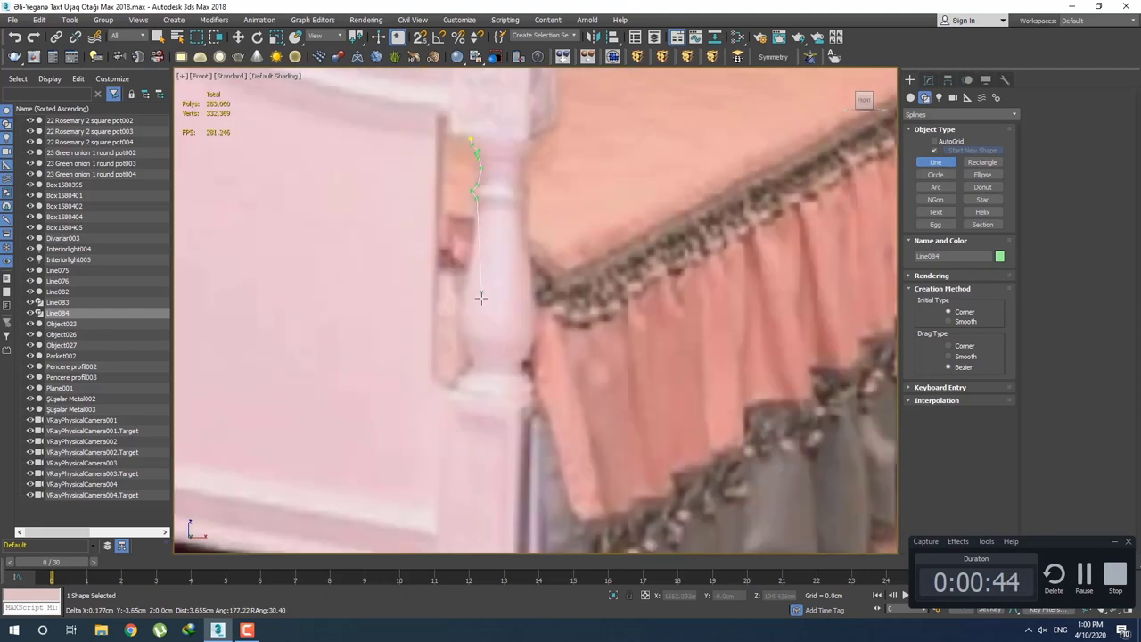
scroll(468, 264, "up", 1)
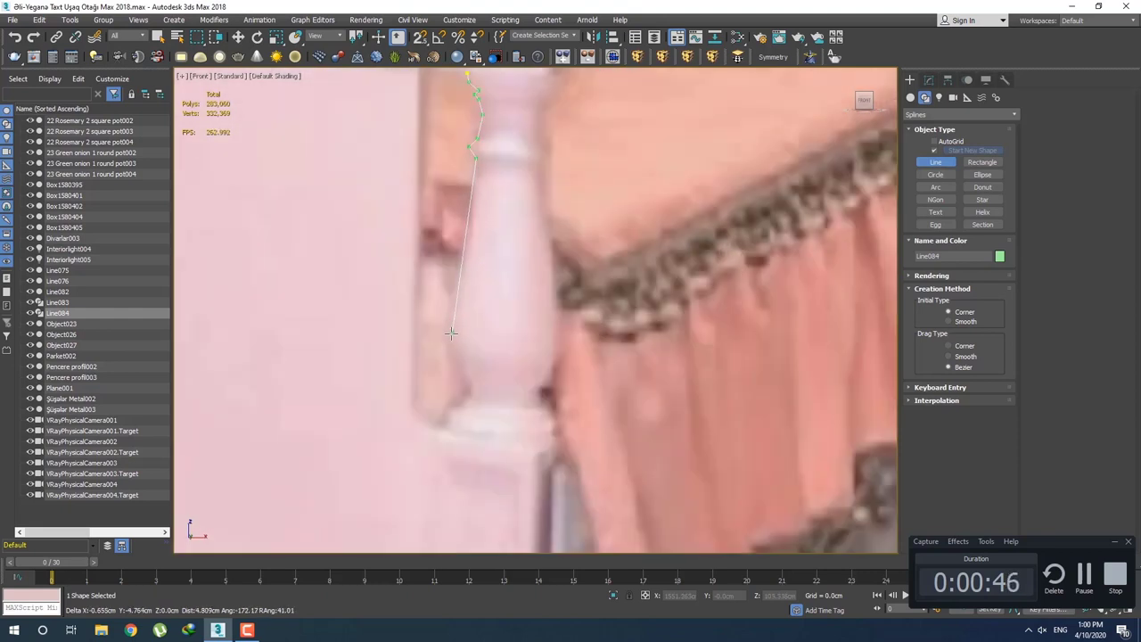
left_click(471, 396)
scroll(472, 356, "down", 3)
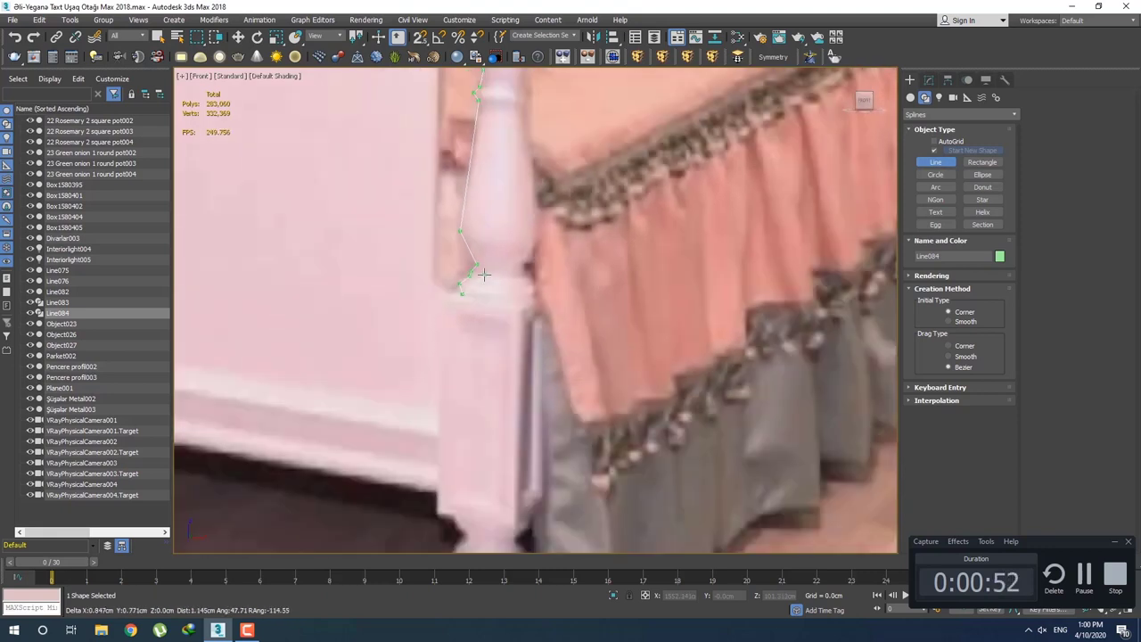
right_click(489, 292)
scroll(532, 221, "down", 3)
scroll(503, 306, "up", 2)
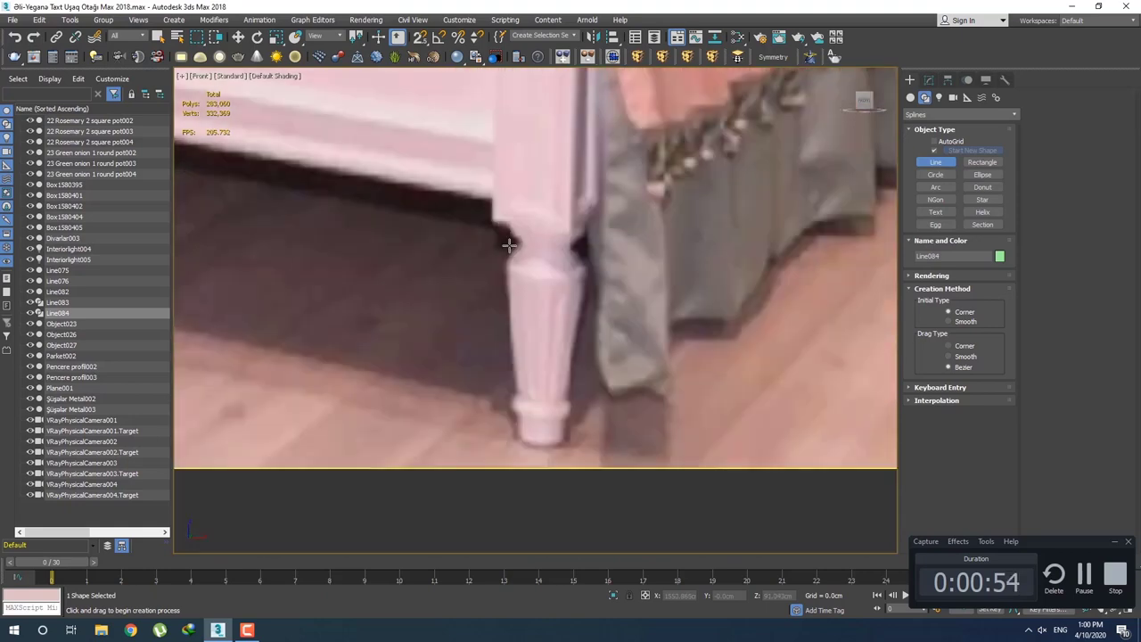
scroll(509, 242, "up", 2)
scroll(517, 235, "up", 2)
Start a third line at the lower block's edge with a vertex at the leg's top notch.
left_click(435, 190)
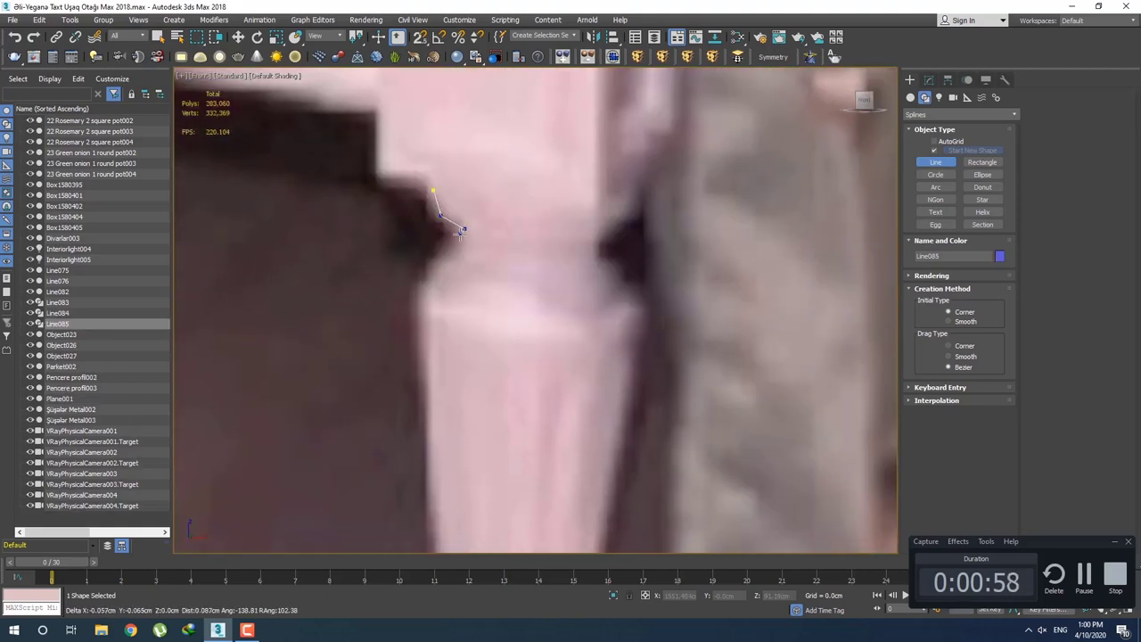
left_click(462, 237)
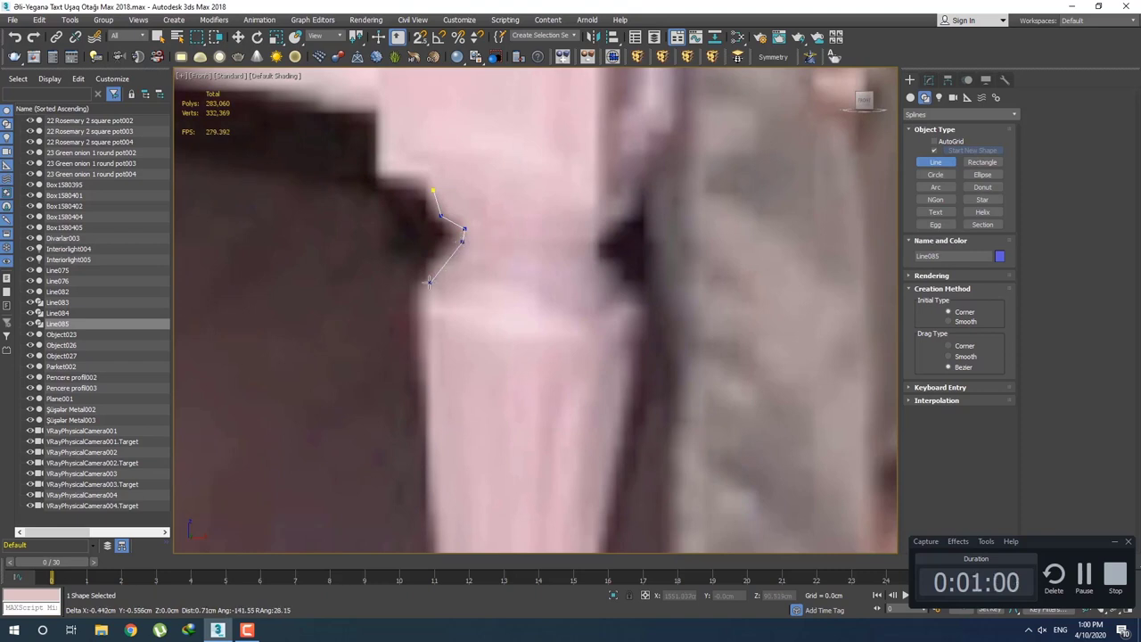
scroll(426, 284, "down", 1)
scroll(423, 222, "down", 1)
scroll(437, 259, "down", 1)
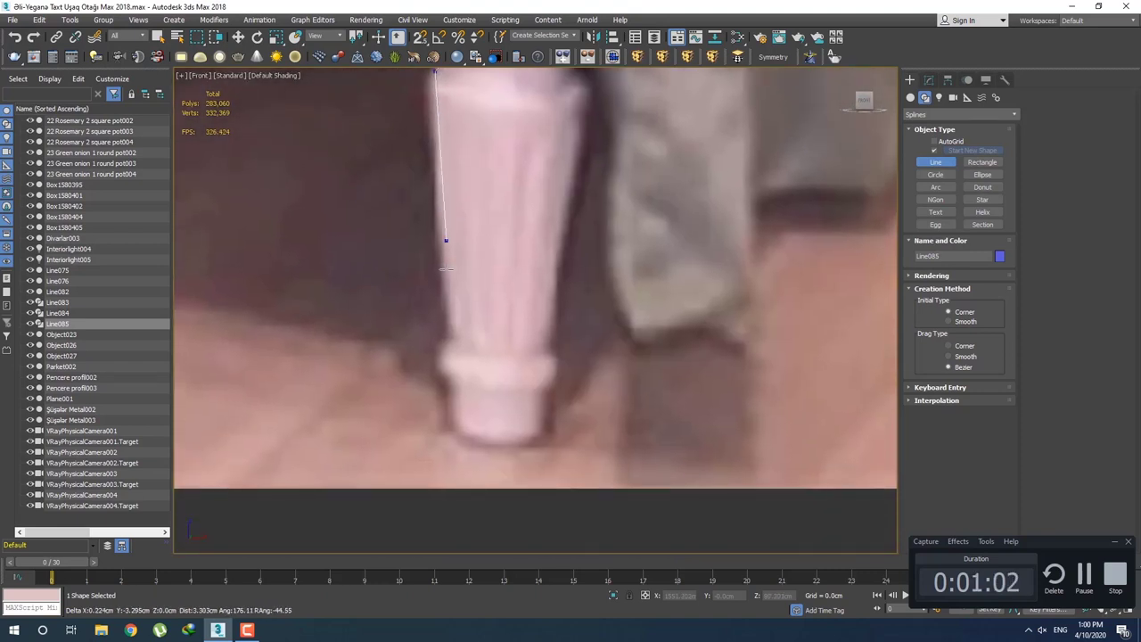
Trace the leg taper, notch and foot down to its bottom corner, then finish the line.
left_click(451, 339)
left_click(439, 361)
left_click(454, 381)
left_click(452, 411)
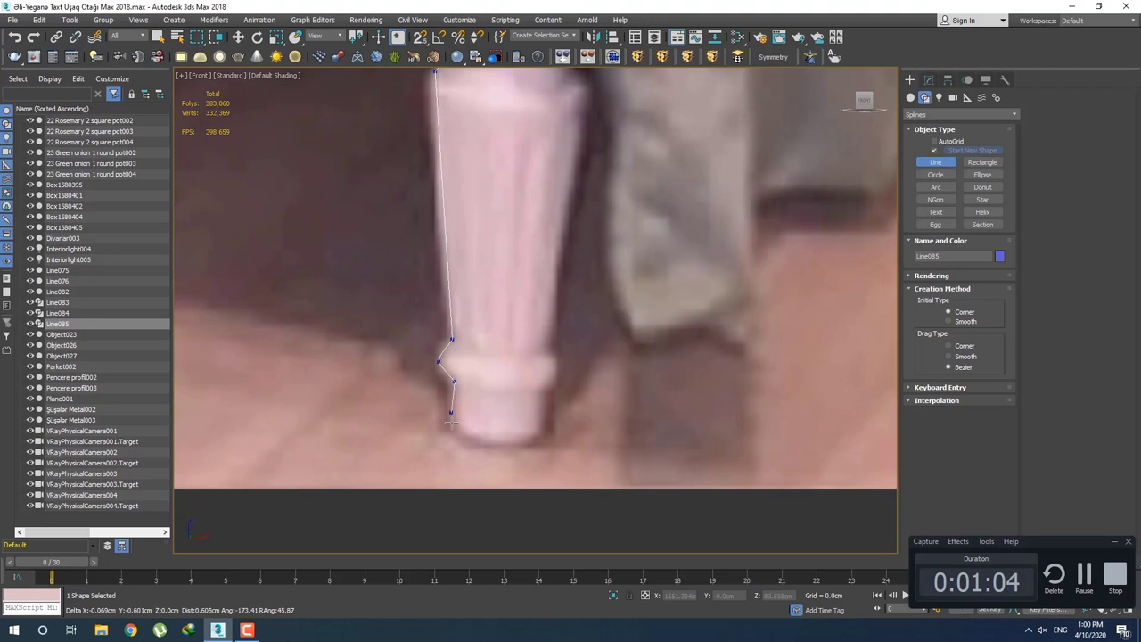
left_click(453, 434)
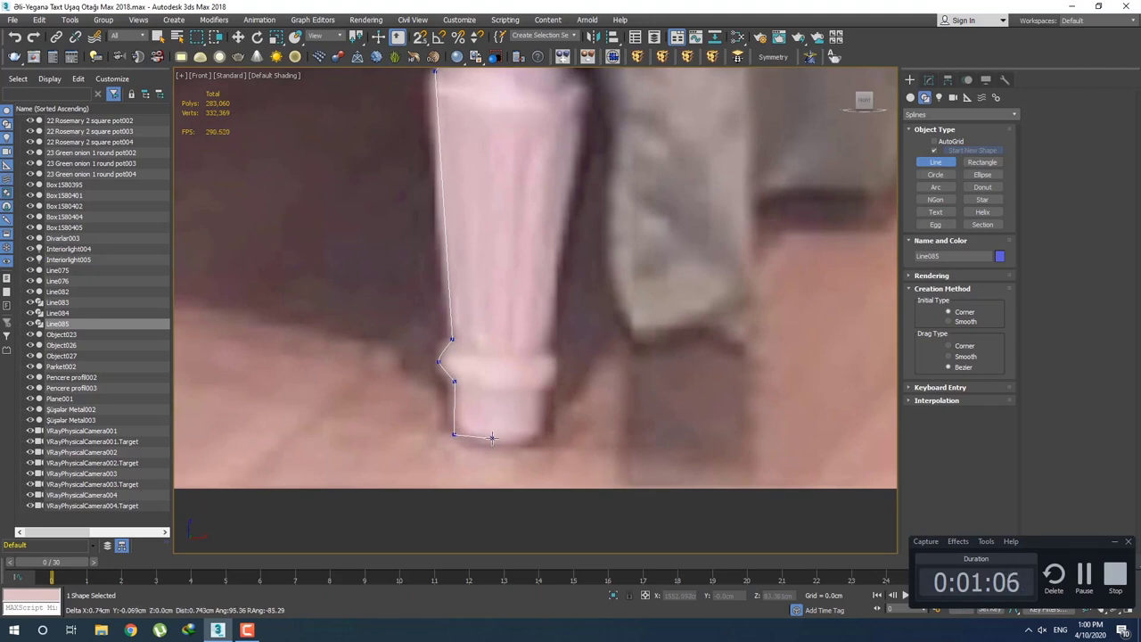
right_click(493, 436)
scroll(500, 374, "down", 2)
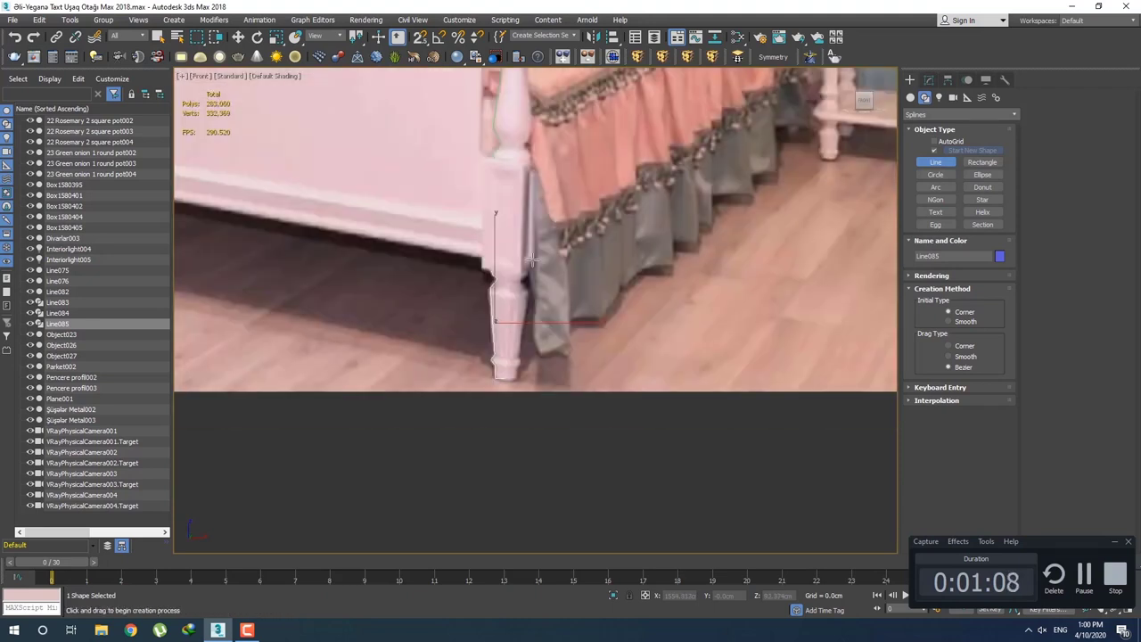
scroll(508, 339, "down", 2)
scroll(517, 298, "up", 1)
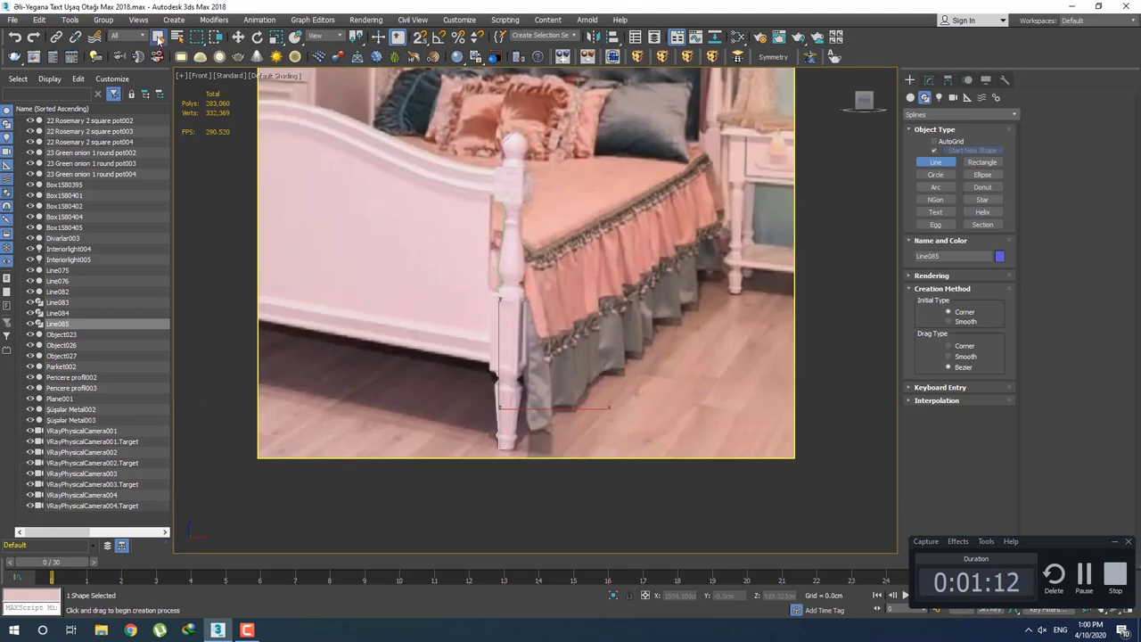
Return to selection mode and isolate the reference photo plane Plane001.
left_click(158, 37)
scroll(591, 306, "up", 1)
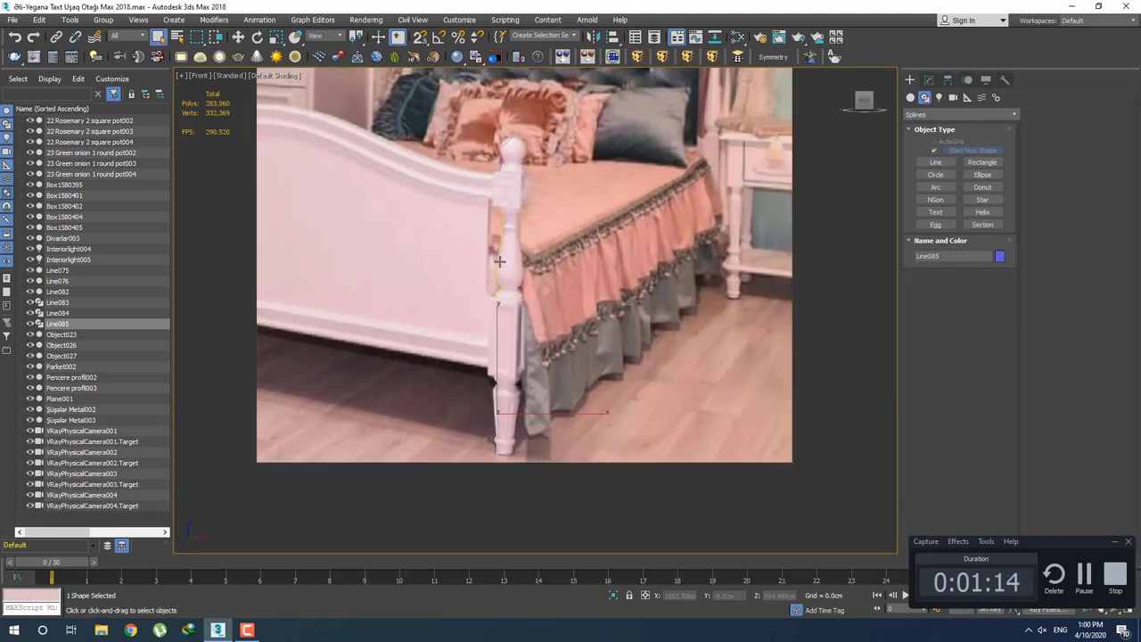
left_click(498, 260, "ctrl")
left_click(499, 163, "ctrl")
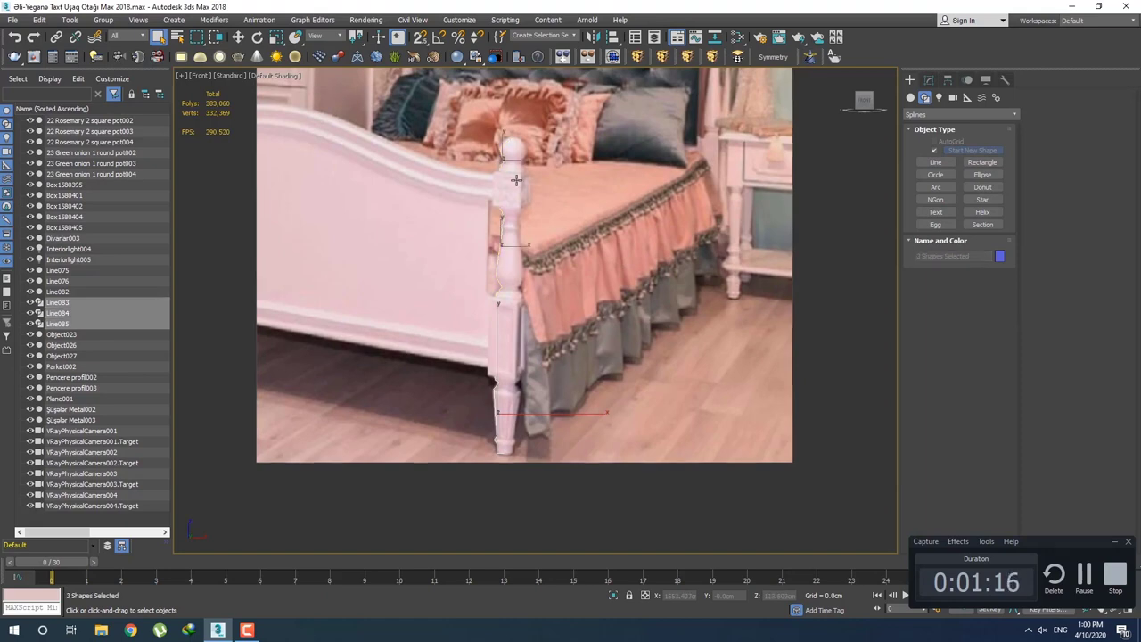
middle_click_drag(498, 163, 491, 206)
scroll(495, 210, "up", 3)
left_click(517, 229)
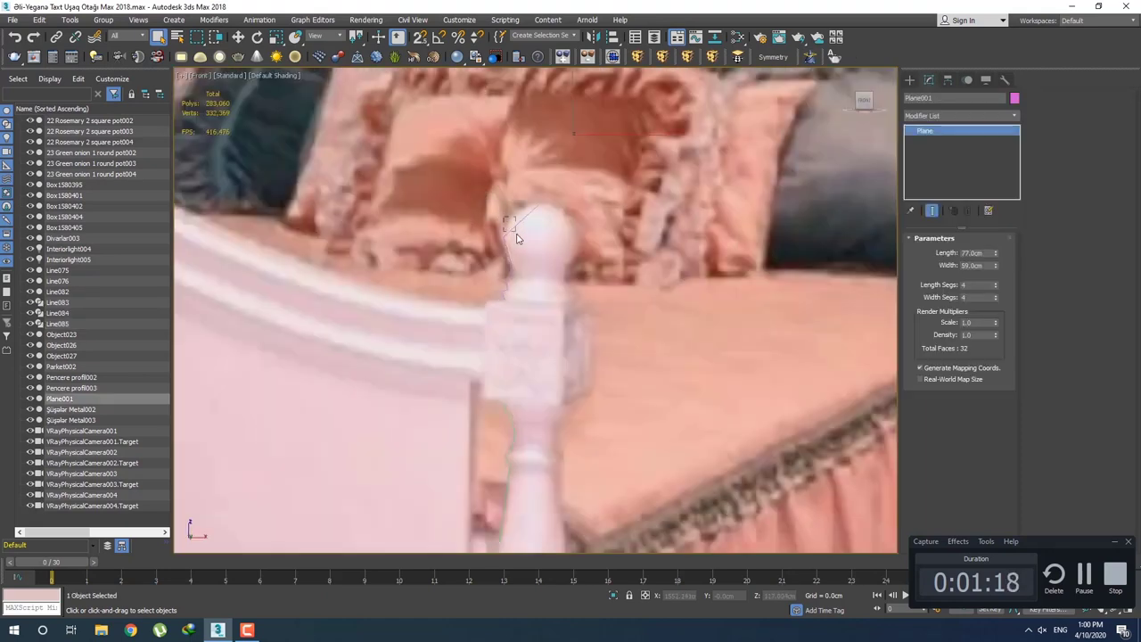
left_click(522, 235, "ctrl")
scroll(525, 241, "down", 3)
left_click(526, 187)
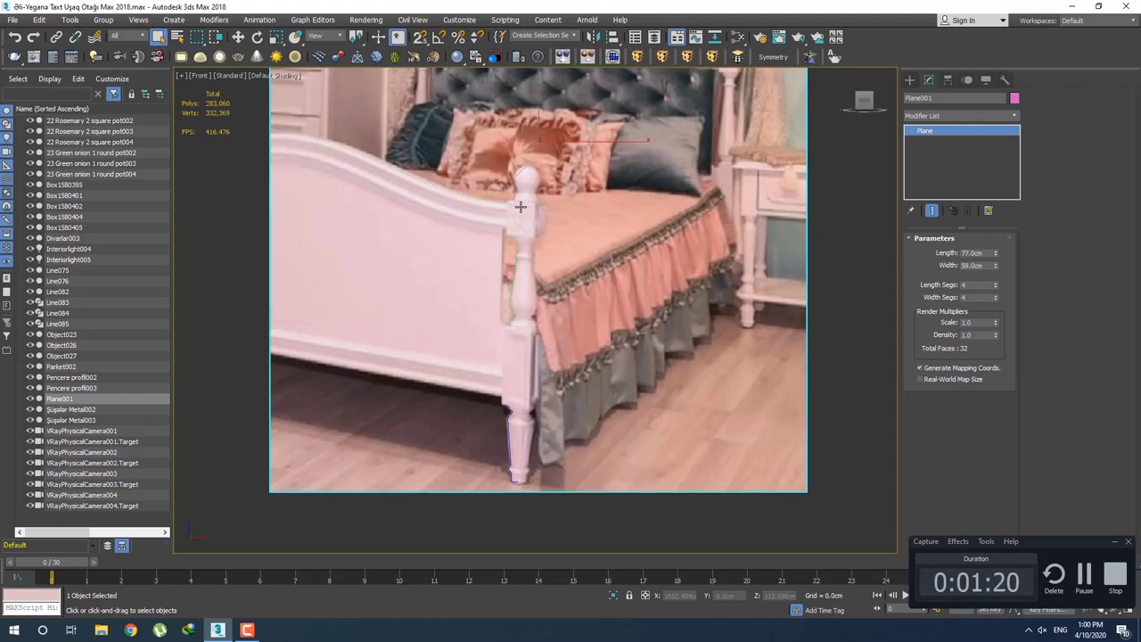
scroll(521, 191, "up", 2)
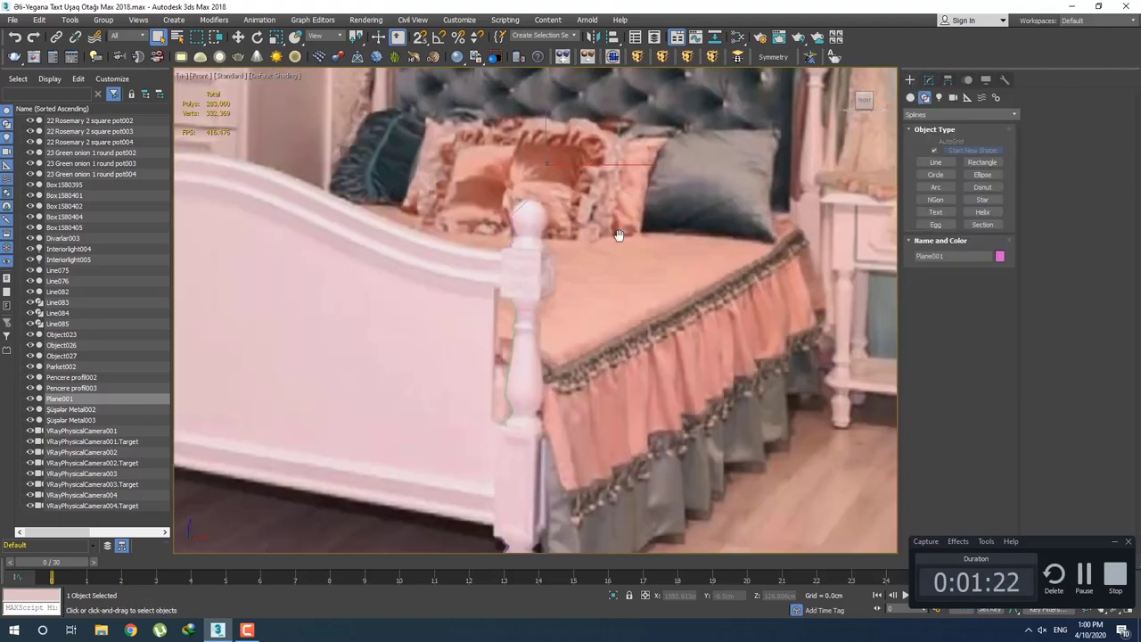
scroll(619, 229, "down", 3)
Open and close Plane001's Object Properties from its quad menu.
right_click(643, 192)
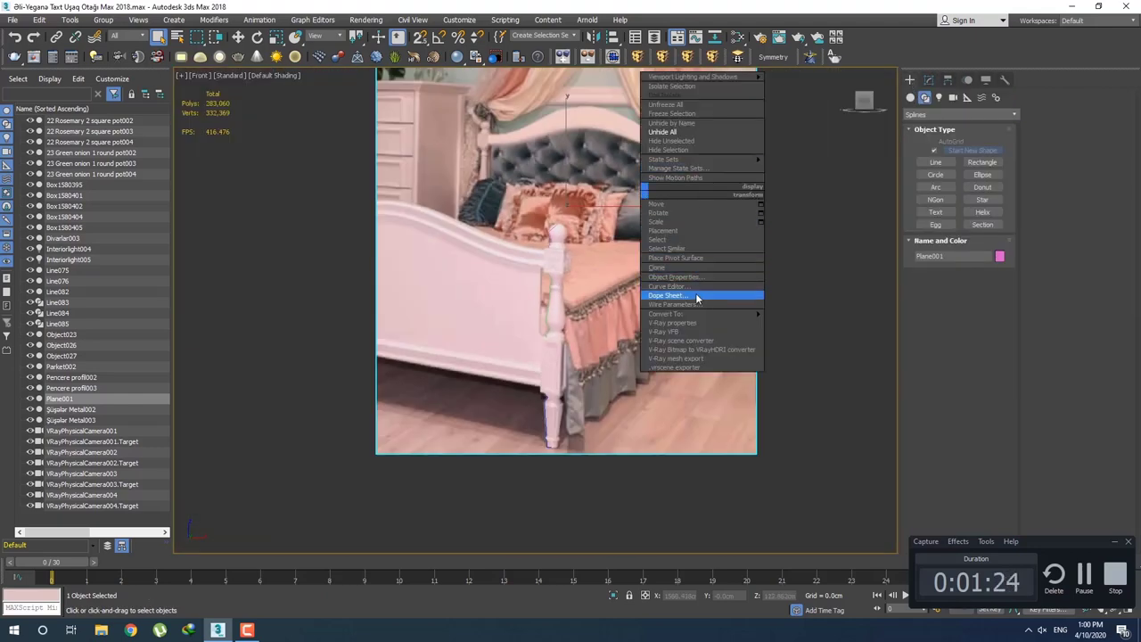
left_click(677, 164)
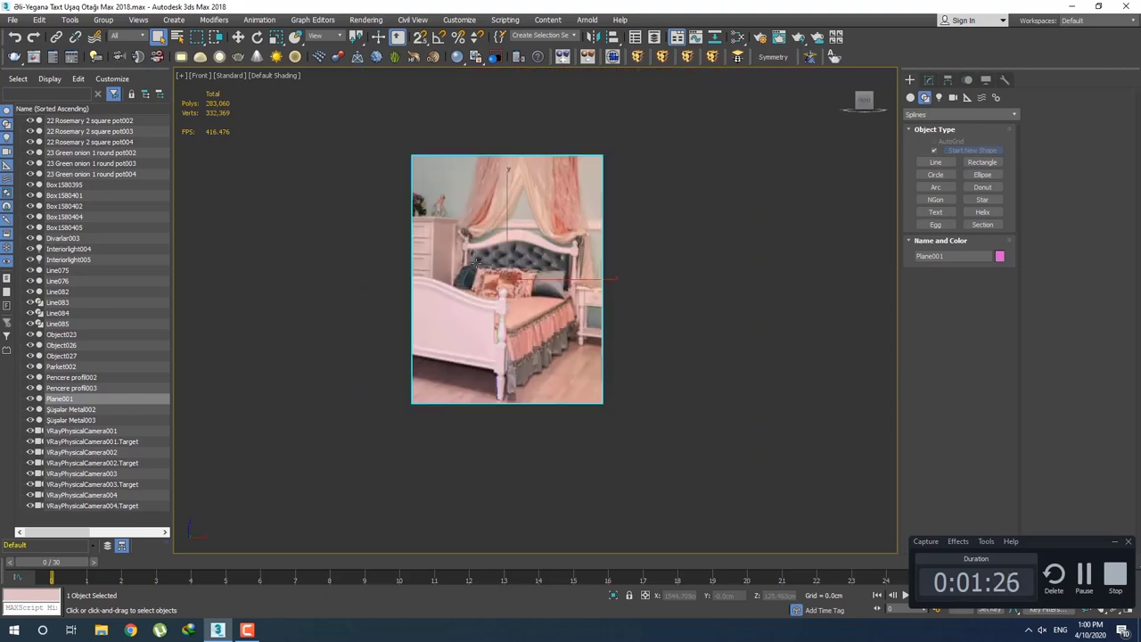
scroll(676, 164, "down", 3)
left_click(530, 228)
scroll(531, 228, "up", 3)
right_click(535, 224)
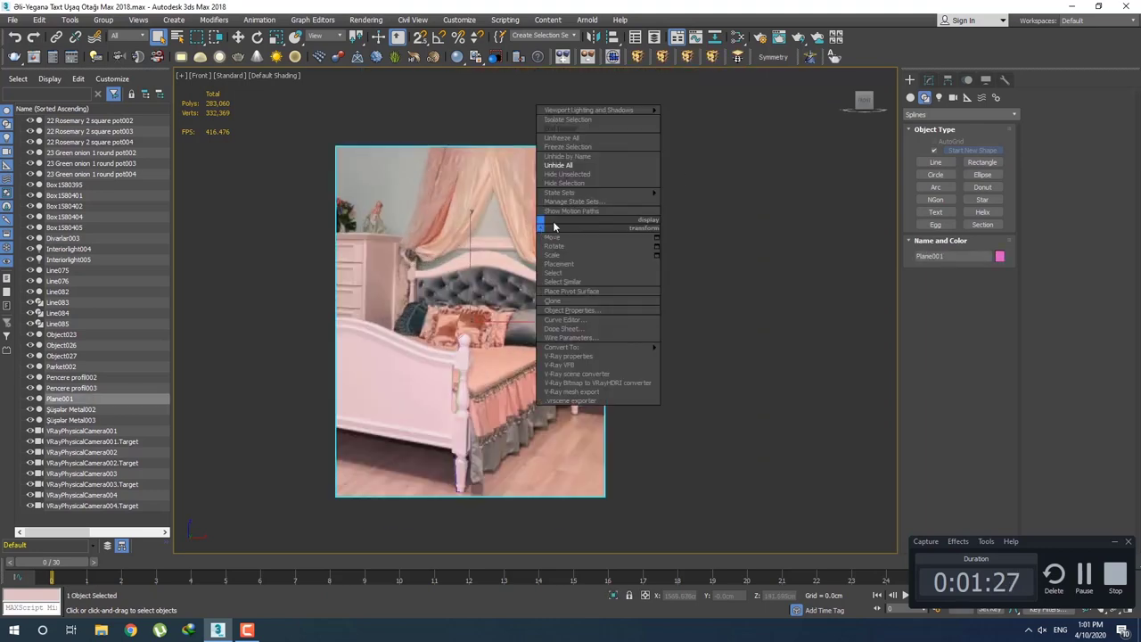
left_click(583, 311)
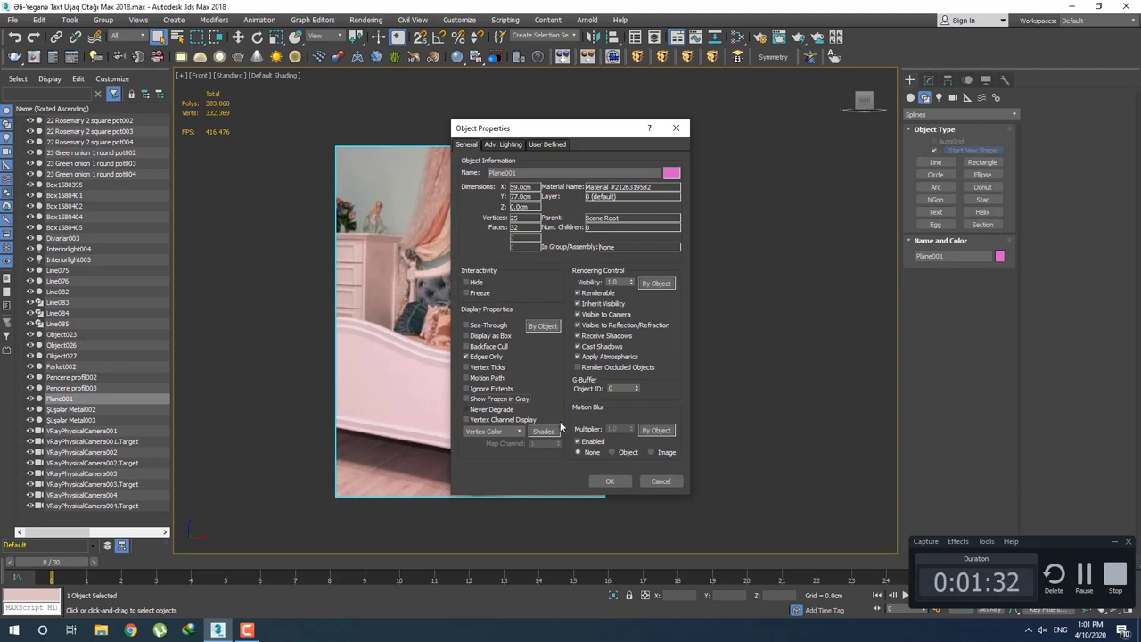
left_click(627, 482)
Freeze Plane001 with Freeze Selection.
right_click(517, 193)
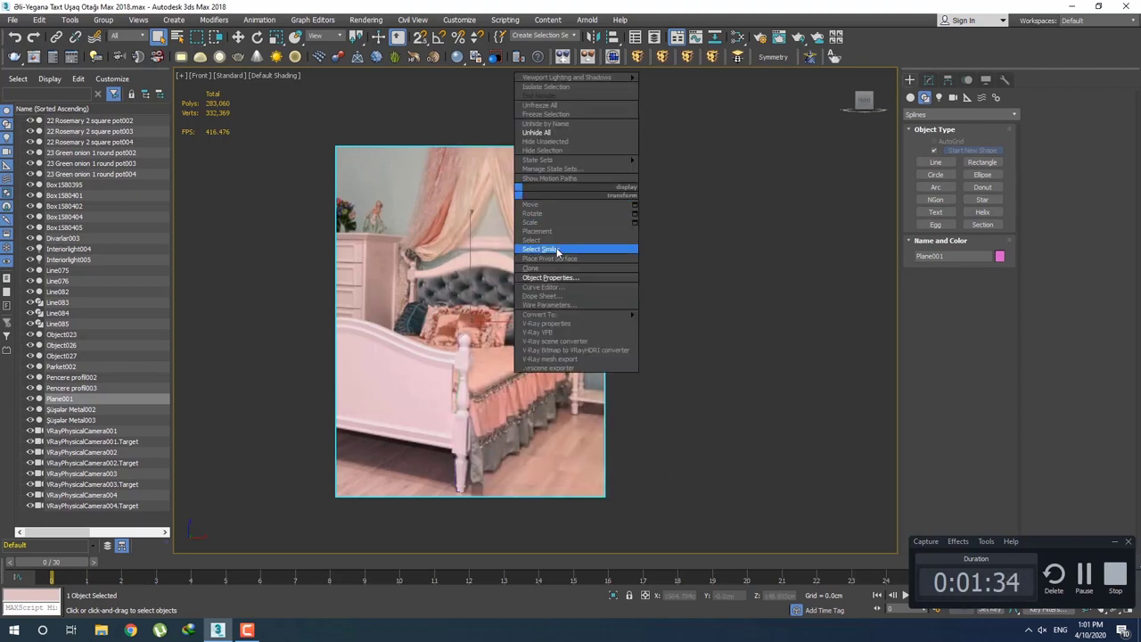
left_click(567, 113)
middle_click_drag(453, 279, 526, 209)
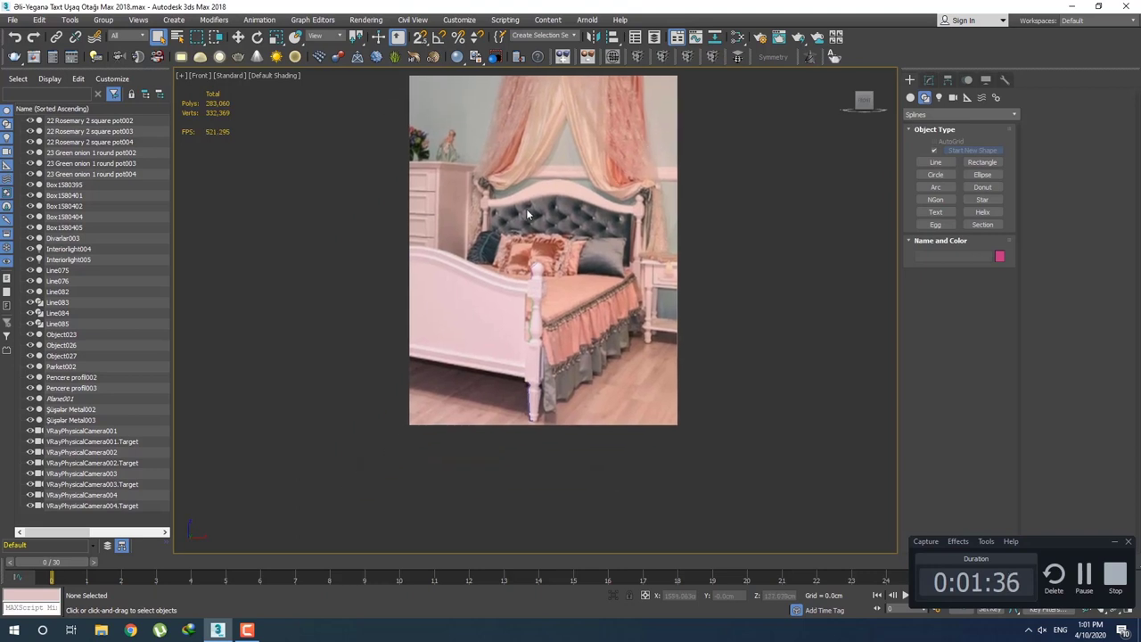
left_click_drag(526, 208, 512, 253)
Select Line083 in the Modify panel and enter Vertex mode with the Move tool.
left_click(597, 343)
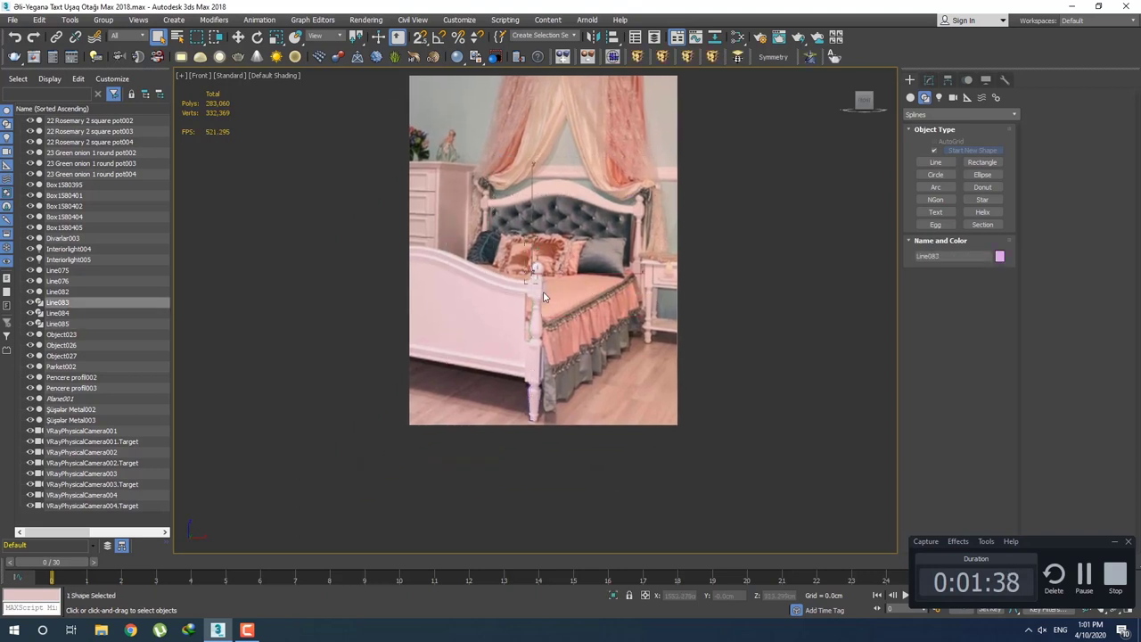
scroll(531, 279, "up", 3)
left_click(929, 79)
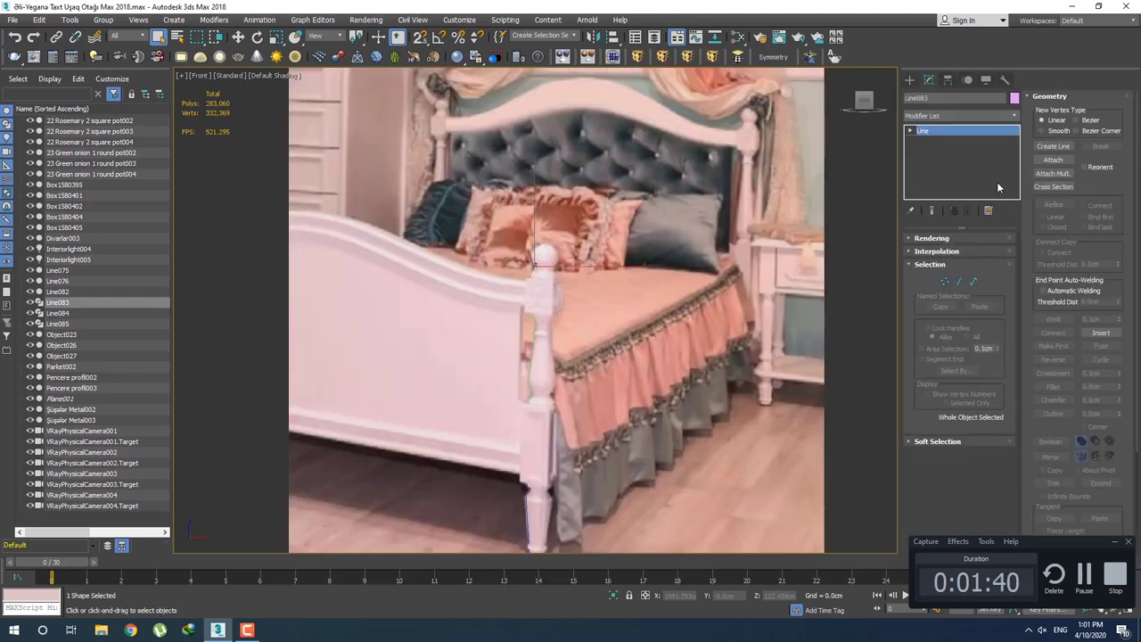
left_click(1054, 160)
scroll(545, 276, "up", 2)
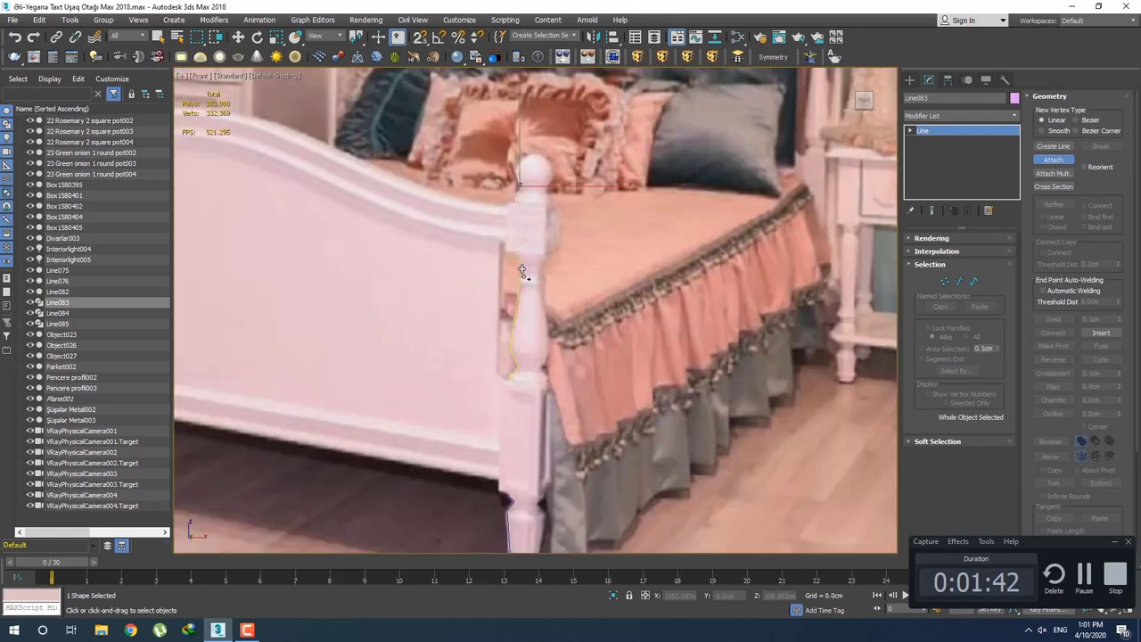
middle_click_drag(523, 271, 550, 333)
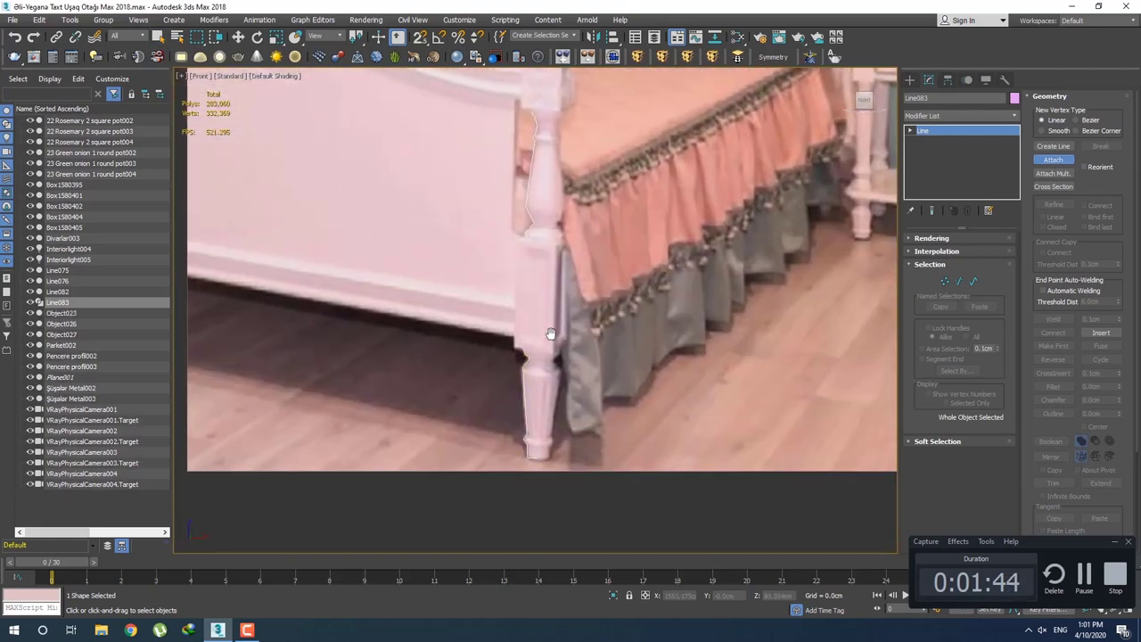
scroll(550, 333, "down", 1)
key("1")
scroll(553, 251, "up", 3)
scroll(537, 258, "up", 3)
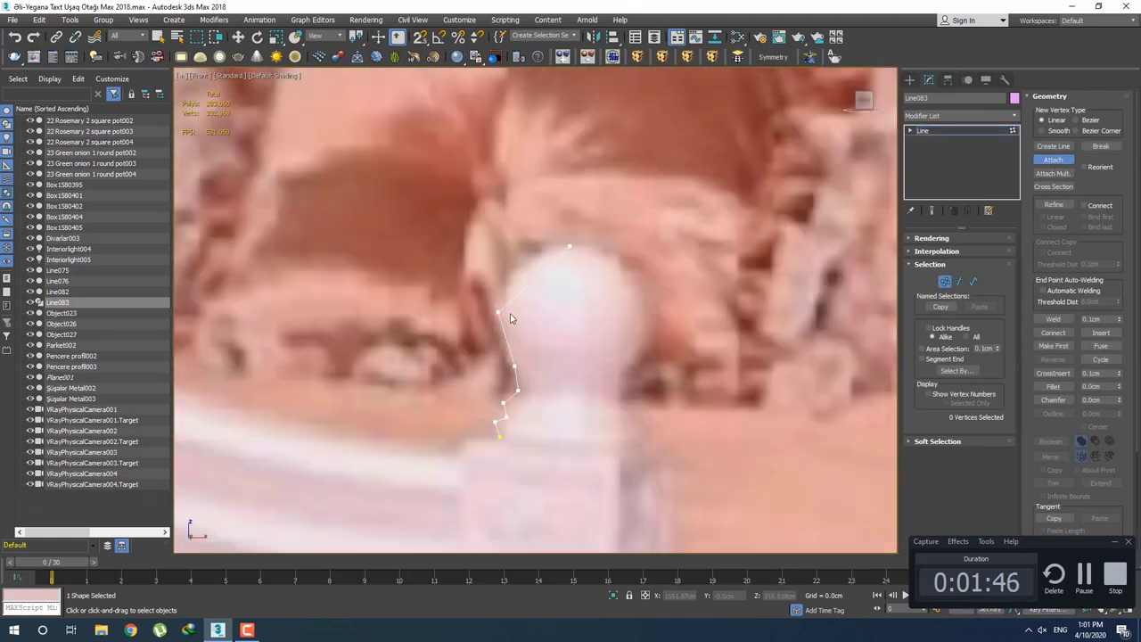
key("w")
scroll(522, 328, "up", 2)
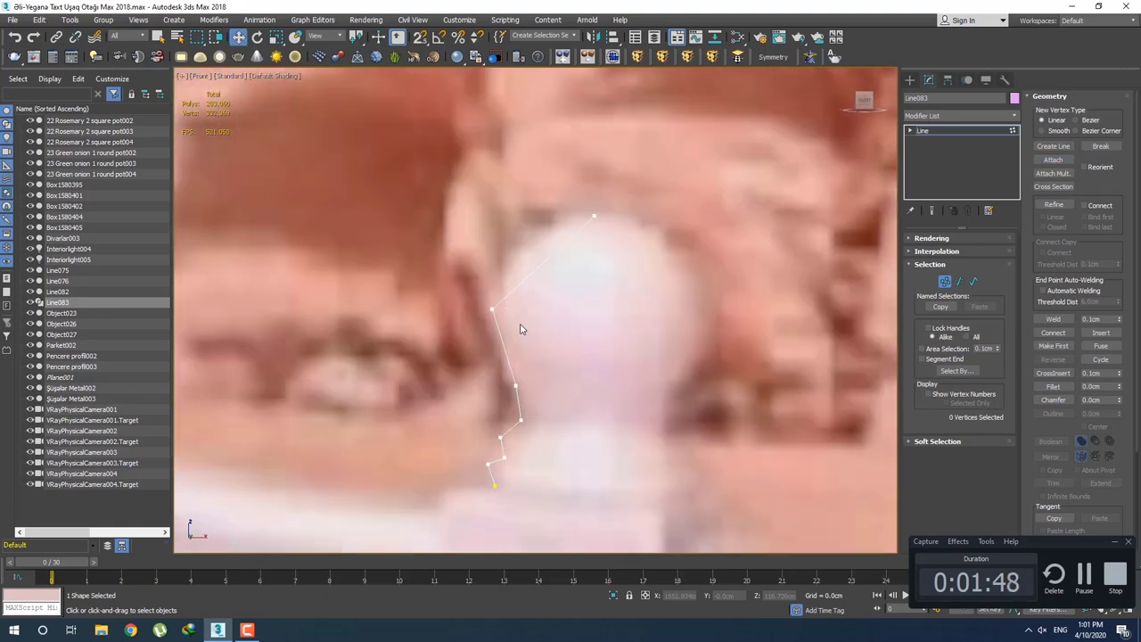
scroll(535, 354, "up", 2)
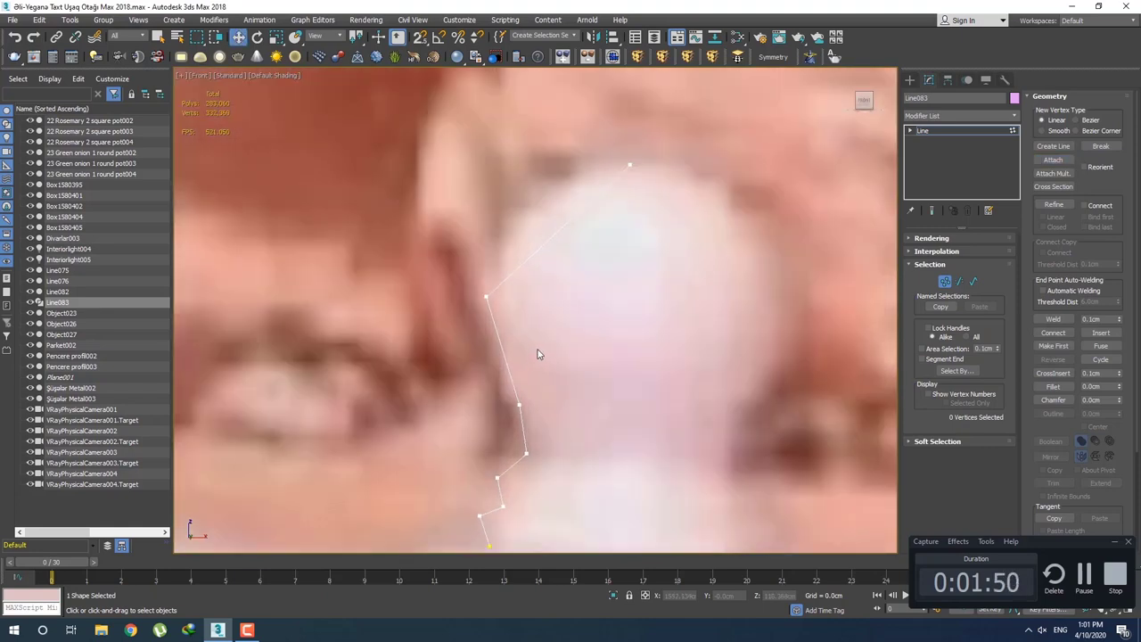
Make the vertex beside the finial Smooth, move it onto the edge, and set the top vertex to Bezier.
left_click(474, 292)
right_click(475, 287)
left_click(458, 231)
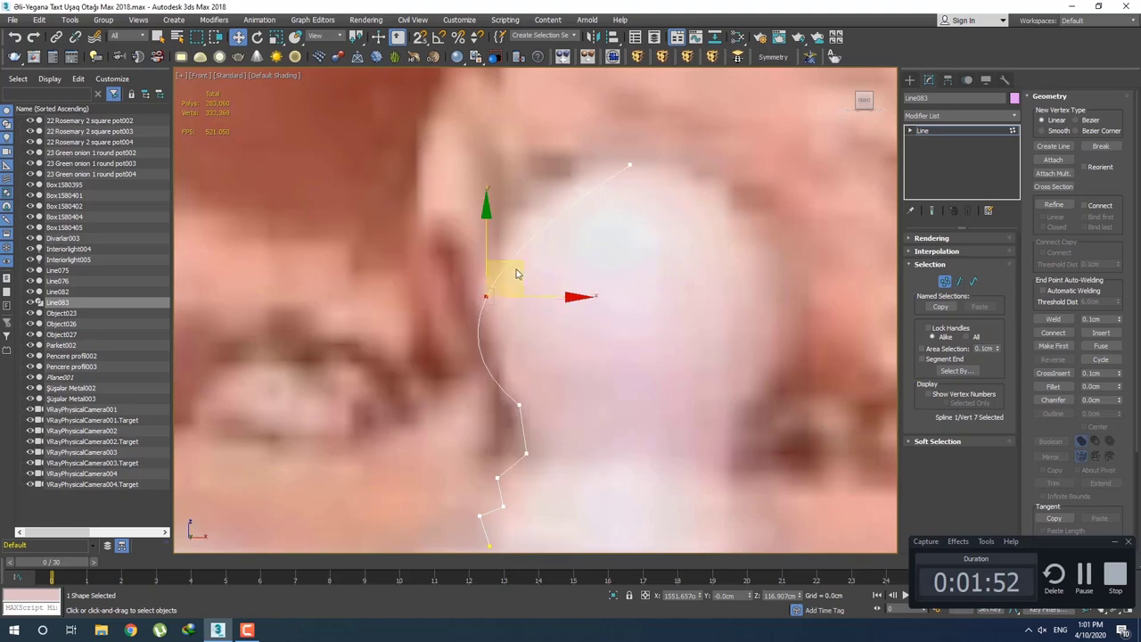
left_click_drag(523, 268, 544, 268)
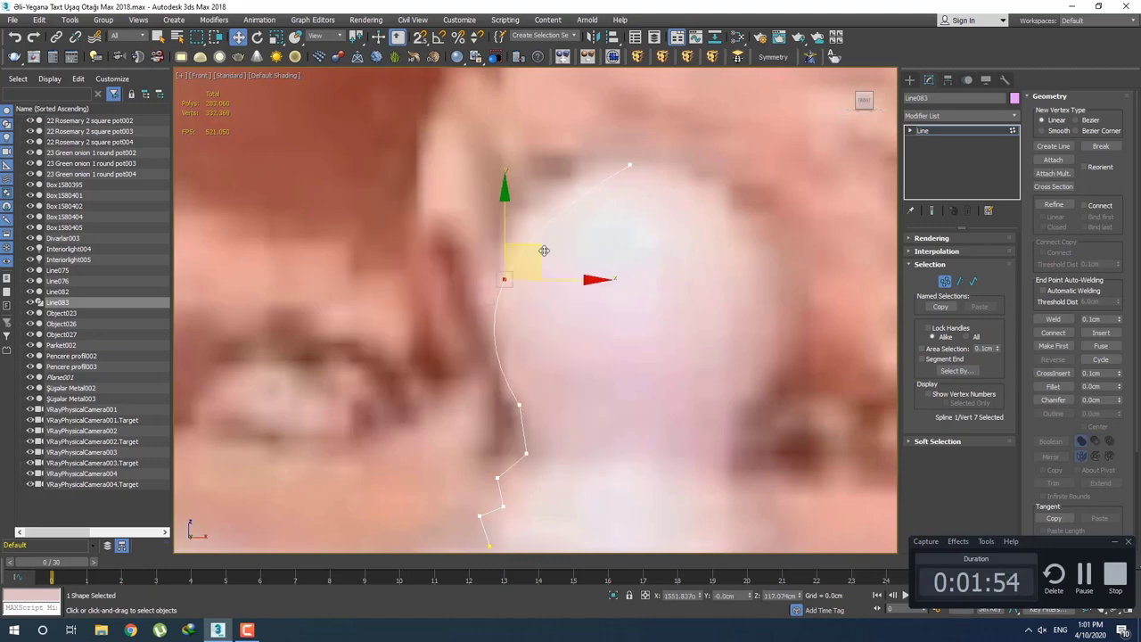
left_click(575, 248)
scroll(591, 273, "down", 2)
left_click(586, 230)
right_click(546, 218)
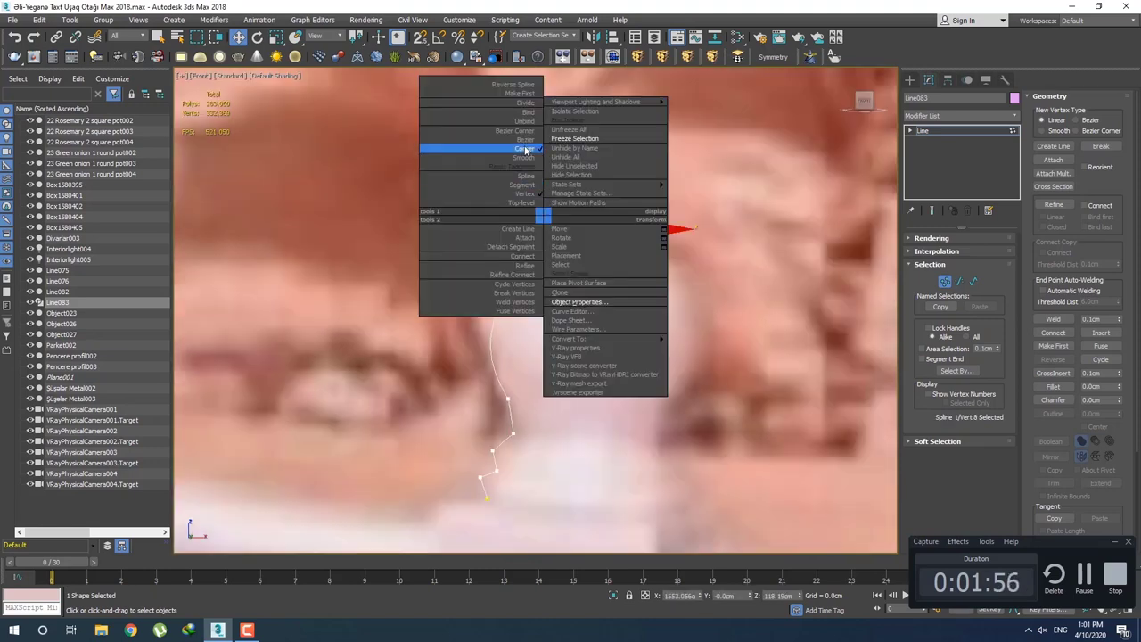
left_click(523, 145)
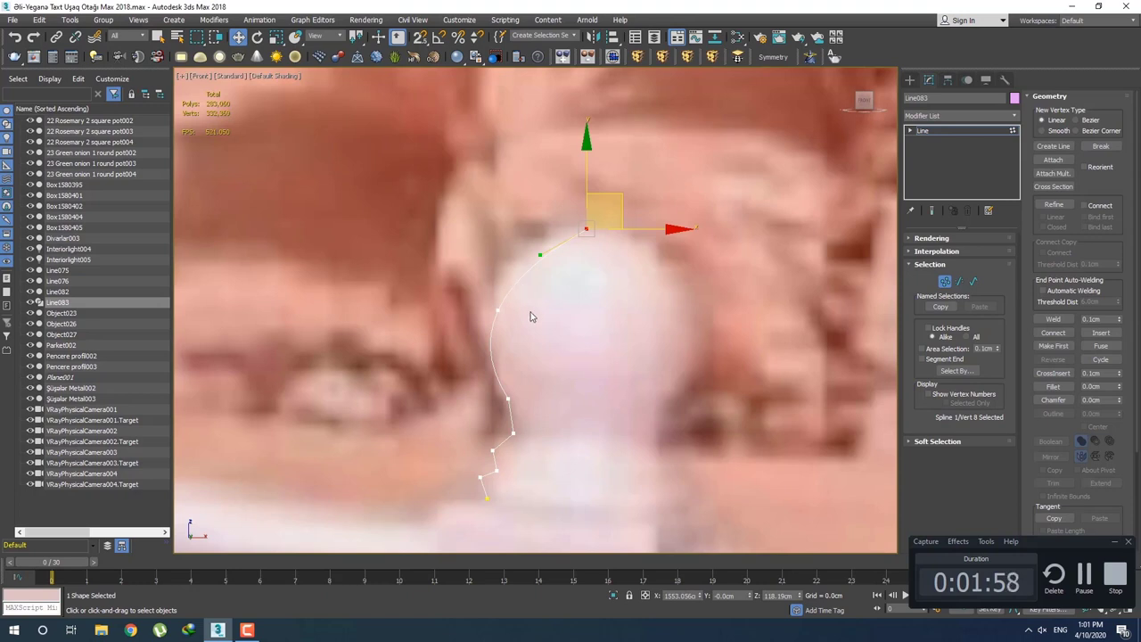
Raise the left finial vertex, bend the top curve over the ball, and make that vertex Bezier.
left_click(496, 310)
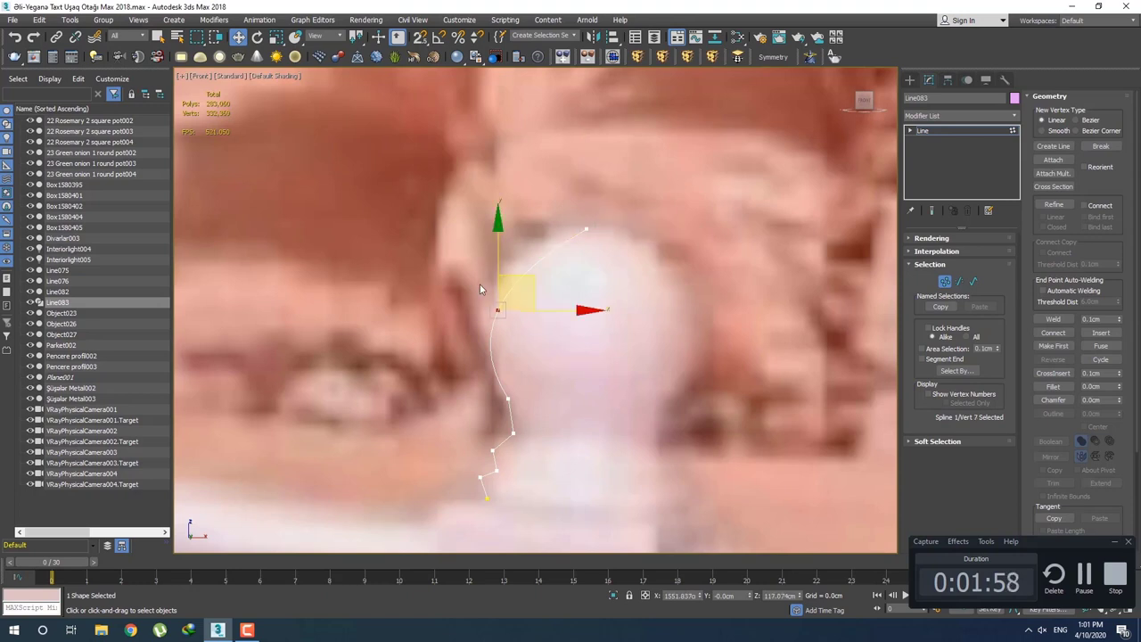
left_click_drag(499, 244, 499, 229)
left_click(586, 230)
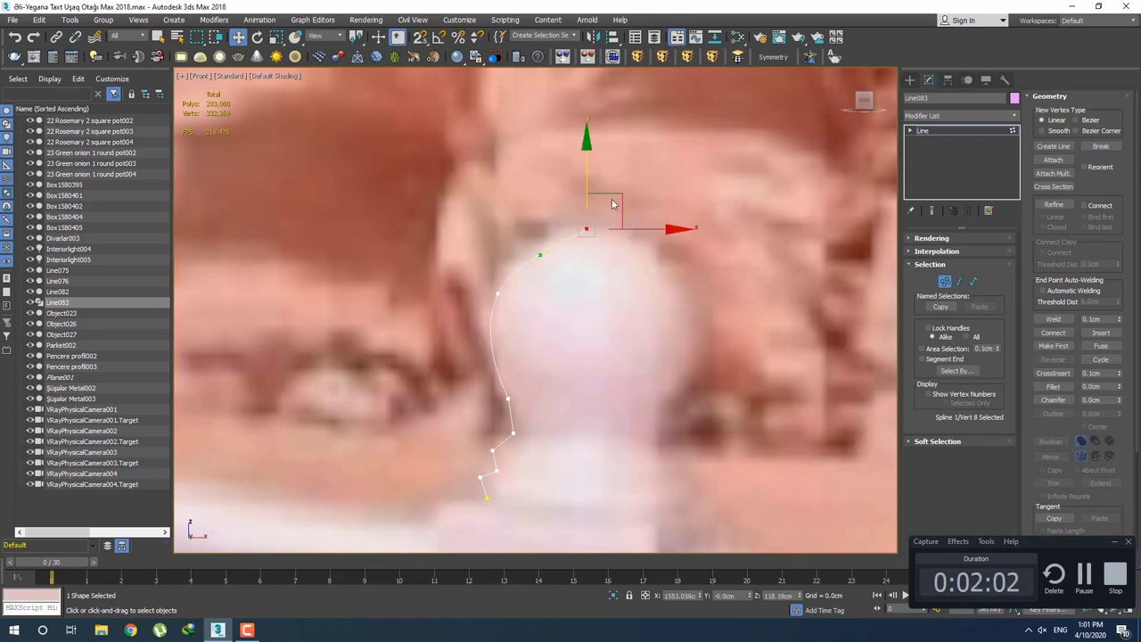
left_click_drag(541, 256, 531, 242)
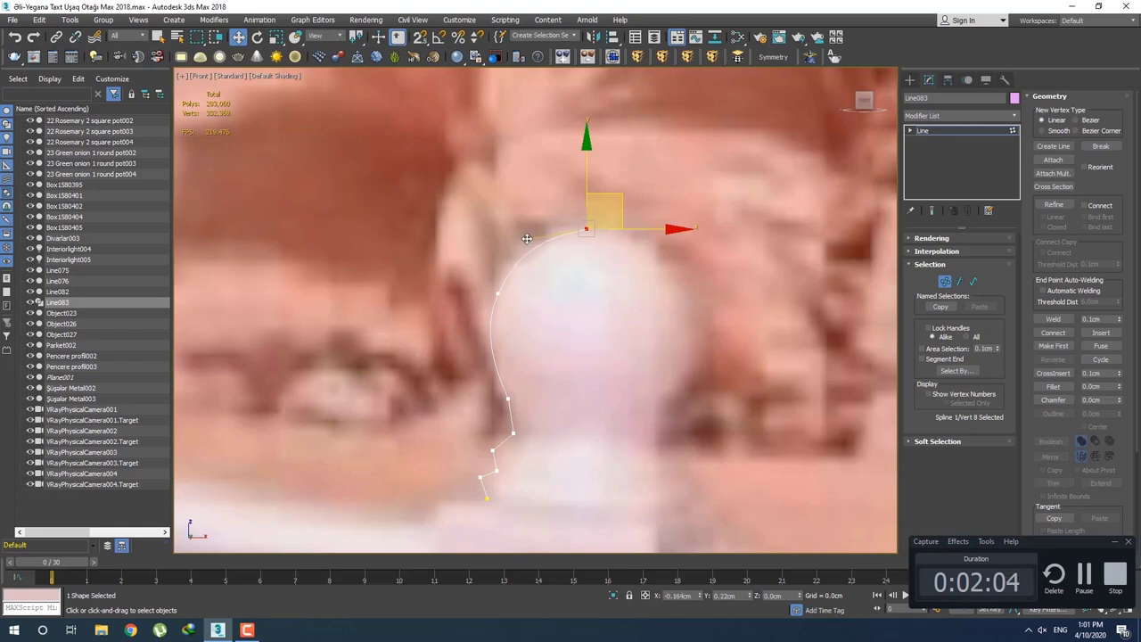
left_click_drag(476, 269, 535, 307)
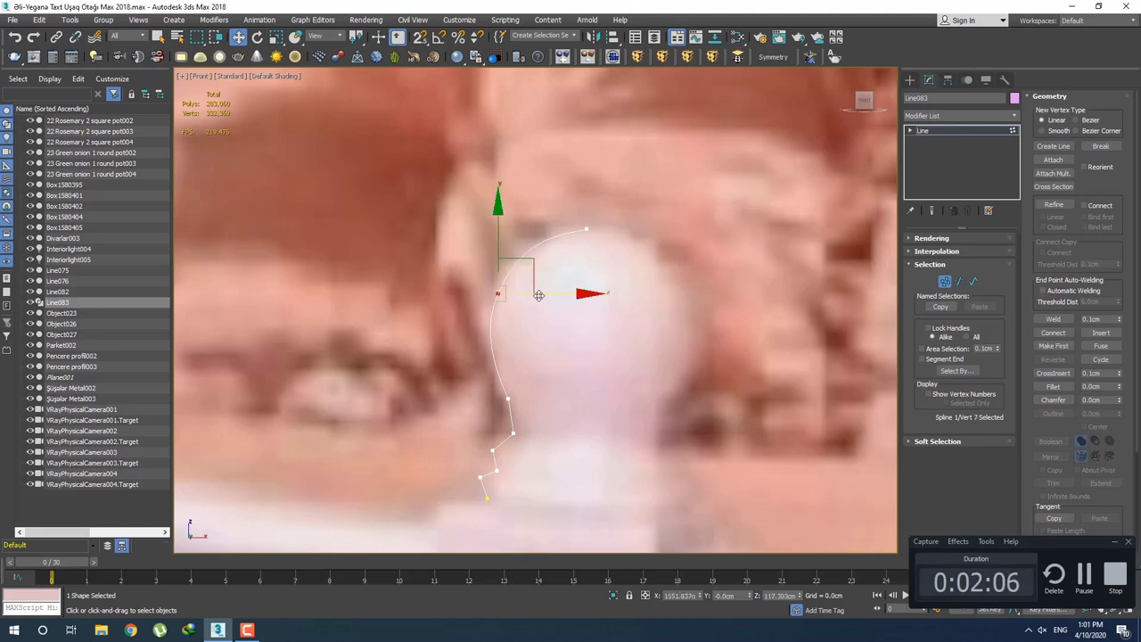
left_click(530, 344)
scroll(535, 347, "up", 2)
left_click(524, 341)
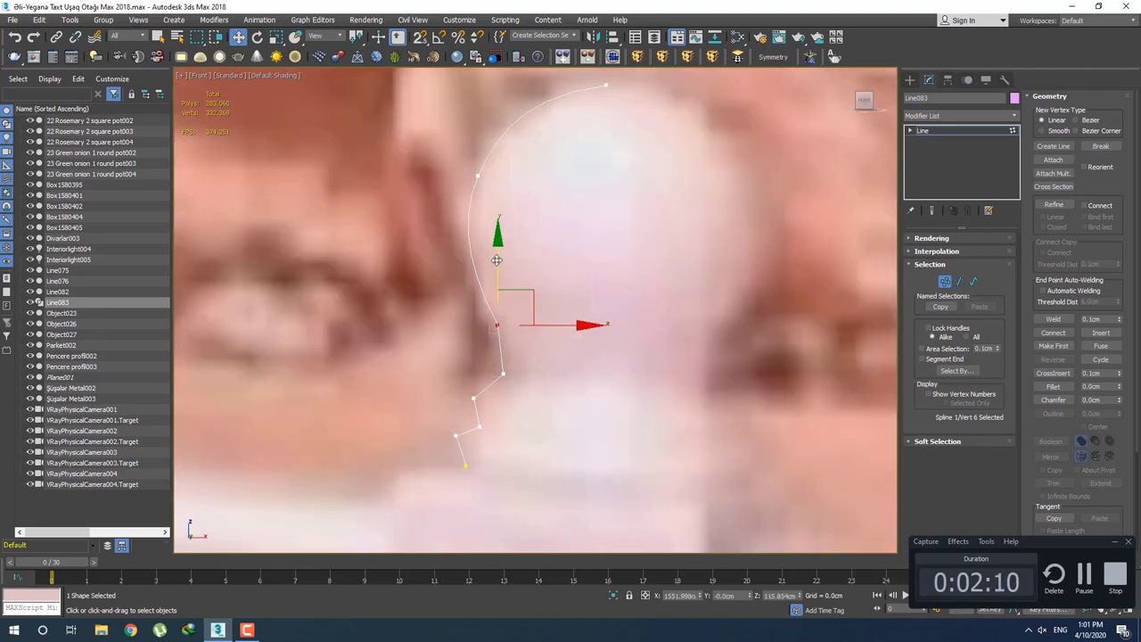
left_click_drag(497, 260, 498, 269)
middle_click_drag(498, 269, 517, 283)
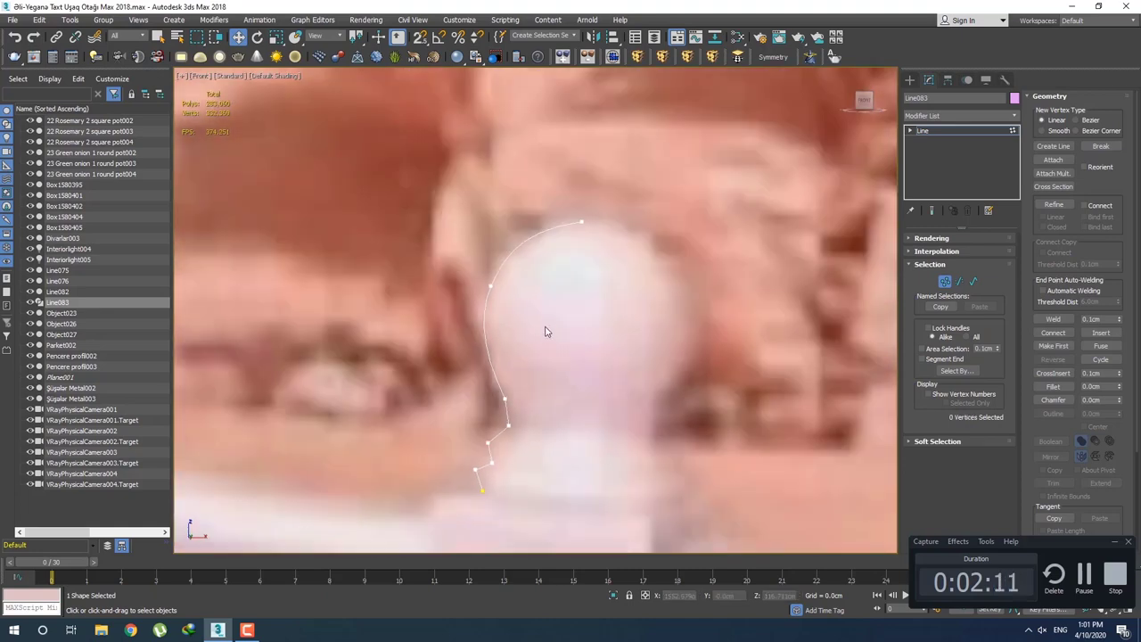
right_click(491, 283)
left_click(462, 204)
Adjust the top and left vertices' Bezier handles so the curve fits the finial's ball.
scroll(495, 263, "up", 1)
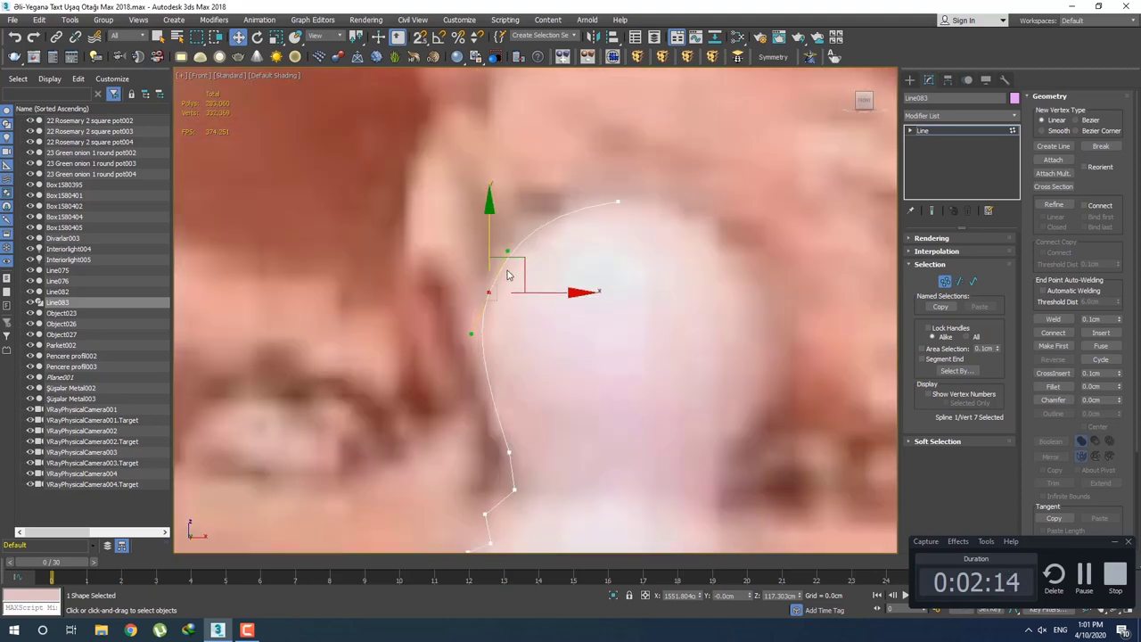
left_click_drag(560, 169, 696, 237)
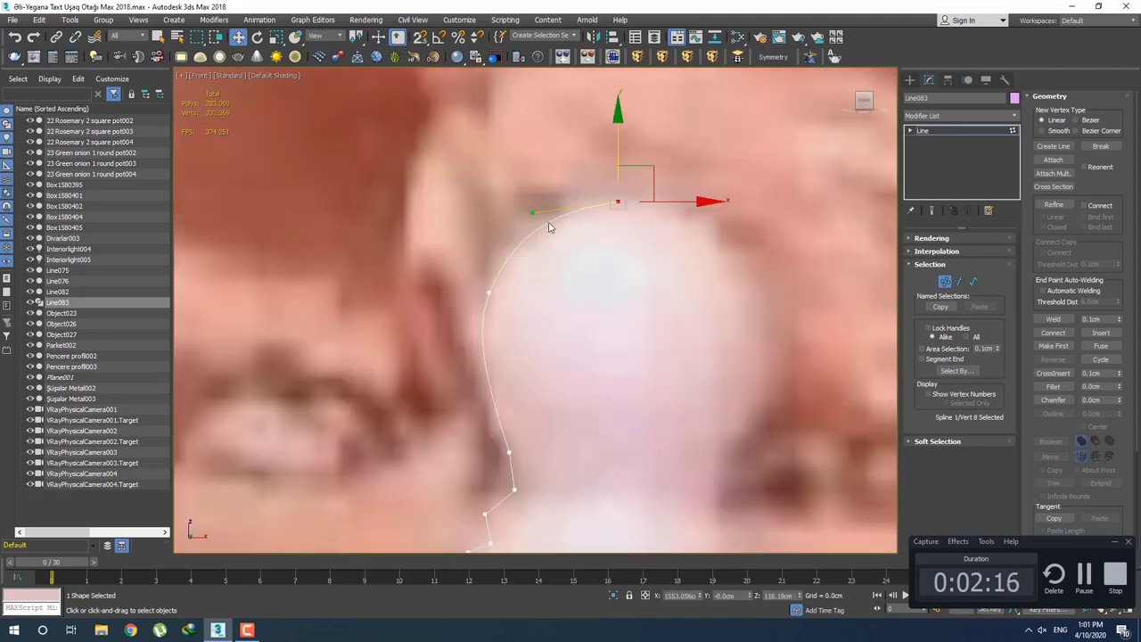
left_click_drag(530, 215, 536, 209)
middle_click_drag(536, 313, 527, 276)
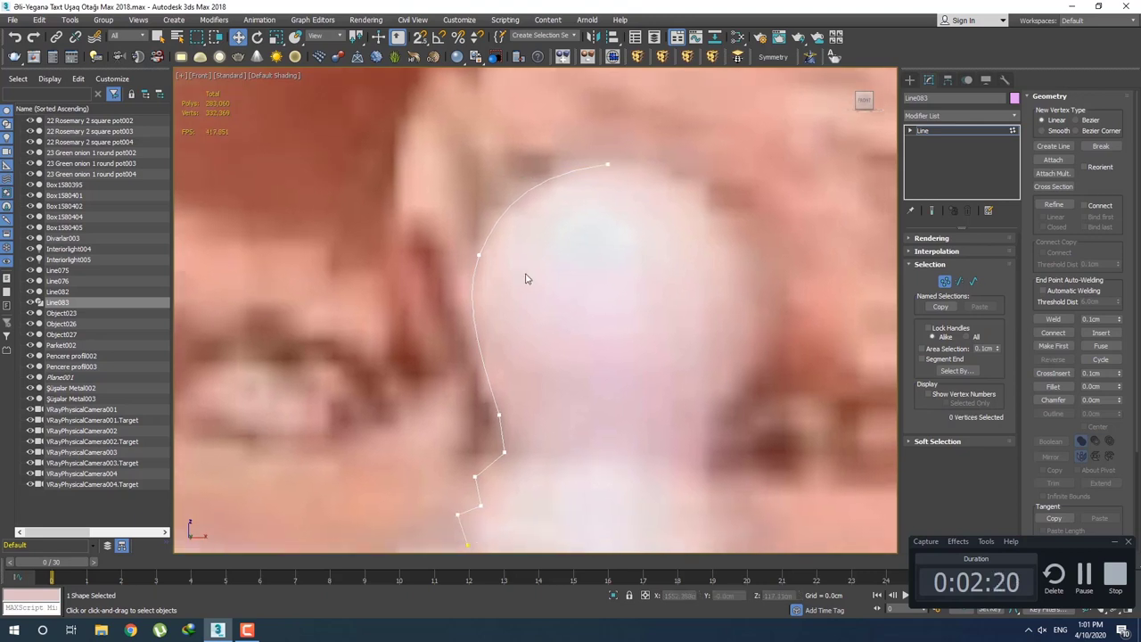
left_click(479, 256)
left_click_drag(462, 298, 460, 314)
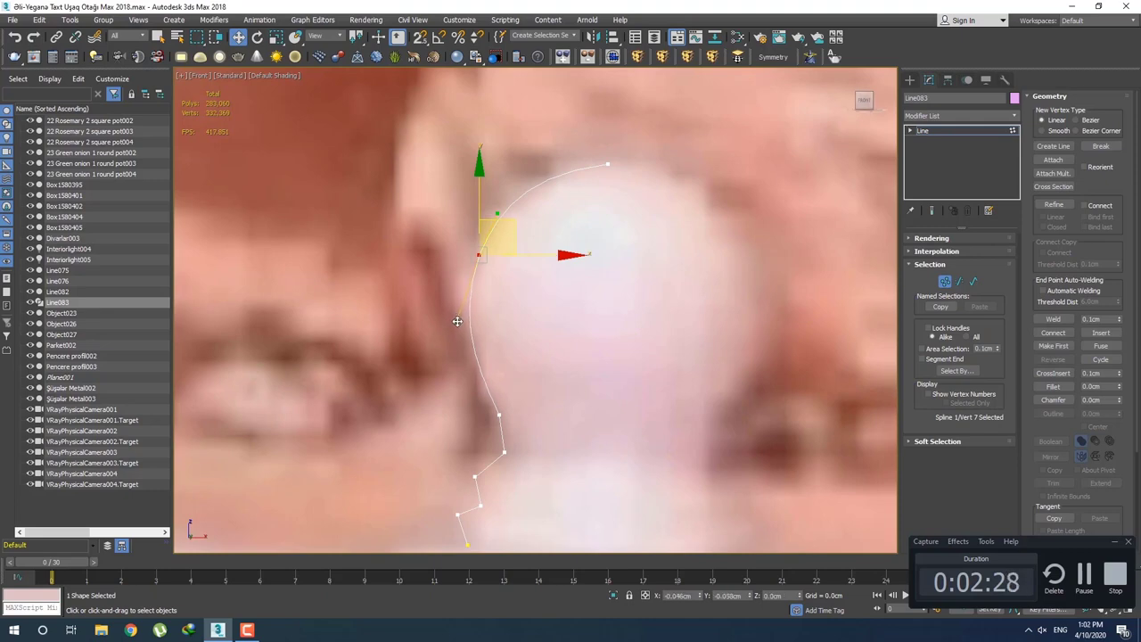
left_click_drag(456, 321, 458, 321)
scroll(555, 313, "down", 2)
scroll(568, 306, "up", 2)
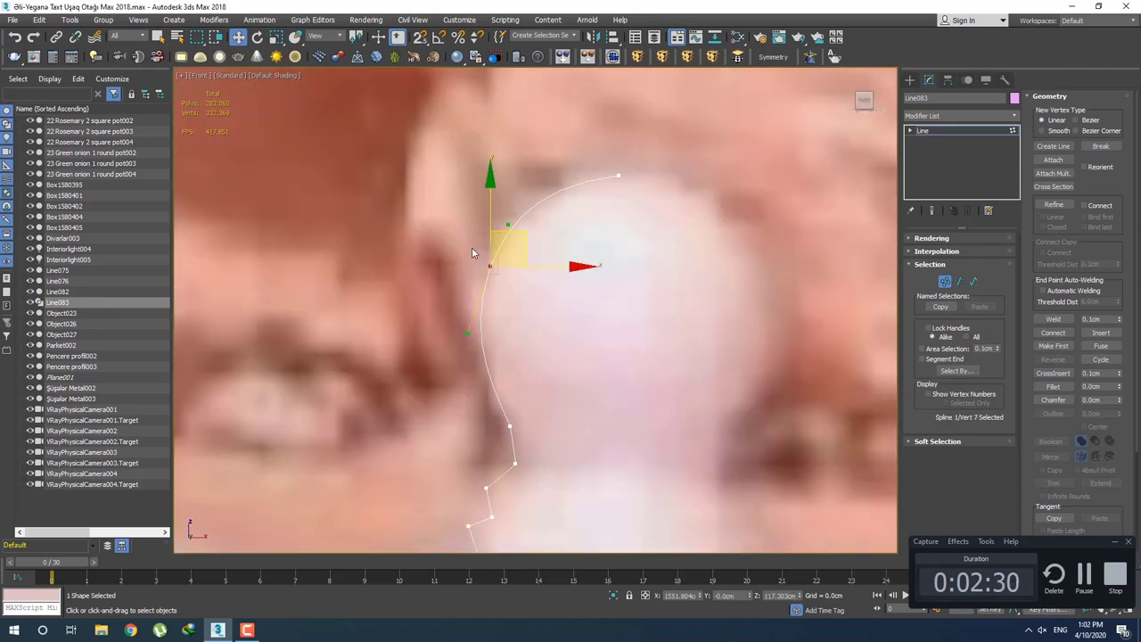
scroll(471, 249, "up", 3)
left_click_drag(546, 202, 540, 203)
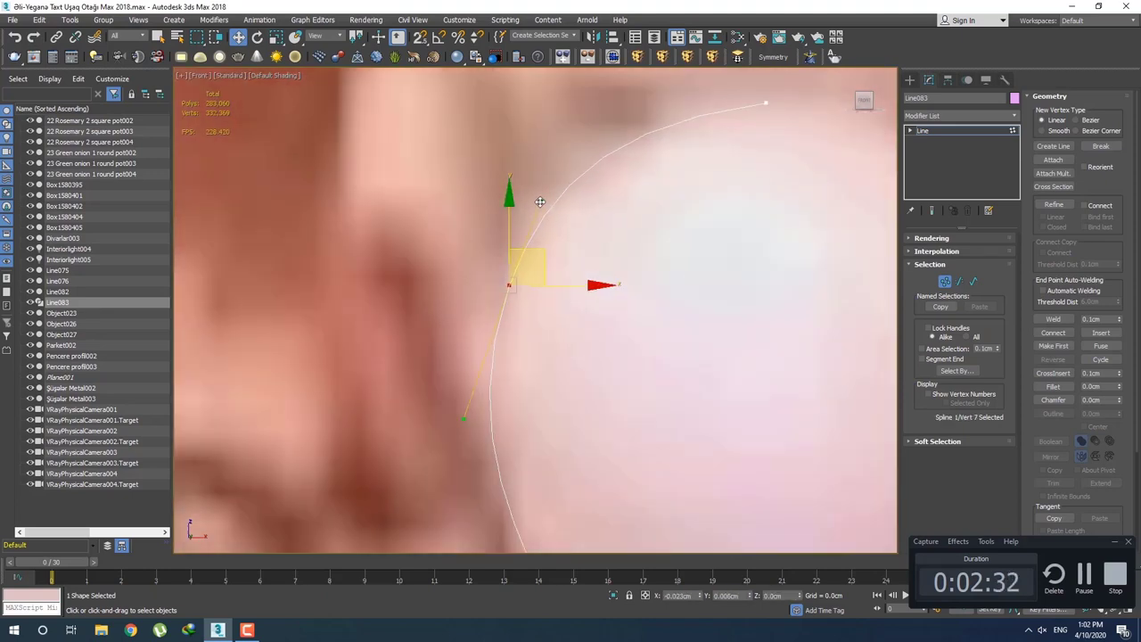
Set the first vertex in the zig-zag section of the profile to Smooth.
left_click(637, 273)
scroll(548, 272, "down", 3)
scroll(547, 272, "up", 3)
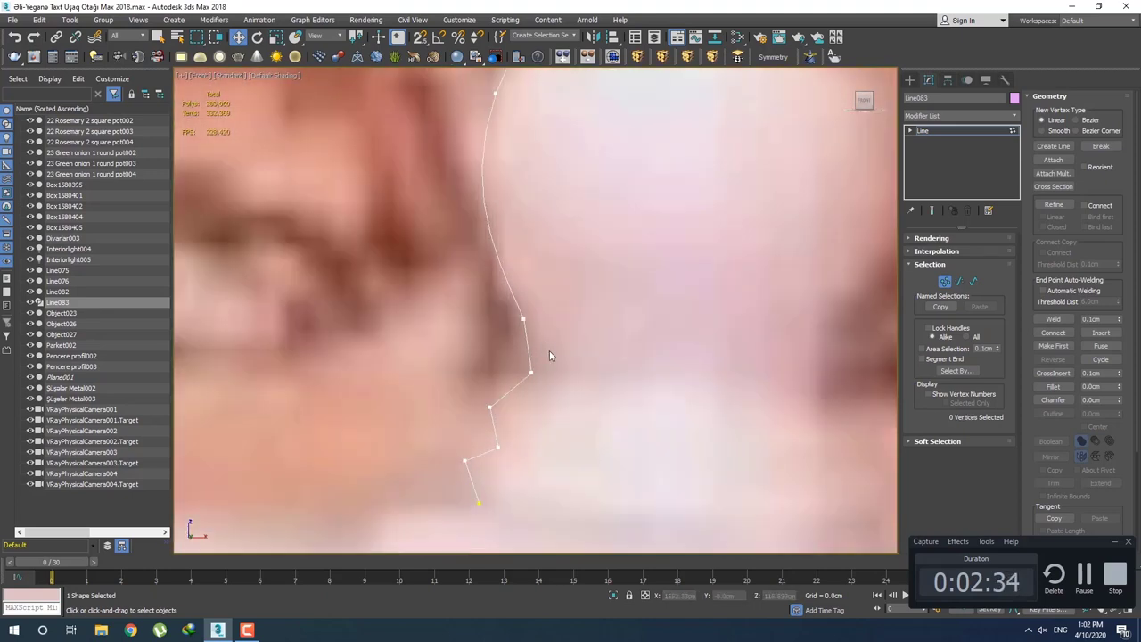
scroll(550, 356, "up", 2)
left_click(523, 285)
right_click(510, 246)
left_click(482, 219)
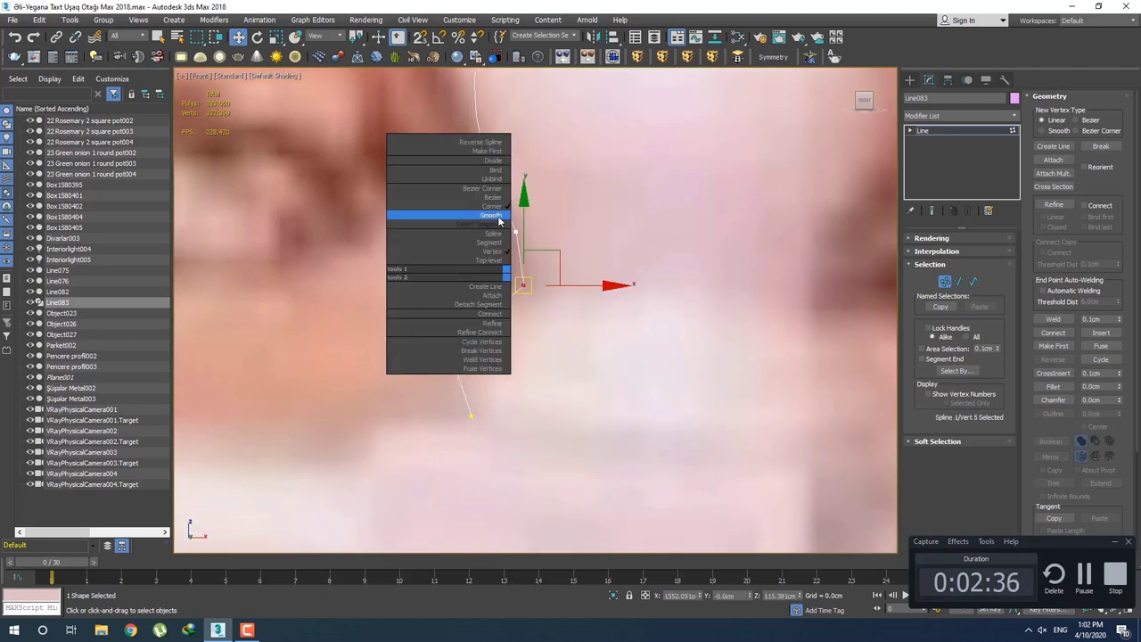
middle_click_drag(536, 310, 551, 323)
left_click(557, 337)
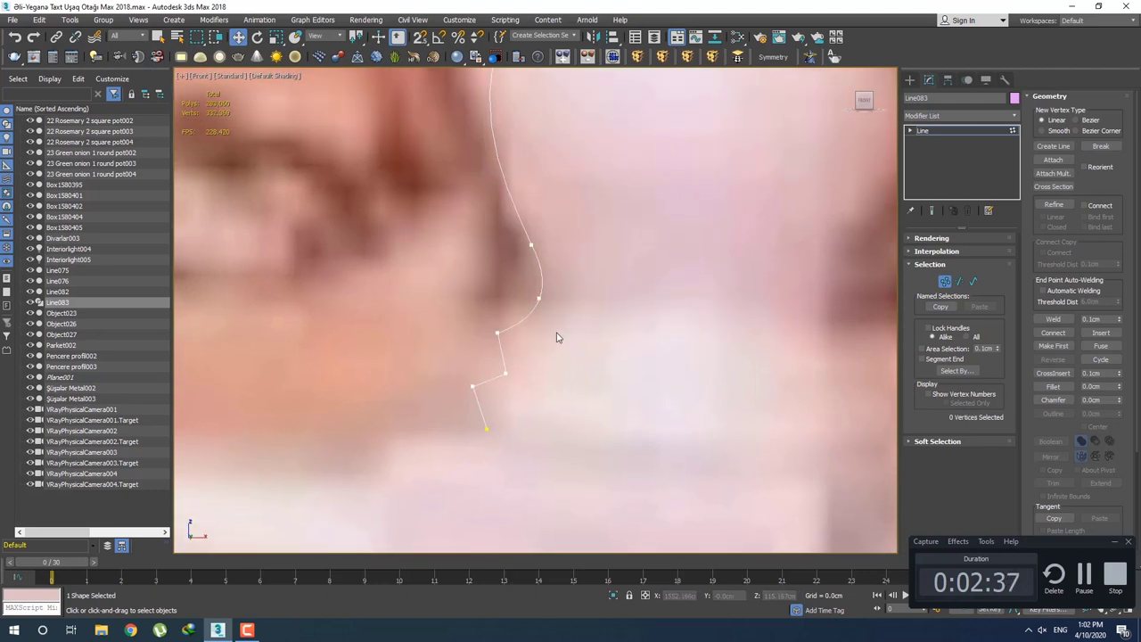
Smooth the next zig-zag vertex, then change its vertex type.
left_click(496, 332)
scroll(548, 333, "up", 2)
scroll(535, 295, "down", 2)
right_click(522, 272)
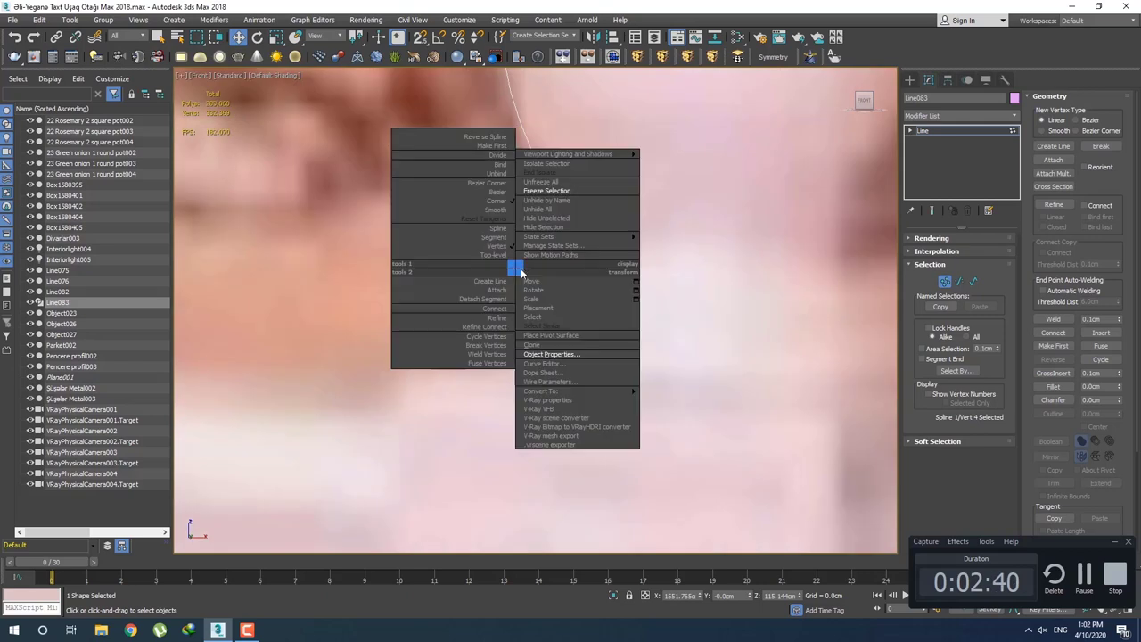
left_click(495, 209)
right_click(466, 312)
mouse_move(482, 318)
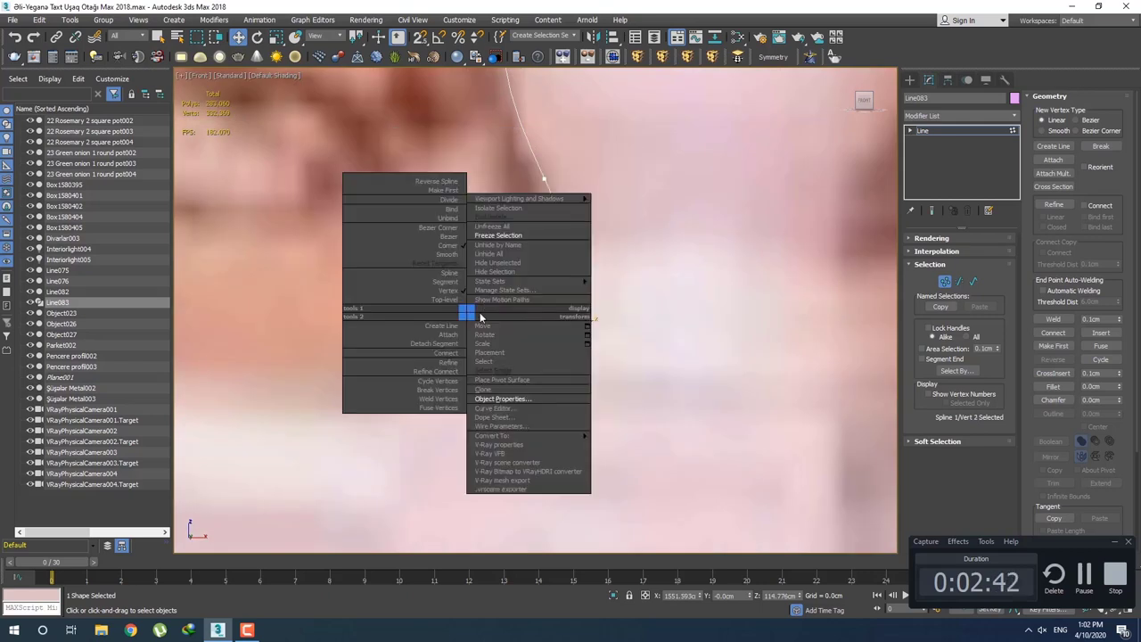
left_click(452, 257)
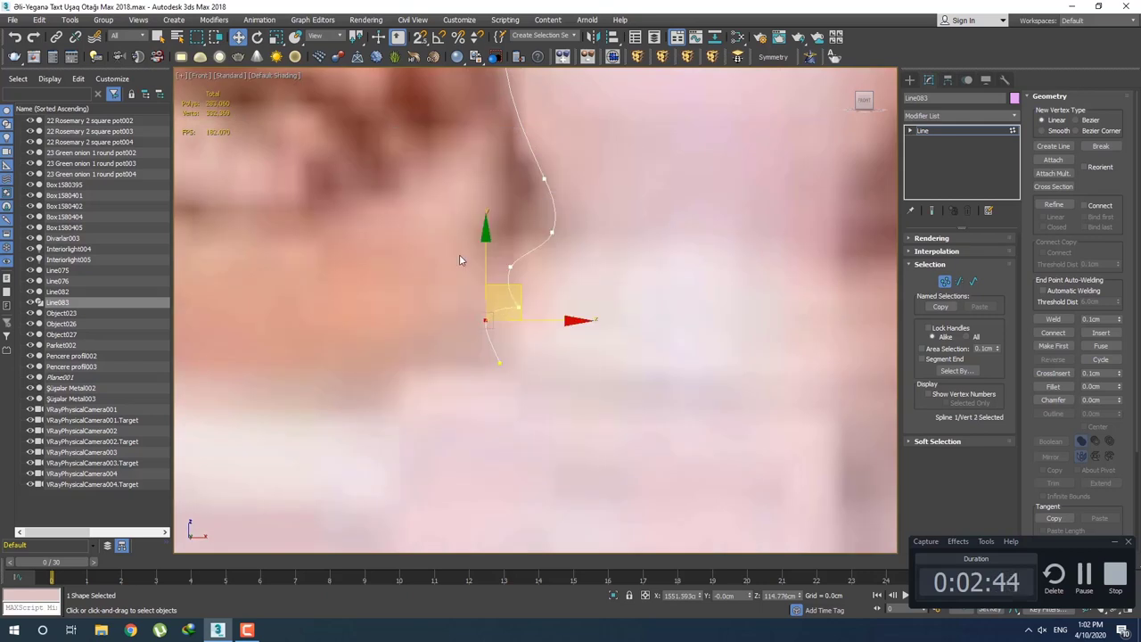
middle_click_drag(459, 254, 511, 298)
scroll(535, 371, "down", 3)
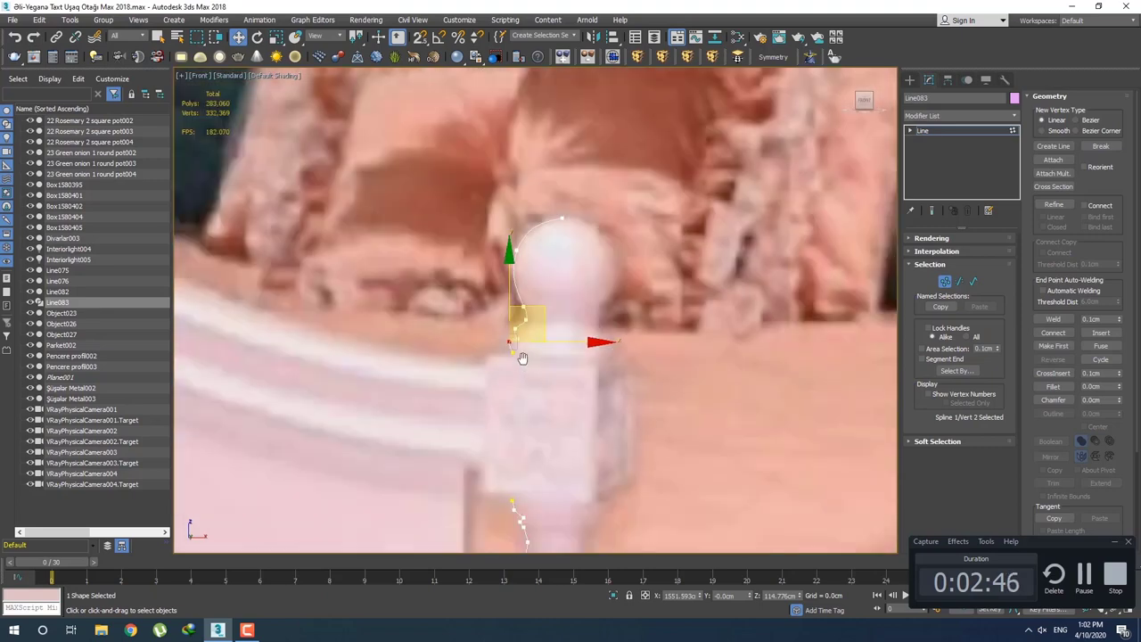
scroll(525, 352, "up", 4)
Convert the curve's end vertex to a Bezier Corner.
left_click(483, 303)
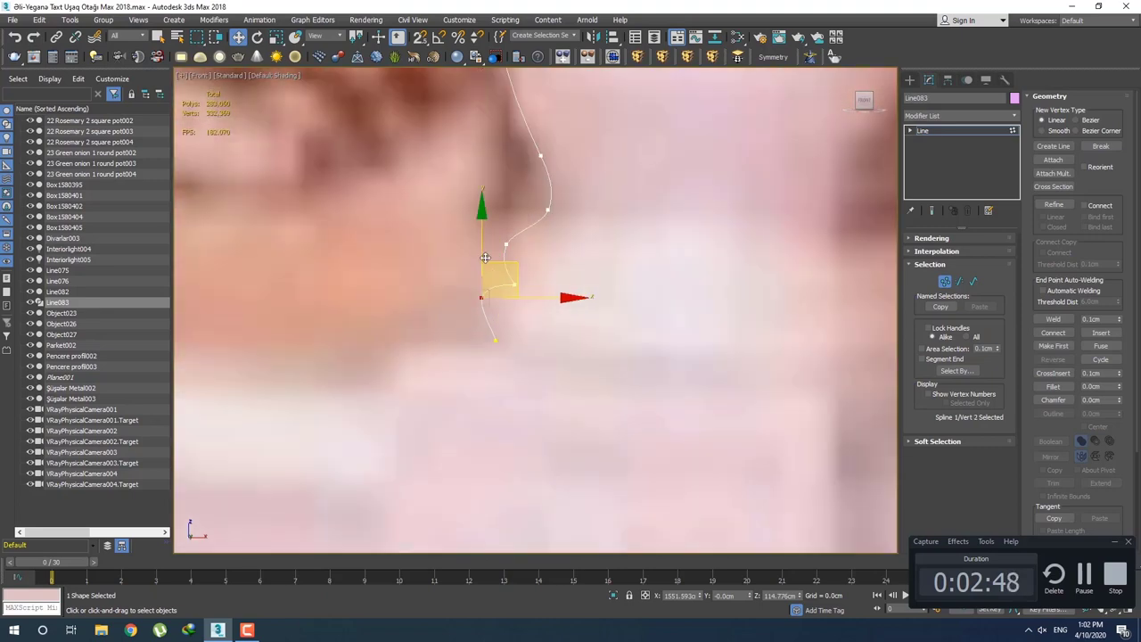
left_click(551, 269)
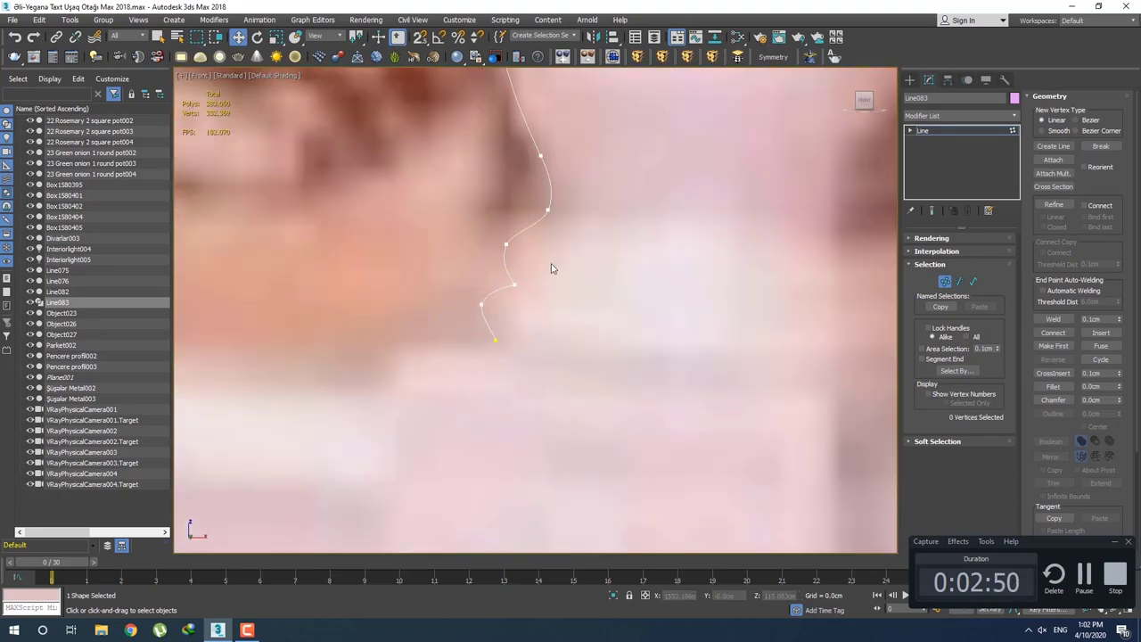
left_click(494, 340)
right_click(485, 324)
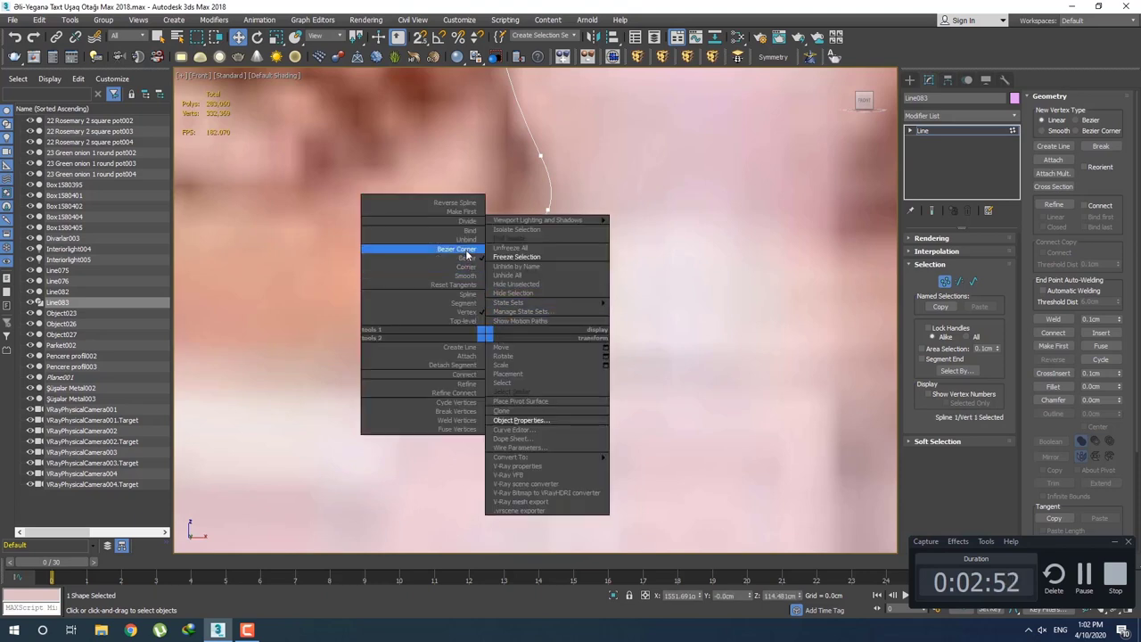
left_click(428, 248)
scroll(515, 325, "up", 4)
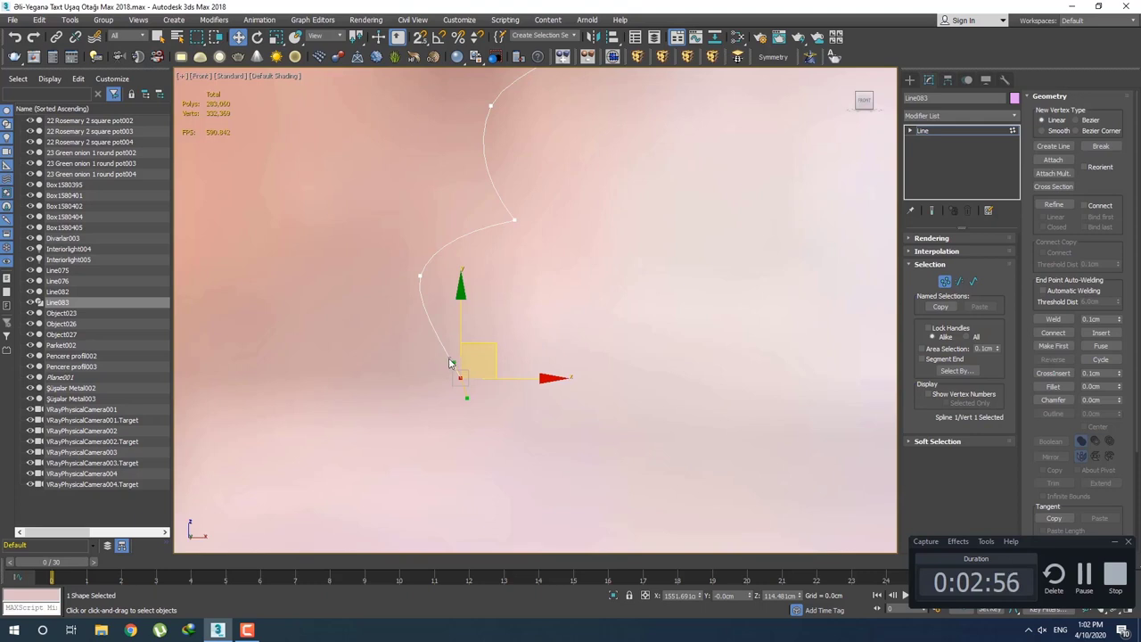
Undo and redo the S-curve, then drag the end tangent to reshape the lower curve.
key("ctrl+z")
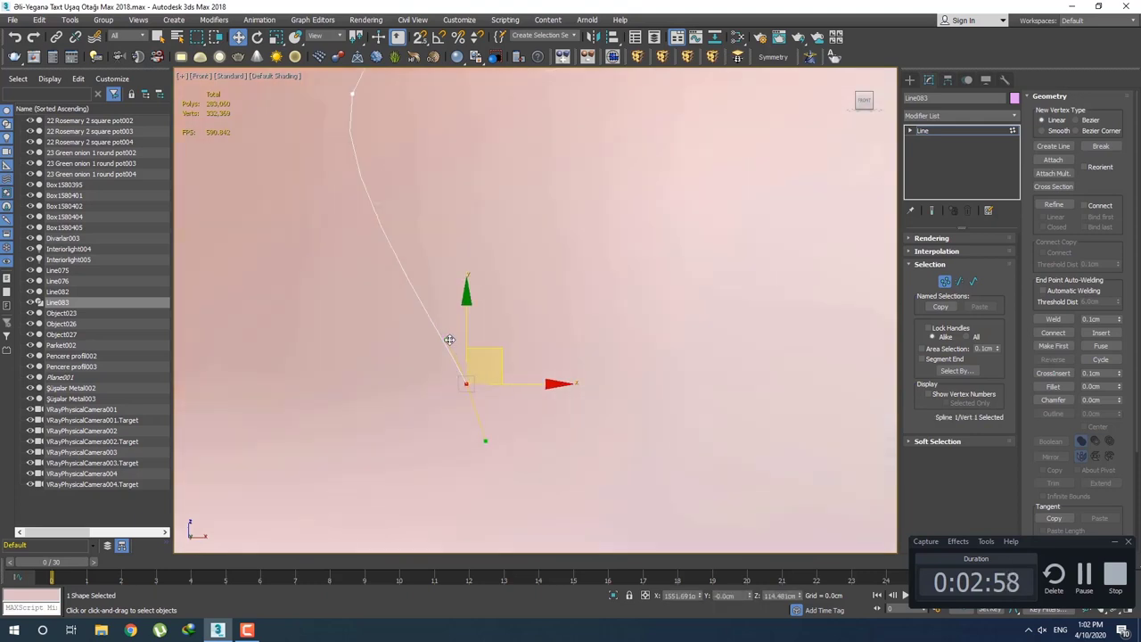
key("ctrl+y")
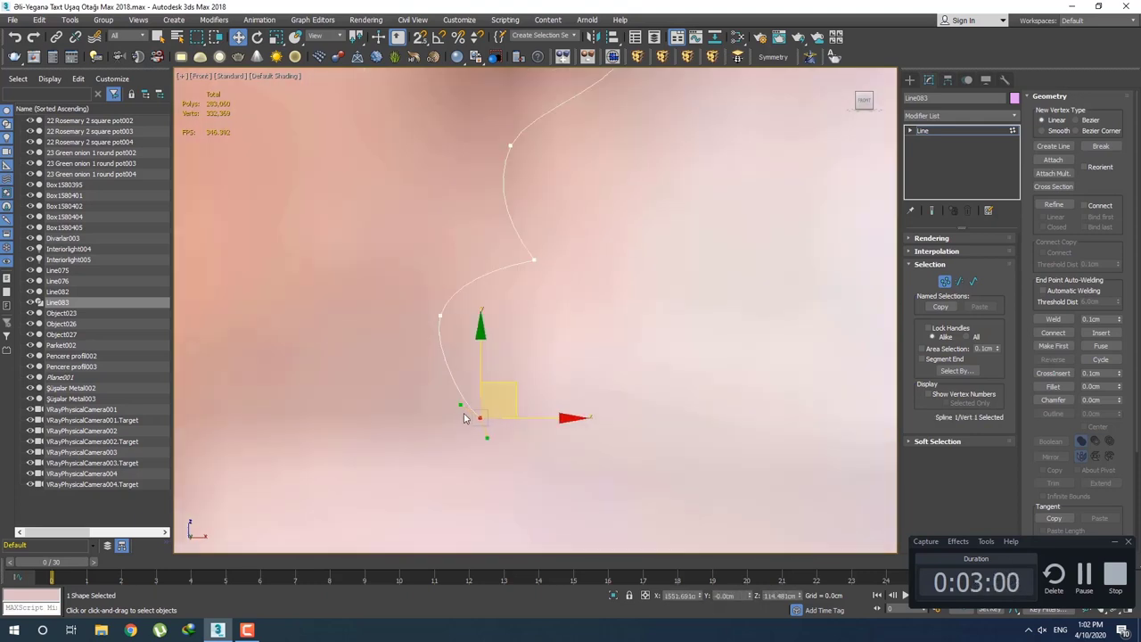
left_click_drag(464, 418, 447, 398)
scroll(497, 382, "down", 4)
left_click(522, 331)
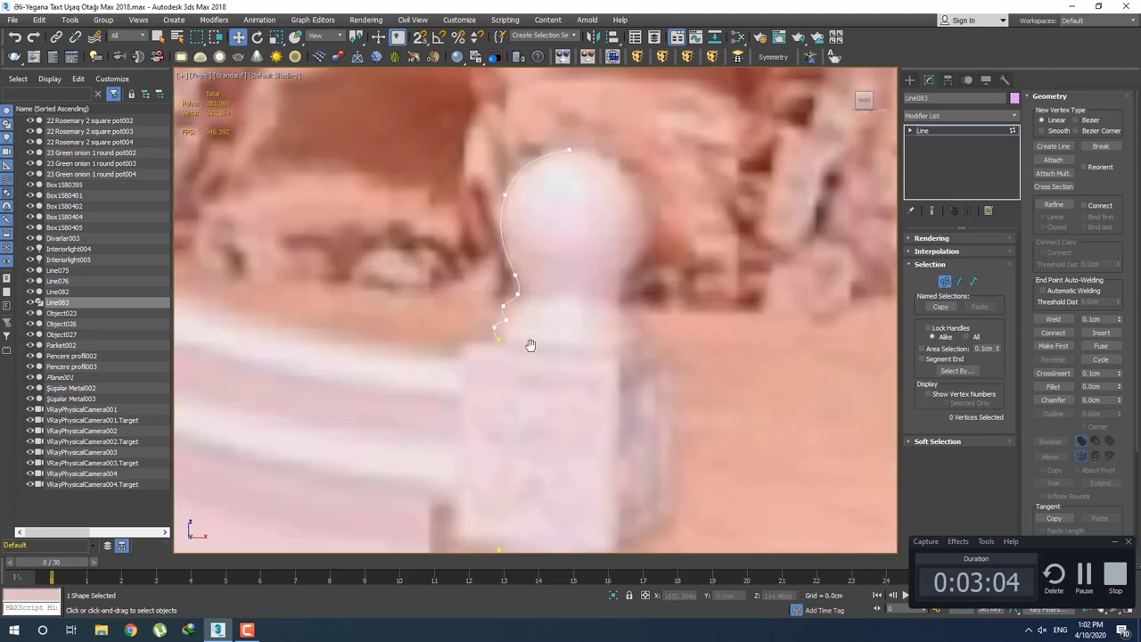
Set a vertex on the lower post profile to Smooth.
scroll(490, 303, "up", 3)
scroll(485, 290, "down", 2)
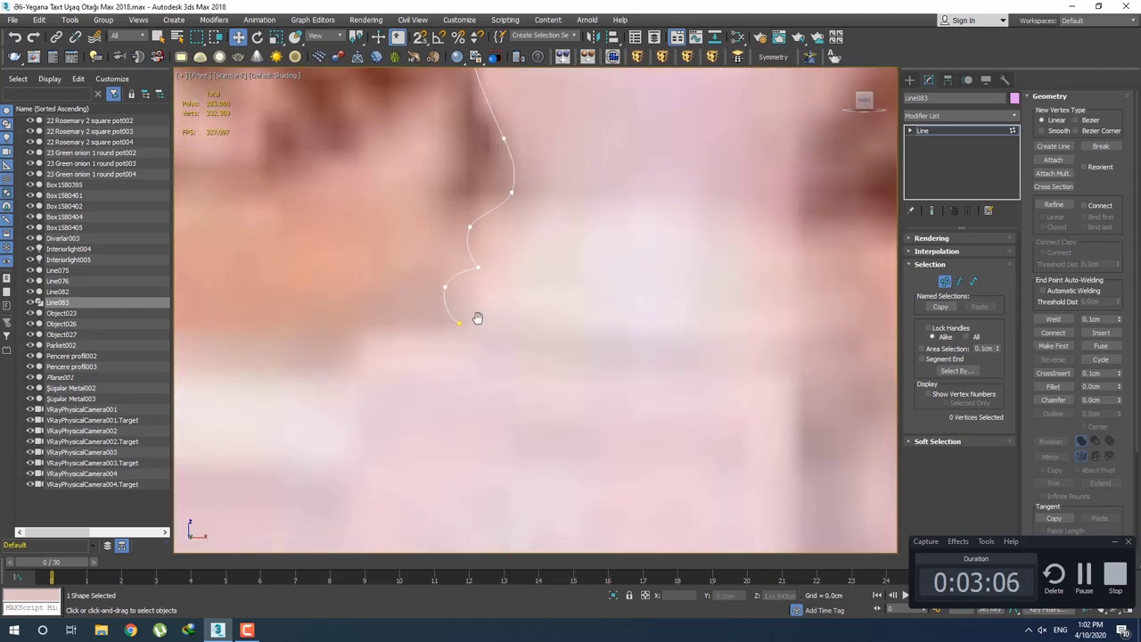
scroll(476, 316, "down", 2)
scroll(511, 369, "down", 2)
scroll(527, 253, "up", 3)
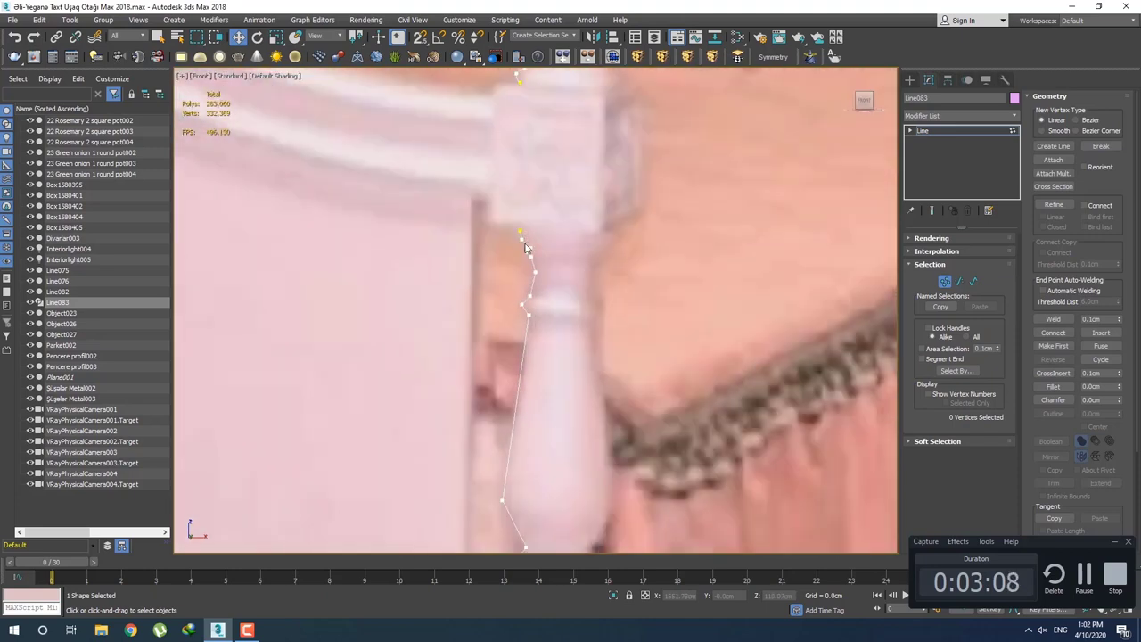
scroll(522, 236, "up", 2)
scroll(508, 233, "up", 1)
left_click(513, 236)
right_click(515, 237)
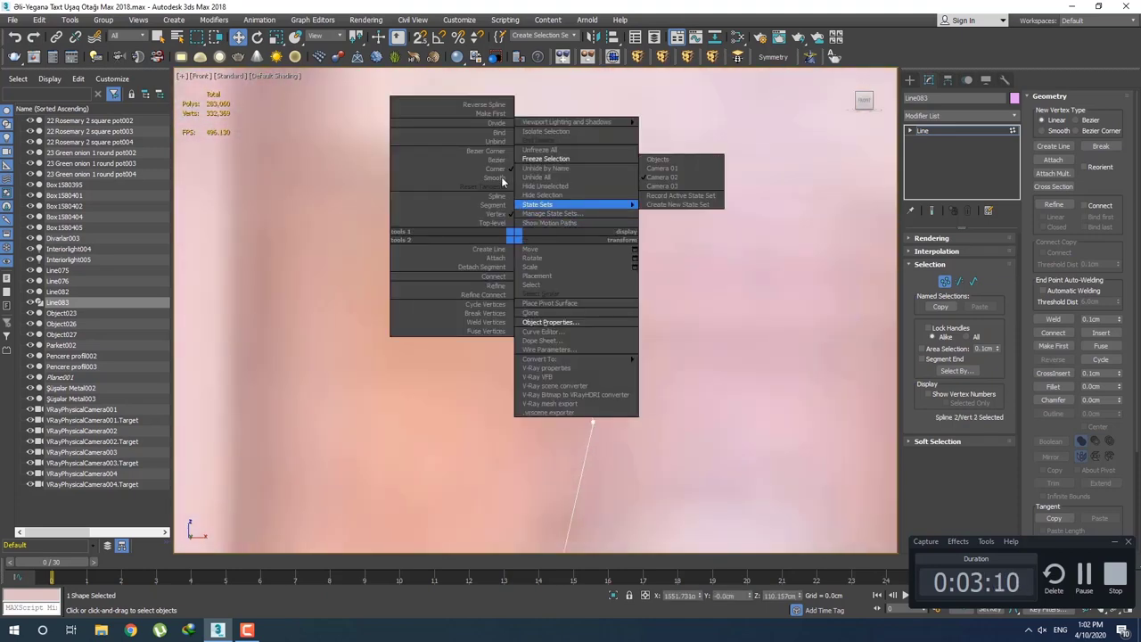
left_click(528, 188)
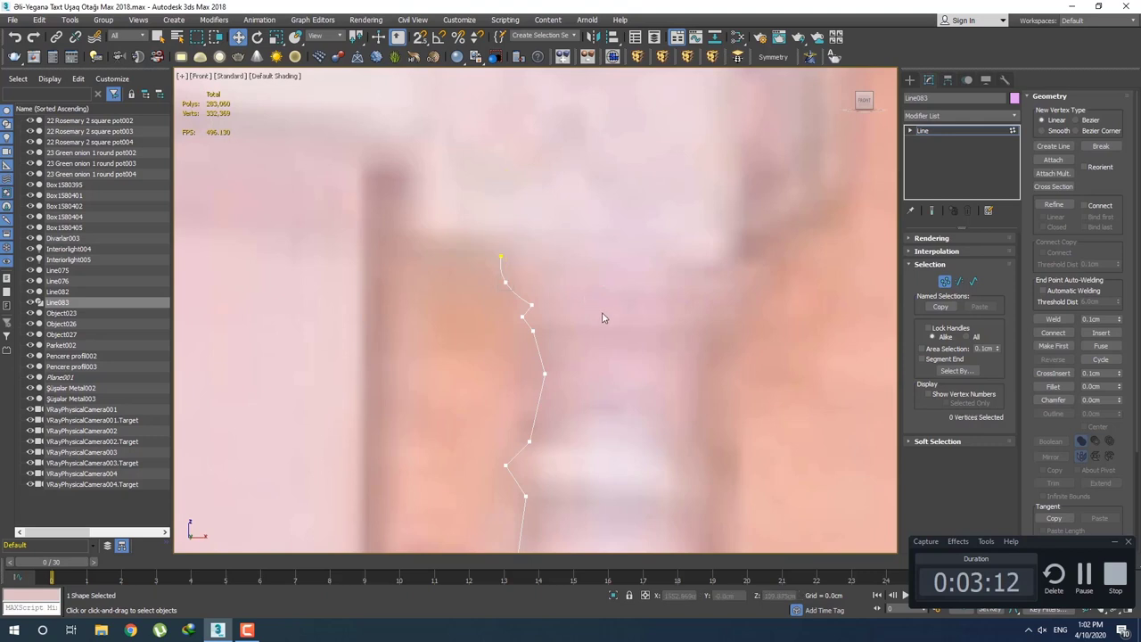
Smooth two more vertices further down the profile.
middle_click_drag(578, 317, 505, 274)
left_click_drag(505, 273, 453, 263)
right_click(458, 248)
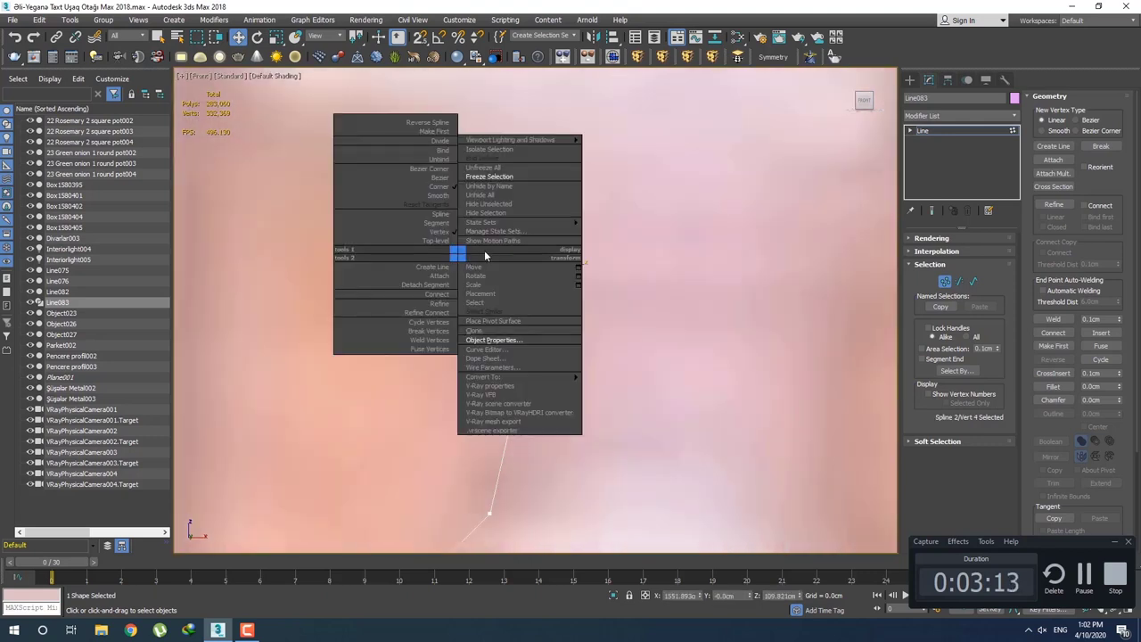
left_click(438, 204)
middle_click_drag(549, 308, 532, 270)
left_click_drag(532, 270, 494, 318)
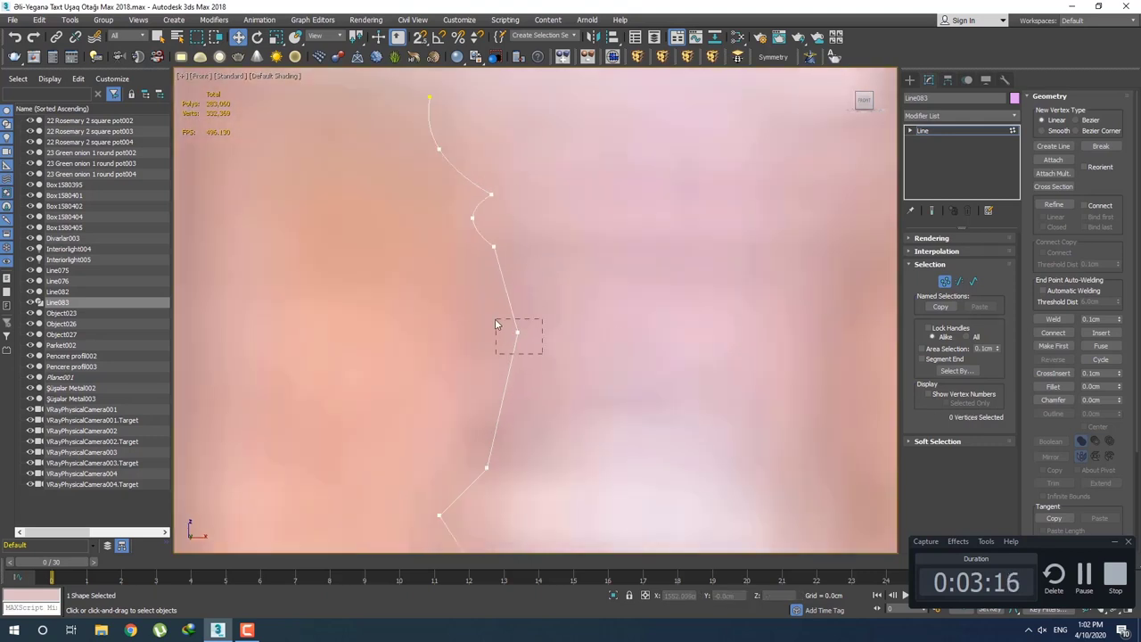
right_click(504, 316)
left_click(486, 258)
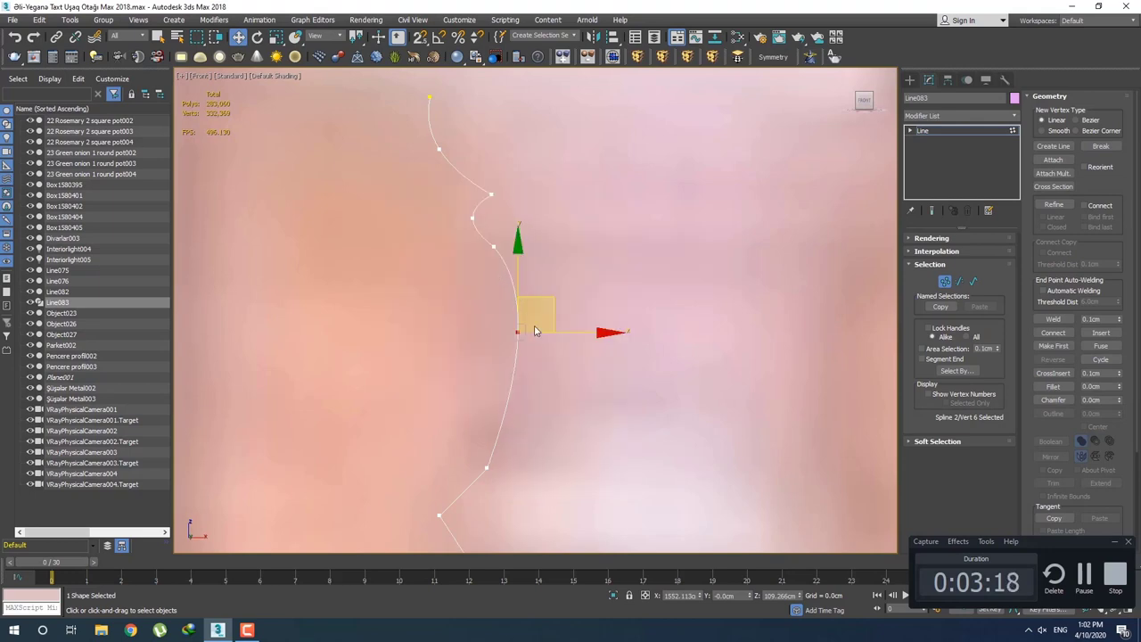
middle_click_drag(535, 326, 542, 326)
Undo the last two changes, returning the profile to its kinked state.
left_click(569, 368)
middle_click_drag(560, 336, 462, 236)
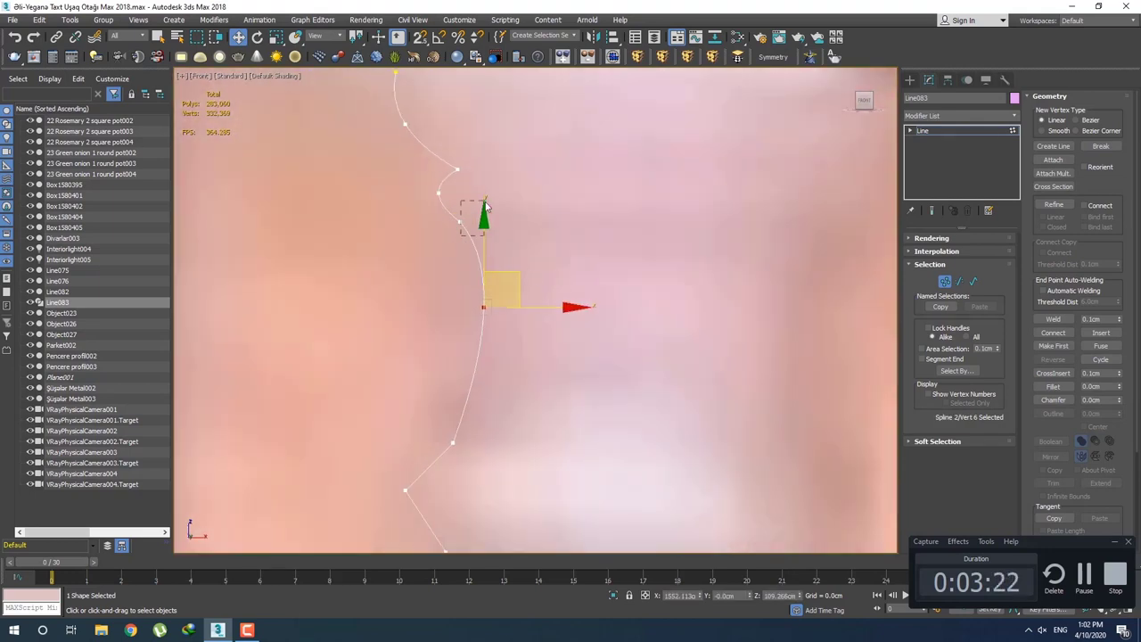
key("ctrl+z")
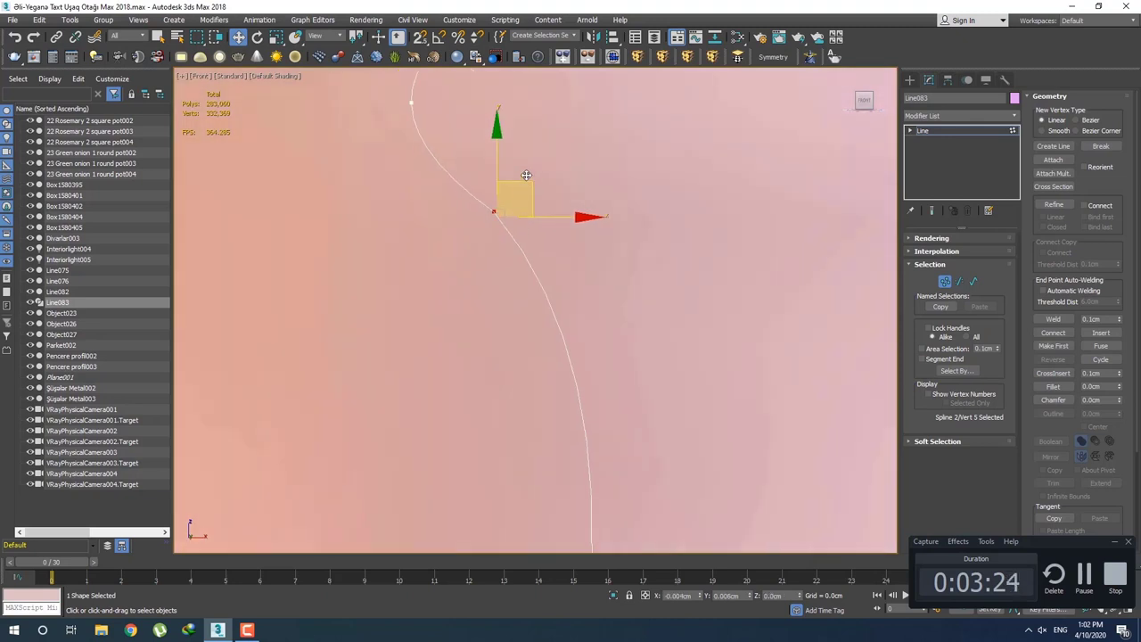
key("ctrl+z")
key("ctrl+z")
scroll(602, 299, "up", 2)
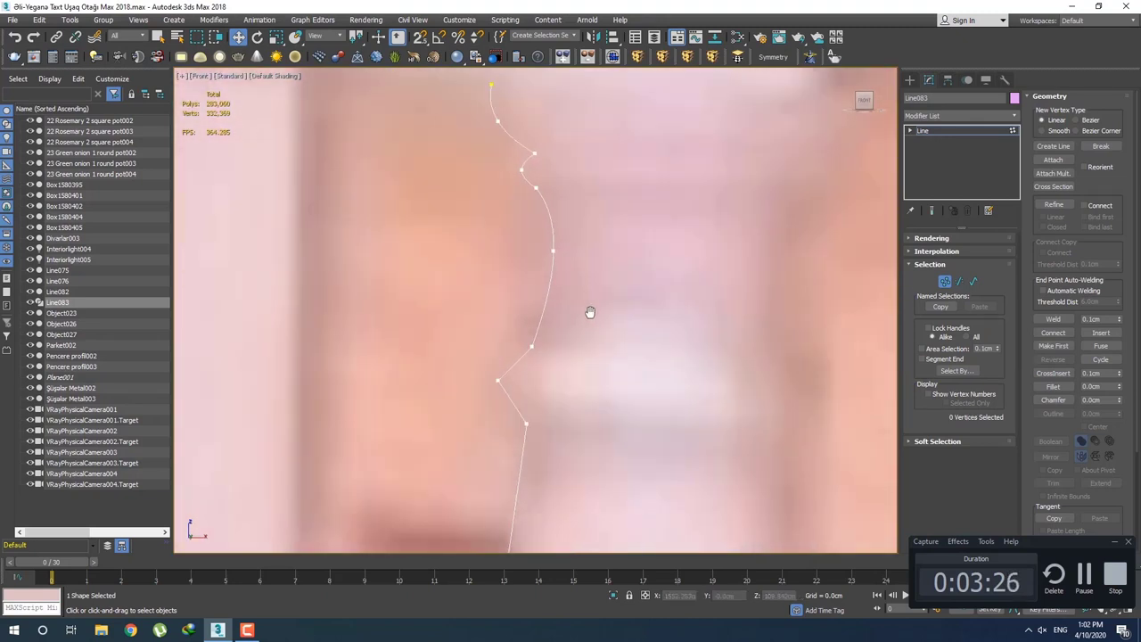
middle_click_drag(589, 316, 584, 269)
Smooth a lower vertex and make the inward-bend vertex a Bezier Corner.
left_click_drag(481, 326, 520, 355)
right_click(478, 333)
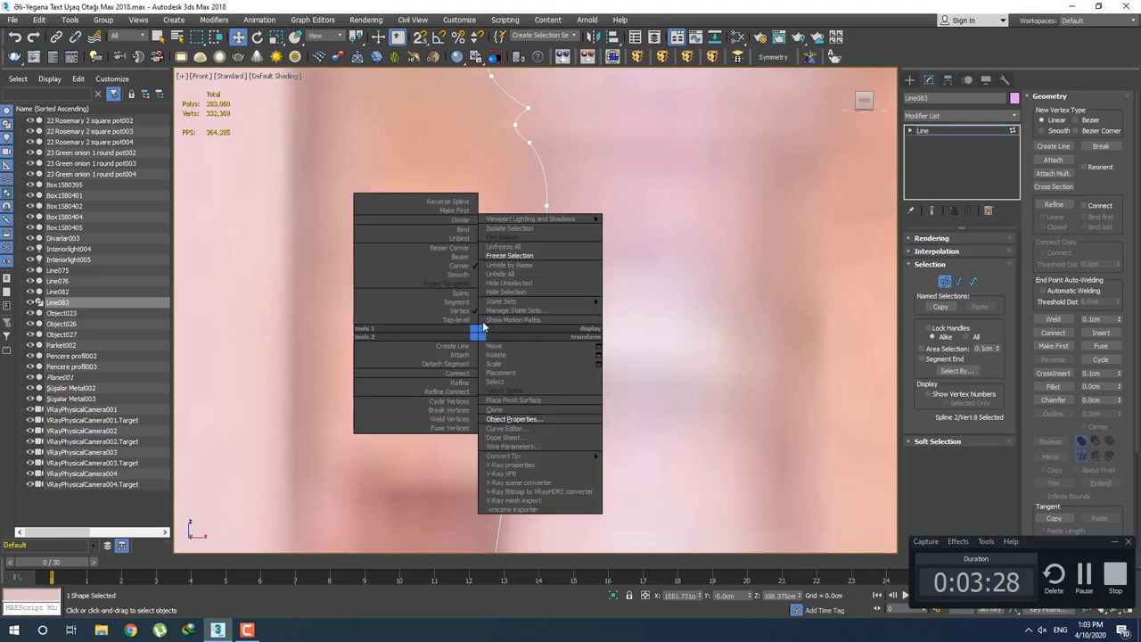
left_click(457, 277)
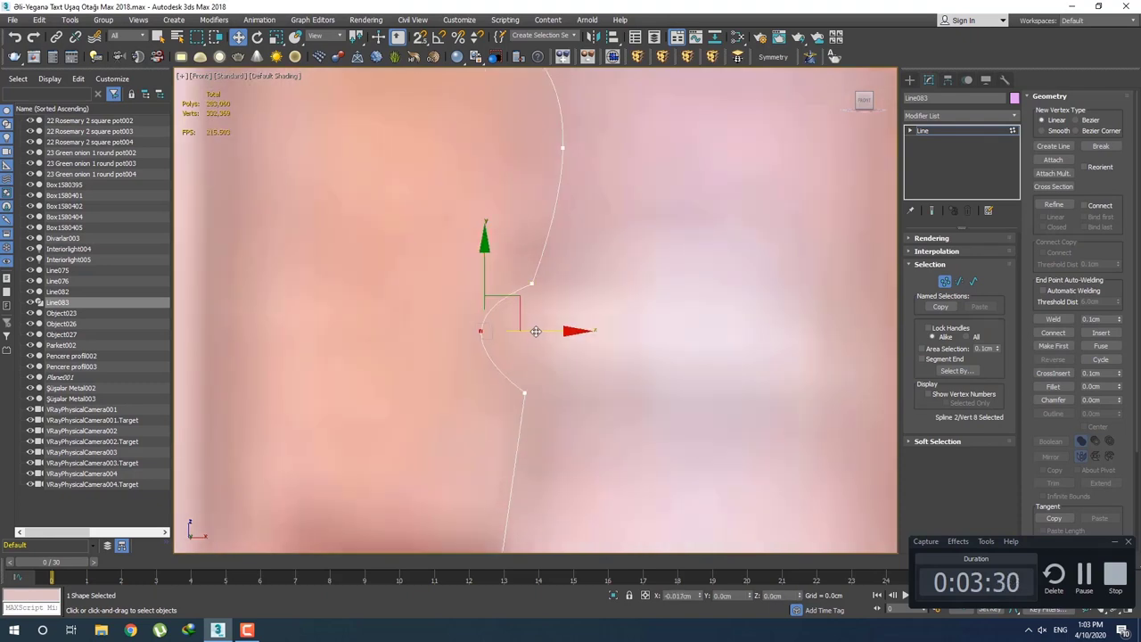
left_click(586, 301)
left_click(531, 283)
right_click(524, 281)
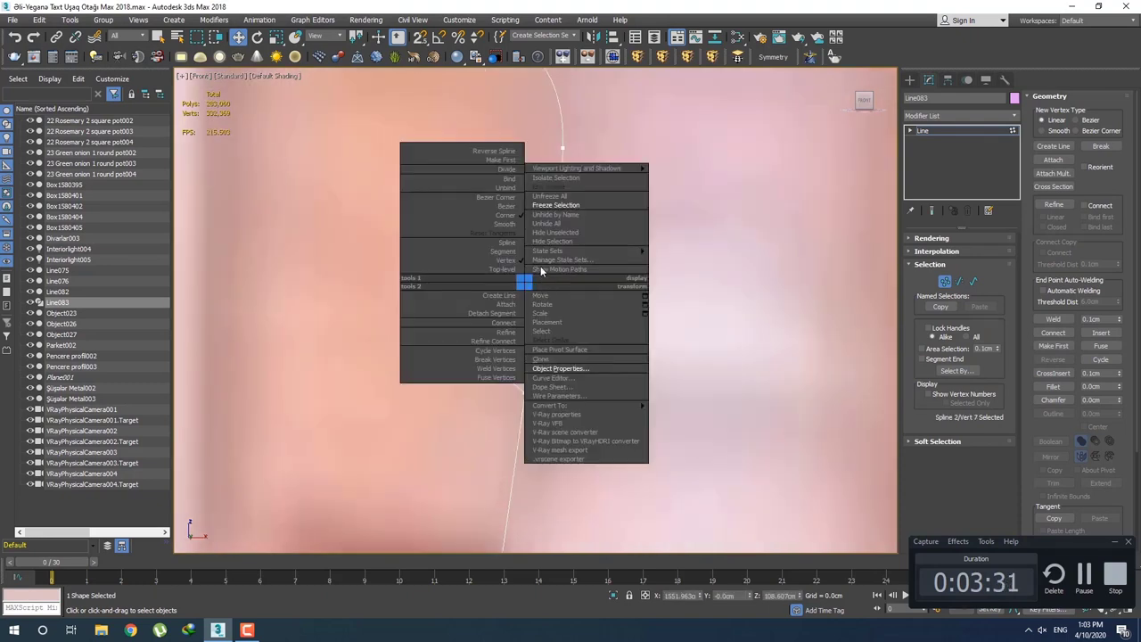
left_click(495, 198)
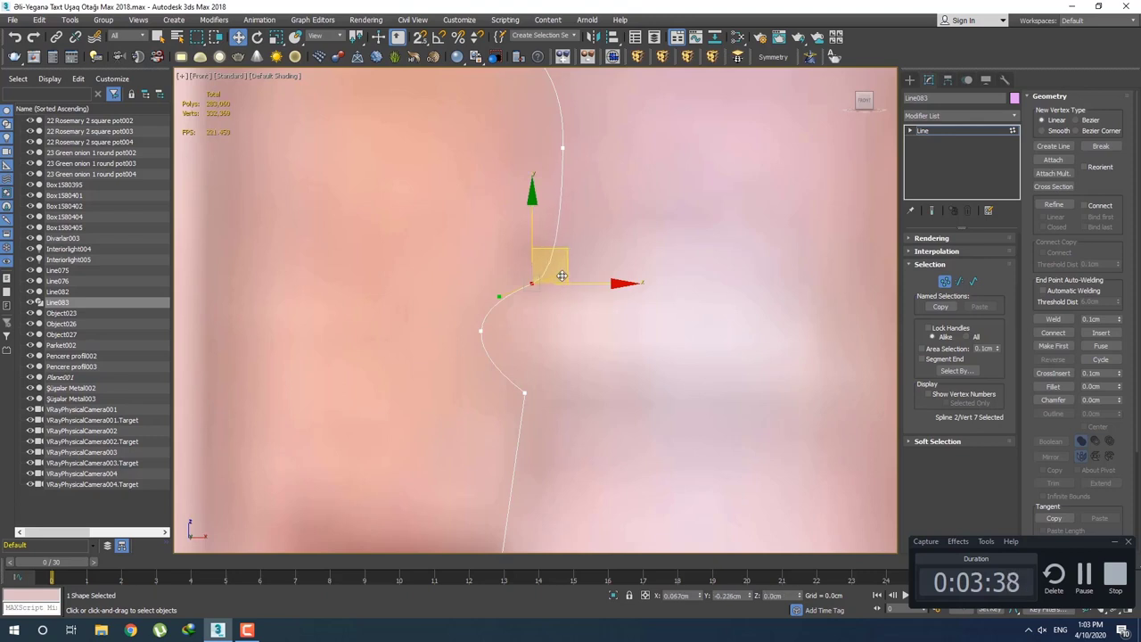
Move the inward-bend vertex slightly down and left to refine the curve.
scroll(571, 259, "up", 3)
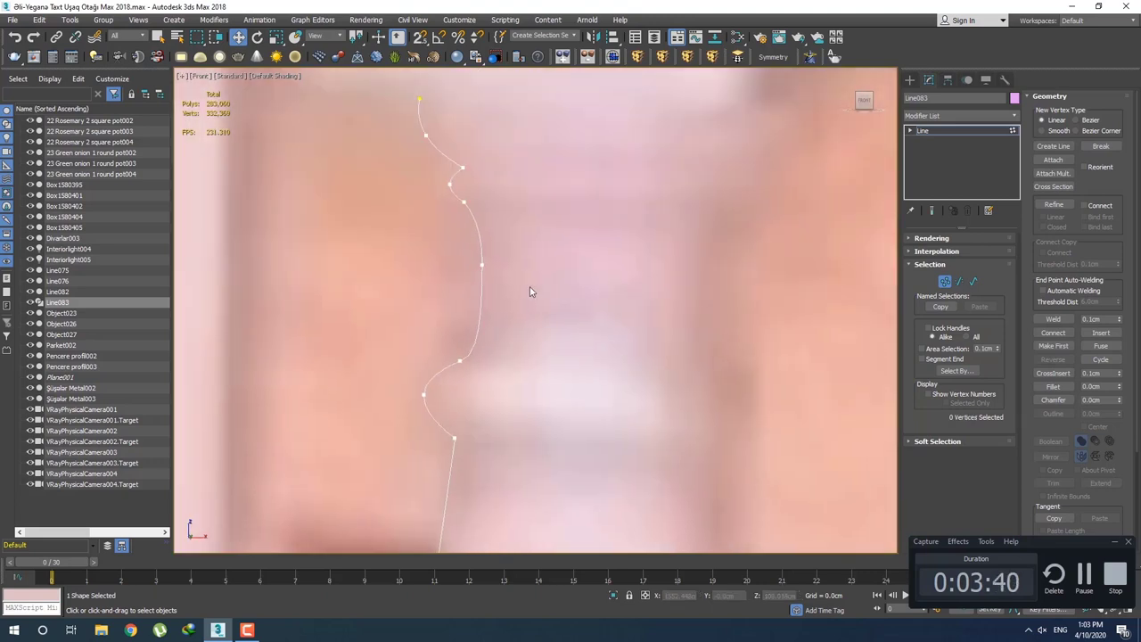
left_click_drag(516, 232, 514, 245)
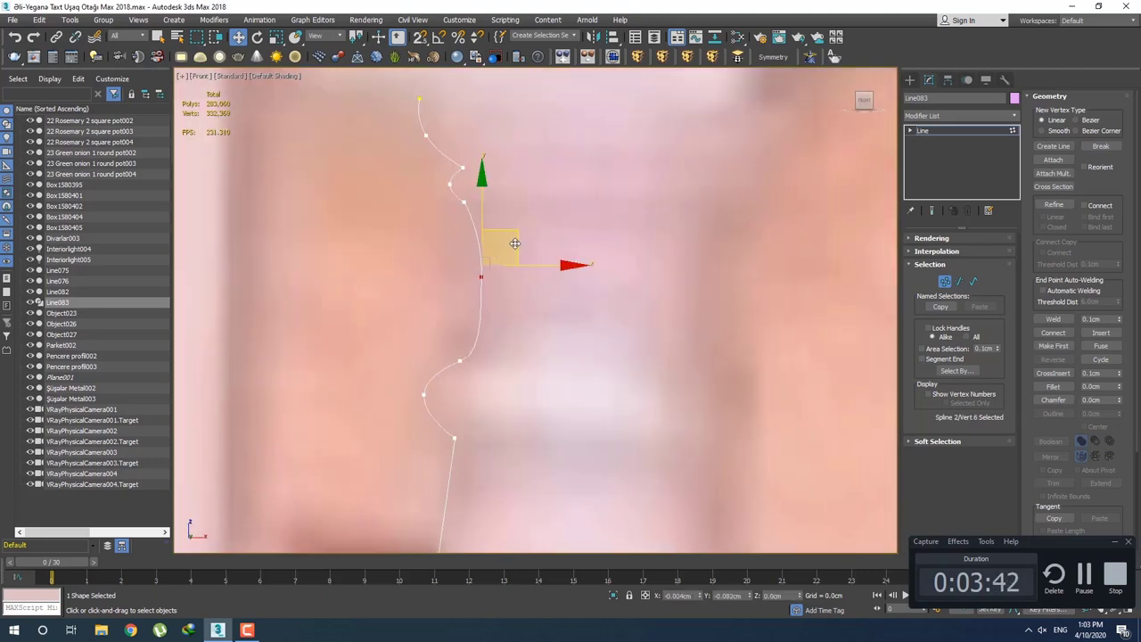
middle_click_drag(541, 242, 514, 390)
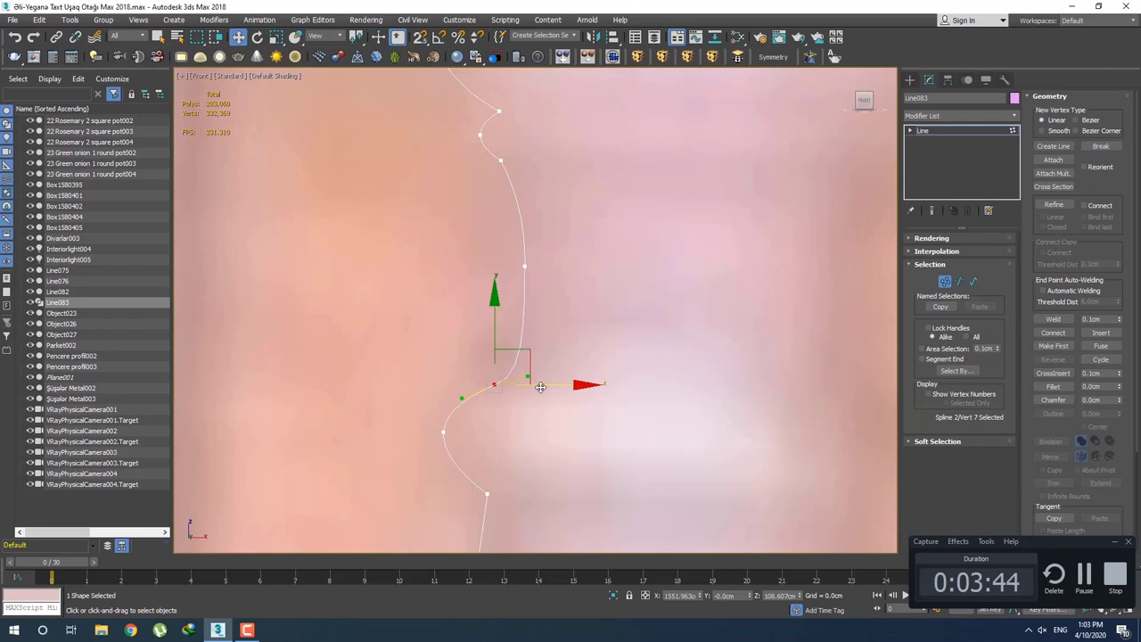
left_click_drag(540, 387, 530, 387)
left_click(526, 266)
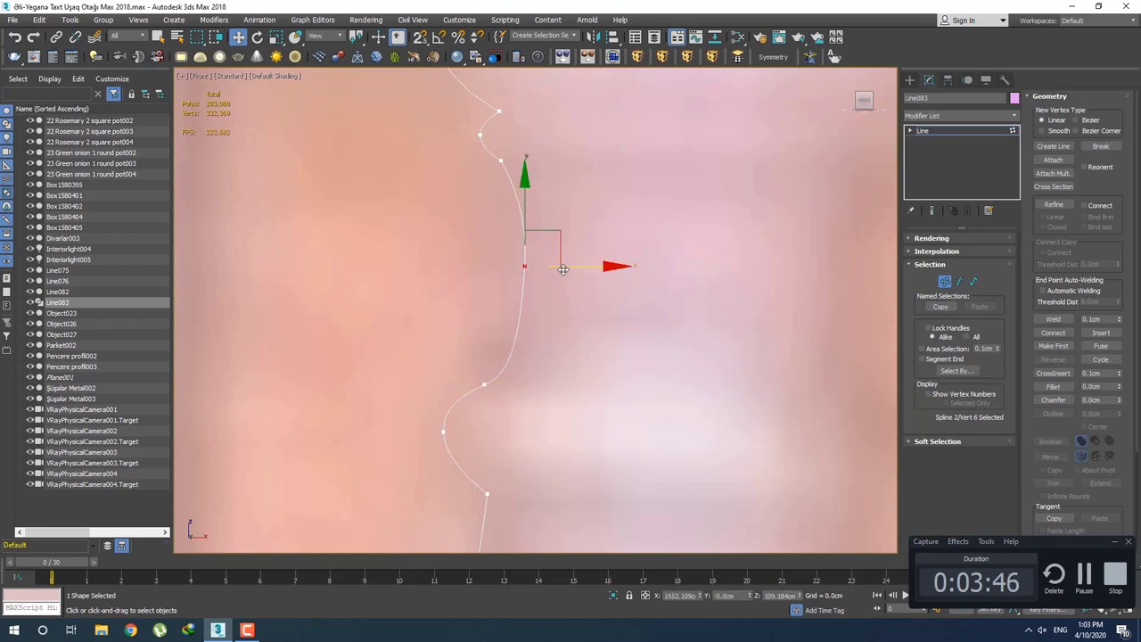
left_click(560, 323)
scroll(495, 339, "down", 2)
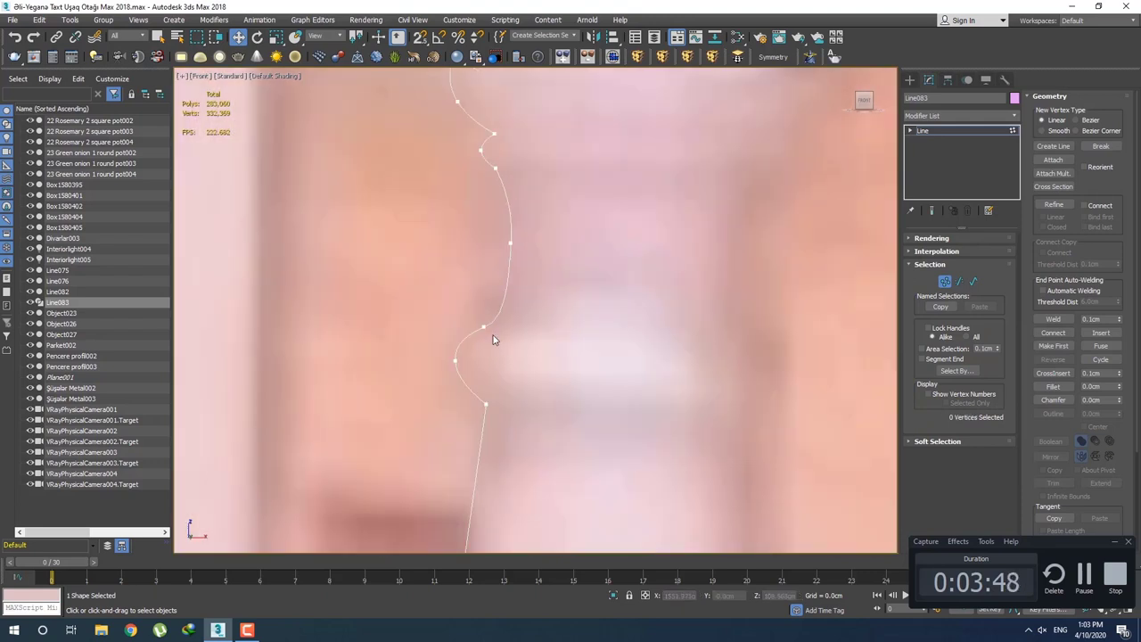
Adjust the inward-bend vertex's upper tangent and show the spline's interpolation settings.
left_click(483, 327)
scroll(495, 339, "up", 2)
scroll(573, 323, "up", 2)
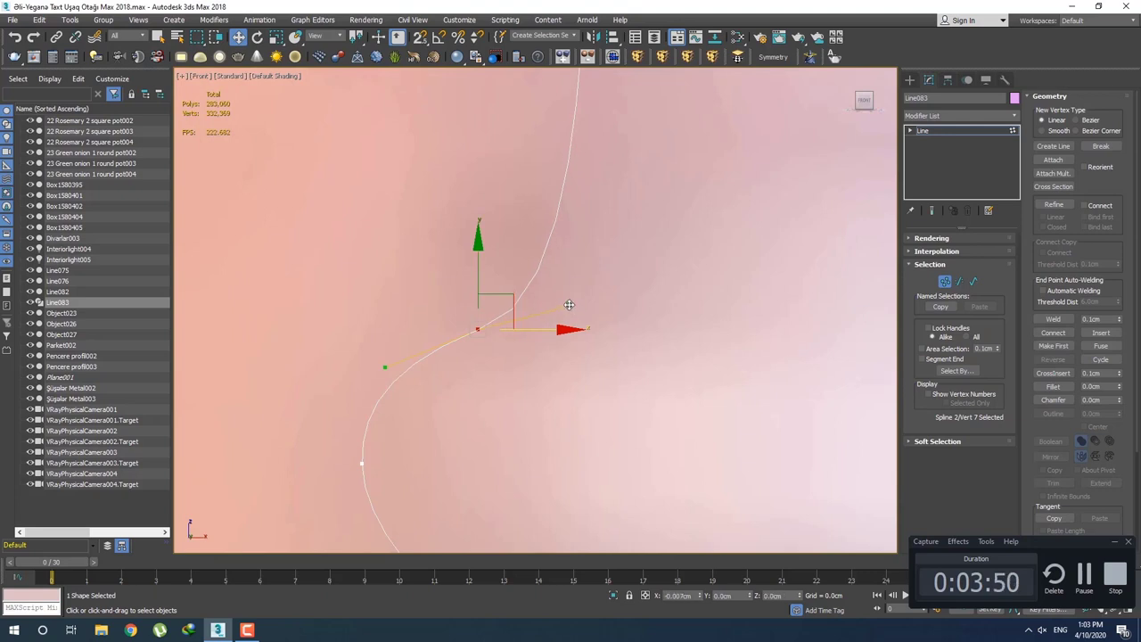
left_click_drag(571, 308, 582, 305)
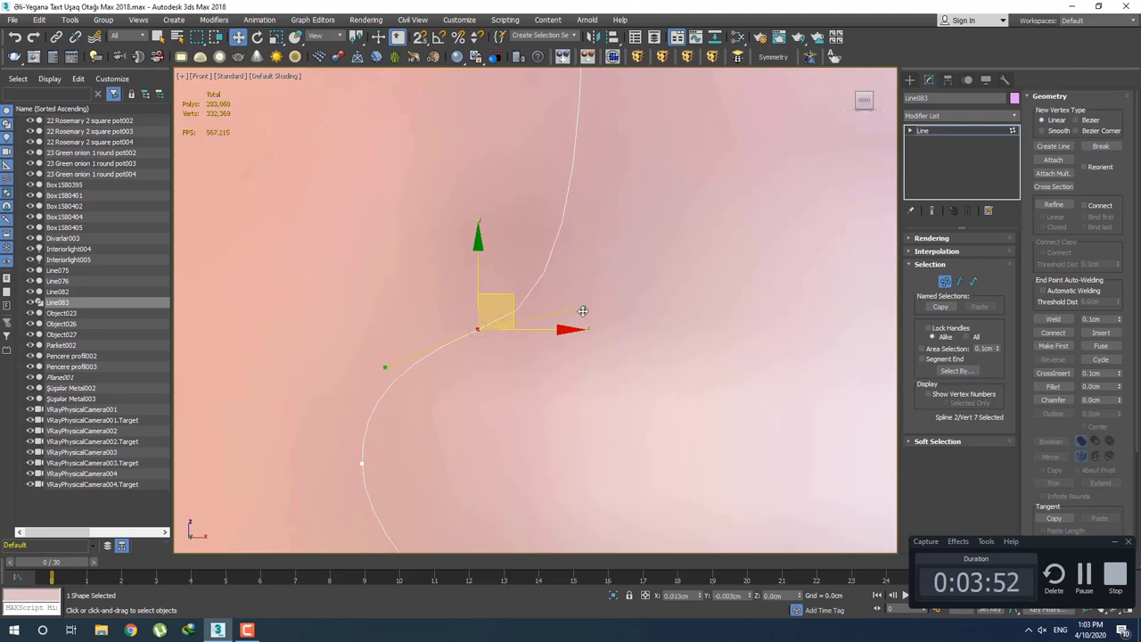
left_click(945, 252)
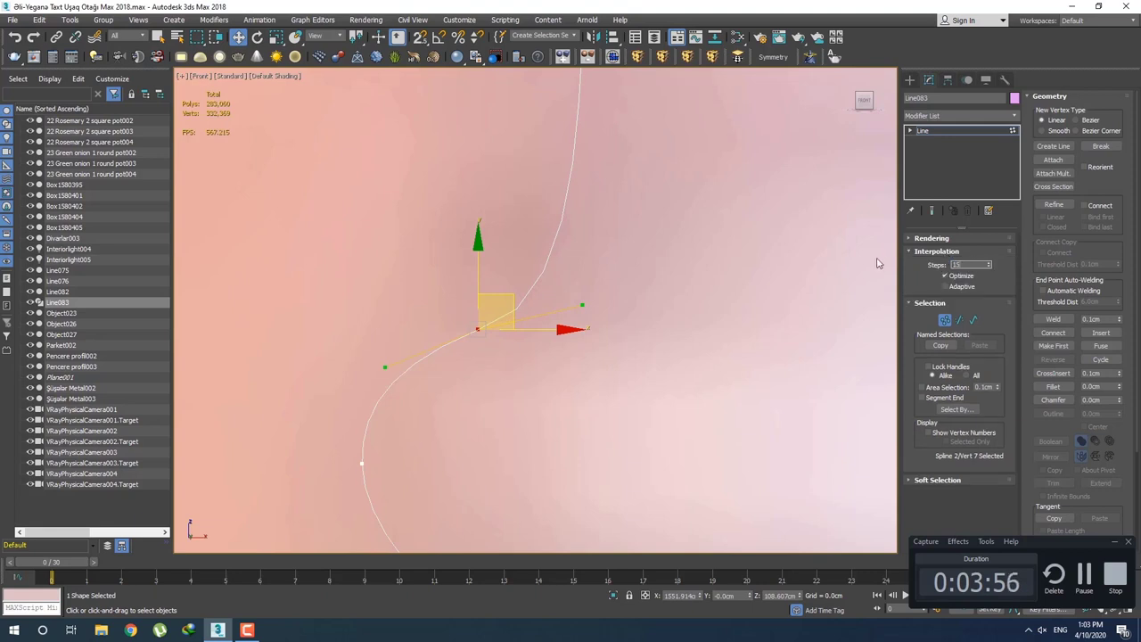
scroll(611, 308, "down", 3)
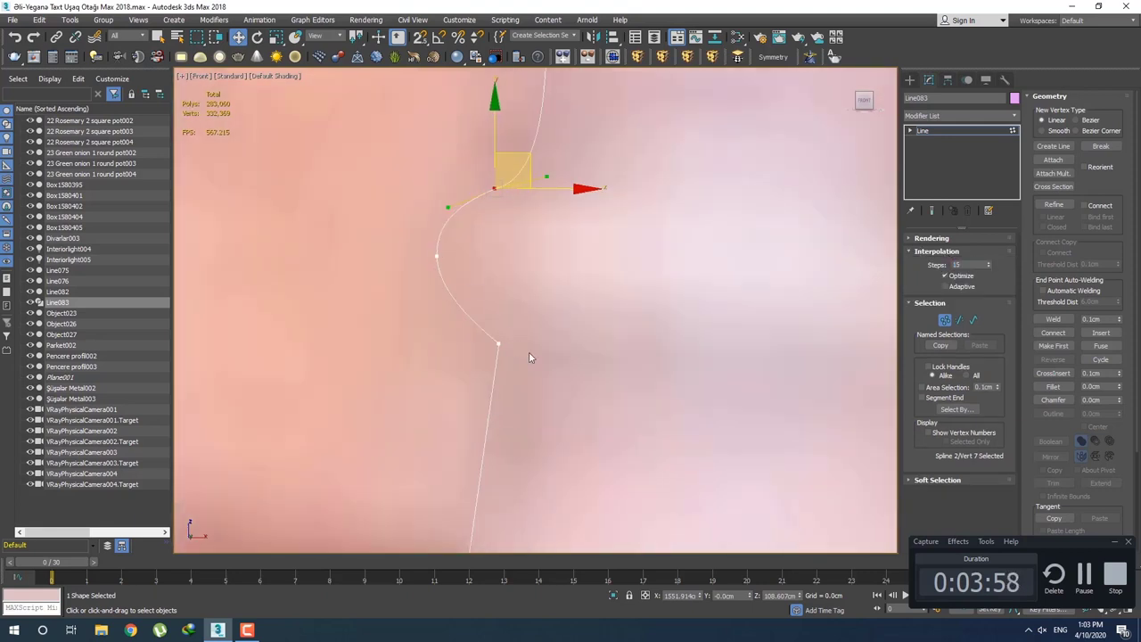
left_click(427, 258)
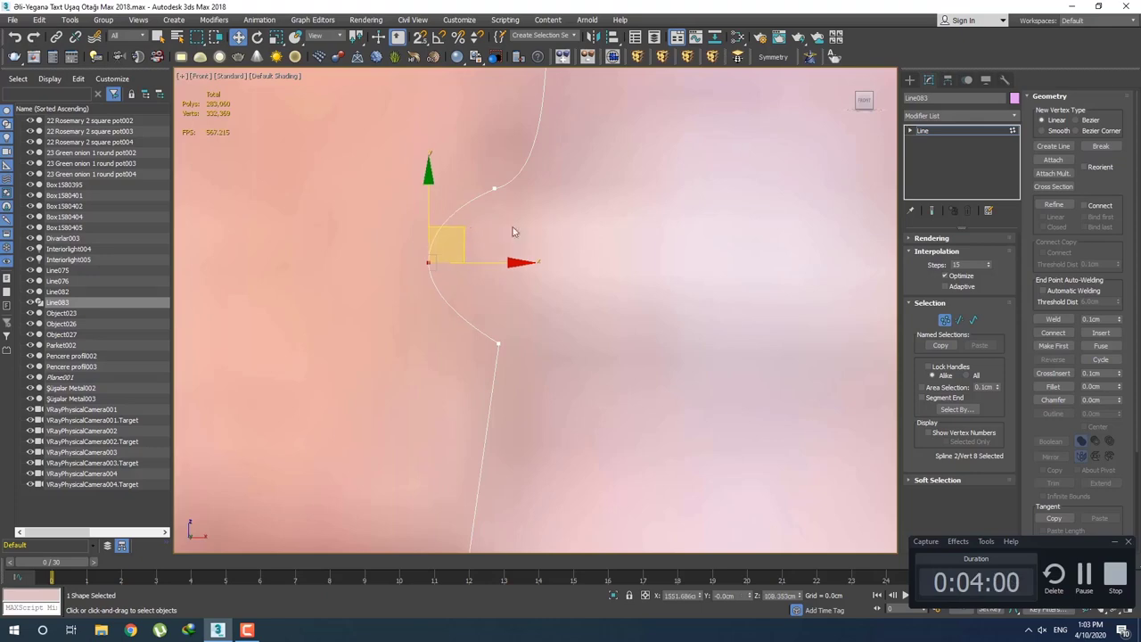
left_click(534, 263)
scroll(540, 279, "down", 4)
scroll(539, 317, "down", 4)
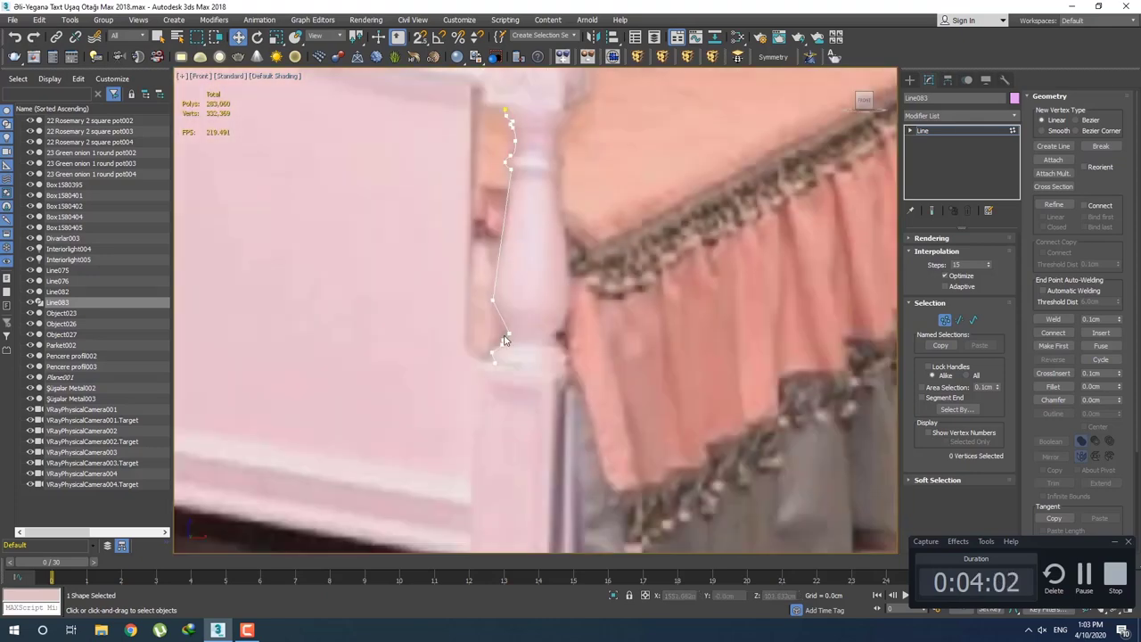
Make a bulge vertex Smooth and raise it slightly to match the post edge.
scroll(491, 279, "up", 2)
right_click(471, 257)
left_click(383, 206)
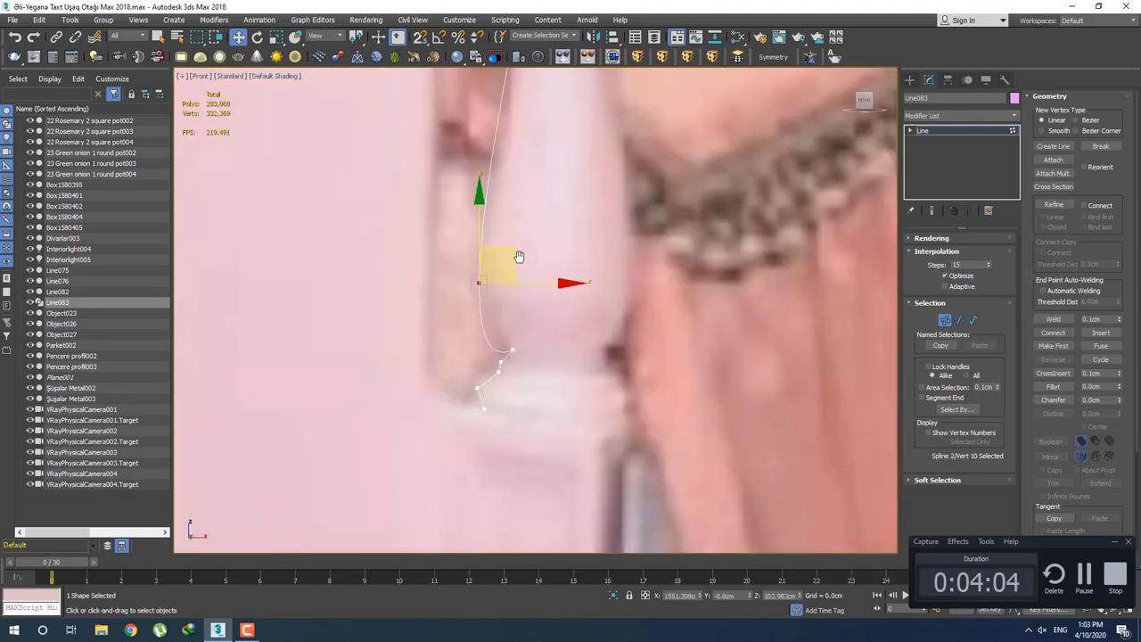
middle_click_drag(525, 312, 531, 345)
left_click_drag(529, 337, 528, 322)
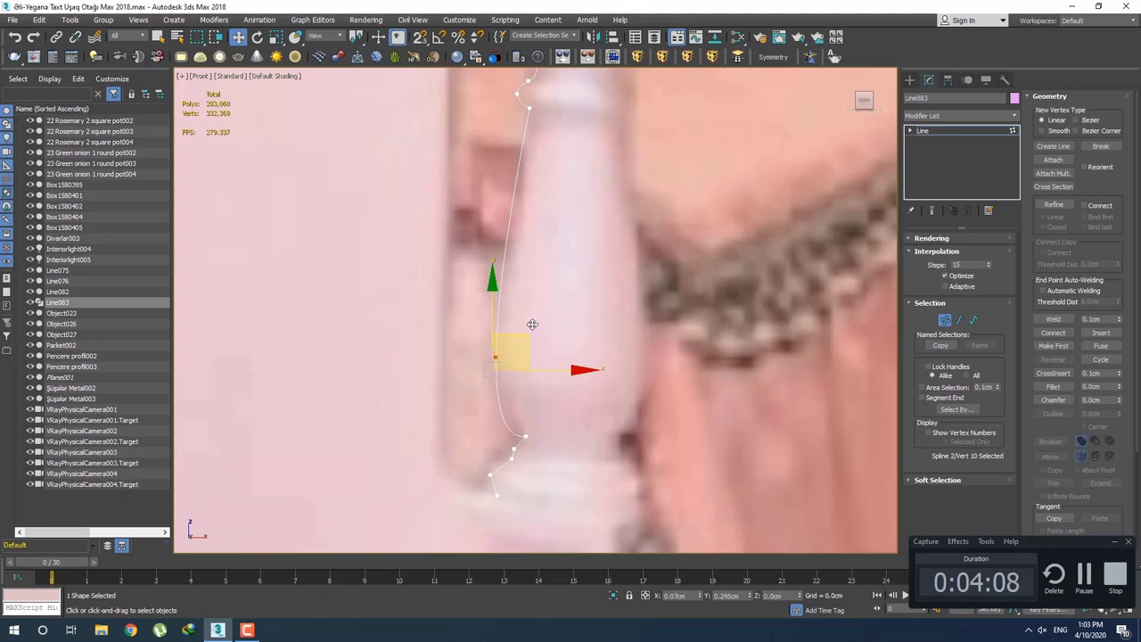
middle_click_drag(528, 321, 517, 392)
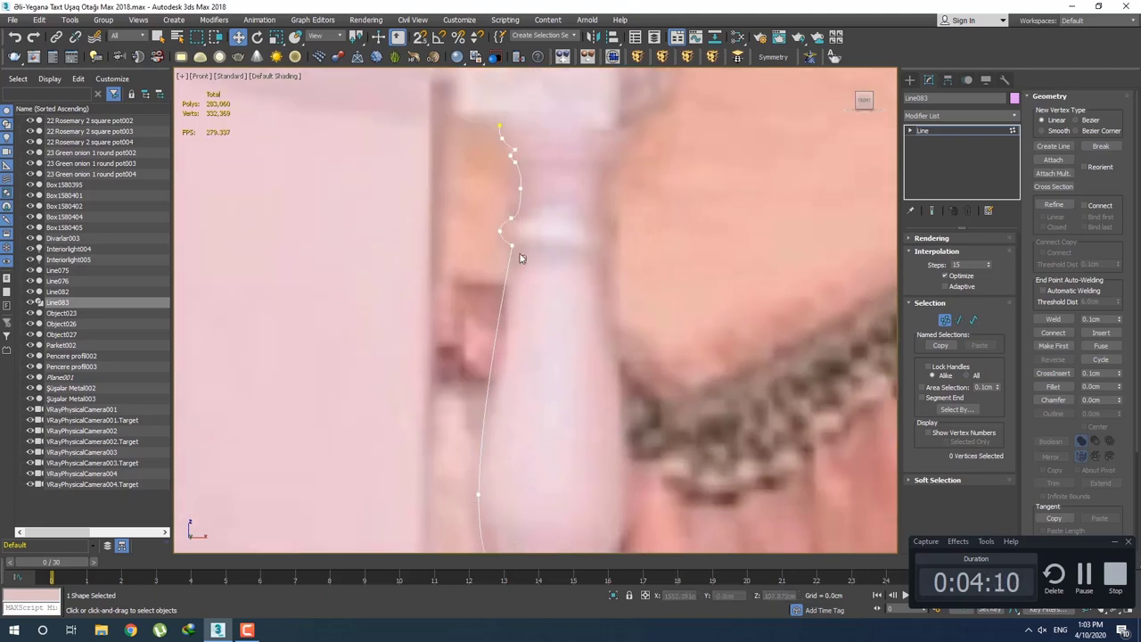
Turn the neck vertex into a Corner and straighten the curve below it.
left_click(515, 249)
right_click(506, 250)
left_click(498, 183)
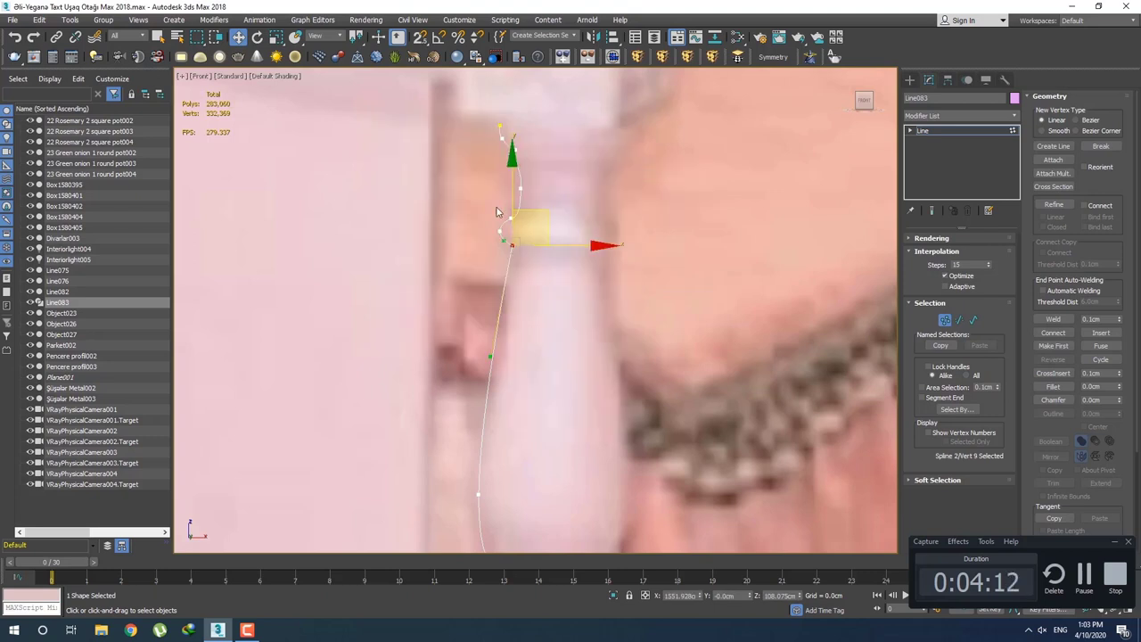
left_click_drag(482, 387, 501, 392)
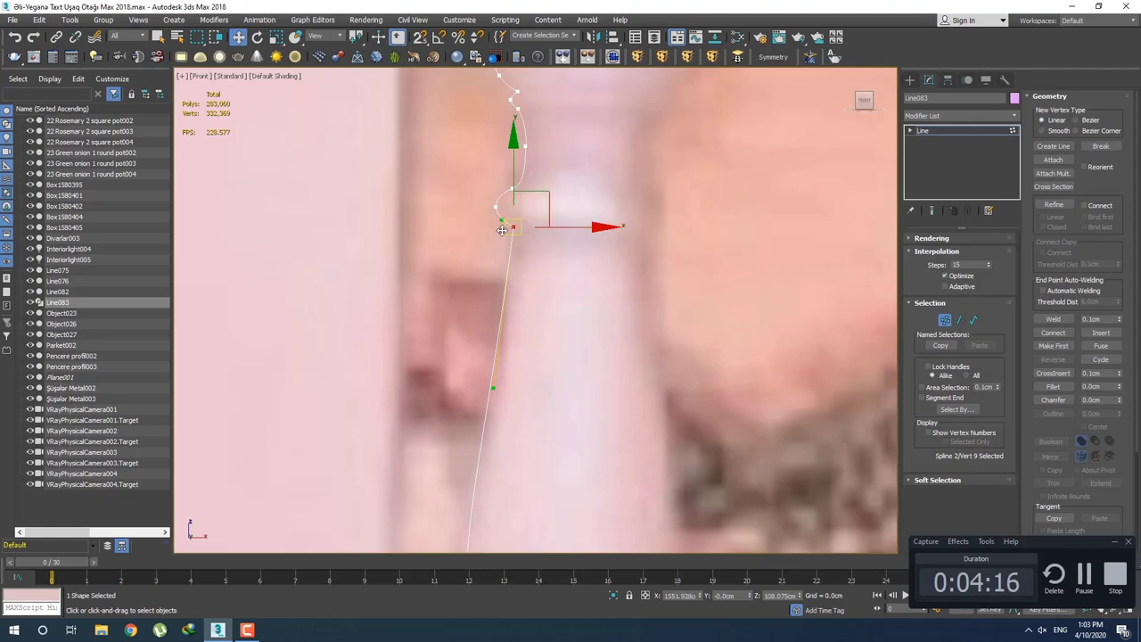
scroll(509, 234, "up", 2)
scroll(525, 196, "up", 2)
scroll(524, 197, "down", 2)
scroll(560, 369, "down", 2)
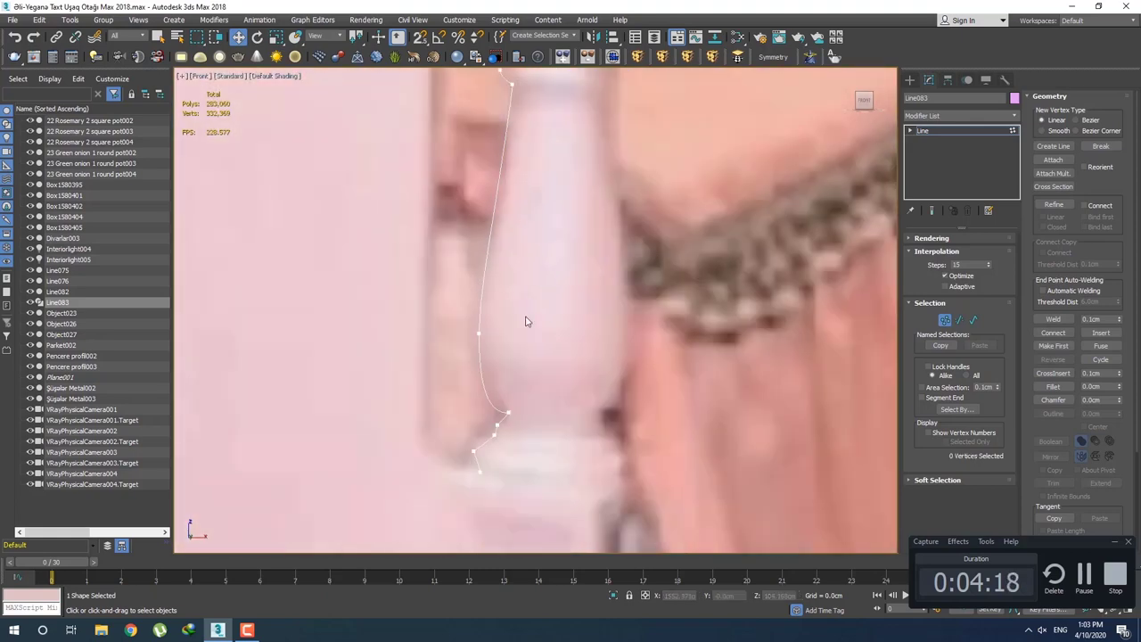
scroll(497, 287, "up", 3)
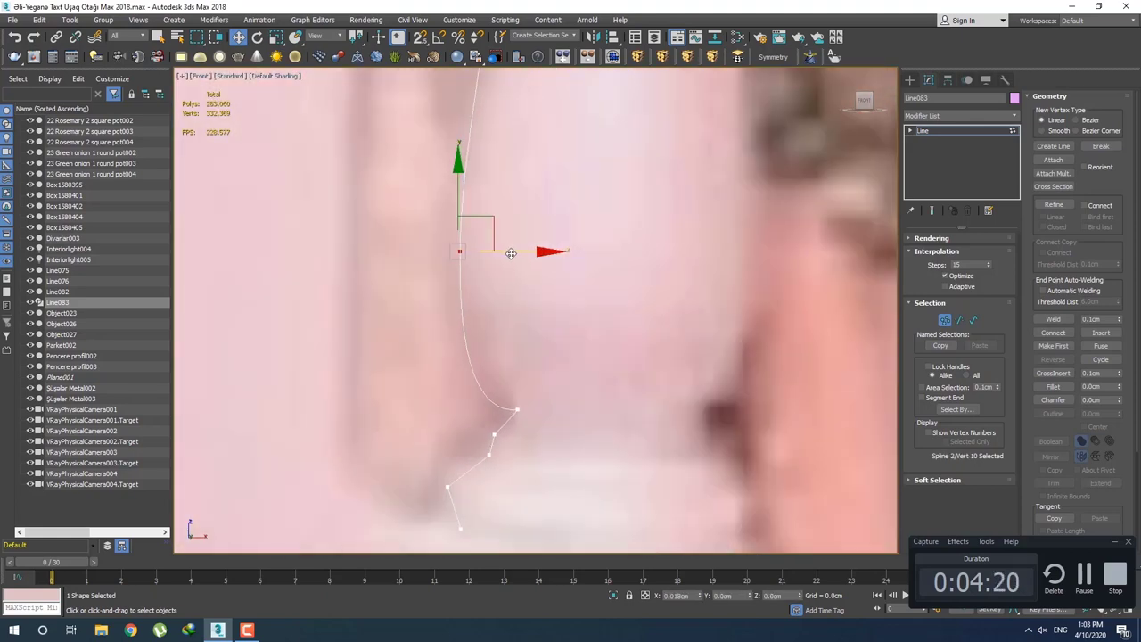
middle_click_drag(545, 435, 544, 375)
Reset tangents on the vertex where the bulge meets the base and pull its tangent to round the curve.
left_click(511, 343)
right_click(511, 342)
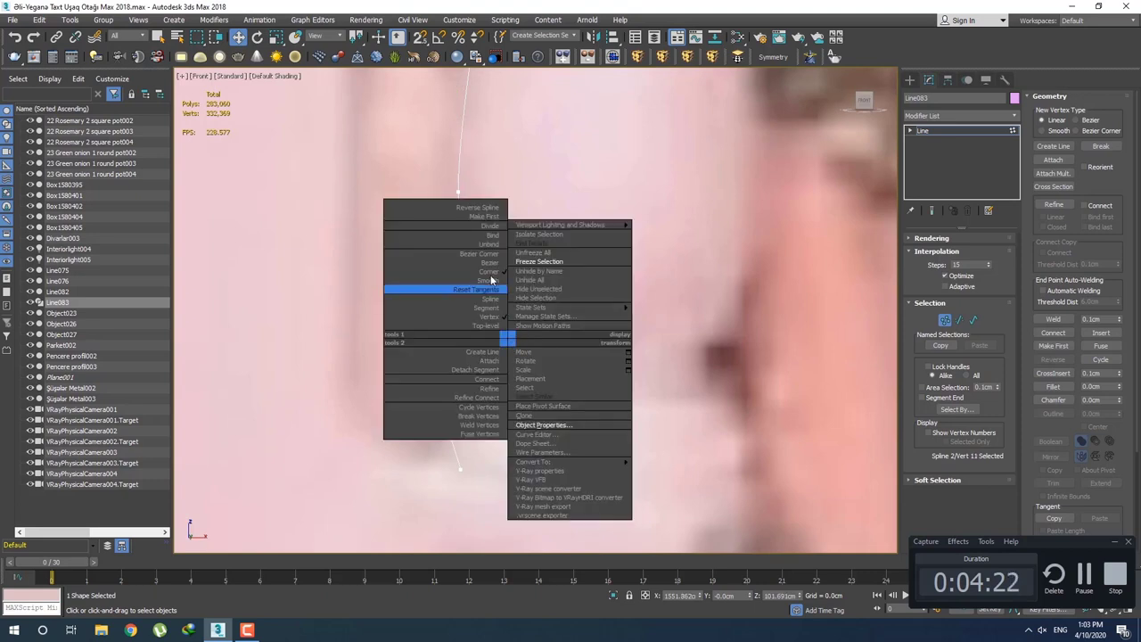
left_click(482, 263)
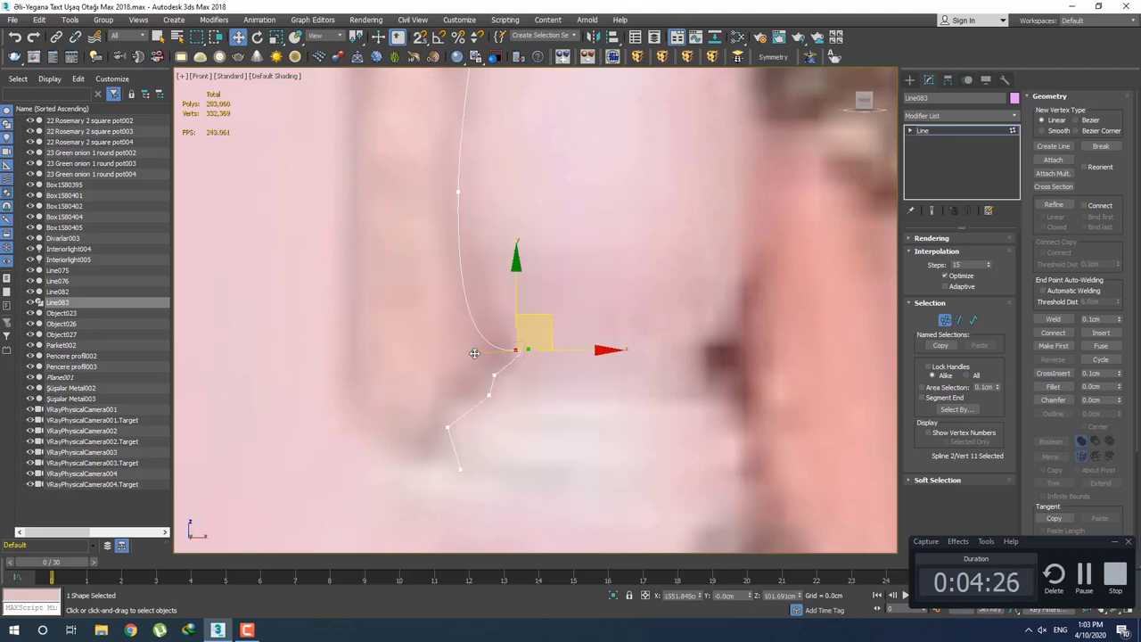
left_click_drag(474, 353, 473, 320)
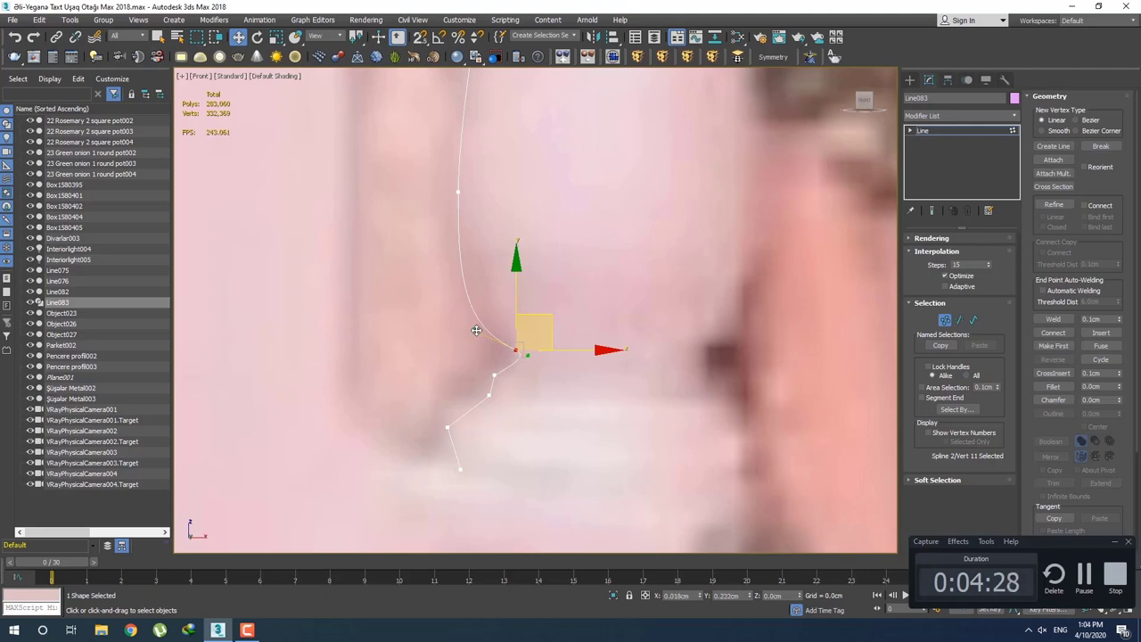
left_click(538, 309)
scroll(537, 309, "down", 5)
scroll(539, 315, "up", 2)
Select the vertex on the bulge curve.
left_click_drag(523, 288, 460, 214)
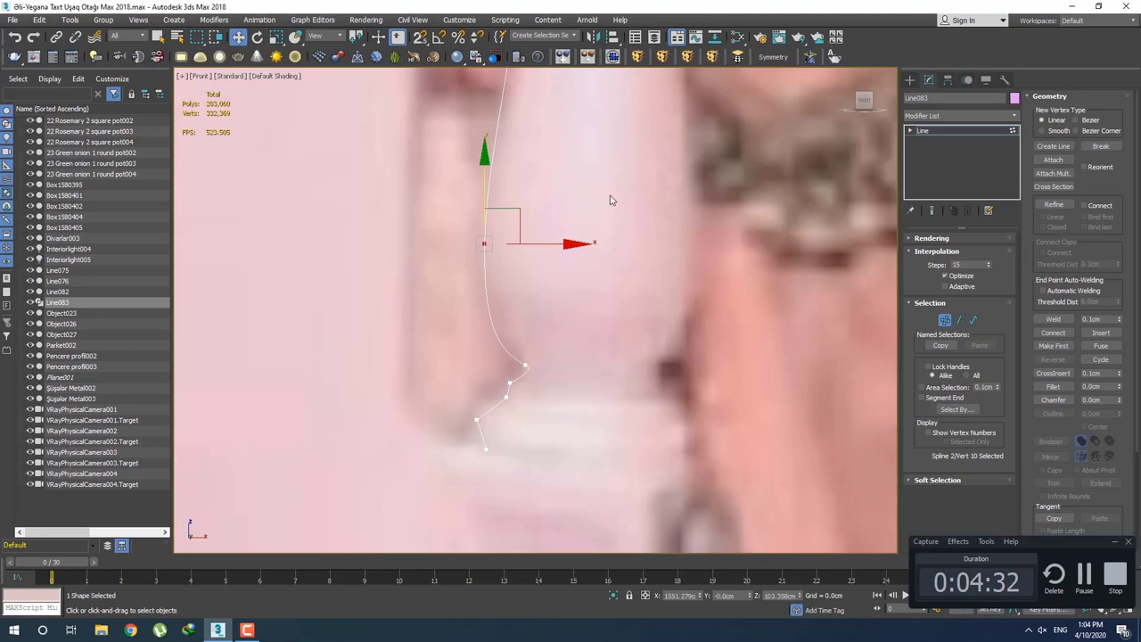
left_click(575, 293)
scroll(575, 293, "down", 3)
scroll(573, 301, "up", 3)
left_click_drag(553, 290, 495, 259)
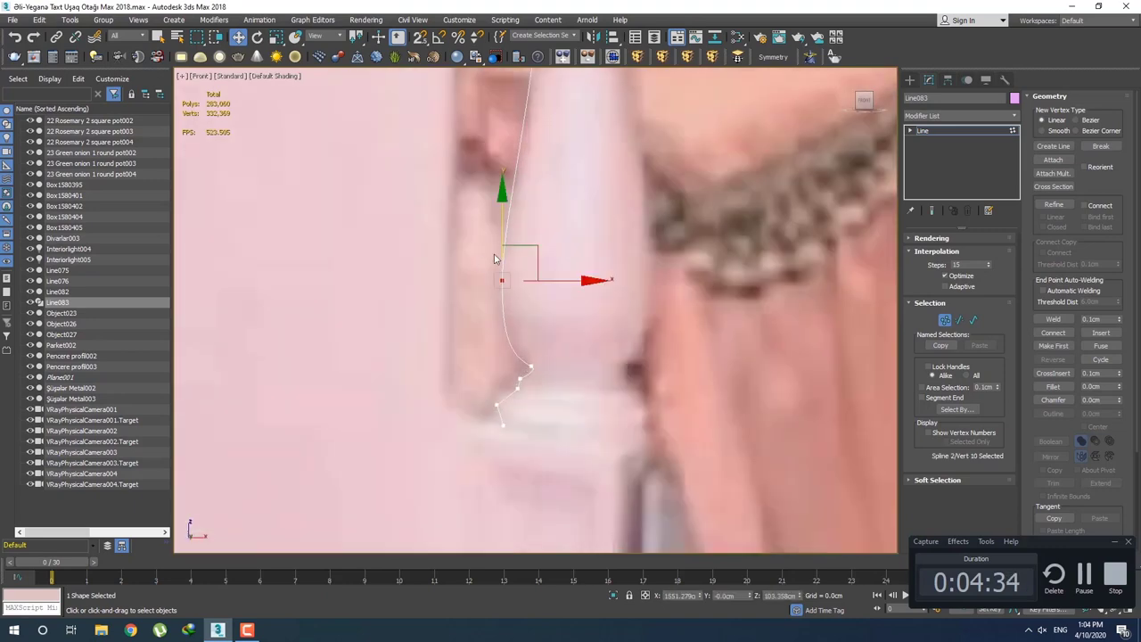
scroll(514, 331, "down", 2)
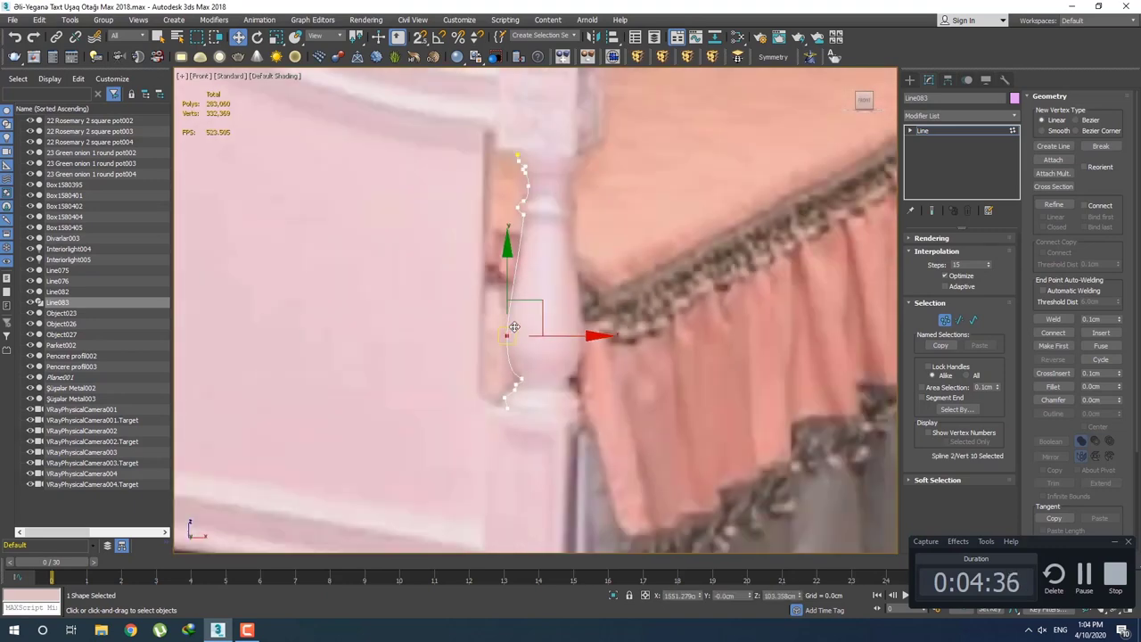
Set the base-curl vertex to Corner to straighten the curl.
scroll(515, 328, "up", 2)
left_click(562, 383)
scroll(552, 375, "up", 1)
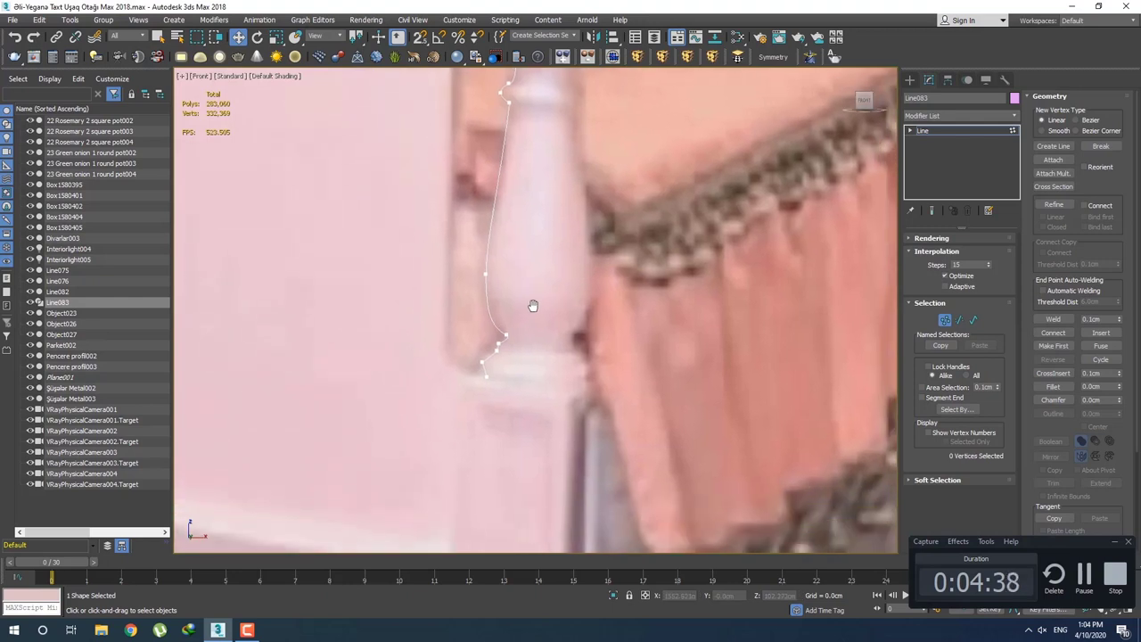
scroll(521, 370, "up", 2)
scroll(515, 374, "up", 2)
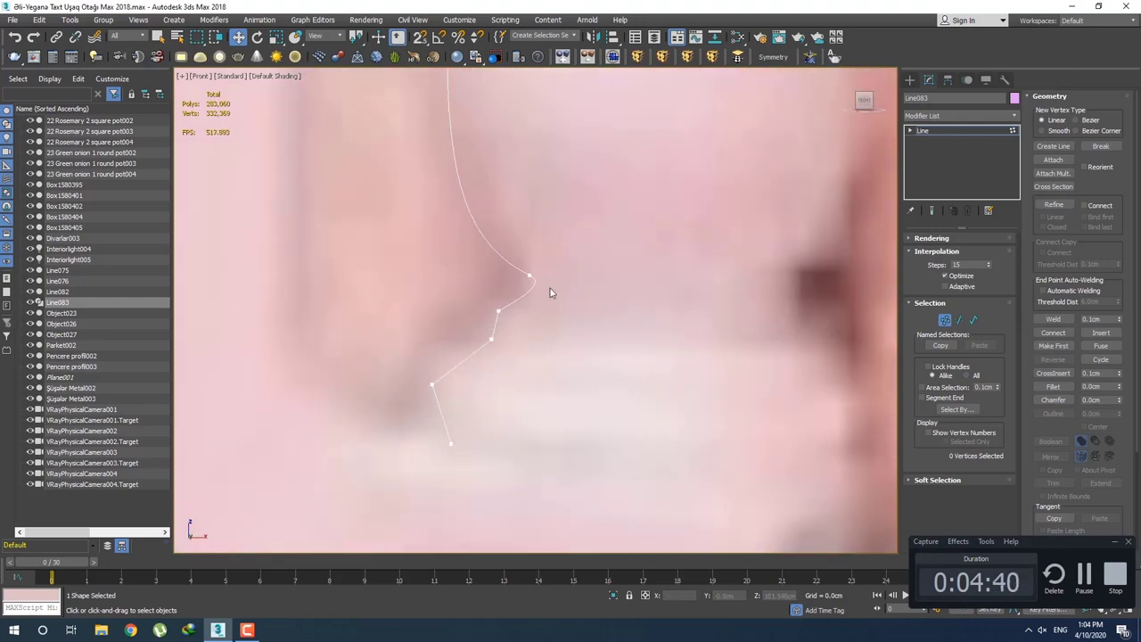
left_click(528, 275)
right_click(526, 224)
left_click(446, 203)
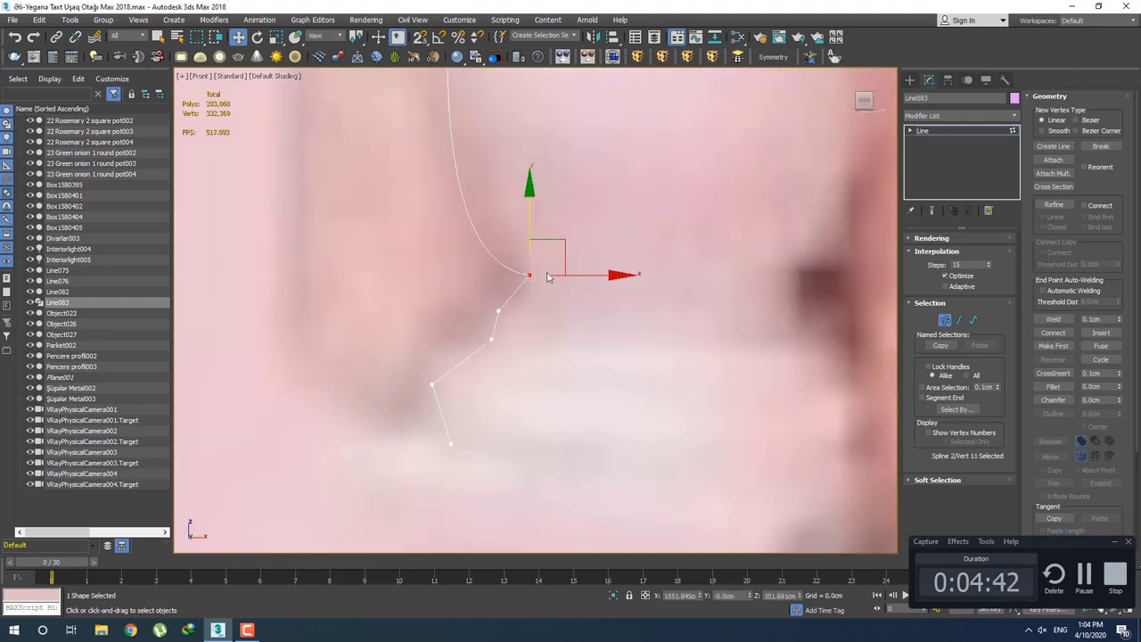
left_click(535, 333)
middle_click_drag(533, 331, 534, 343)
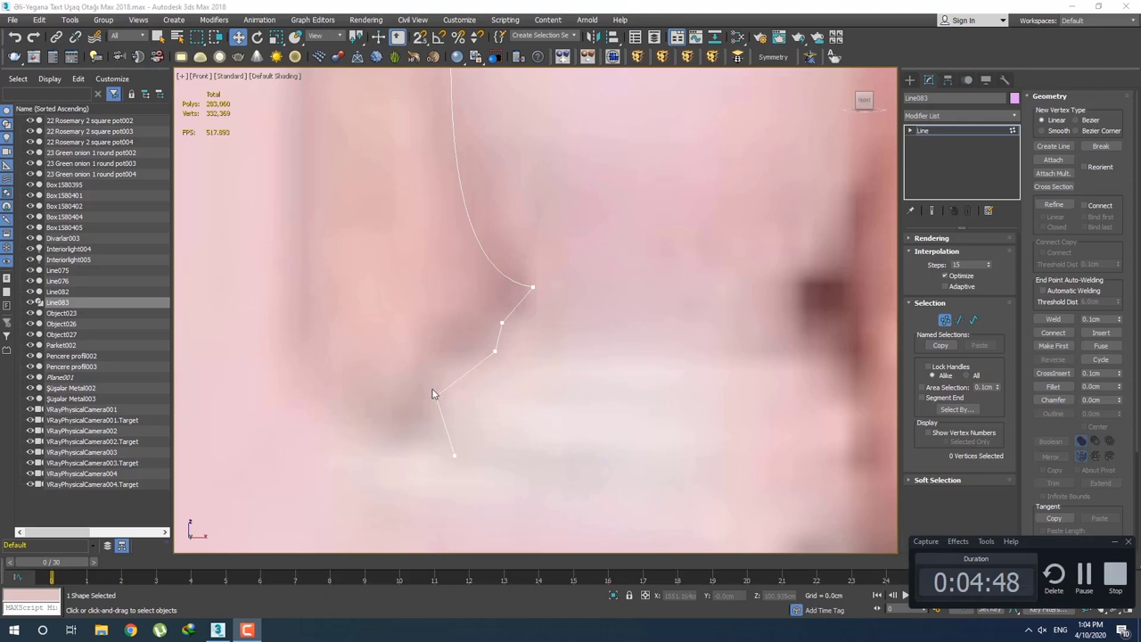
scroll(434, 394, "down", 3)
Make the lower-bend and moulding-top vertices Smooth, nudging the top one slightly.
left_click(417, 329)
right_click(417, 329)
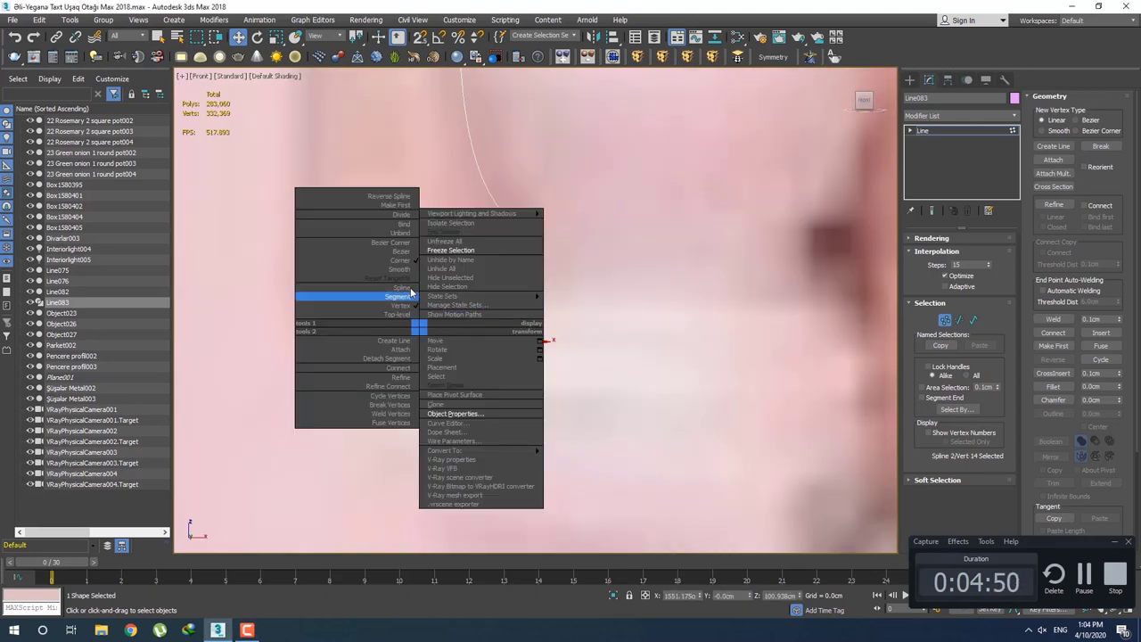
left_click(482, 340)
left_click(509, 267)
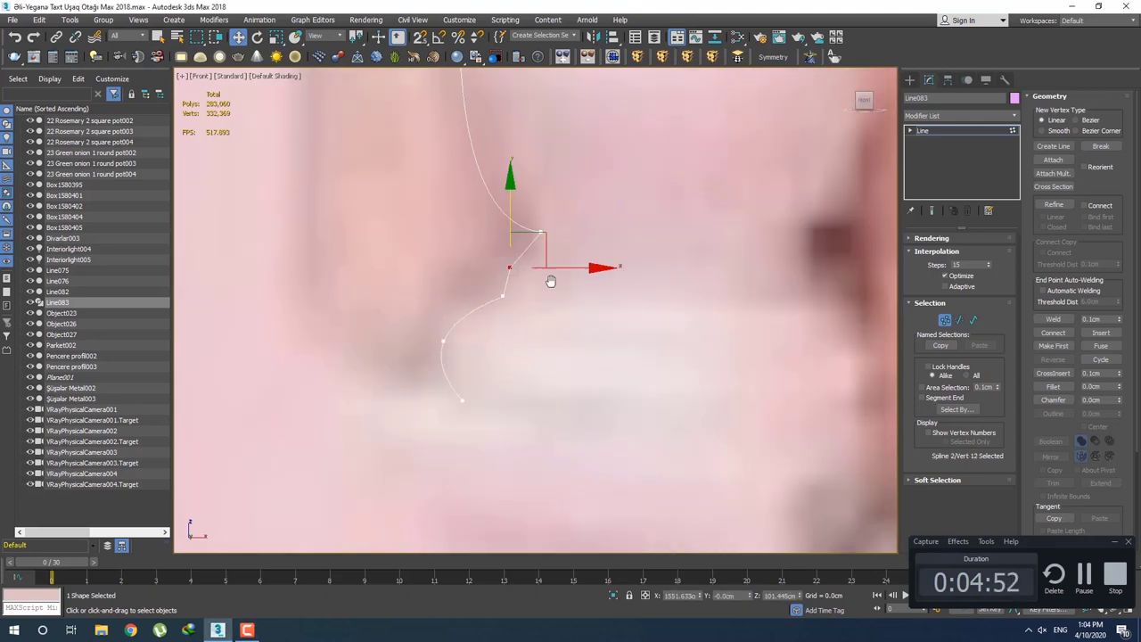
scroll(535, 284, "up", 2)
right_click(490, 296)
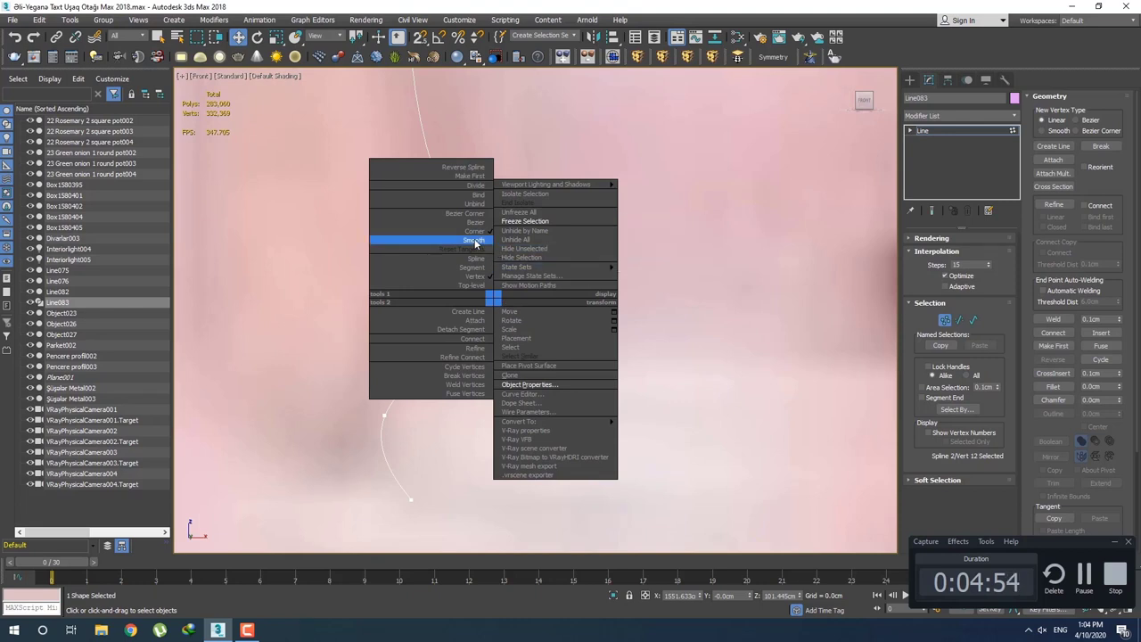
left_click(485, 243)
left_click_drag(505, 267, 492, 249)
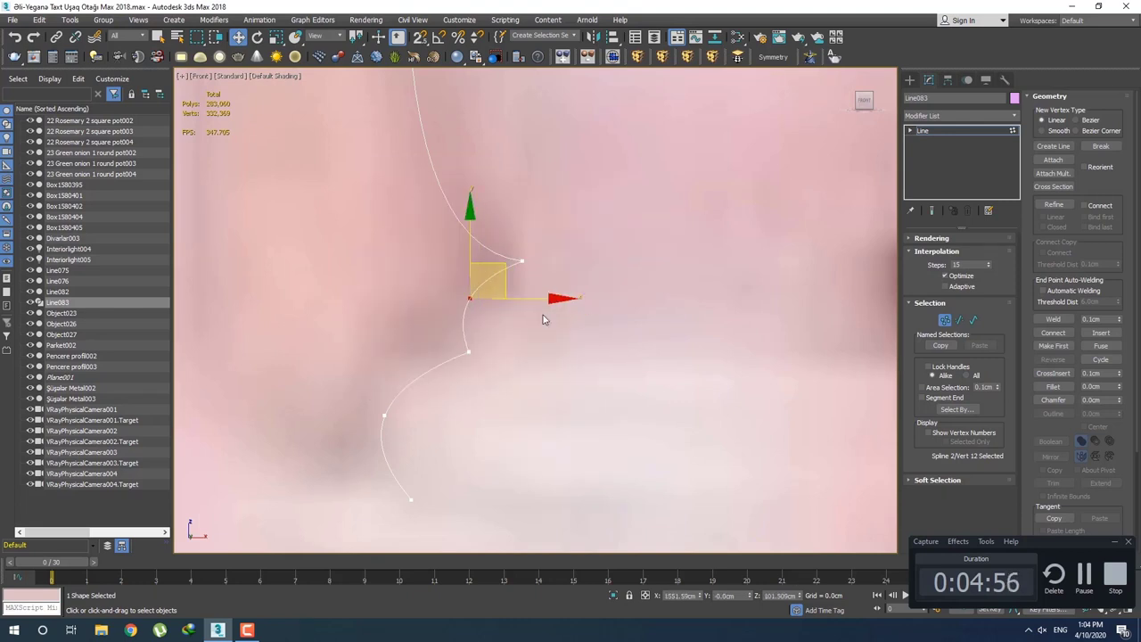
left_click(522, 352)
scroll(523, 353, "down", 2)
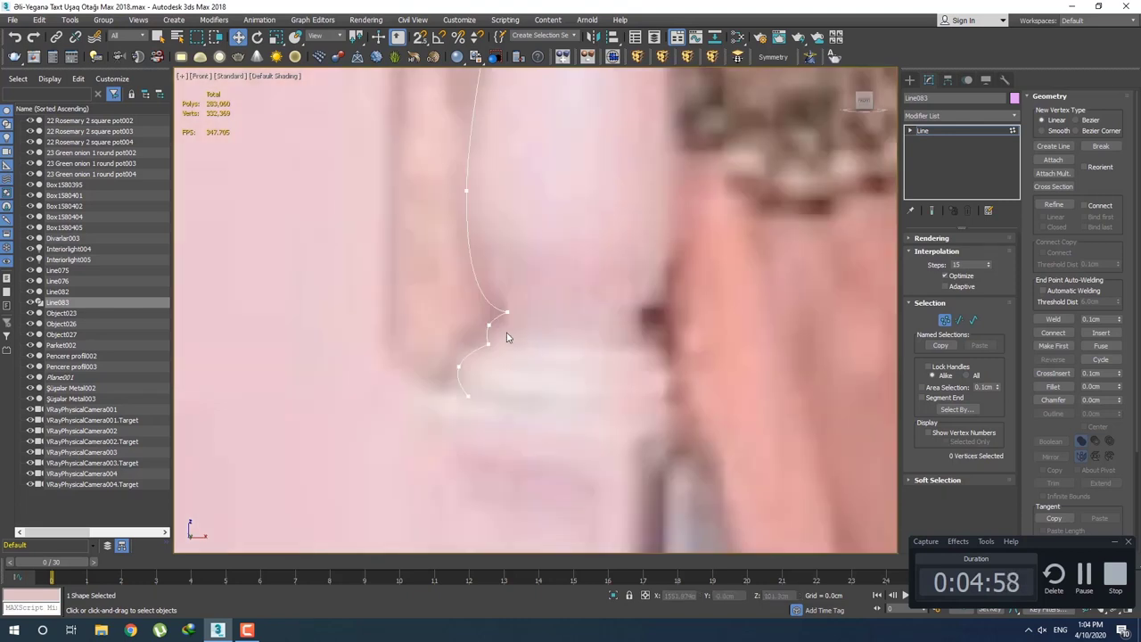
scroll(506, 337, "up", 2)
Move vertex 11 right and vertex 12 slightly left to fit the moulding.
left_click(511, 322)
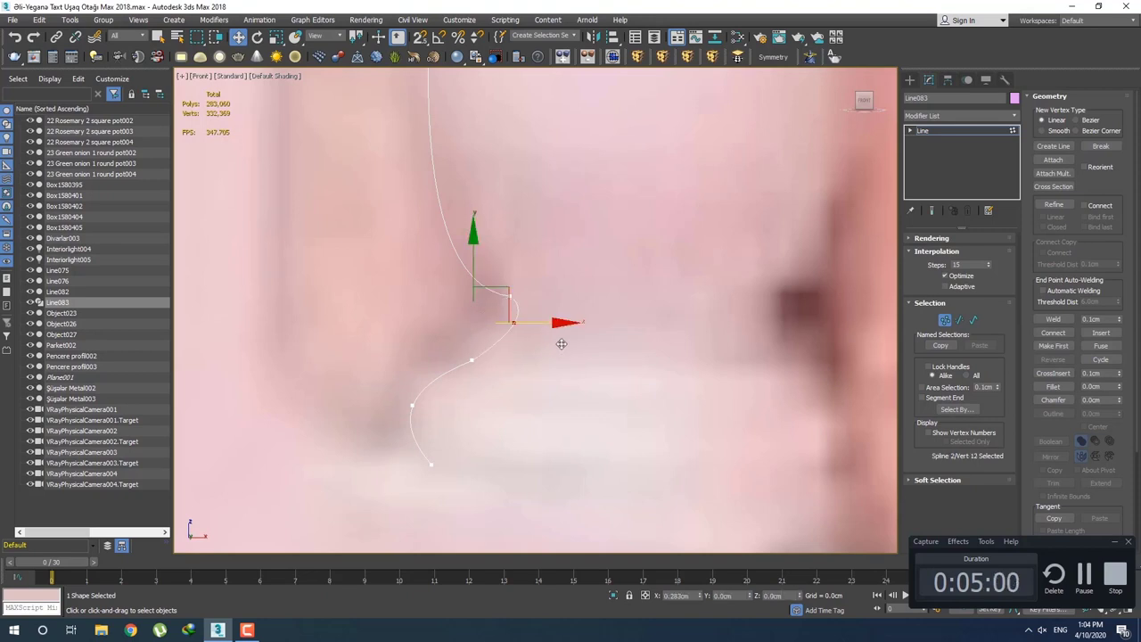
left_click_drag(499, 308, 528, 306)
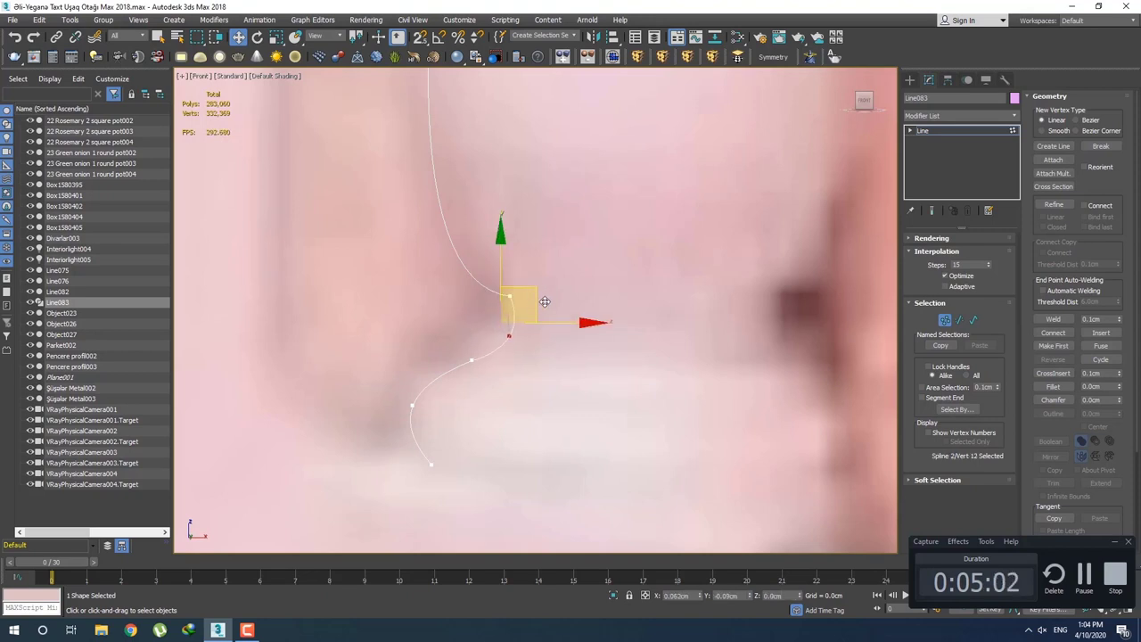
left_click(506, 307)
left_click_drag(561, 296, 548, 293)
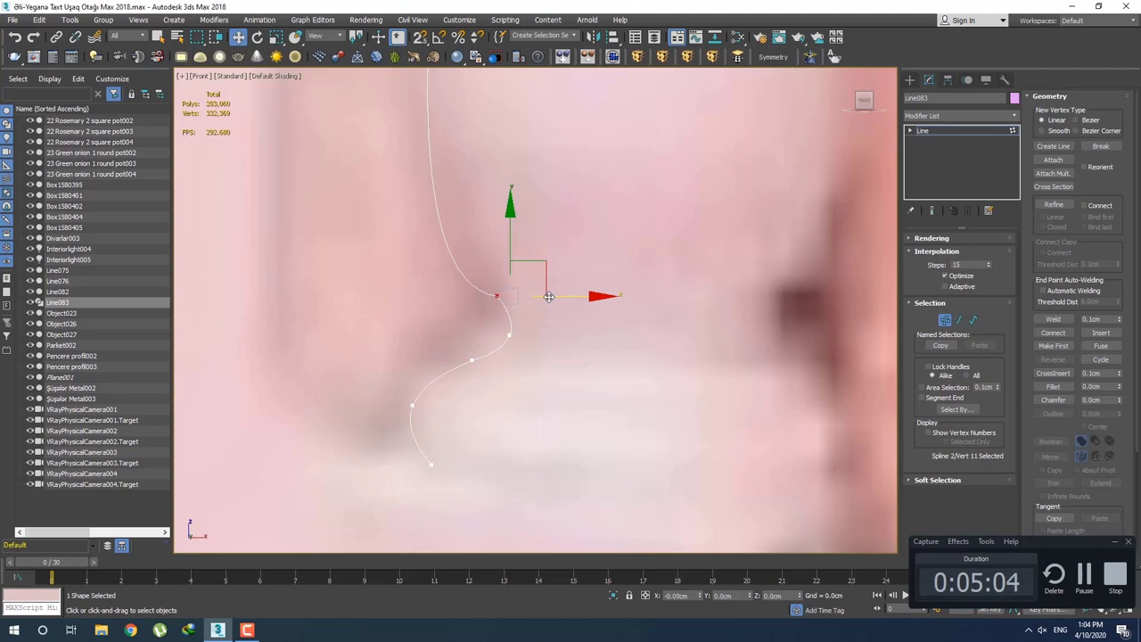
left_click(561, 322)
Give the upper-curve vertex independent Bezier Corner tangents and pull its lower handle up.
left_click(496, 290)
scroll(496, 290, "up", 2)
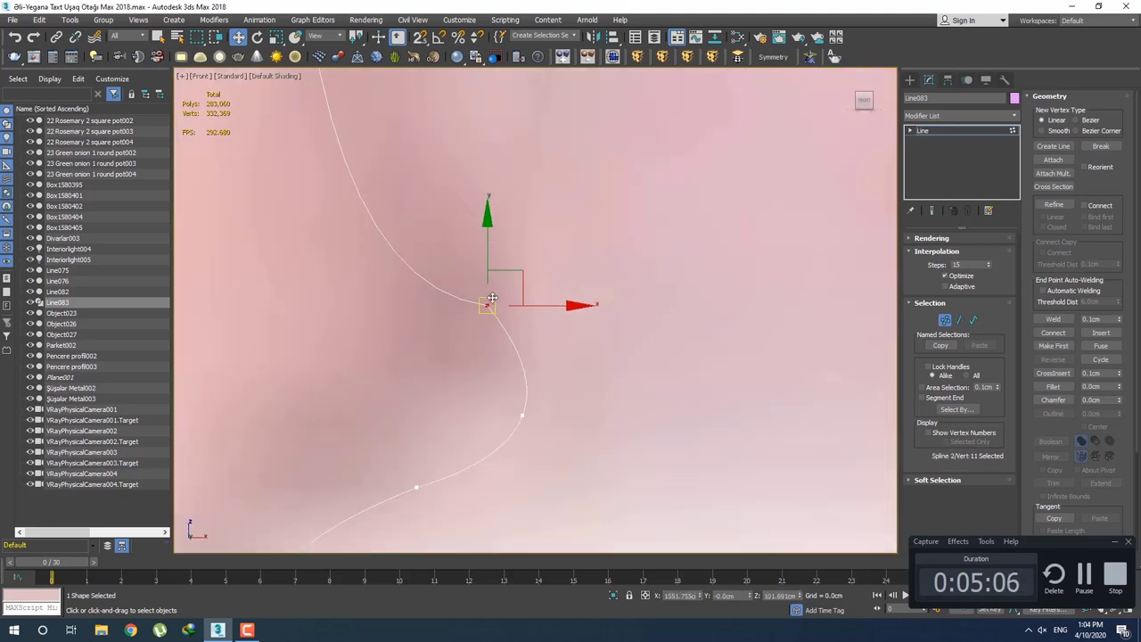
right_click(484, 303)
left_click(419, 223)
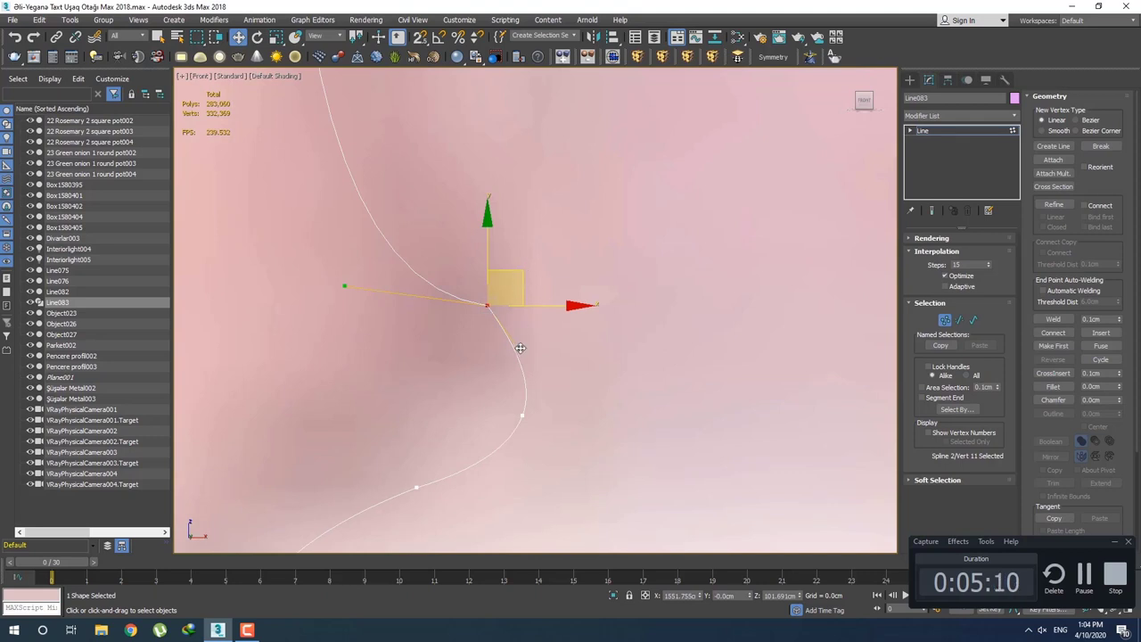
left_click_drag(519, 348, 521, 311)
left_click(611, 341)
scroll(592, 381, "down", 4)
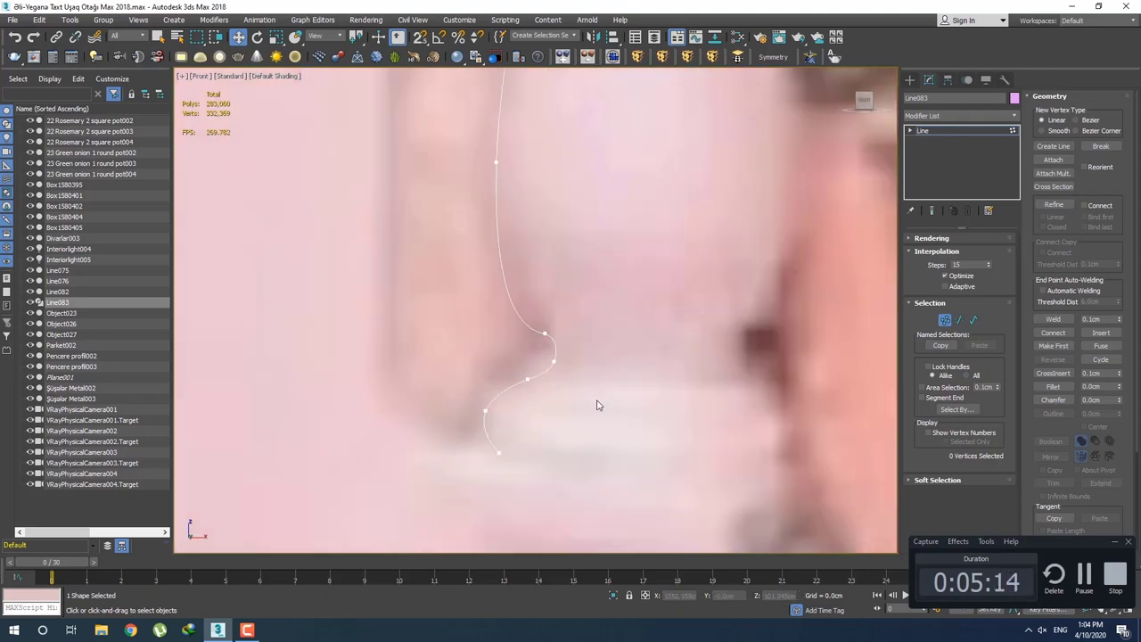
Adjust the tangent of the vertex at the top of the S-bend to reshape the curve.
left_click_drag(521, 312, 522, 311)
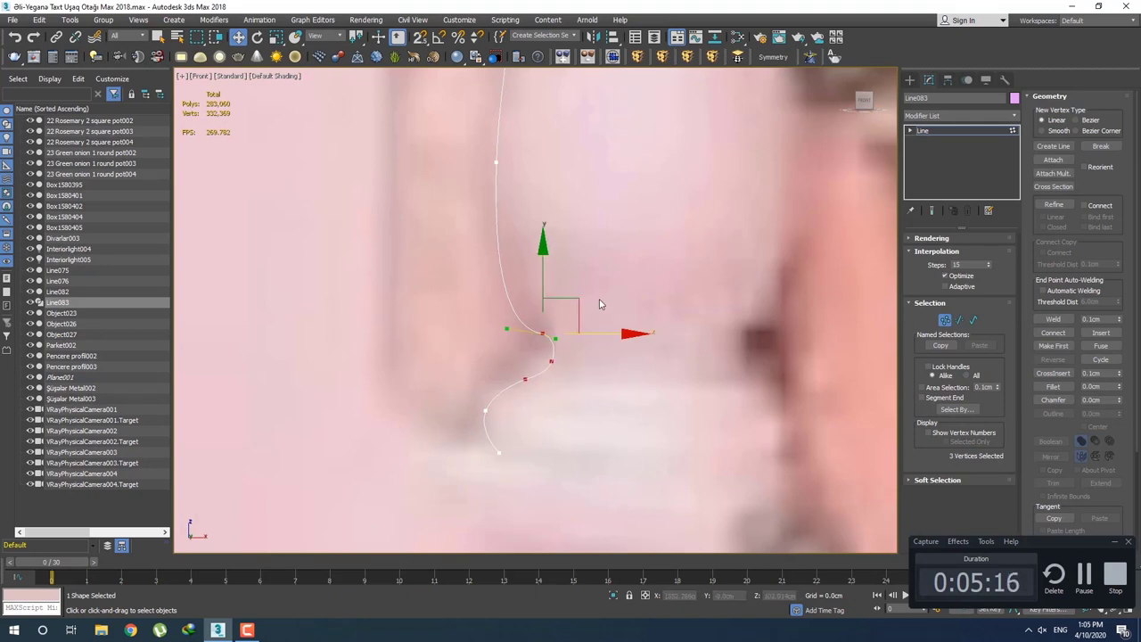
scroll(542, 341, "up", 2)
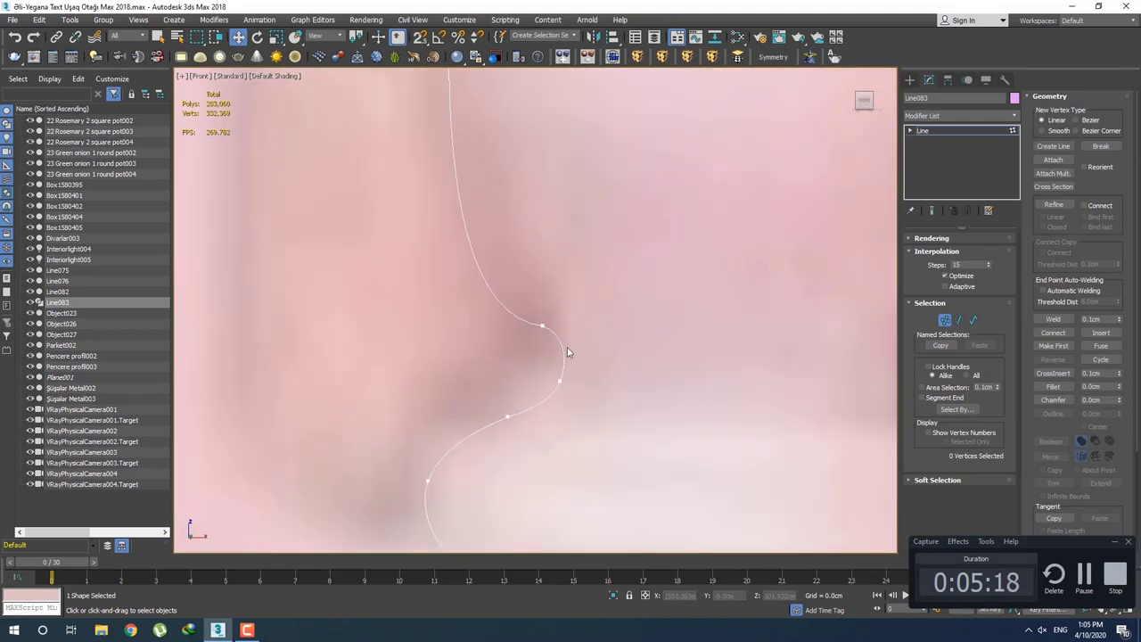
left_click(542, 325)
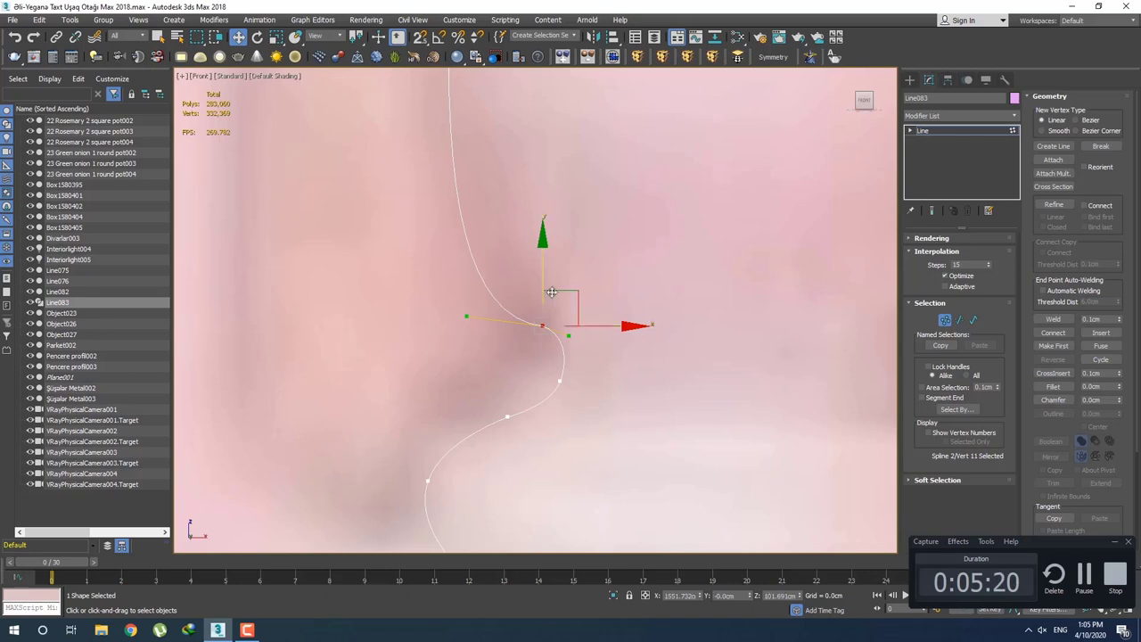
left_click_drag(466, 318, 446, 288)
left_click(446, 324)
scroll(477, 351, "down", 3)
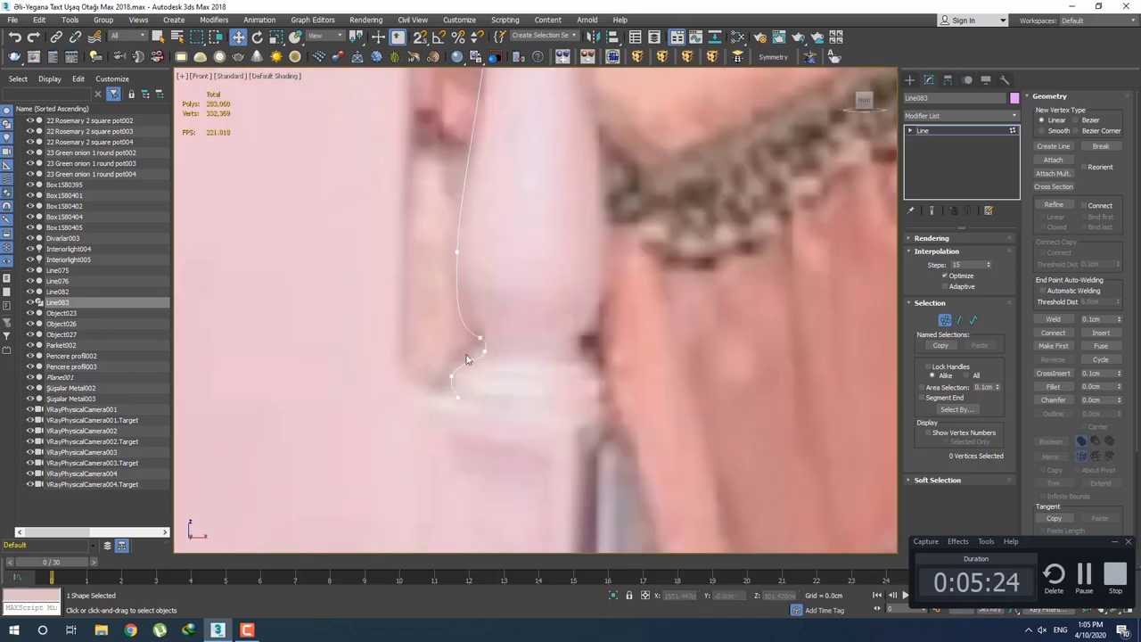
scroll(465, 359, "up", 2)
Refine the curve above the S-bend vertex with a further tangent tweak.
left_click(486, 336)
scroll(443, 319, "up", 1)
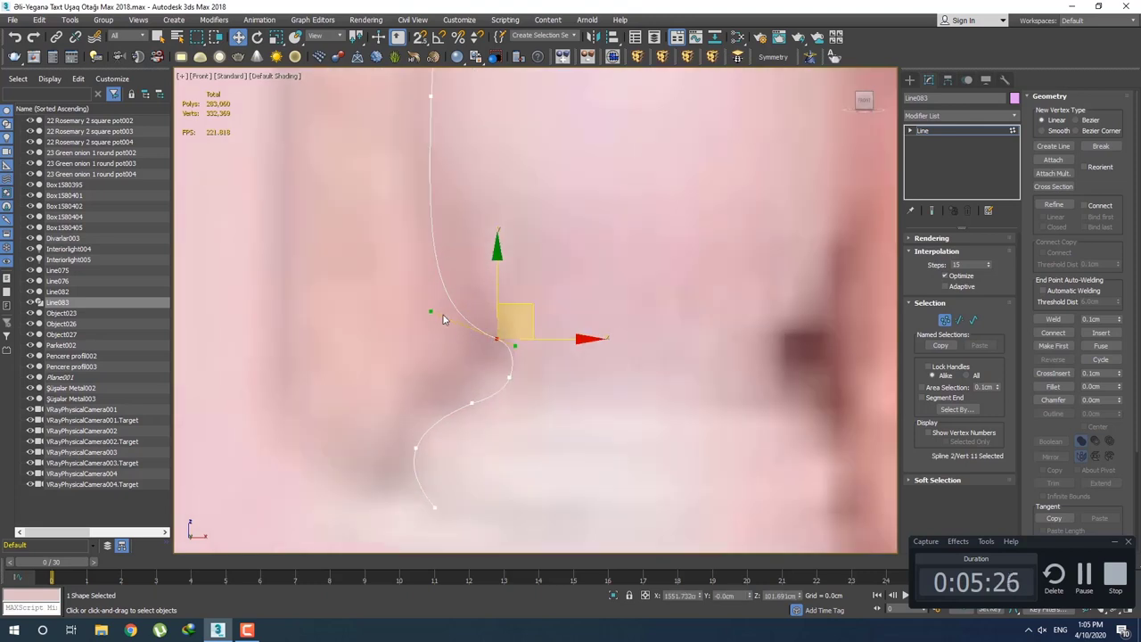
left_click_drag(432, 309, 447, 298)
left_click(412, 328)
scroll(454, 350, "down", 2)
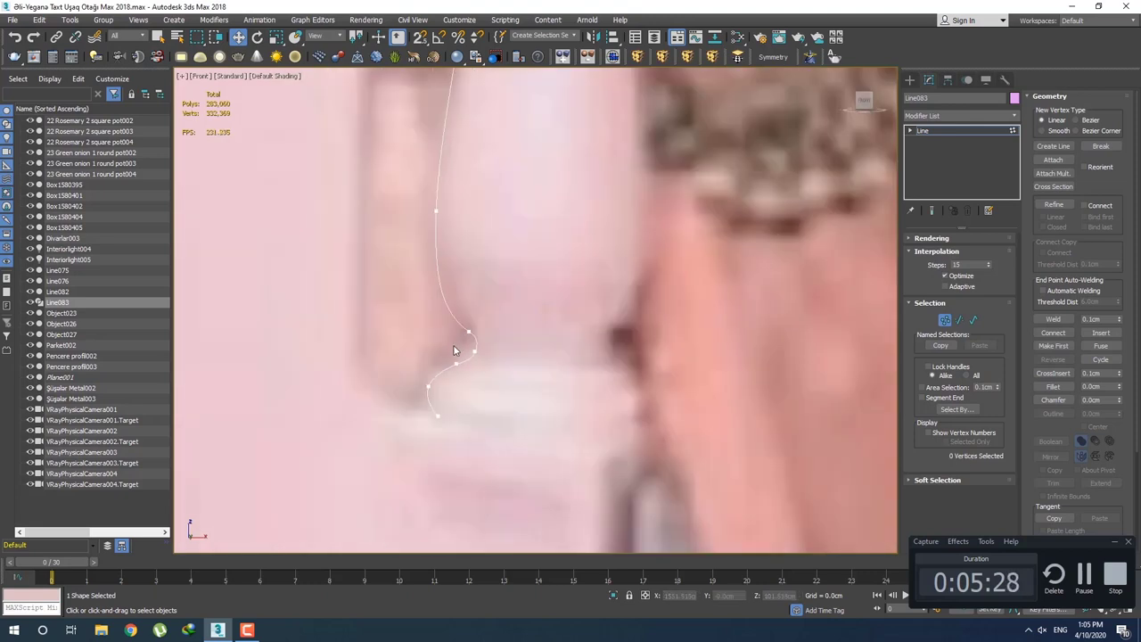
scroll(532, 377, "up", 1)
scroll(533, 314, "up", 1)
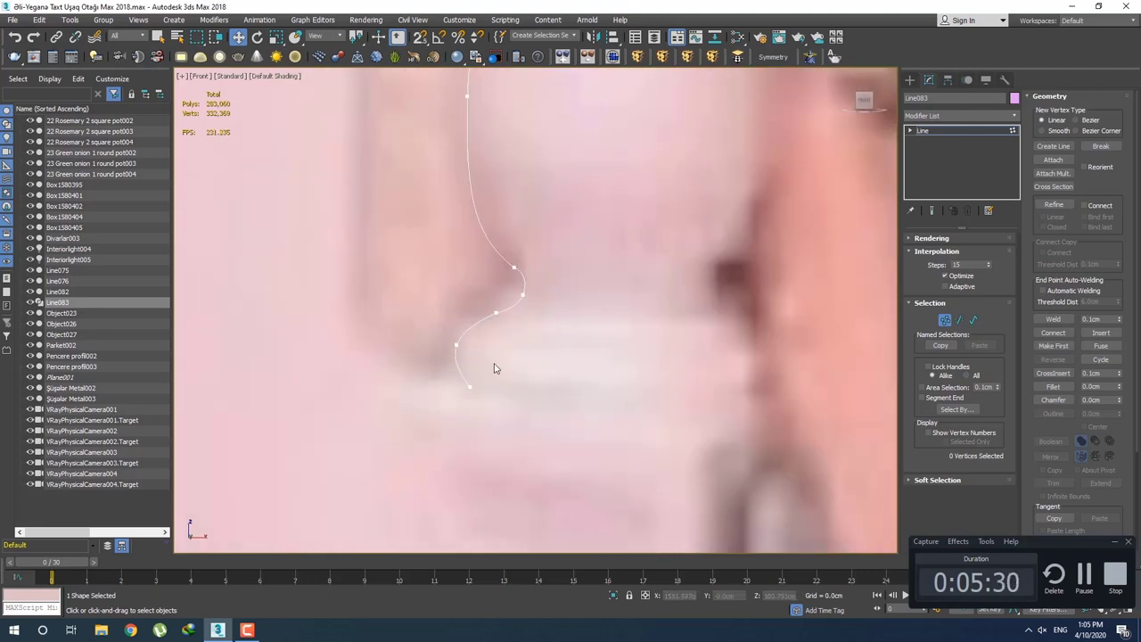
Nudge the lower vertex onto the reference edge and shift the three bend vertices slightly left.
left_click_drag(455, 345, 451, 344)
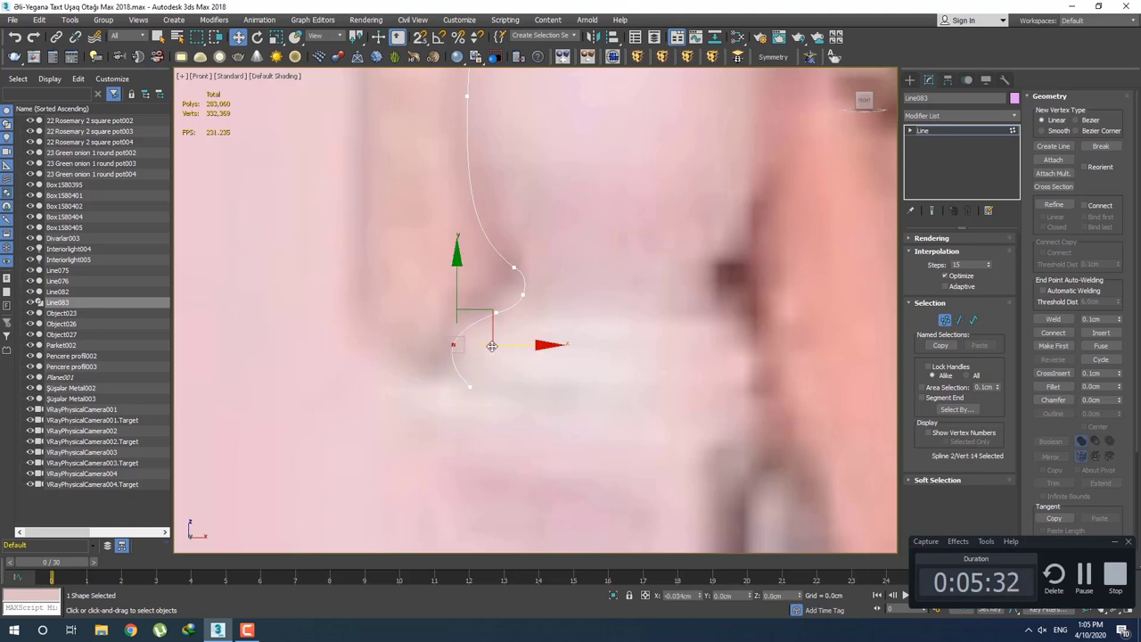
left_click(466, 383)
left_click_drag(490, 391, 460, 384)
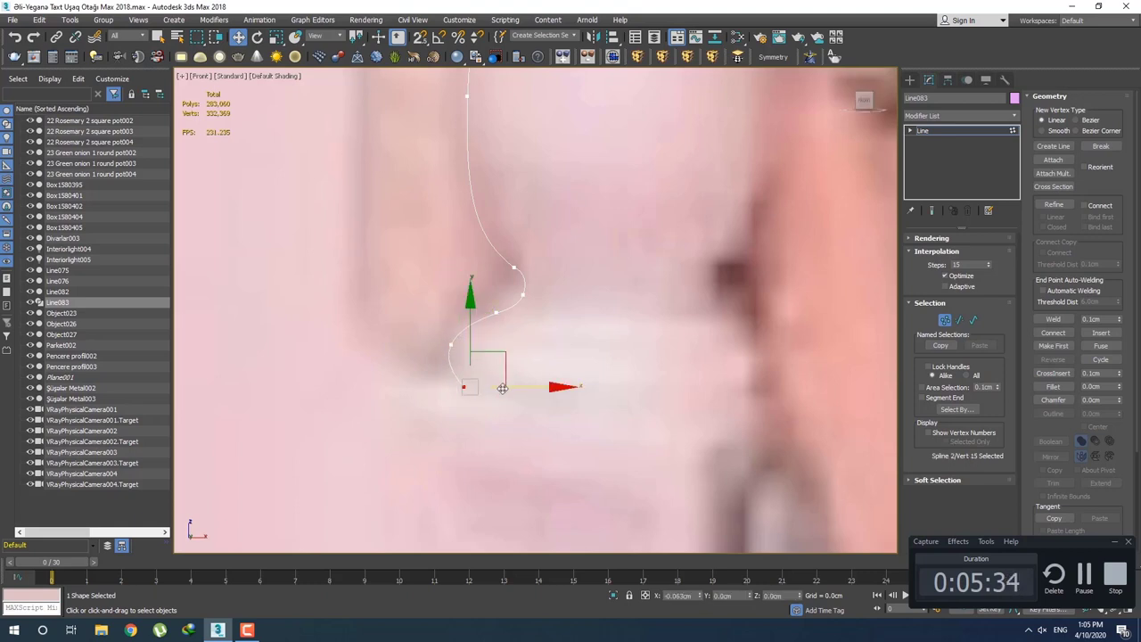
left_click(514, 326)
left_click_drag(485, 247, 485, 247)
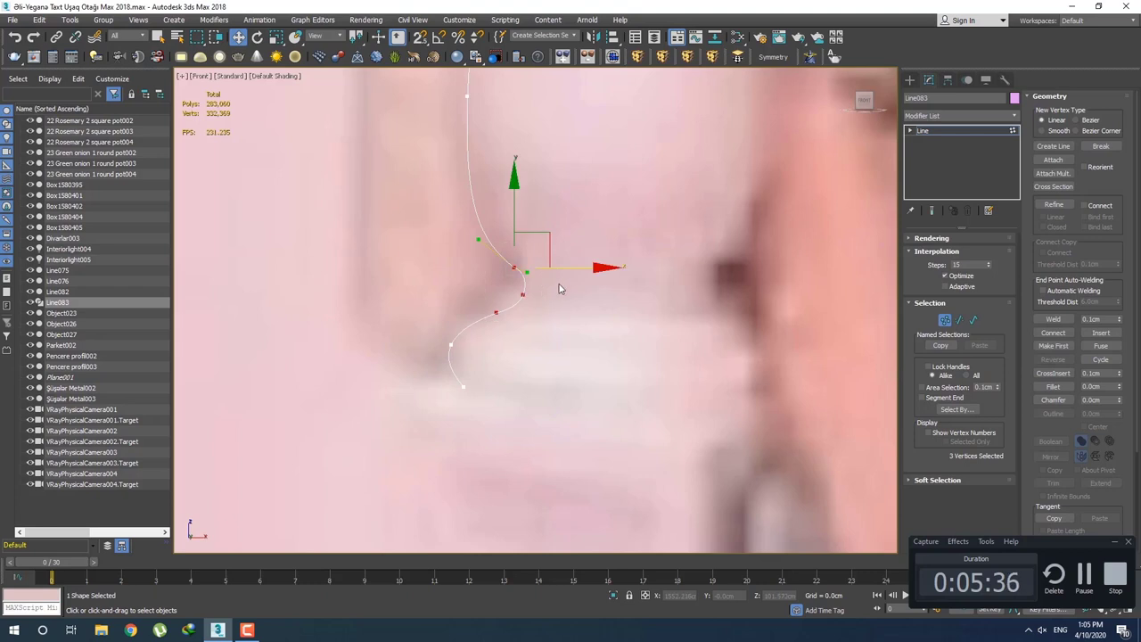
left_click(552, 309)
mouse_move(552, 328)
left_mouse_down()
mouse_move(489, 246)
mouse_move(513, 267)
left_mouse_up()
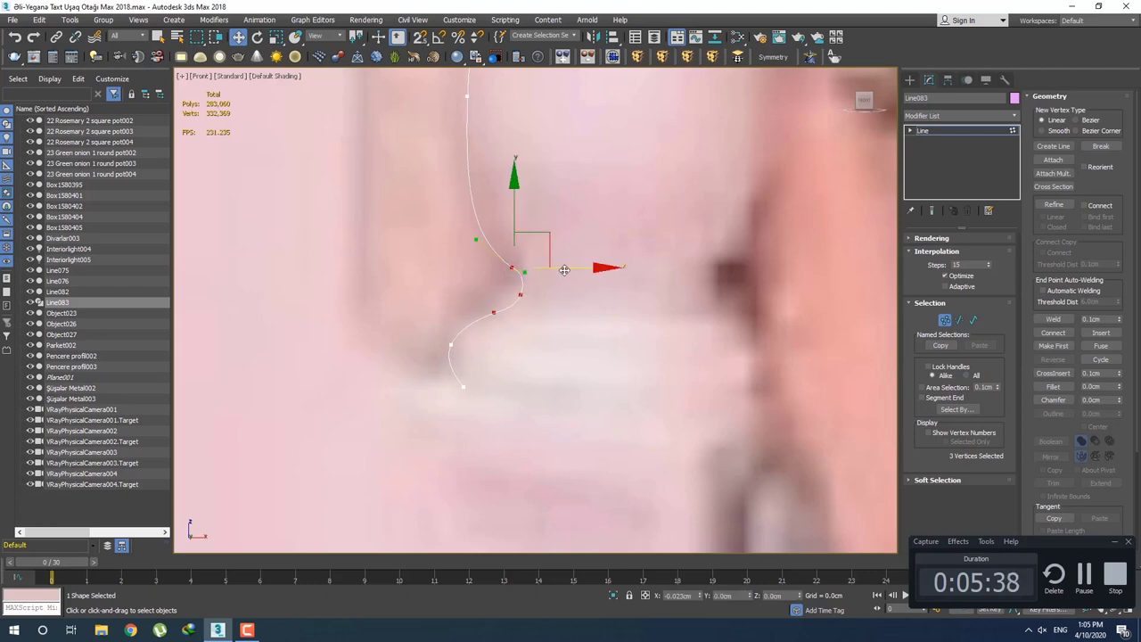
left_click(536, 358)
Tweak the bulge vertex's tangent and nudge that vertex slightly right.
scroll(528, 328, "up", 3)
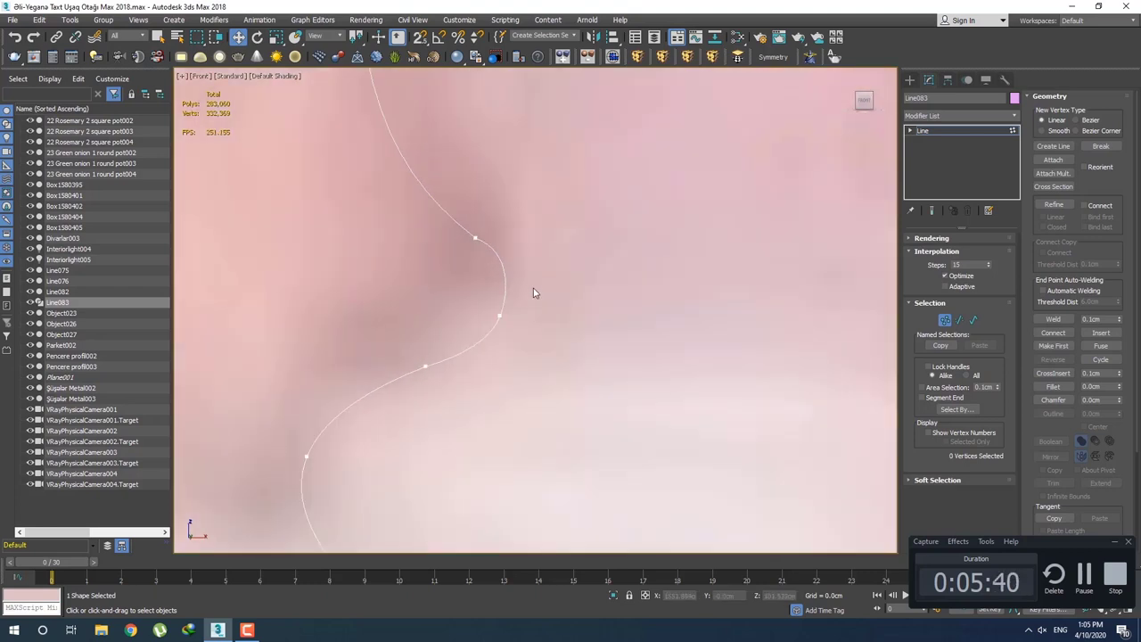
left_click(476, 237)
scroll(520, 267, "up", 2)
left_click_drag(533, 266, 524, 272)
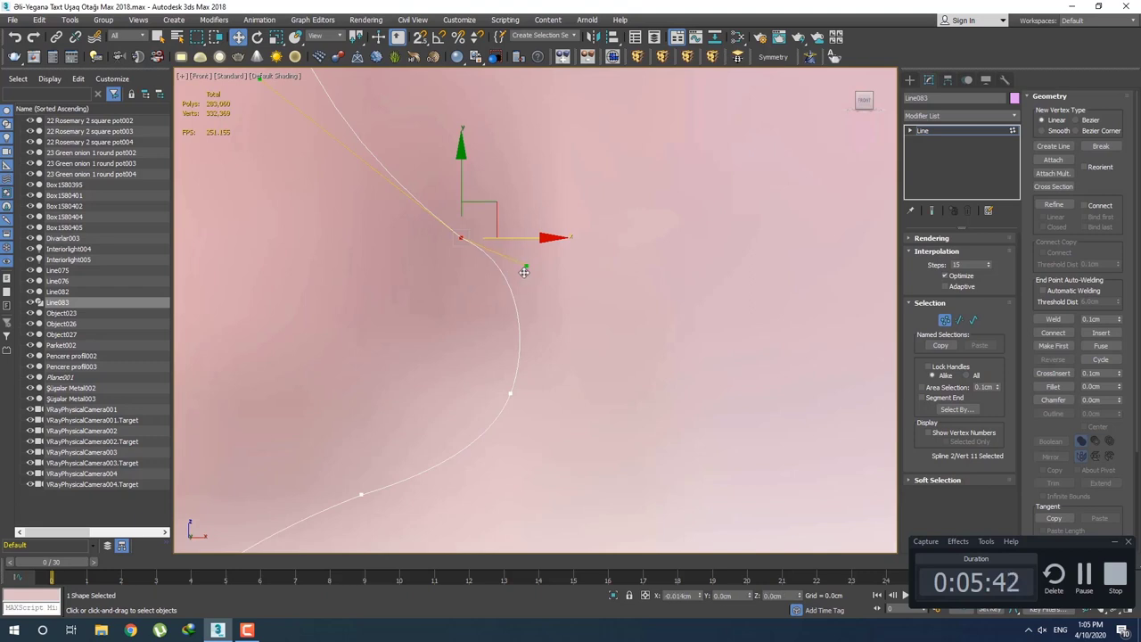
left_click_drag(479, 220, 481, 219)
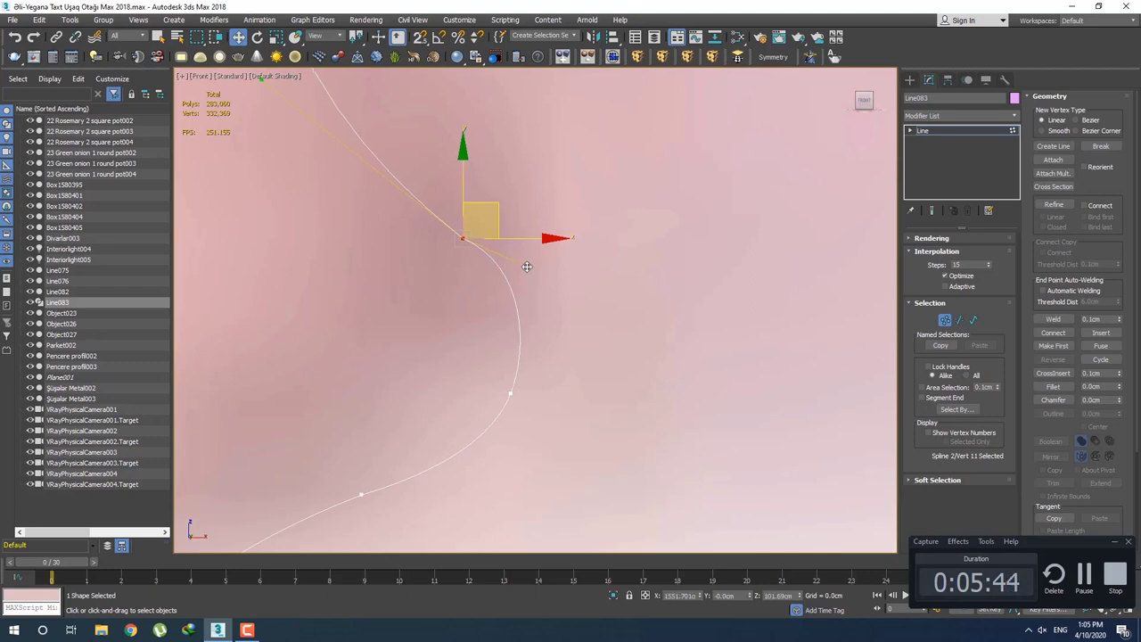
left_click(521, 242)
scroll(586, 339, "down", 2)
Pan up the bed post to bring the upper bulge of the profile into view.
scroll(571, 366, "down", 2)
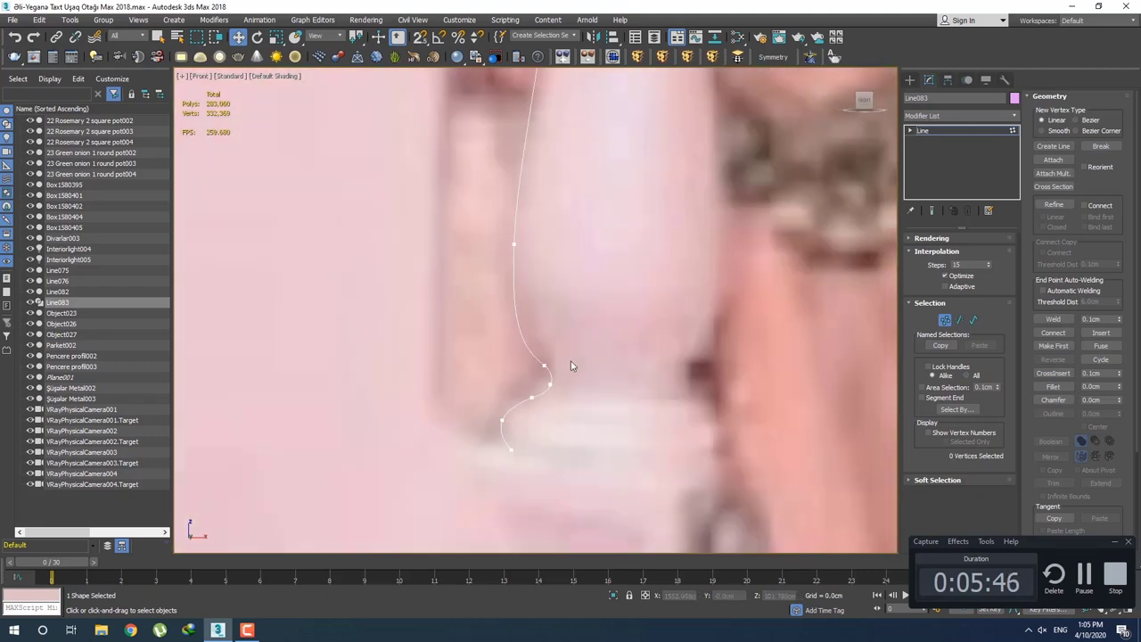
left_click(513, 243)
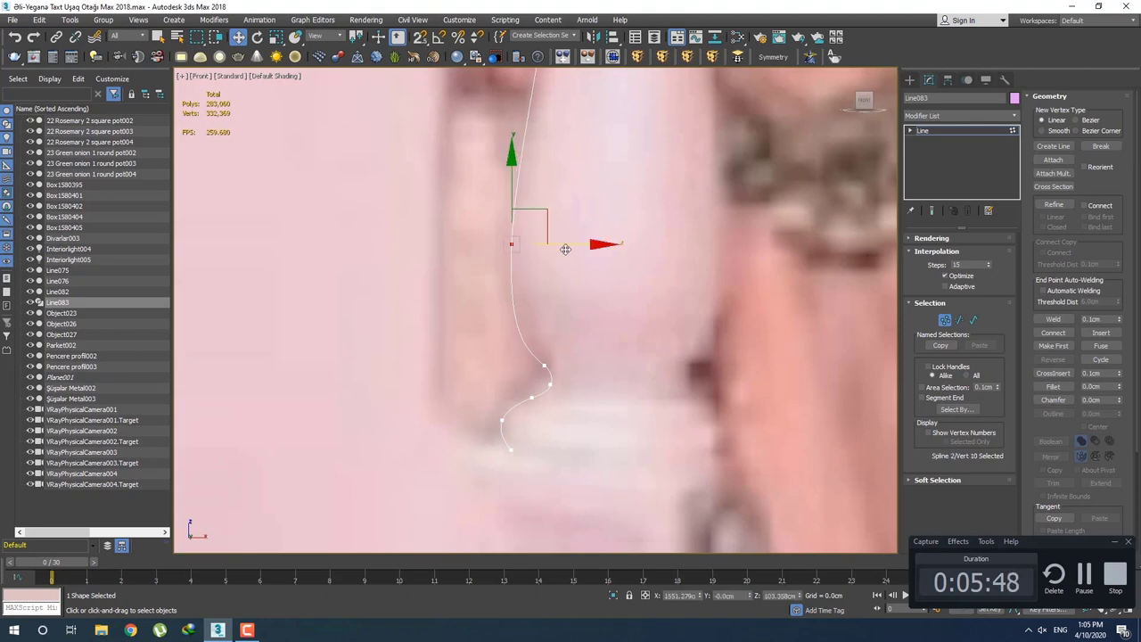
left_click(548, 265)
middle_click_drag(547, 264, 527, 353)
scroll(527, 353, "down", 3)
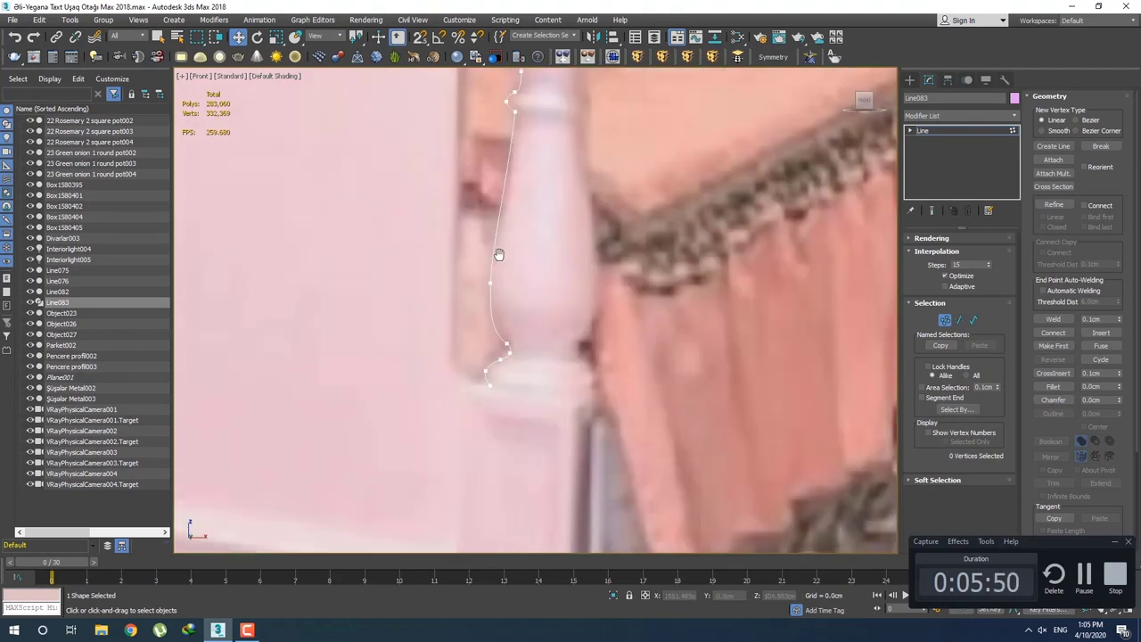
scroll(499, 255, "up", 1)
scroll(496, 242, "up", 2)
scroll(525, 241, "up", 2)
scroll(516, 324, "down", 1)
middle_click_drag(516, 324, 490, 380)
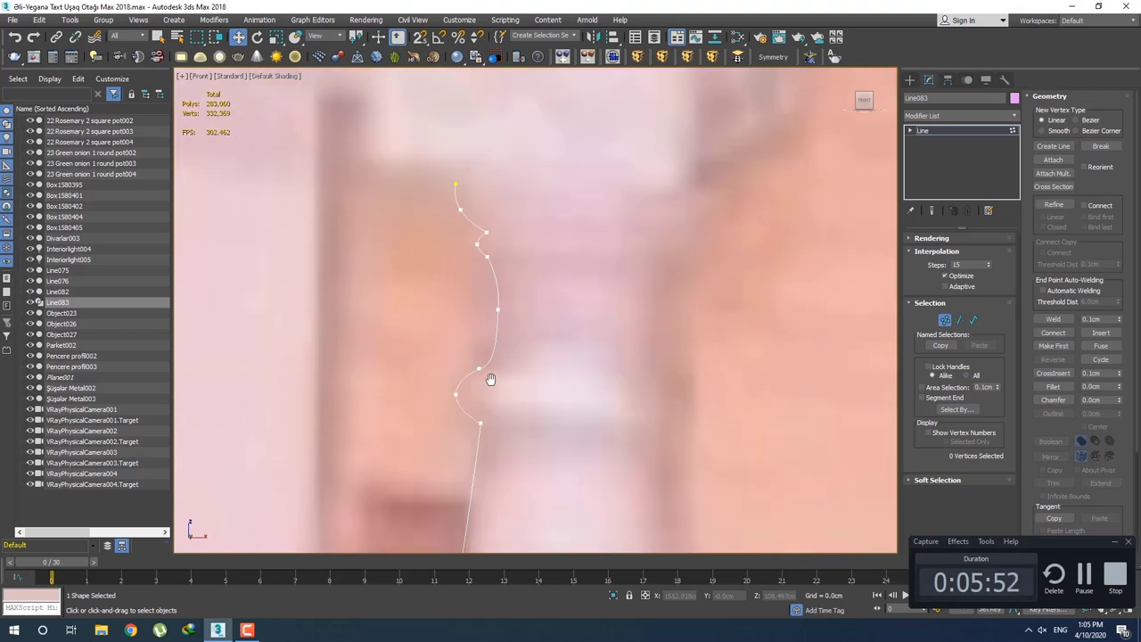
scroll(491, 272, "up", 2)
Make the upper-bulge vertex Bezier and pull its tangent upward to round the bulge.
left_click(480, 269)
scroll(497, 310, "up", 2)
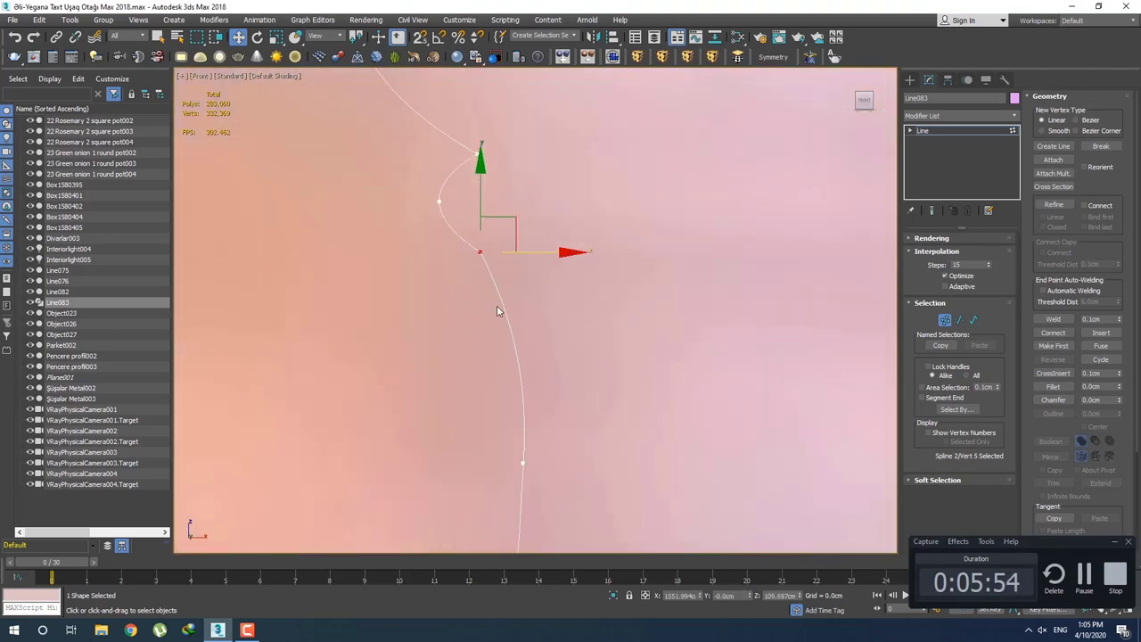
right_click(483, 264)
left_click(419, 173)
left_click(514, 319)
mouse_move(517, 314)
left_mouse_down()
mouse_move(500, 257)
mouse_move(514, 271)
left_mouse_up()
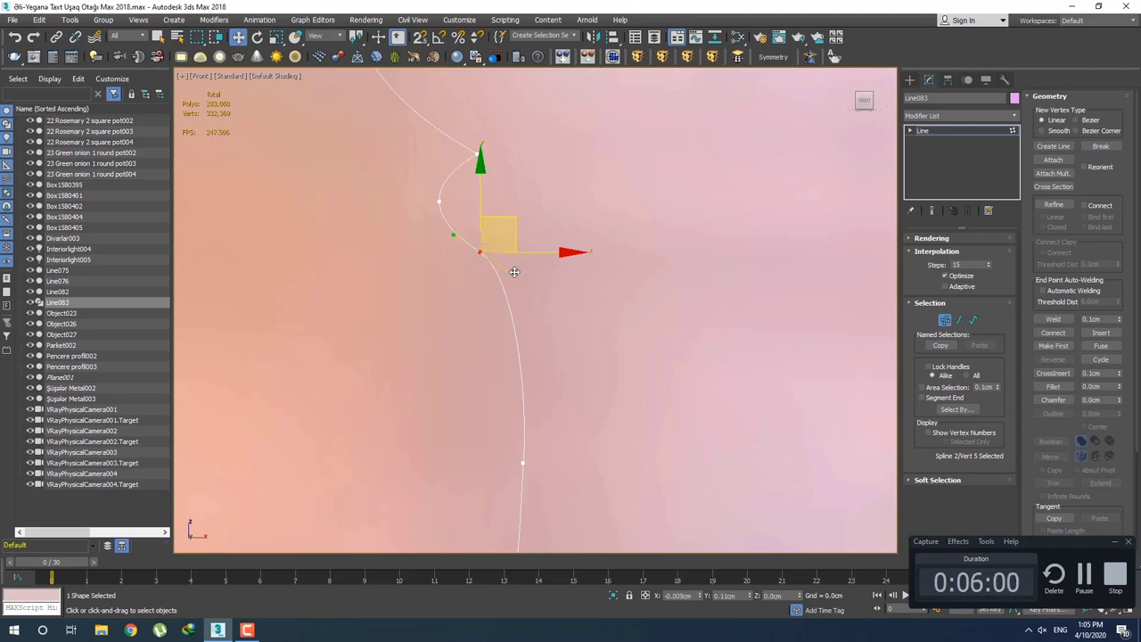
left_click(599, 313)
scroll(557, 291, "down", 2)
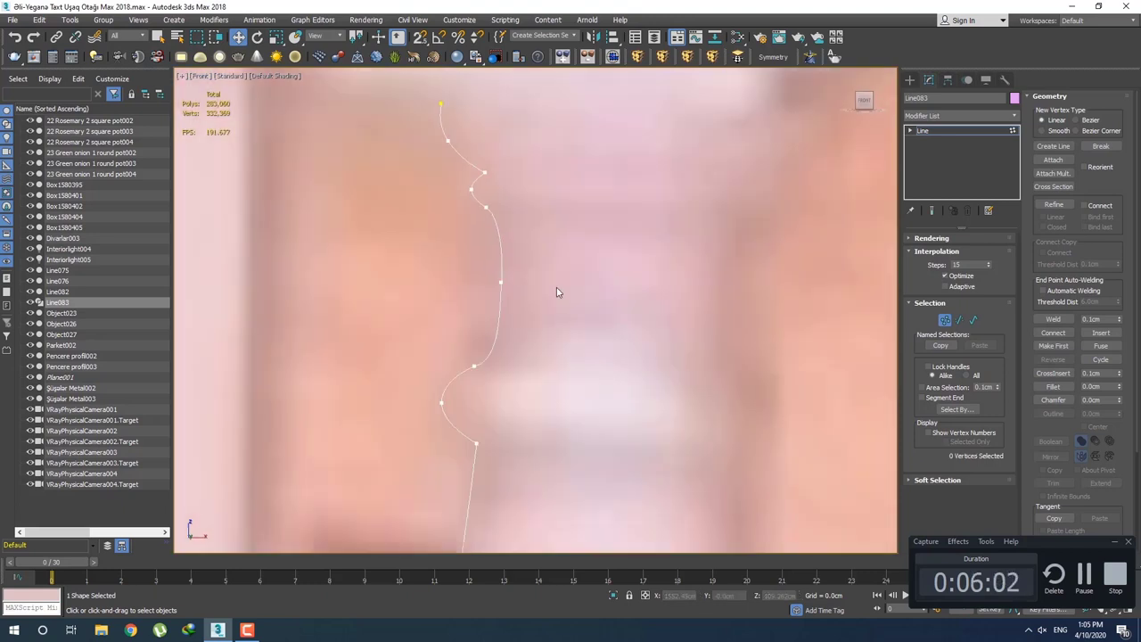
scroll(558, 298, "down", 3)
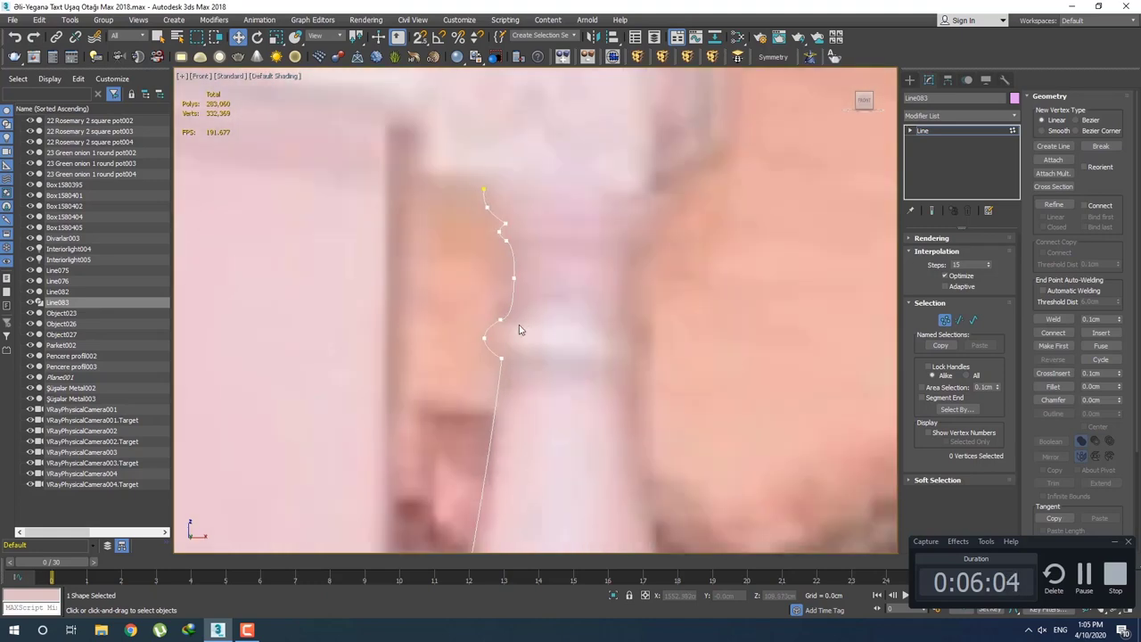
scroll(520, 330, "up", 3)
scroll(510, 327, "down", 3)
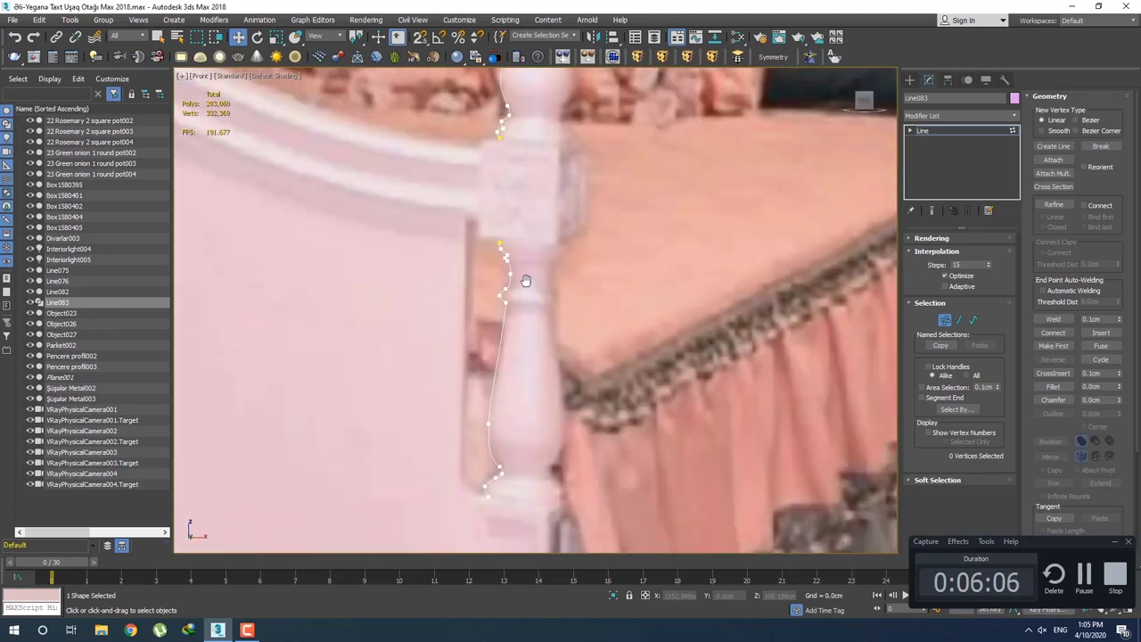
scroll(535, 308, "down", 2)
scroll(548, 310, "up", 2)
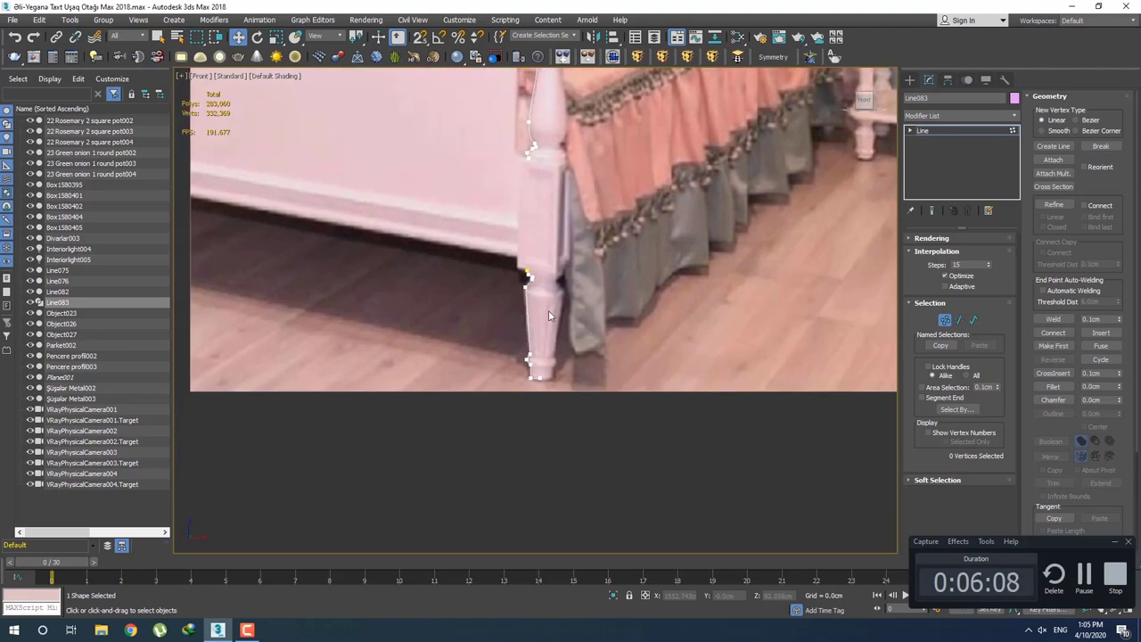
scroll(541, 298, "up", 1)
Set the sharp corner vertex near the foot to Smooth and select the foot section's top vertex.
scroll(526, 277, "up", 6)
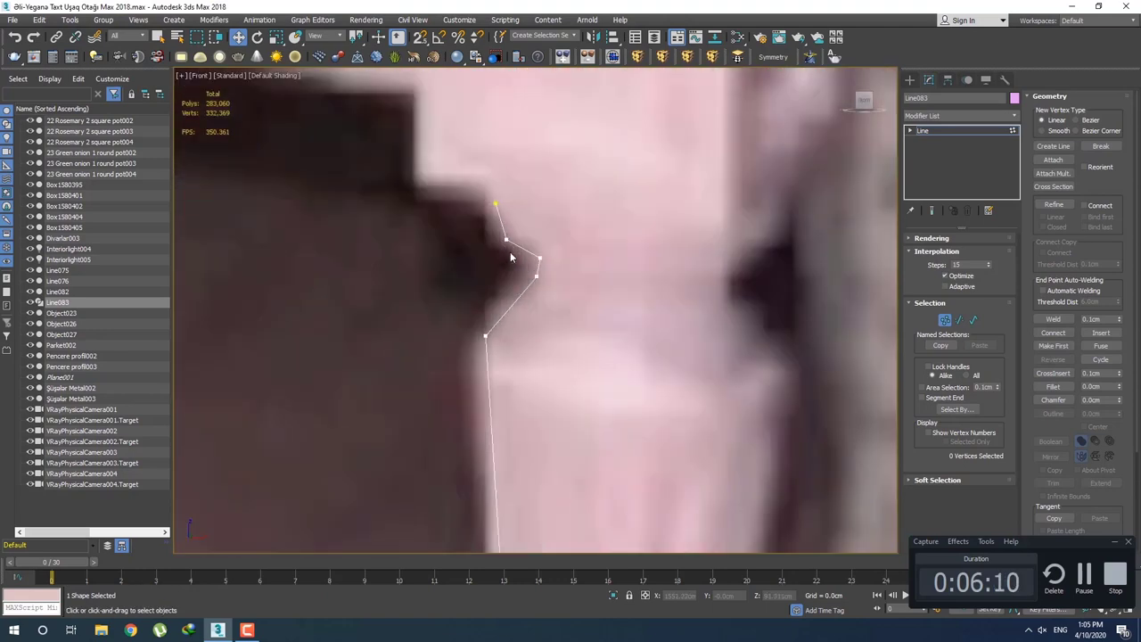
left_click(504, 238)
right_click(506, 235)
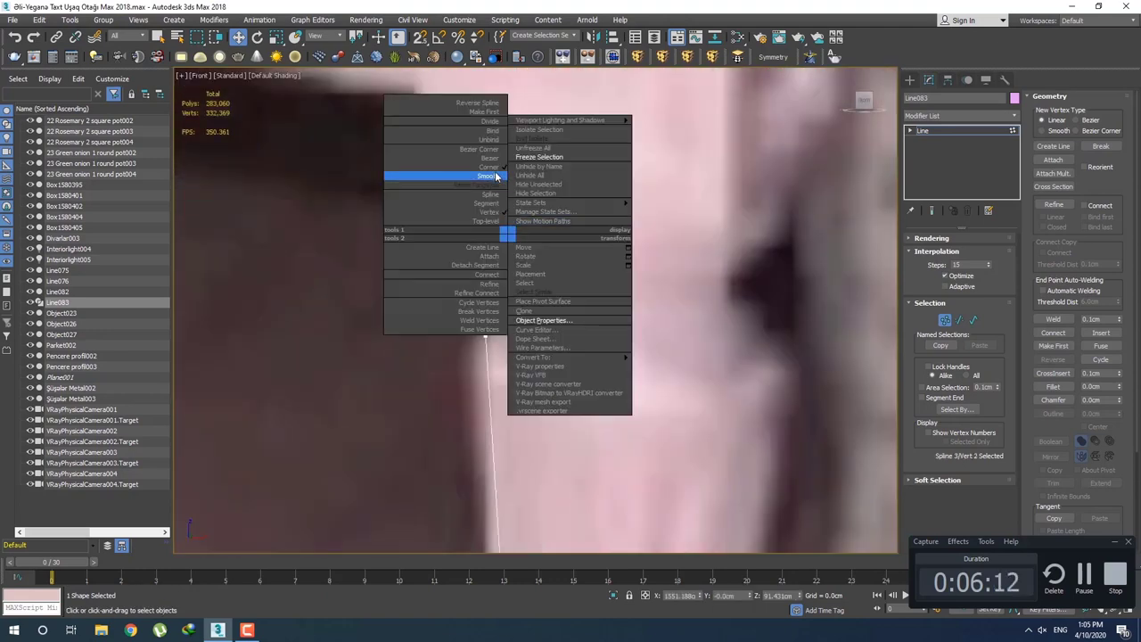
left_click(446, 177)
middle_click_drag(539, 230, 533, 294)
left_click_drag(540, 229, 458, 276)
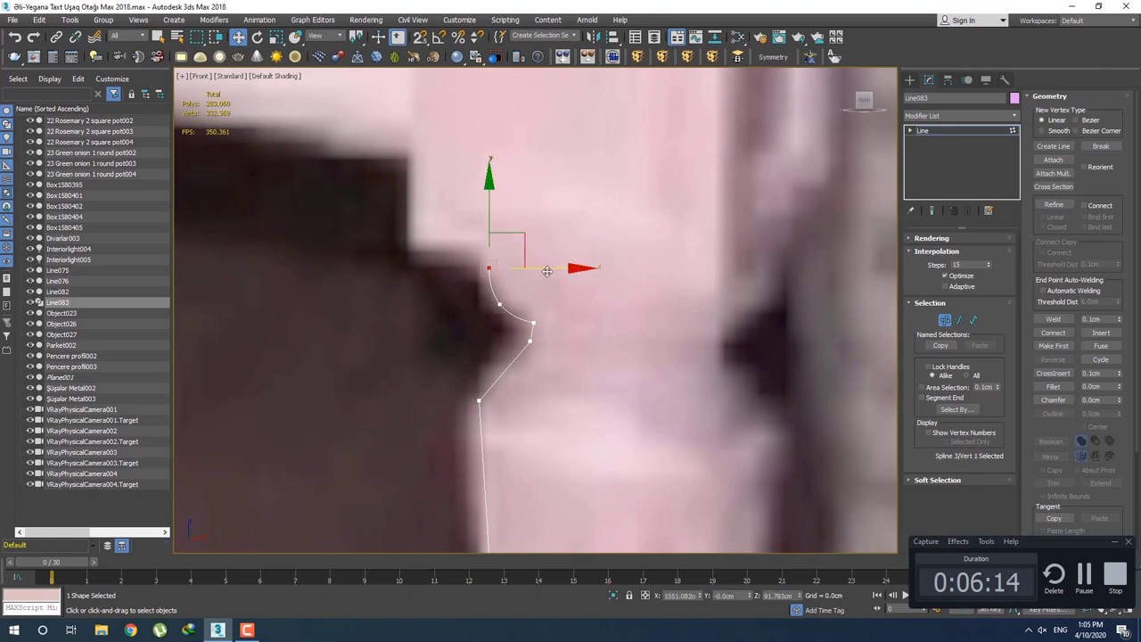
left_click(518, 313)
Make the next corner vertex Smooth and reshape the curve below it.
scroll(549, 339, "up", 2)
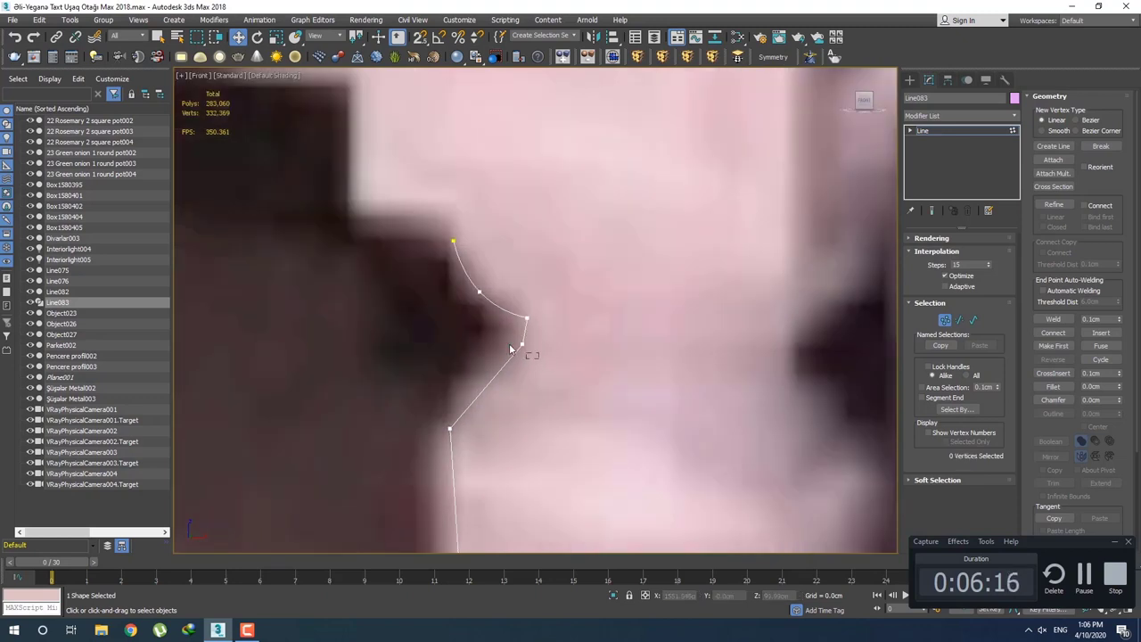
left_click(524, 340)
right_click(517, 332)
left_click(534, 306)
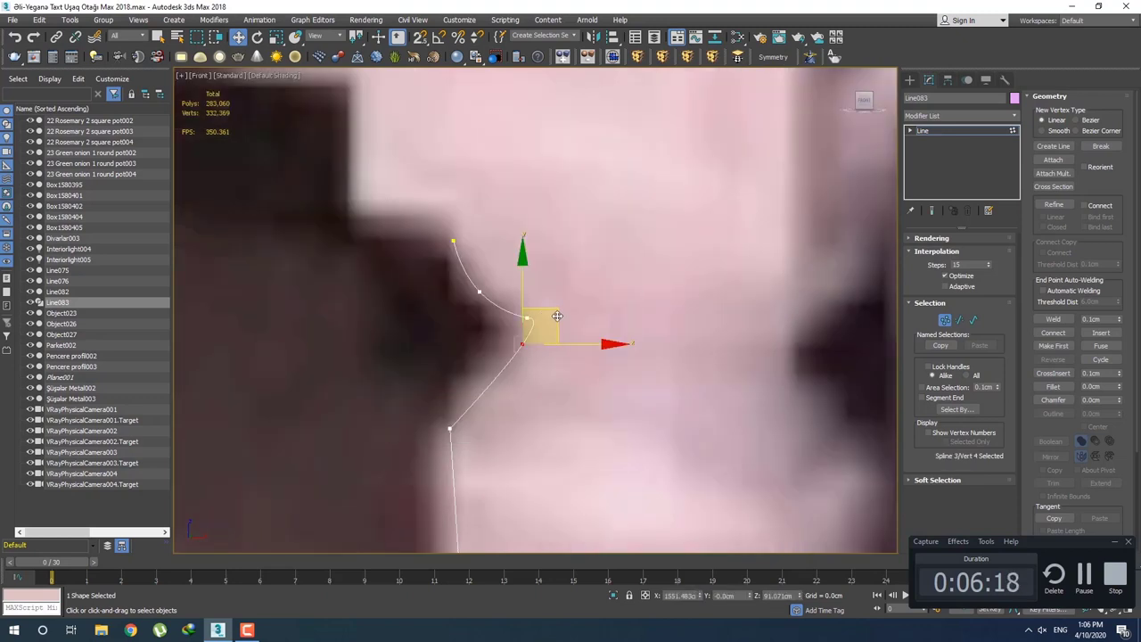
left_click_drag(533, 307, 549, 339)
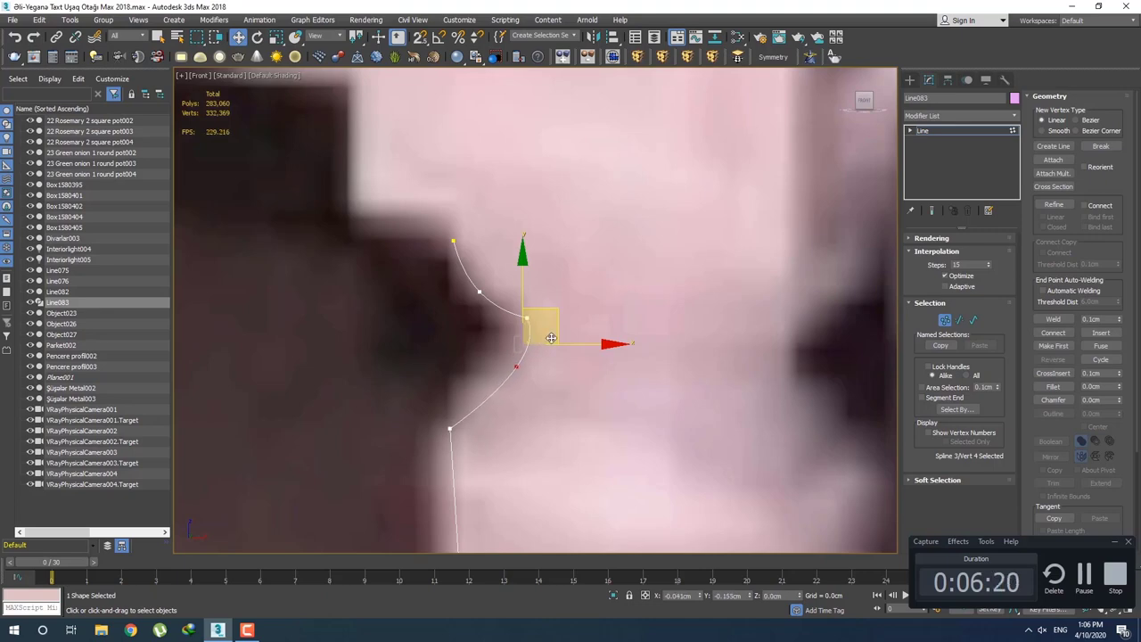
scroll(566, 313, "up", 2)
left_click(523, 360)
scroll(522, 360, "down", 2)
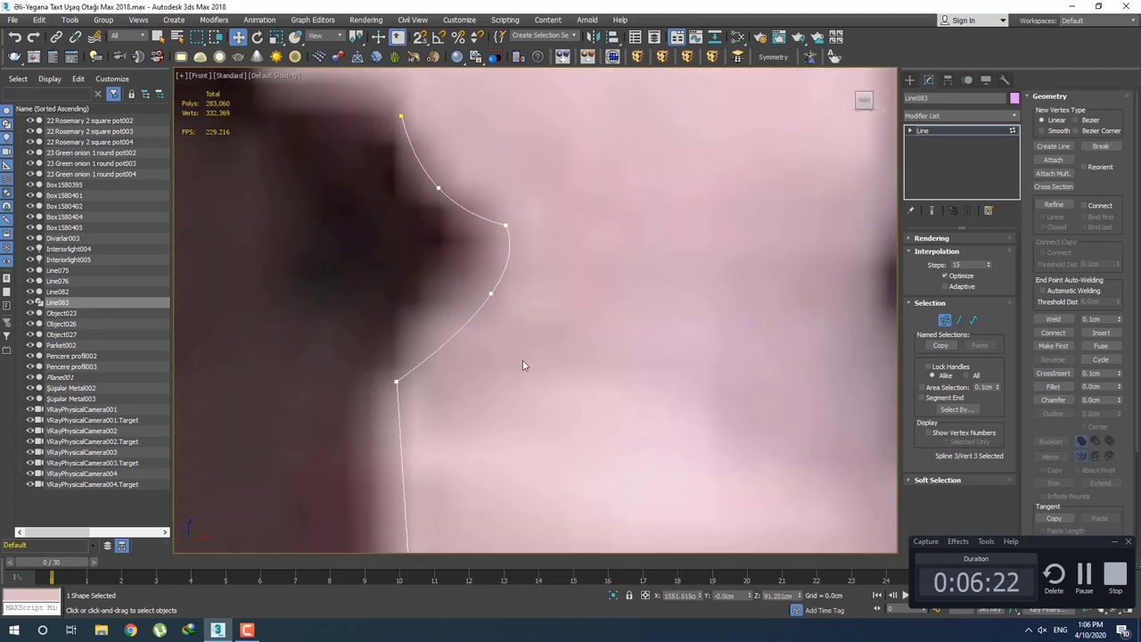
scroll(491, 339, "down", 3)
scroll(491, 339, "down", 3)
scroll(505, 385, "up", 4)
Set the bead's corner vertex near the foot to Smooth.
scroll(504, 384, "up", 2)
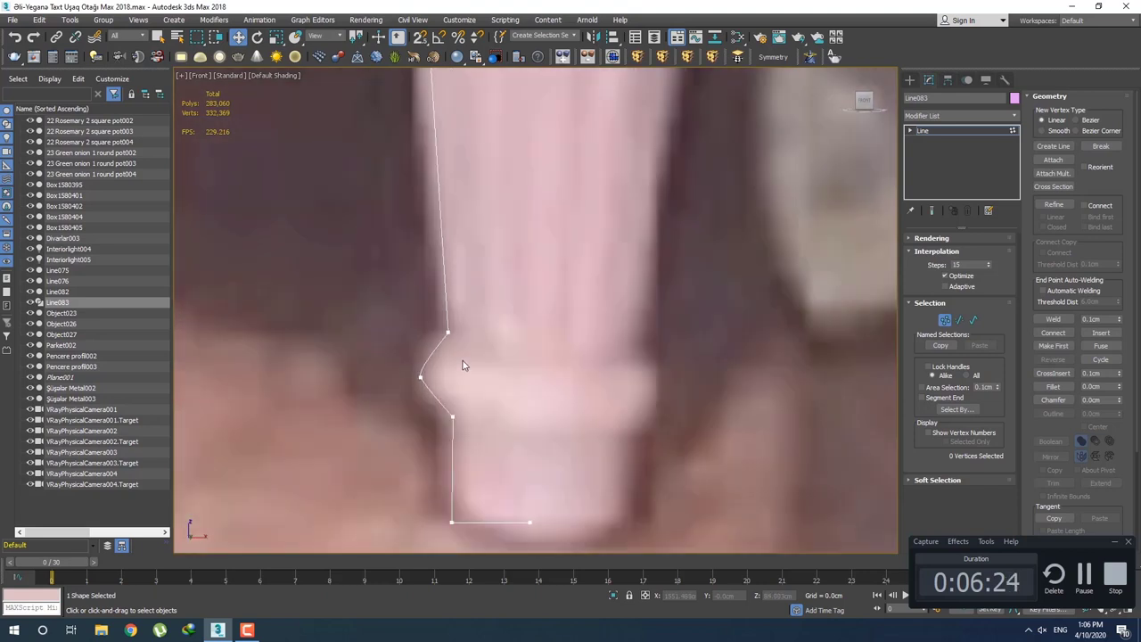
left_click(415, 374)
scroll(406, 371, "up", 3)
right_click(405, 370)
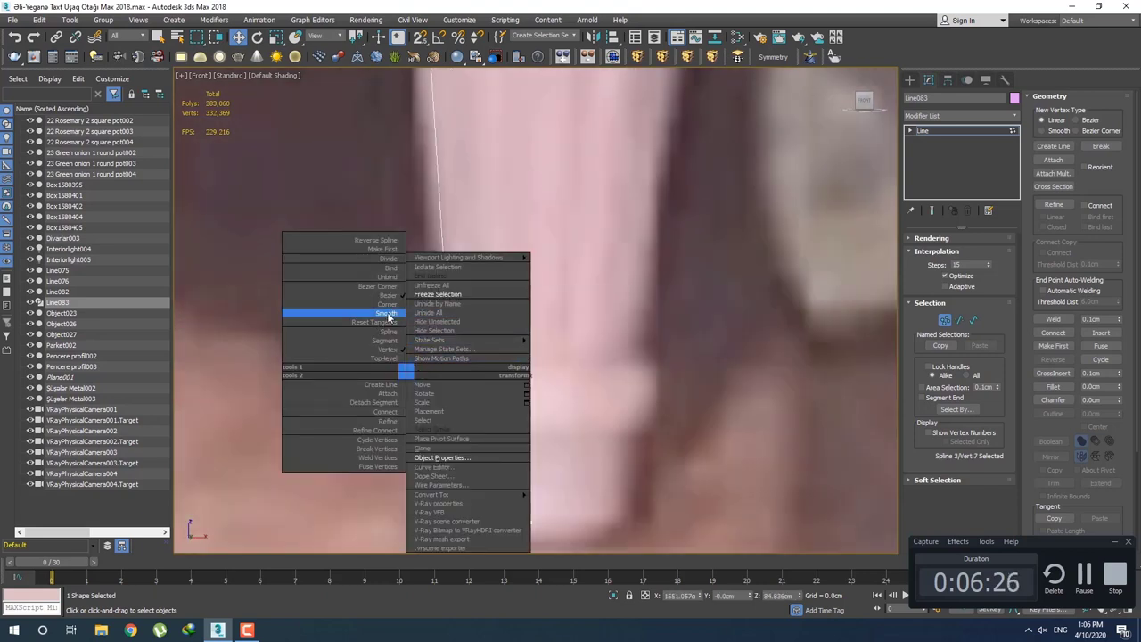
left_click(385, 313)
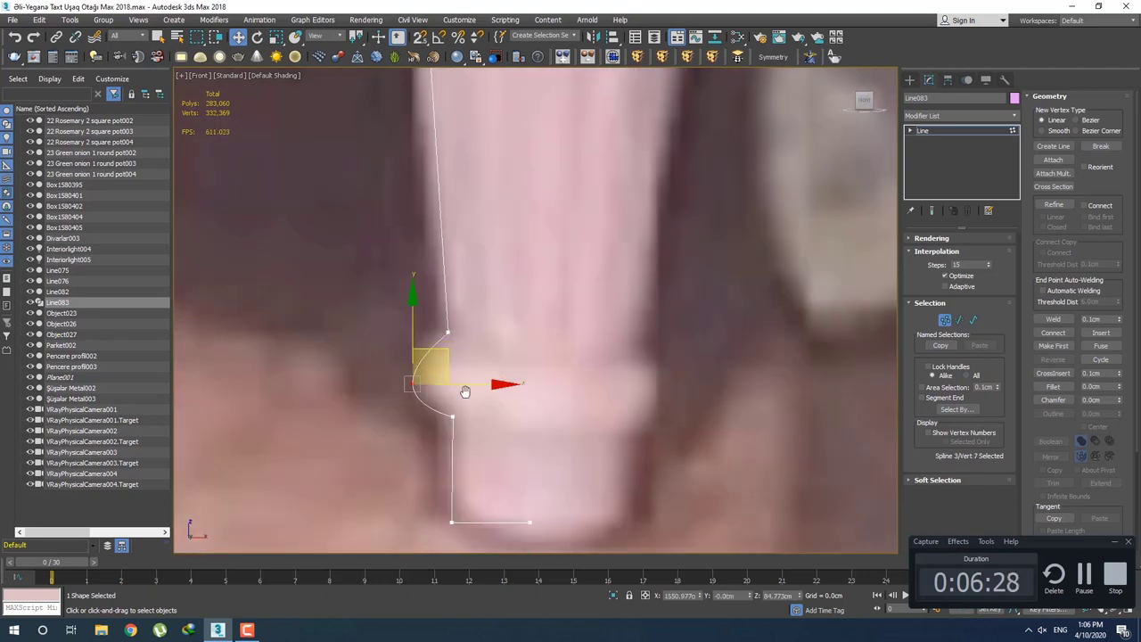
middle_click_drag(450, 356, 445, 307)
Reposition the bead's top vertex, convert it to Bezier, and pull its tangent to round the top.
left_click(444, 287)
left_click_drag(443, 245, 443, 259)
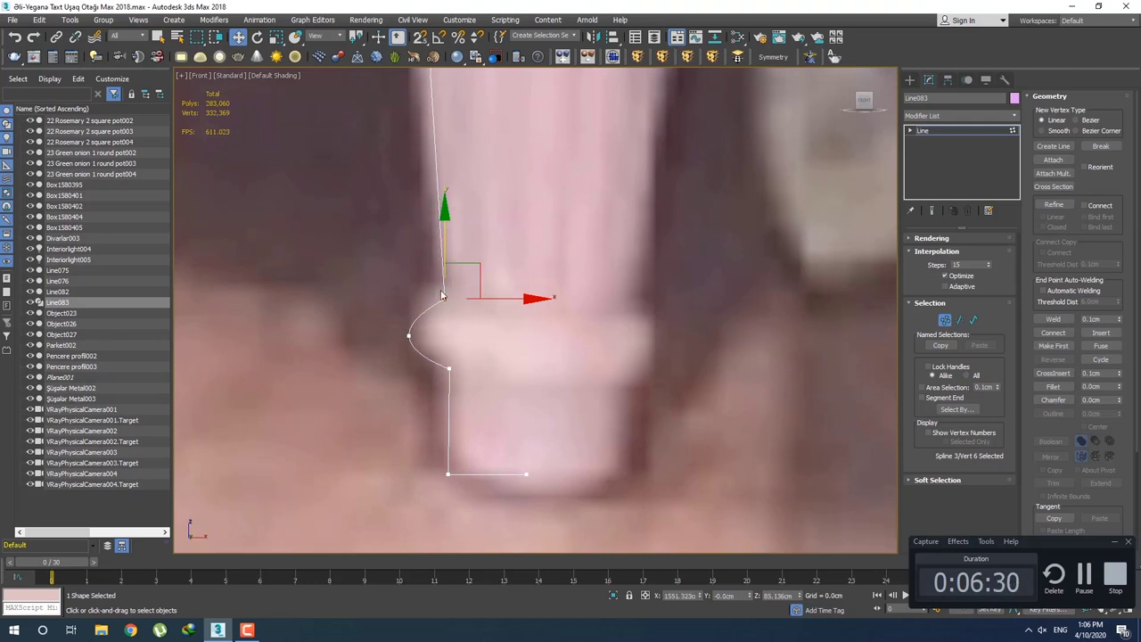
scroll(459, 382, "up", 1)
mouse_move(459, 382)
left_mouse_down()
mouse_move(433, 347)
mouse_move(411, 357)
left_mouse_up()
right_click(412, 305)
left_click(409, 261)
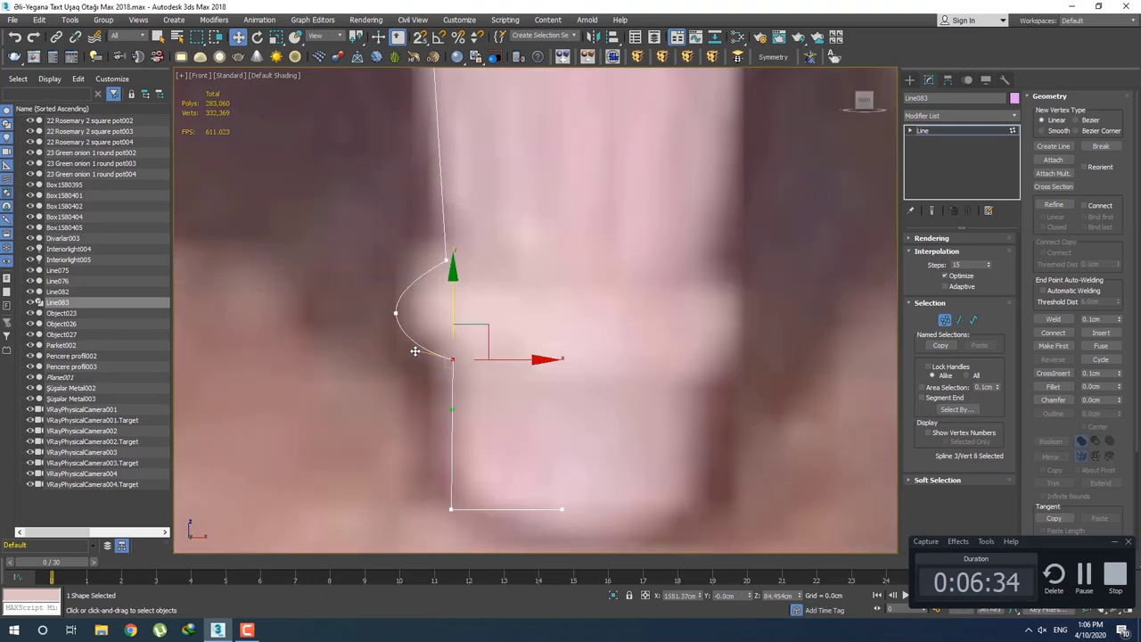
left_click(446, 260)
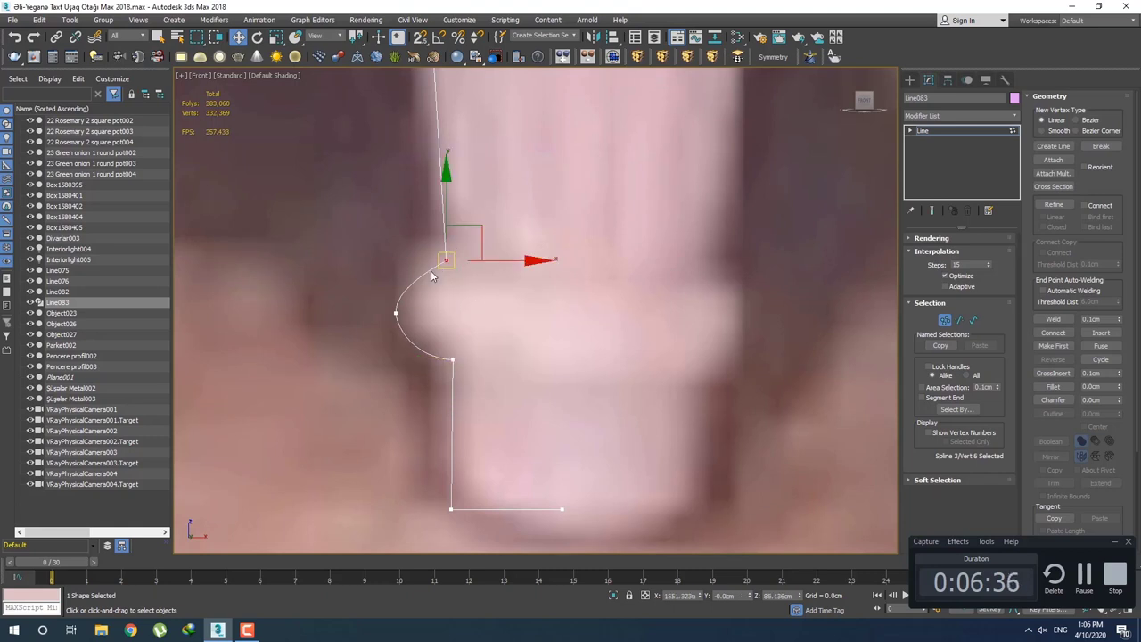
right_click(440, 258)
left_click(393, 175)
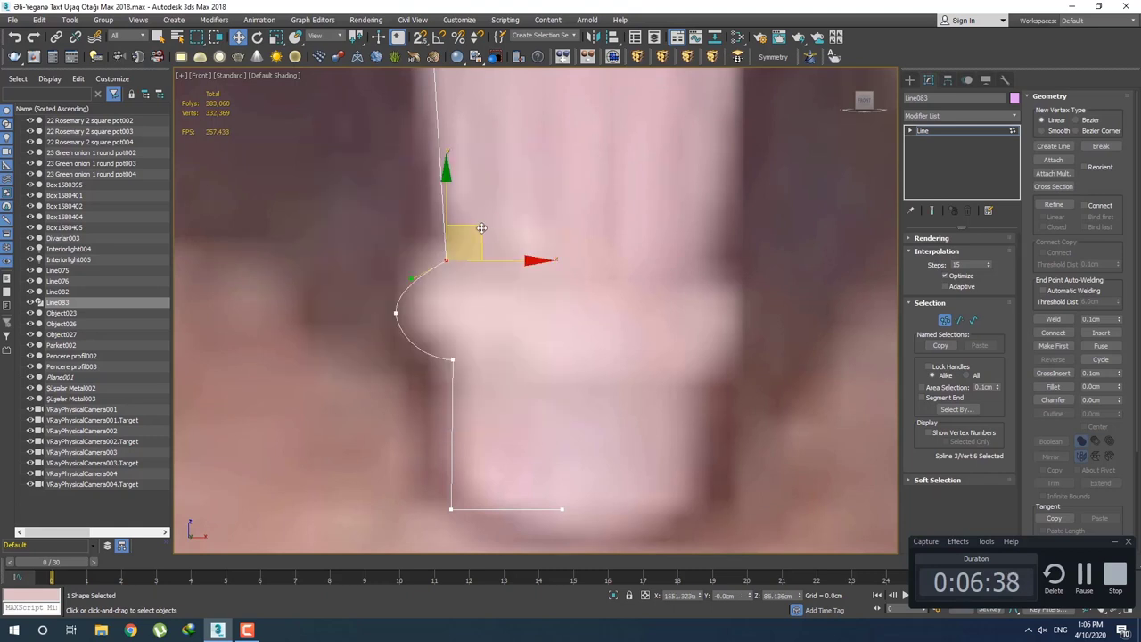
left_click_drag(412, 277, 405, 269)
left_click(459, 328)
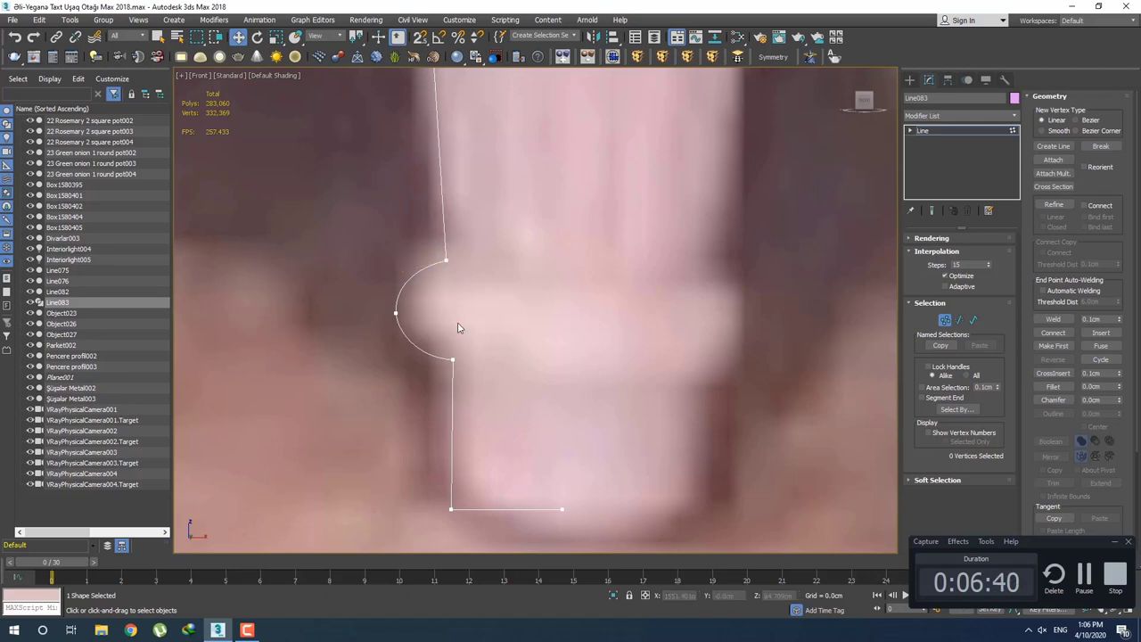
Shift the three lower profile vertices slightly left.
middle_click_drag(492, 401, 503, 411)
left_click_drag(475, 329, 502, 280)
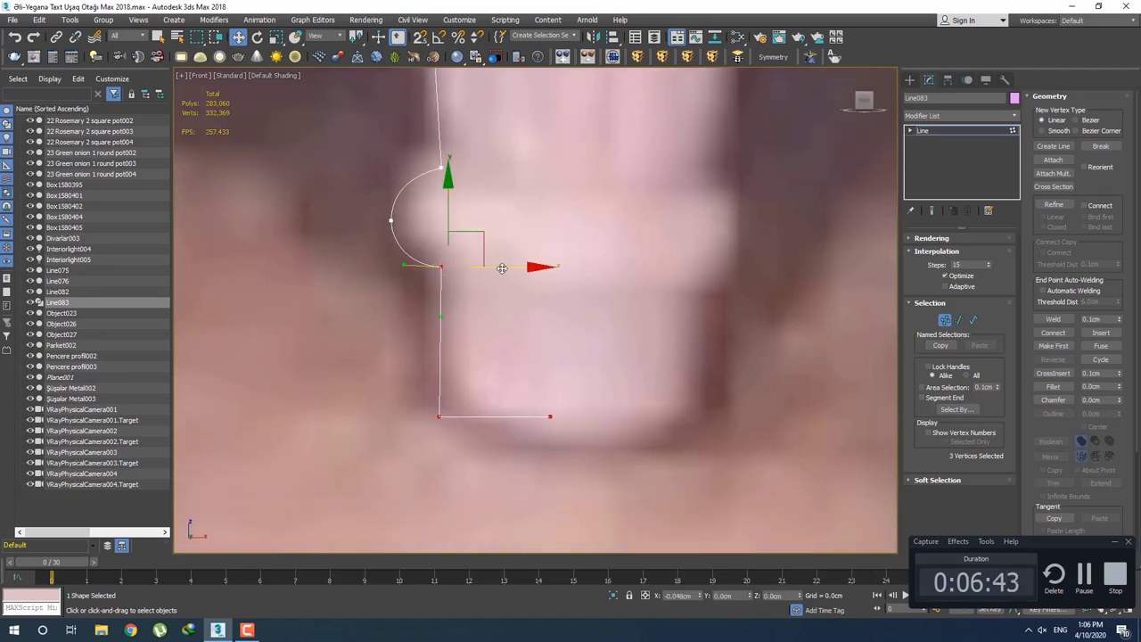
left_click(595, 331)
middle_click_drag(595, 331, 567, 383)
scroll(567, 383, "down", 4)
Check the lower leg by selecting the vertex above the bead and the bead arc's left vertex.
middle_click_drag(542, 303, 538, 394)
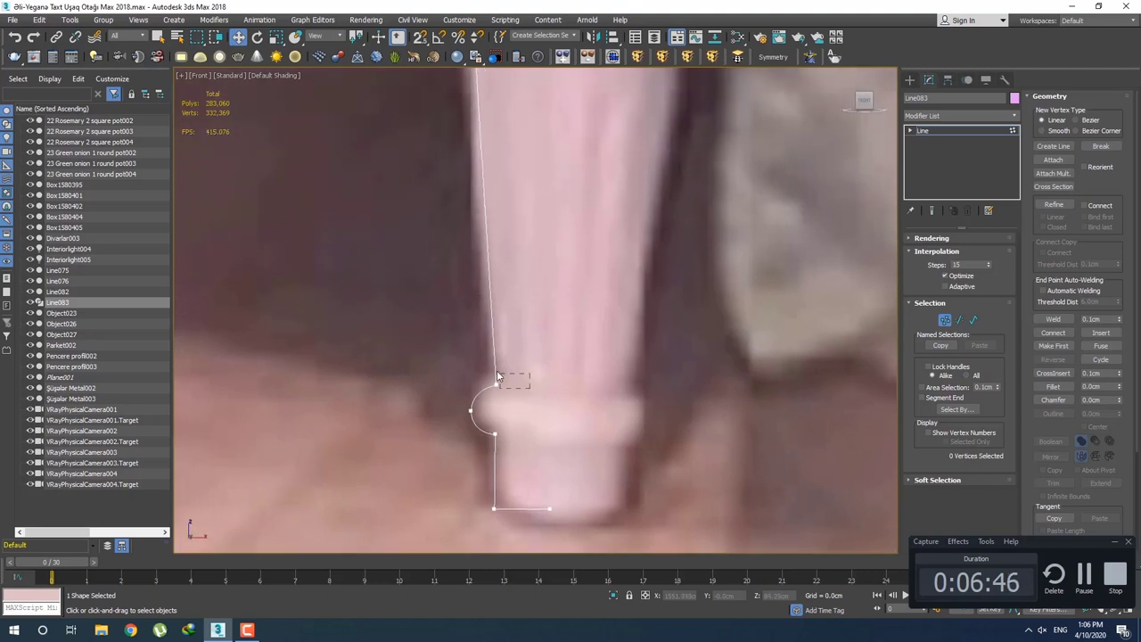
left_click_drag(497, 374, 493, 379)
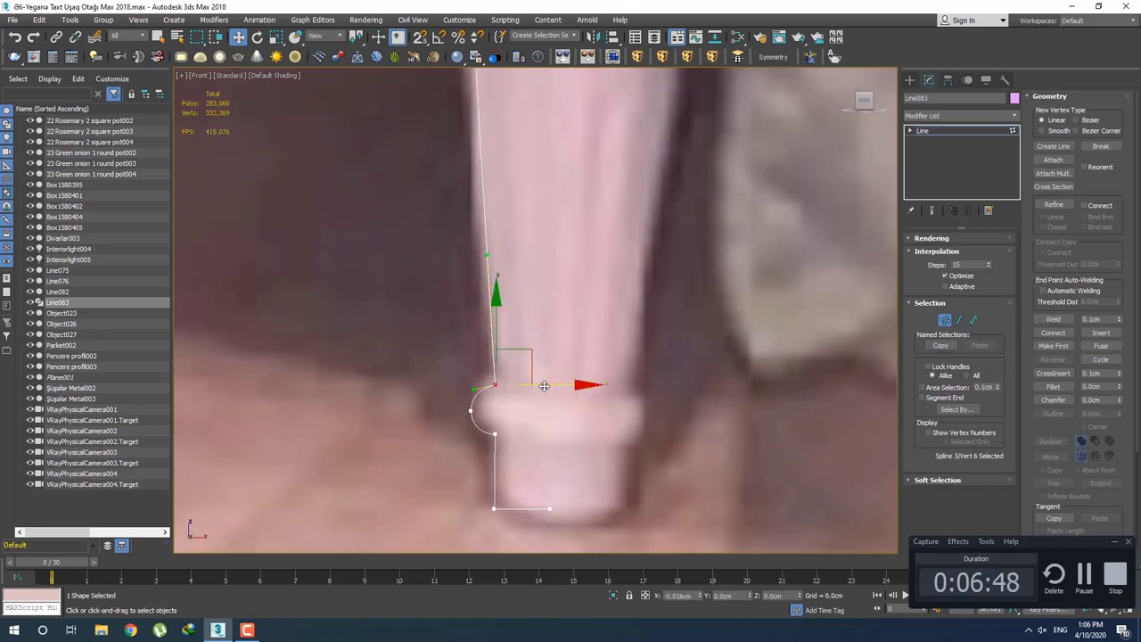
left_click(510, 407)
middle_click_drag(510, 407, 507, 402)
scroll(508, 402, "up", 1)
left_click(452, 403)
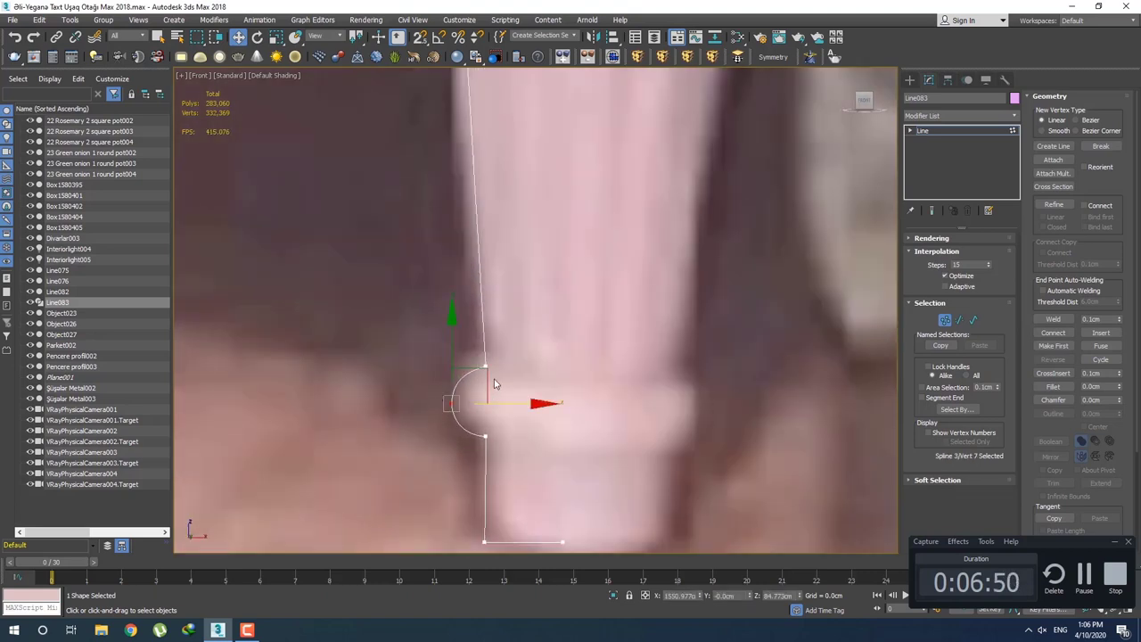
left_click(499, 397)
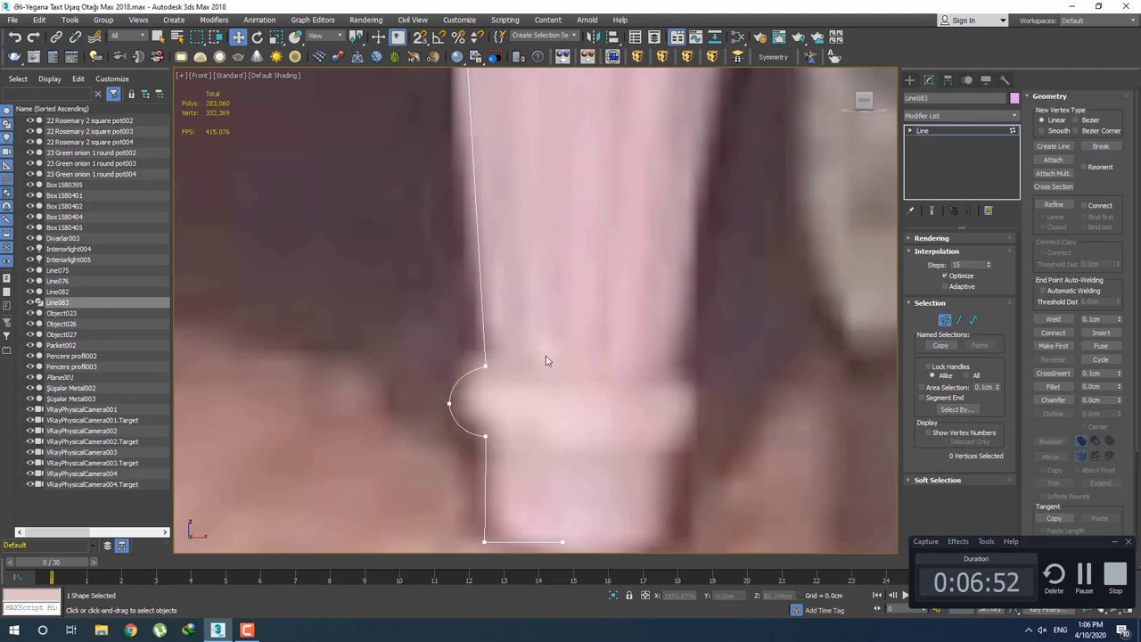
scroll(529, 388, "down", 5)
Select and check the vertices at the top of the bottom bead arc against the photo.
scroll(523, 330, "up", 3)
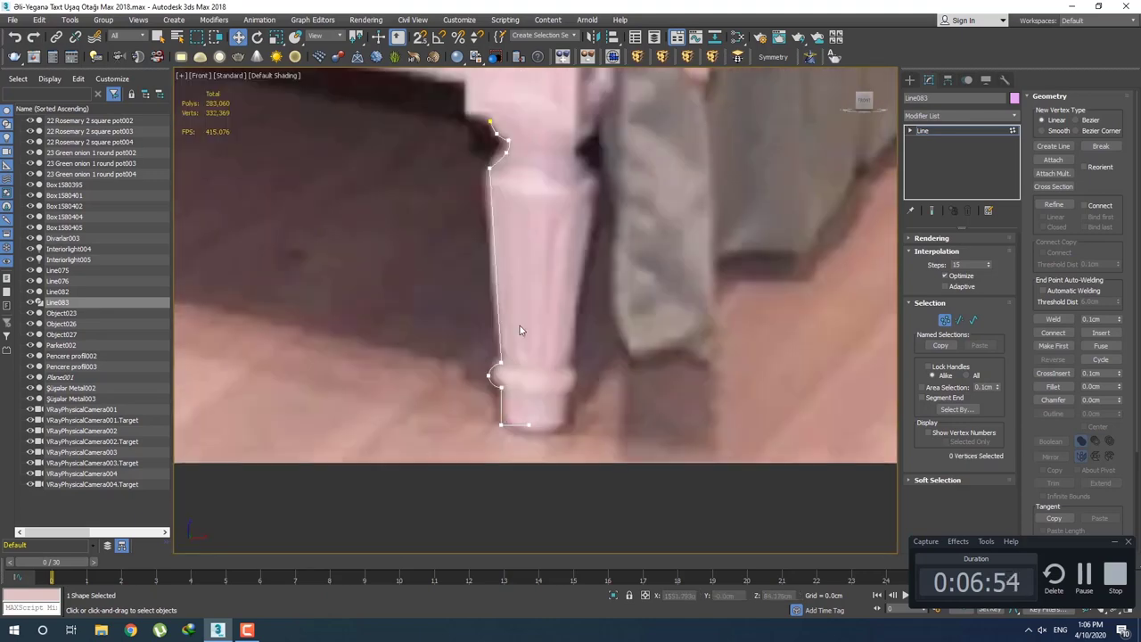
scroll(505, 317, "up", 2)
left_click_drag(452, 304, 504, 313)
left_click(509, 327)
mouse_move(509, 326)
middle_mouse_down()
mouse_move(506, 340)
mouse_move(490, 273)
middle_mouse_up()
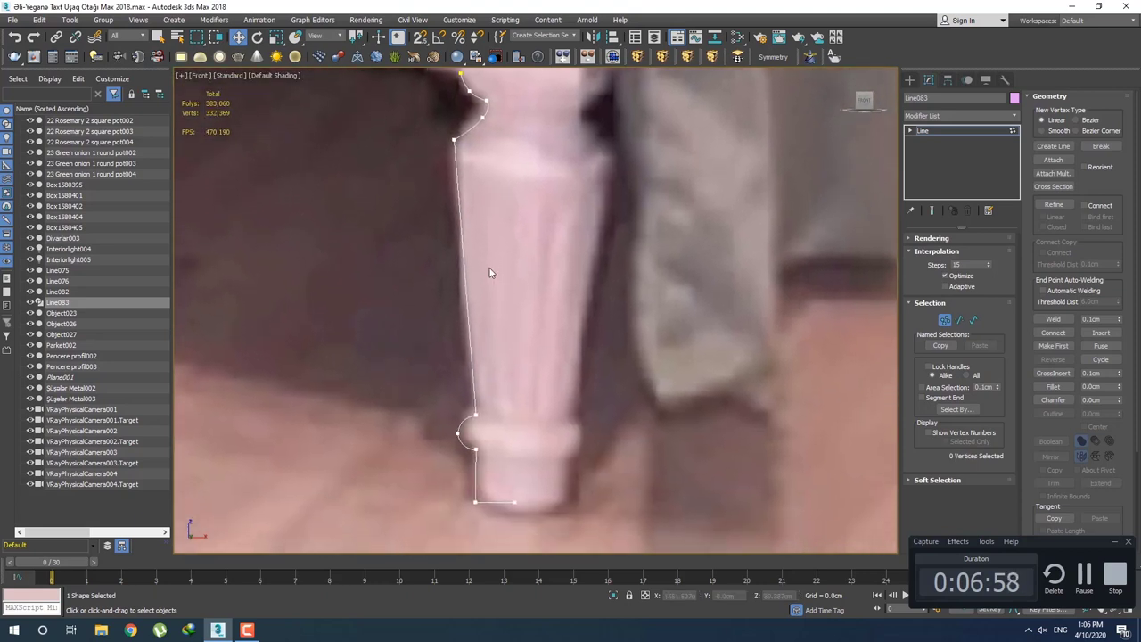
left_click(475, 415)
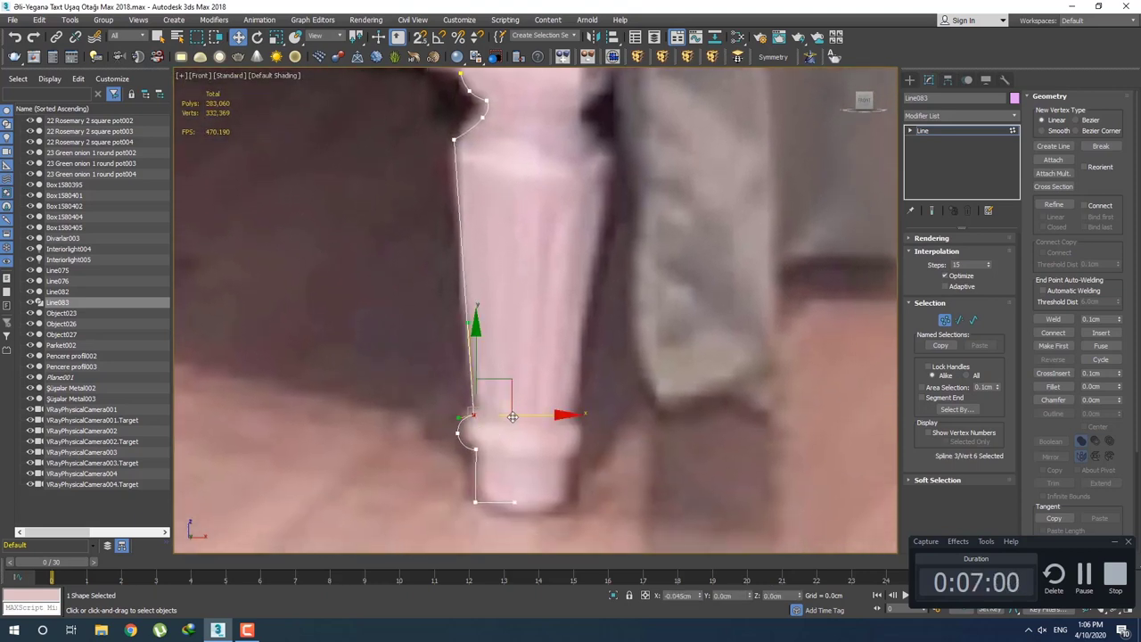
left_click(541, 377)
mouse_move(505, 319)
middle_mouse_down()
mouse_move(484, 306)
mouse_move(481, 324)
mouse_move(476, 247)
middle_mouse_up()
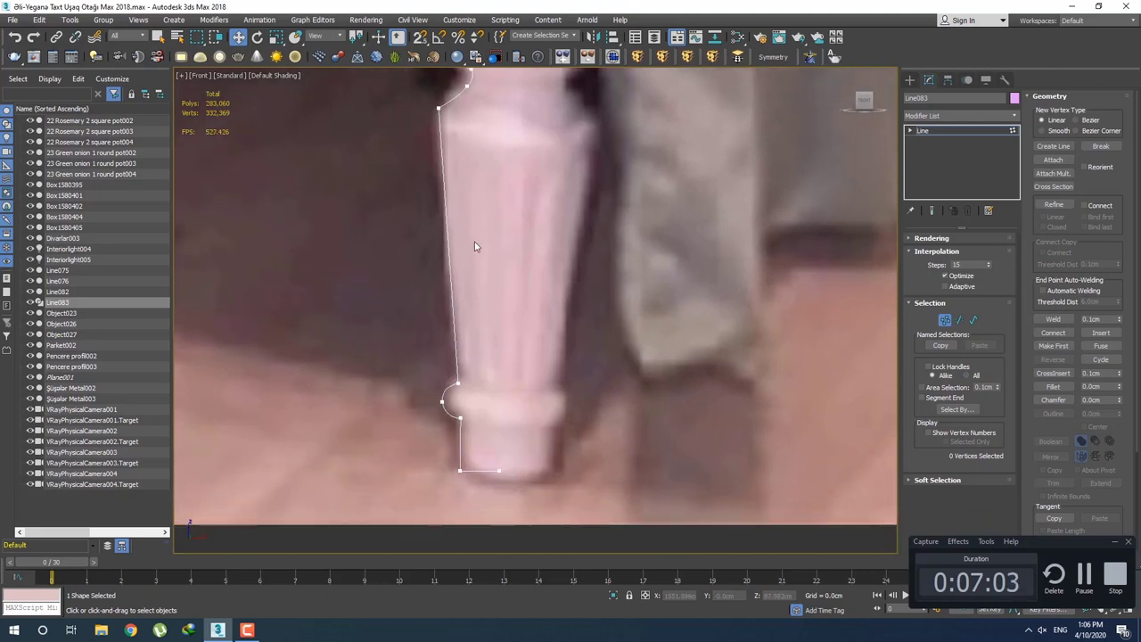
left_click(458, 385)
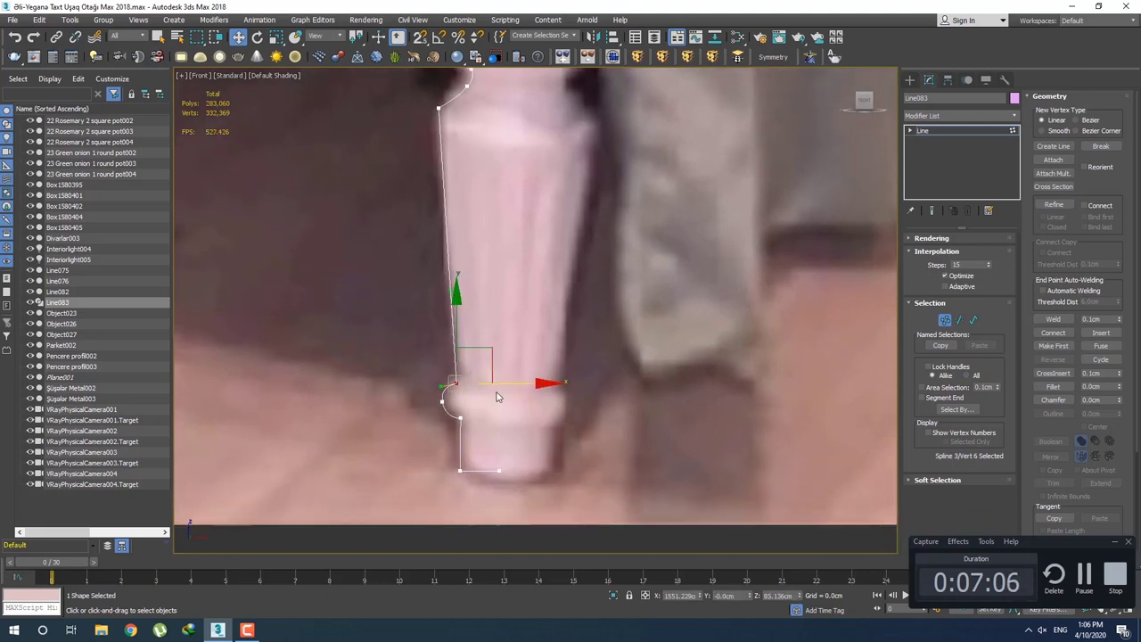
left_click(440, 402)
Nudge the bottom arc's left vertex slightly upward to follow the leg's bead.
scroll(441, 402, "up", 3)
left_click(446, 406)
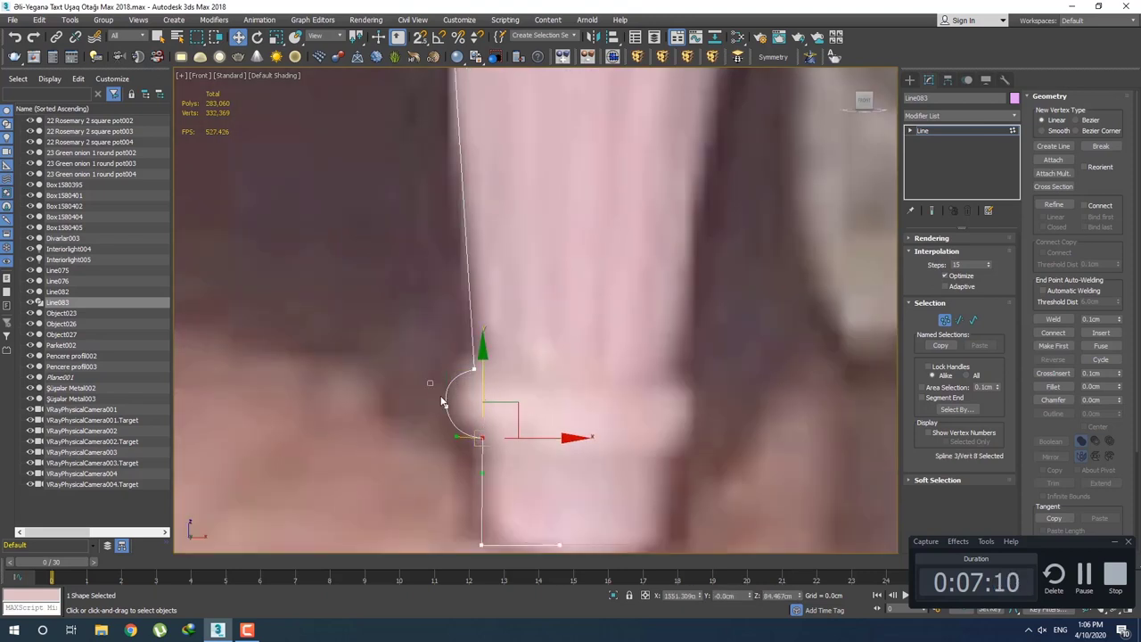
left_click_drag(469, 399, 479, 371)
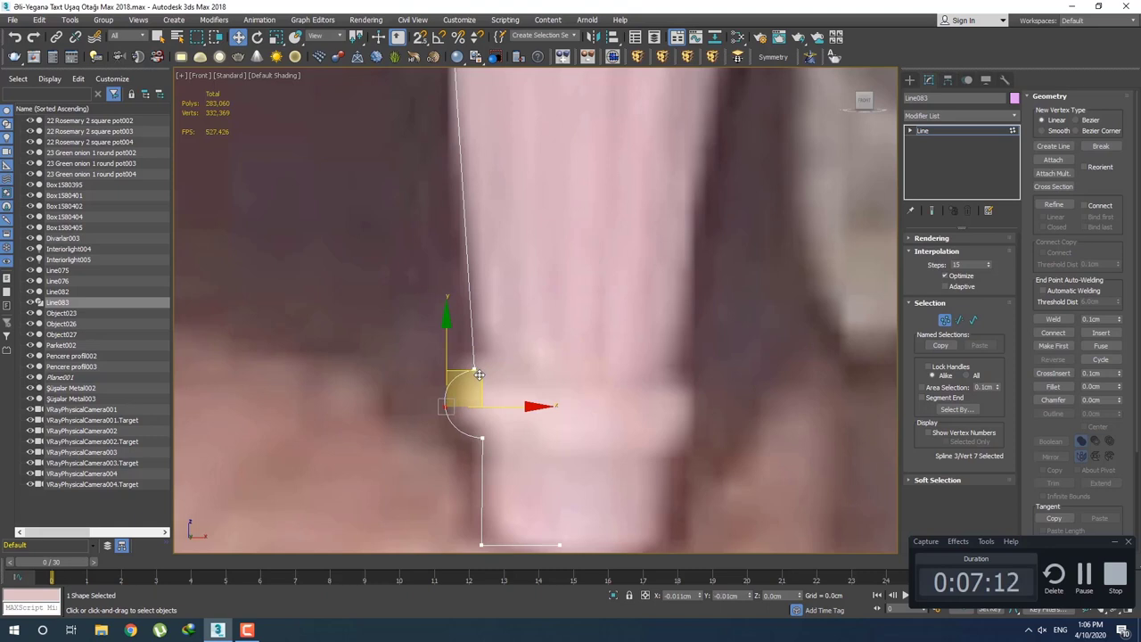
left_click(474, 370)
scroll(464, 392, "up", 3)
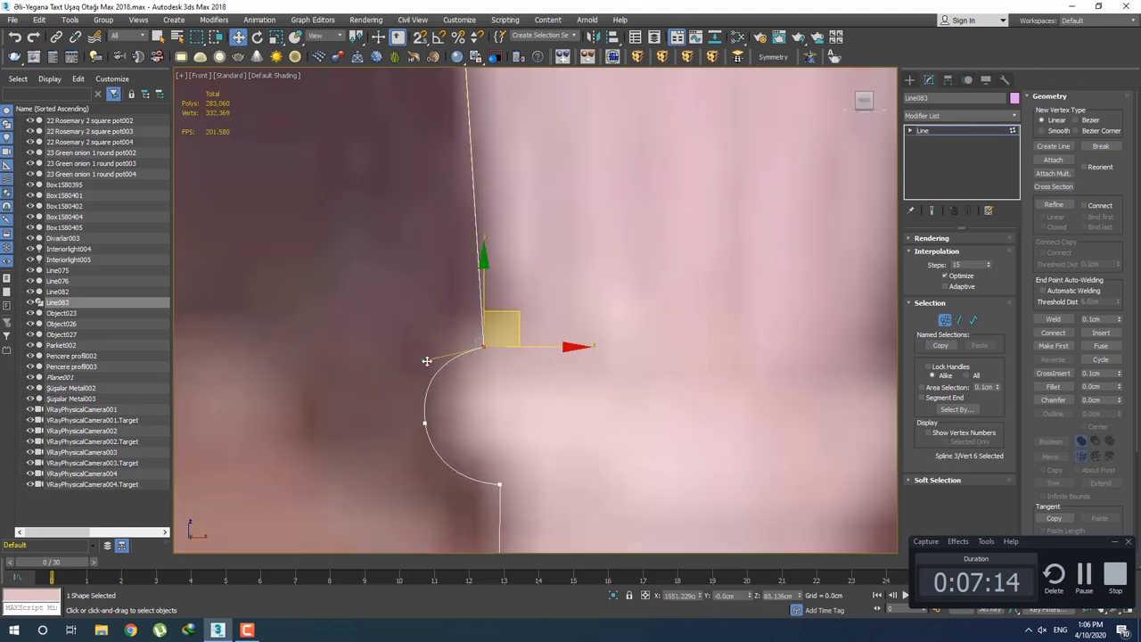
left_click(573, 390)
scroll(552, 324, "down", 3)
scroll(509, 443, "down", 4)
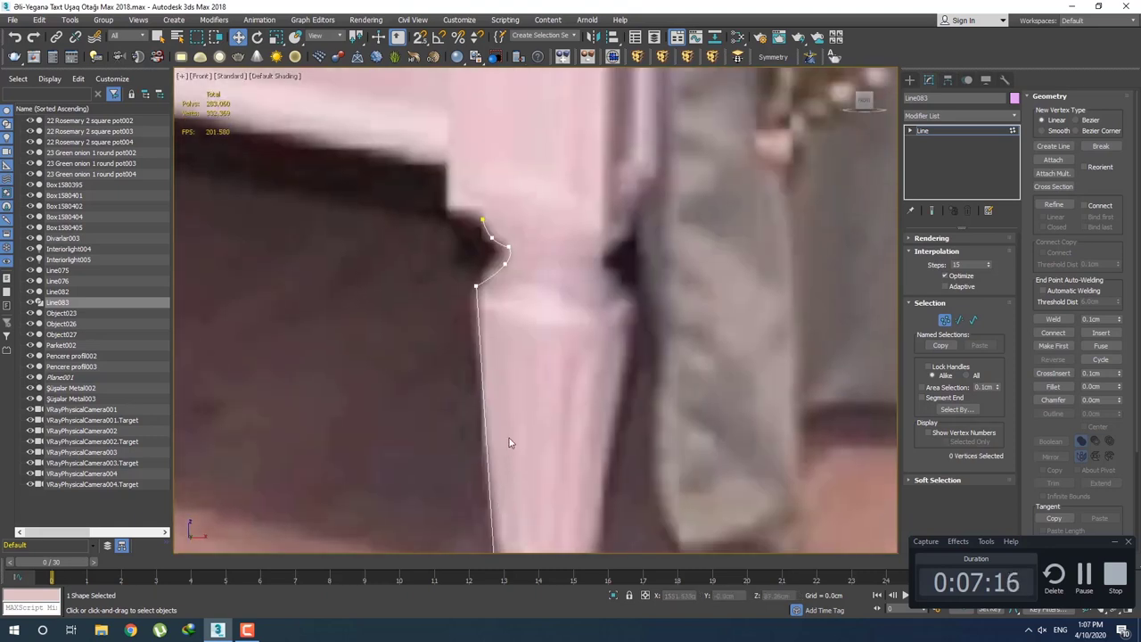
scroll(484, 303, "up", 2)
scroll(484, 303, "up", 2)
Make the vertex at the base of the top curve Bezier Corner and reshape its handles.
left_click(484, 301)
scroll(484, 303, "up", 2)
right_click(484, 308)
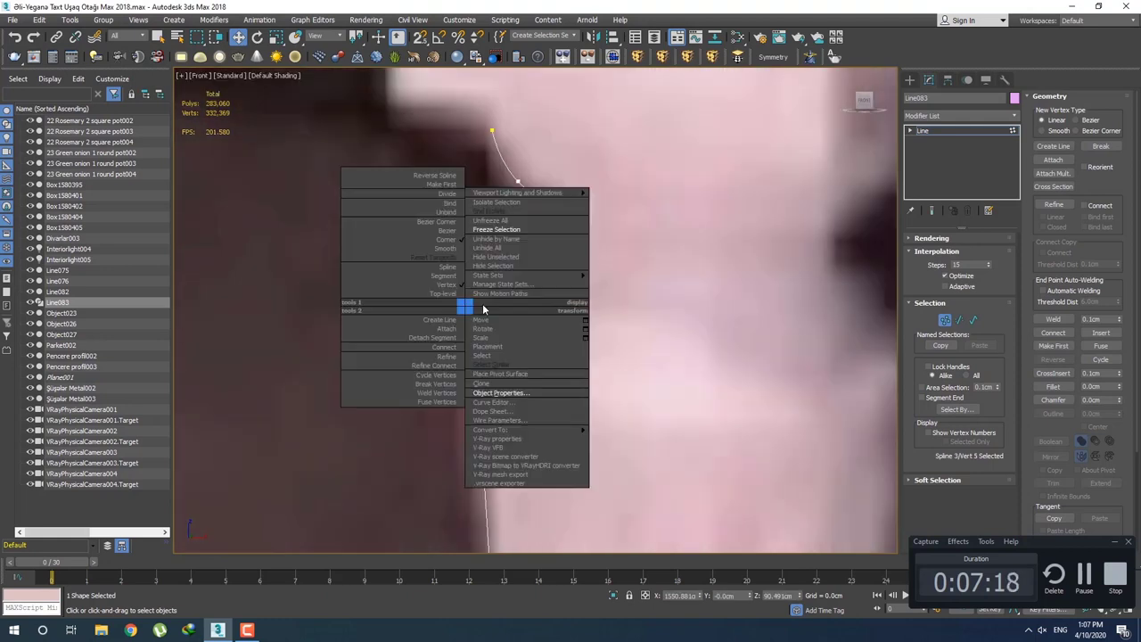
left_click(443, 221)
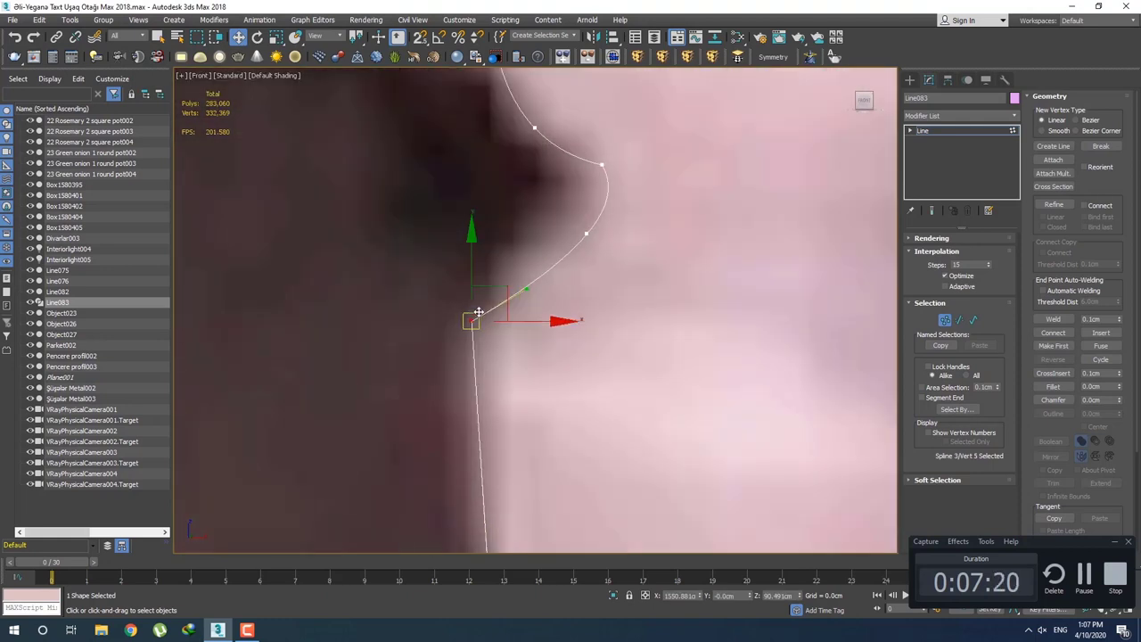
left_click_drag(528, 290, 487, 263)
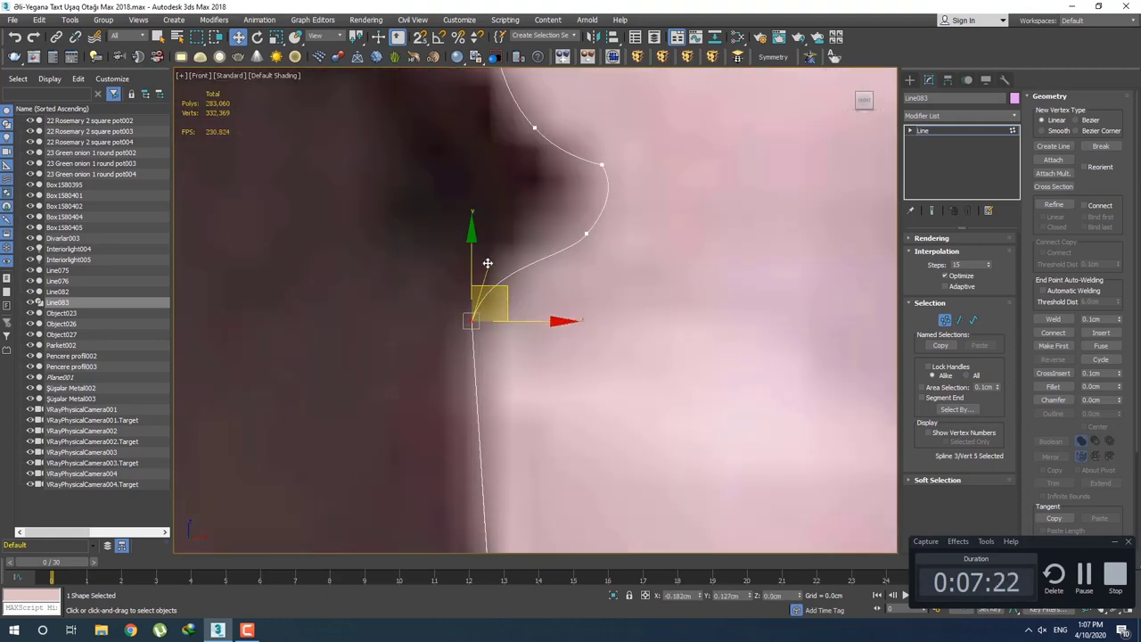
scroll(494, 306, "up", 2)
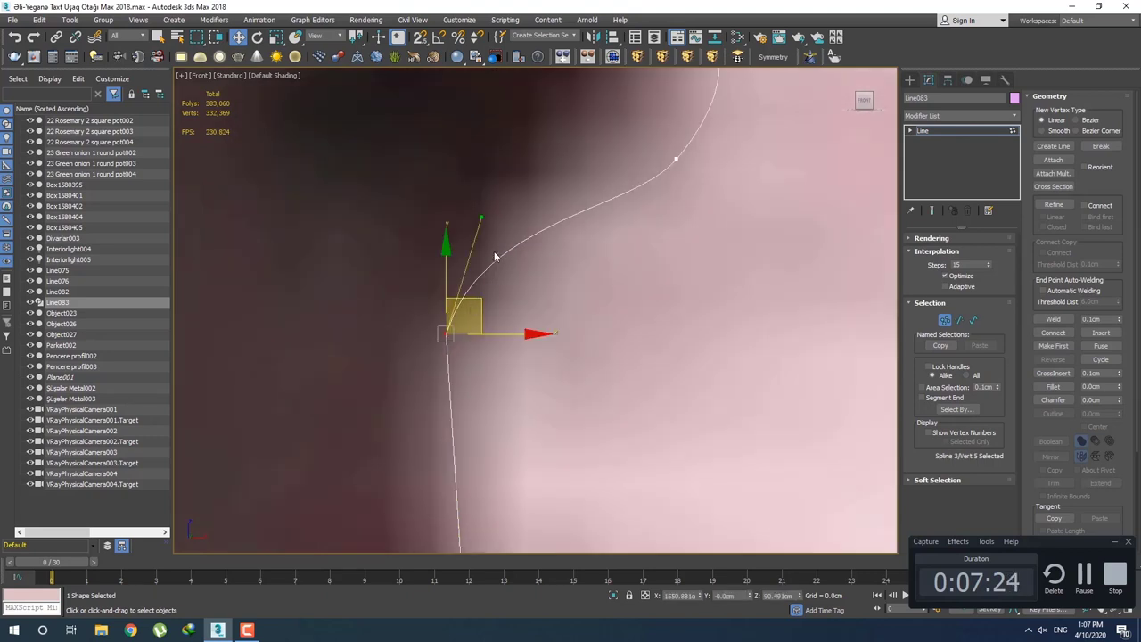
left_click_drag(480, 218, 440, 220)
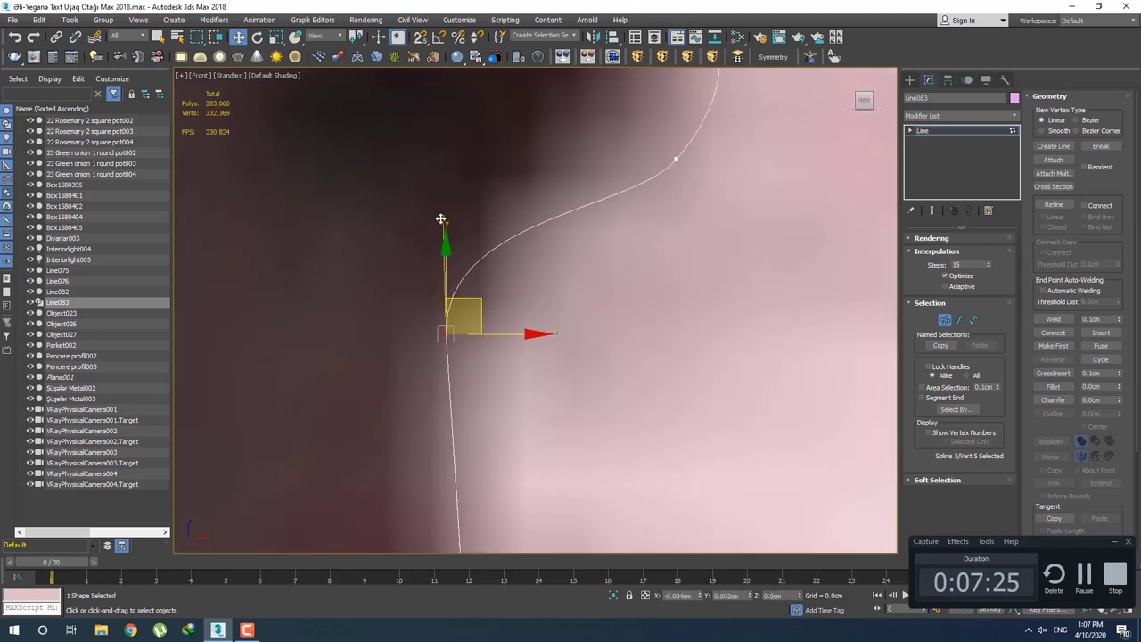
left_click(561, 248)
scroll(582, 314, "down", 2)
scroll(582, 314, "down", 3)
Move the top curve's lower vertex slightly down to fit the leg's edge.
left_click(500, 246)
scroll(499, 246, "up", 3)
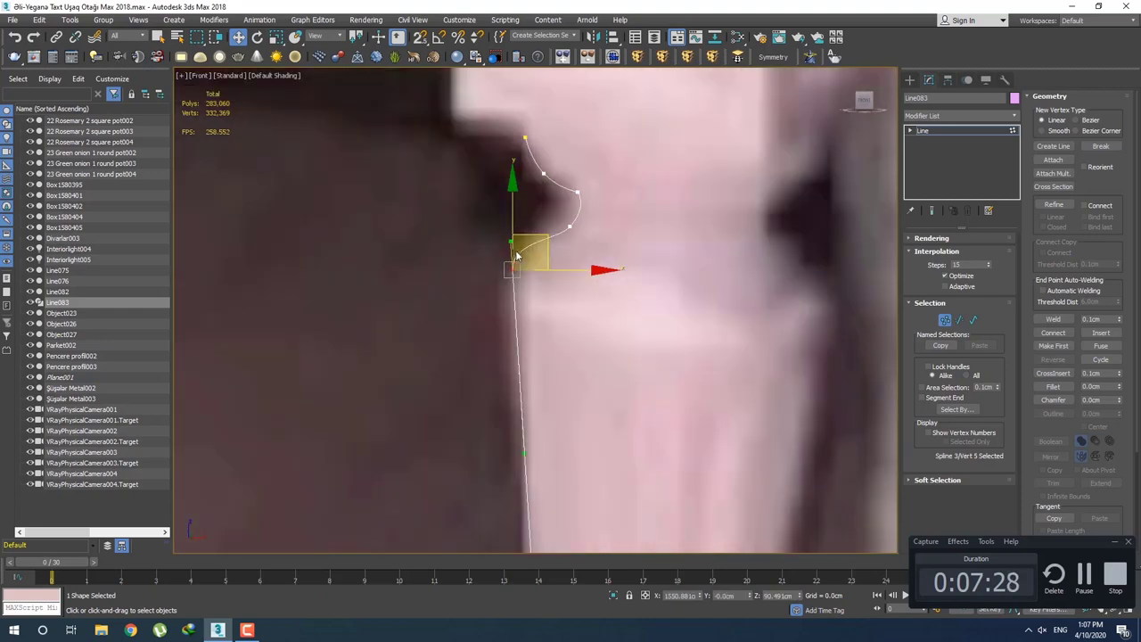
left_click_drag(513, 216, 512, 228)
scroll(492, 276, "down", 3)
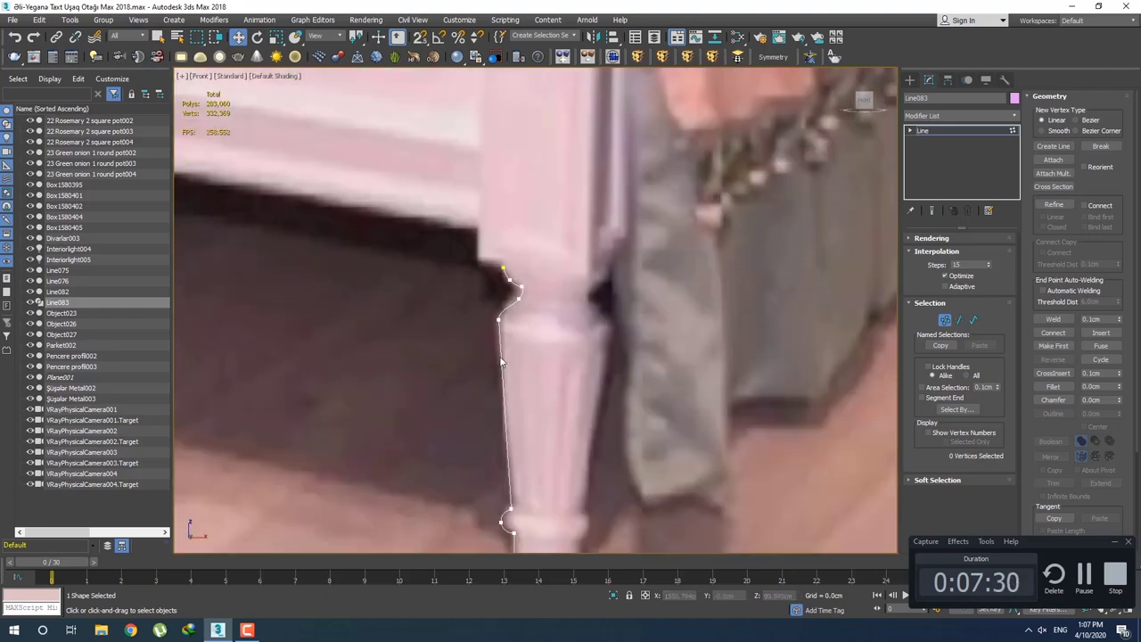
middle_click_drag(492, 294, 496, 406)
scroll(496, 406, "up", 2)
scroll(502, 369, "up", 2)
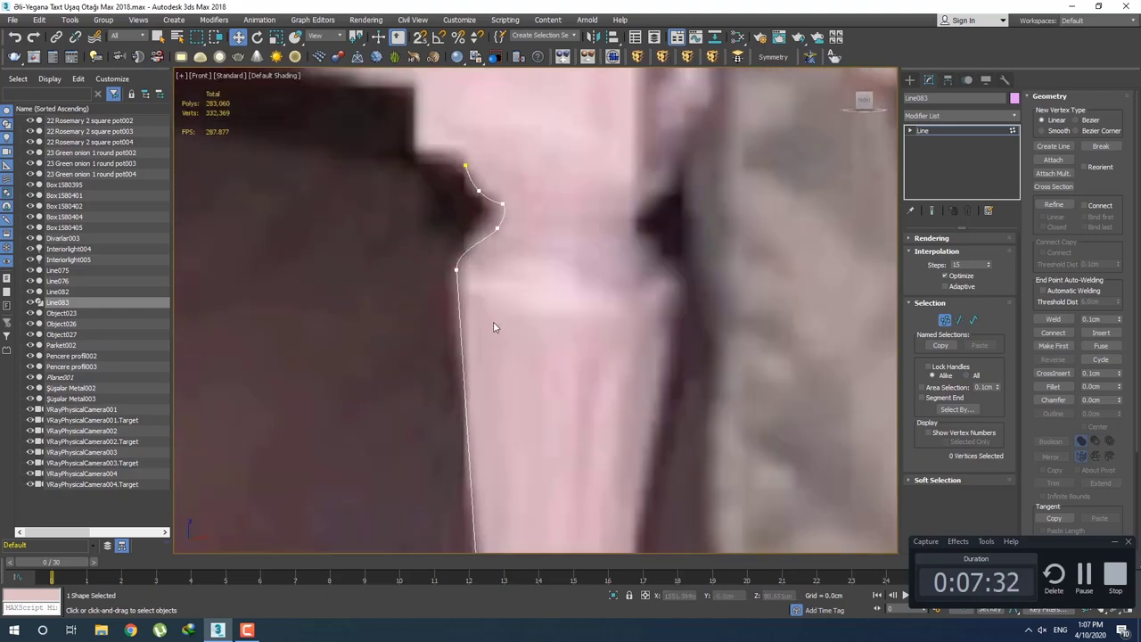
Nudge another top-curve vertex so the notch follows the photo's outline.
middle_click_drag(479, 318, 484, 369)
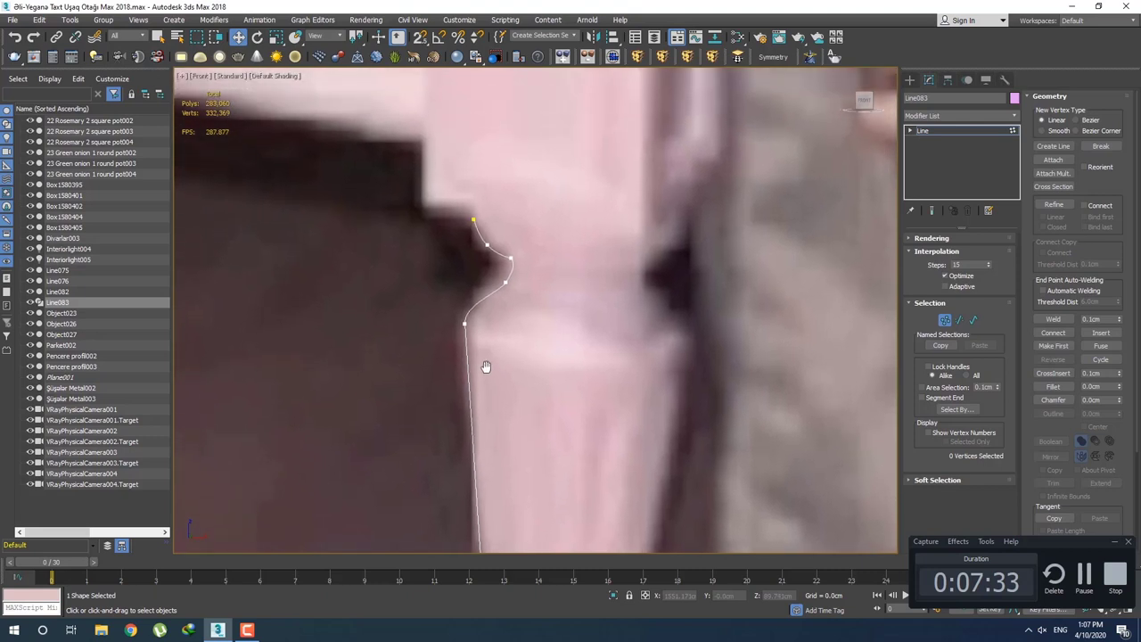
left_click(505, 282)
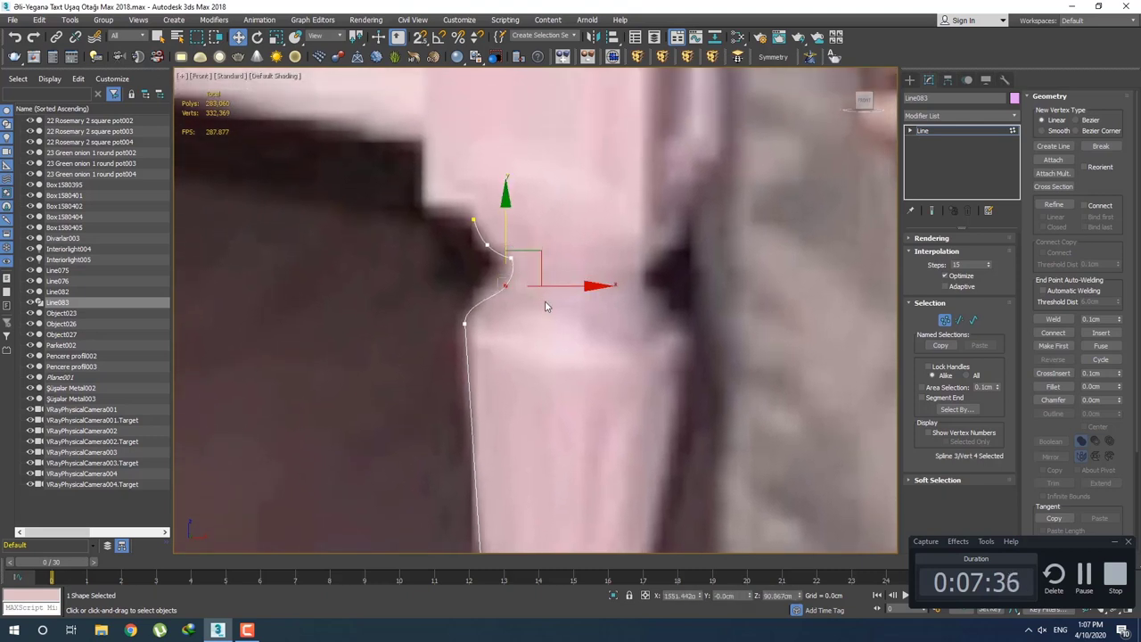
middle_click_drag(548, 315, 525, 334)
left_click_drag(531, 337, 482, 284)
left_click(500, 294)
scroll(499, 289, "up", 2)
scroll(499, 289, "down", 5)
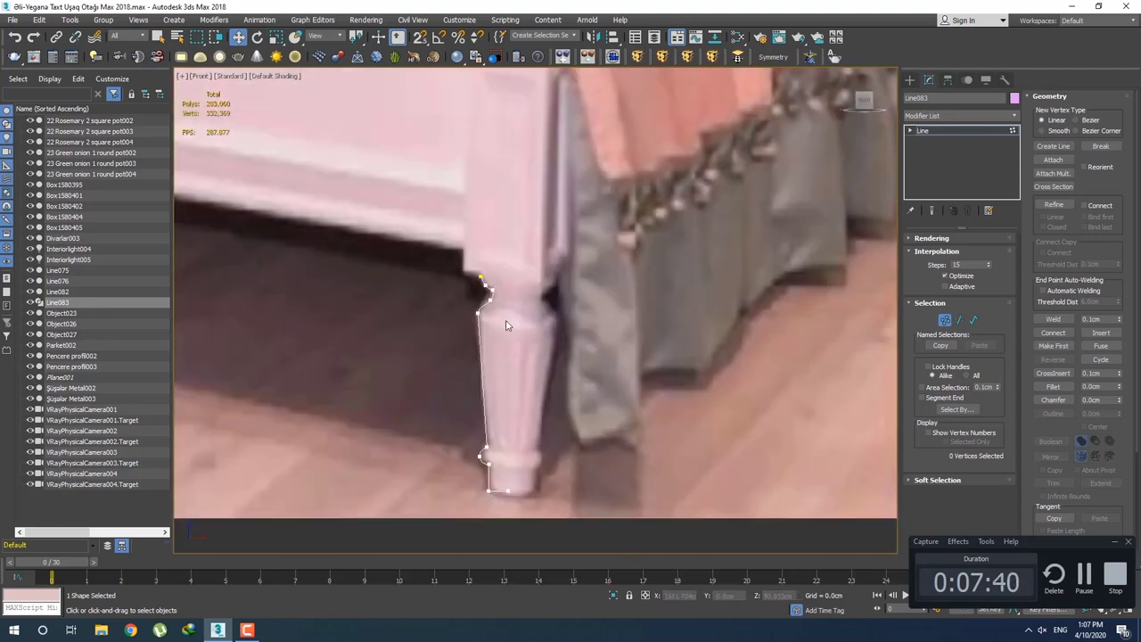
scroll(527, 348, "down", 2)
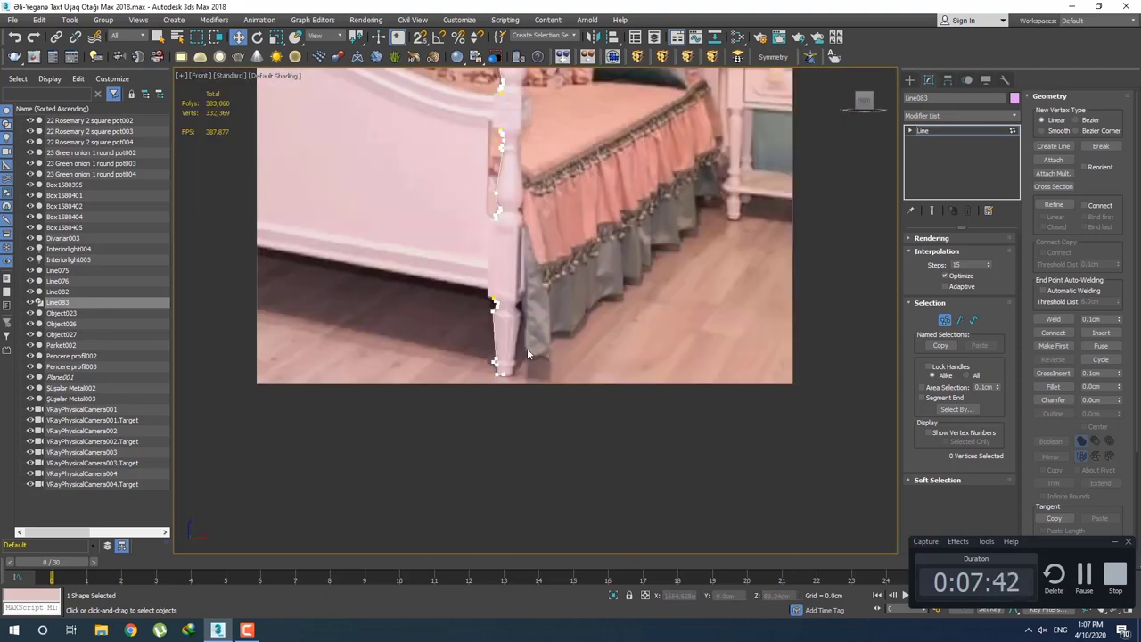
Isolate the profile spline with Alt+Q to inspect it, then end isolation to restore the photo.
scroll(703, 261, "up", 1)
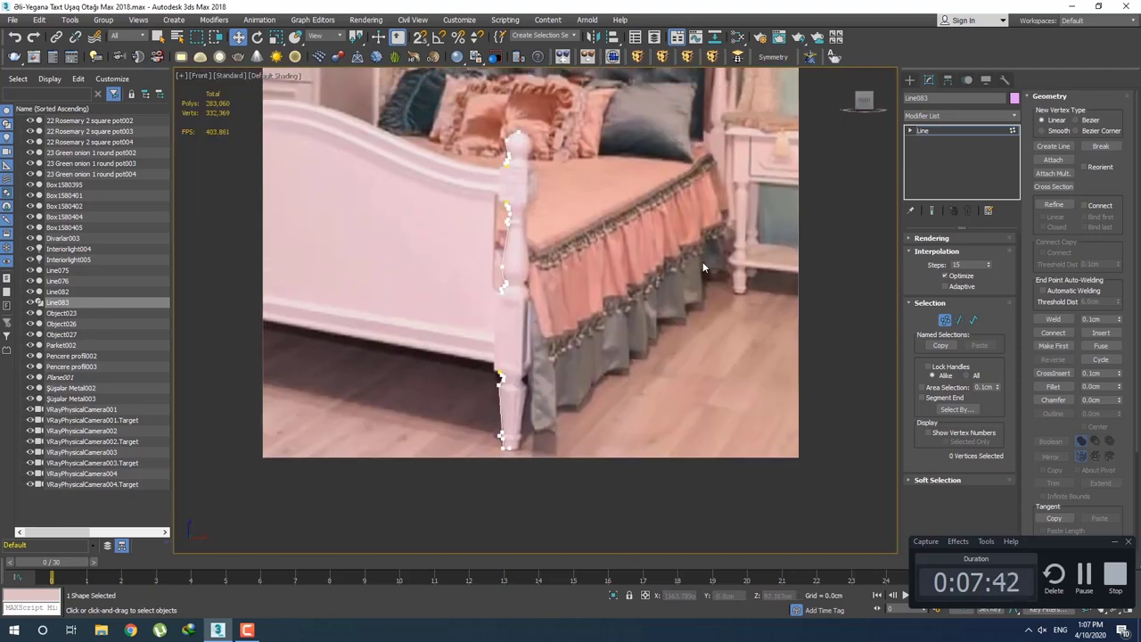
left_click(909, 79)
scroll(547, 330, "down", 1)
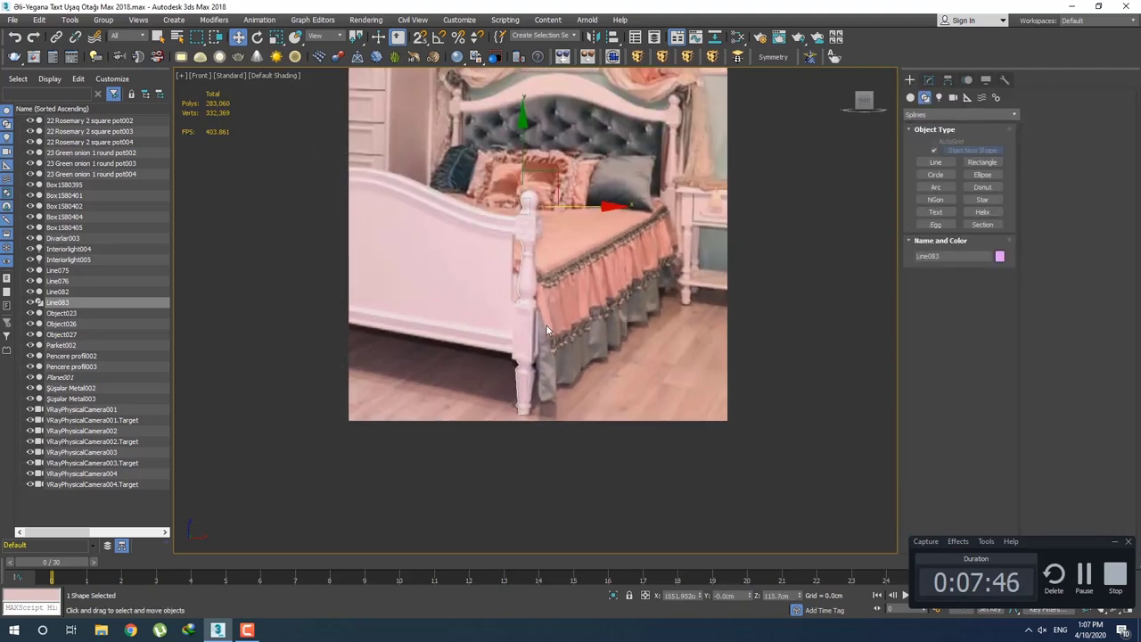
key("alt+q")
left_click(612, 346)
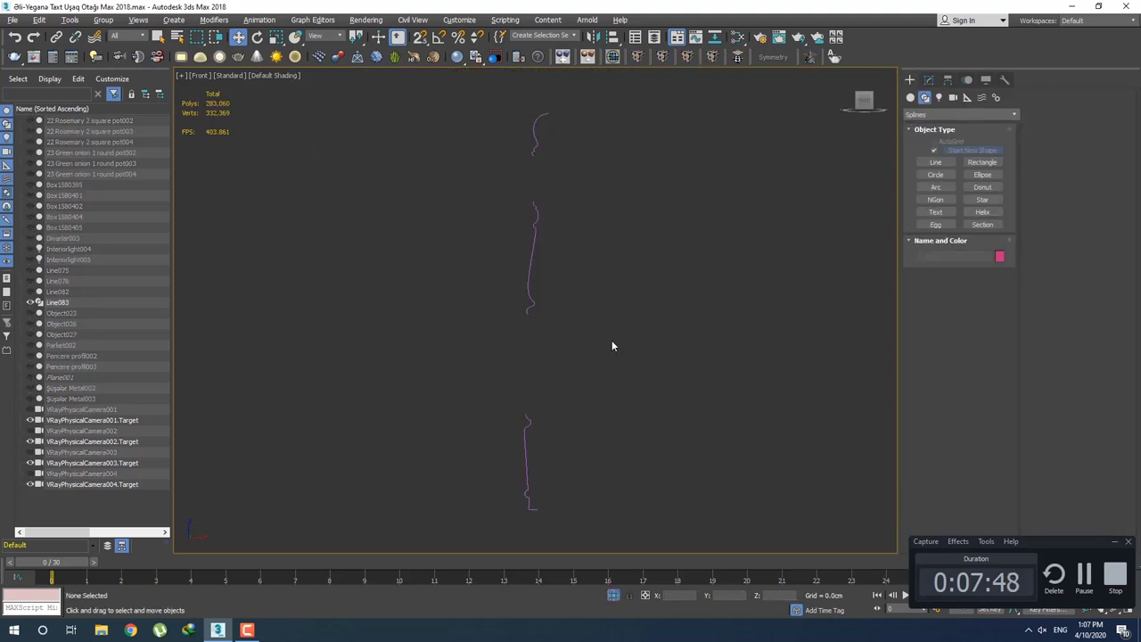
scroll(603, 344, "down", 2)
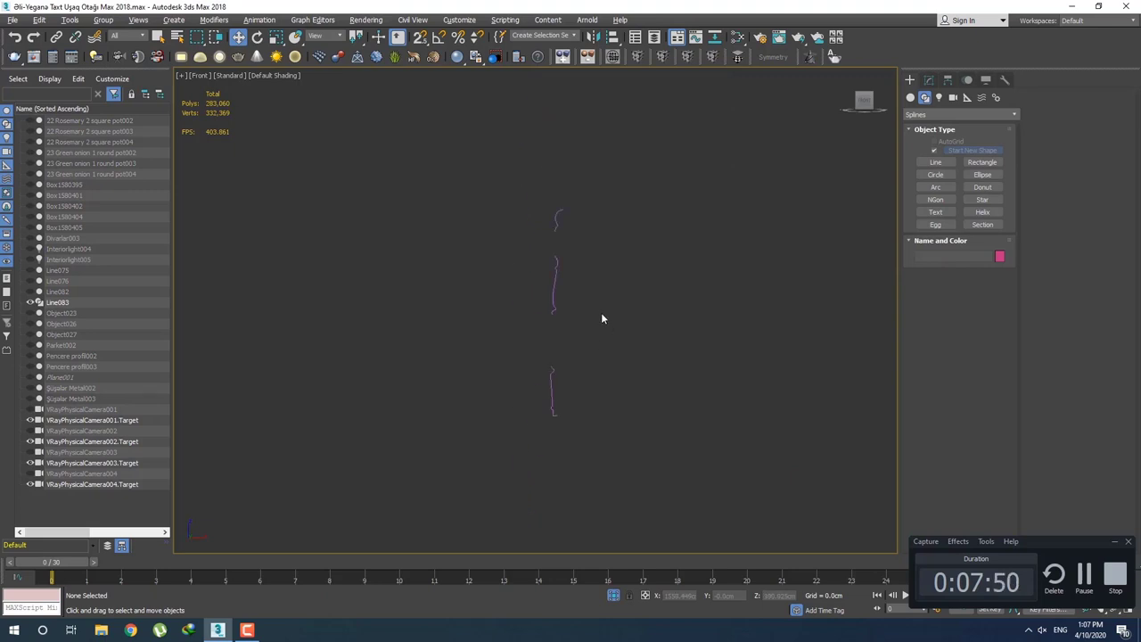
right_click(603, 318)
left_click(637, 259)
scroll(546, 296, "up", 1)
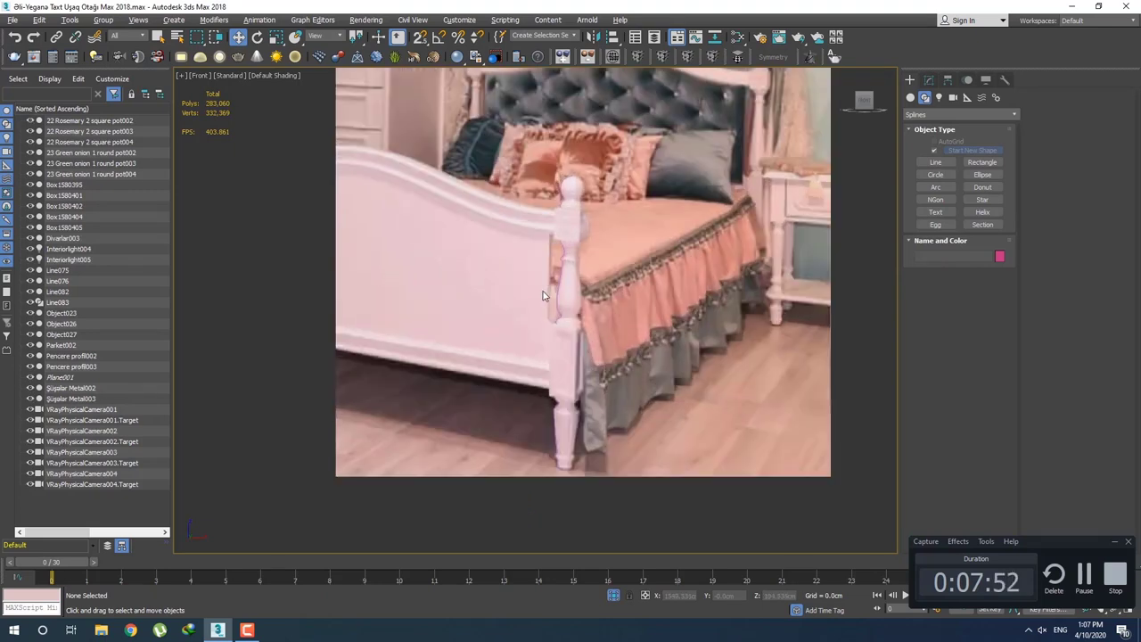
Shift-drag Line083 to the right and confirm a Copy named Line084.
left_click(543, 295)
scroll(539, 276, "down", 1)
scroll(538, 266, "down", 1)
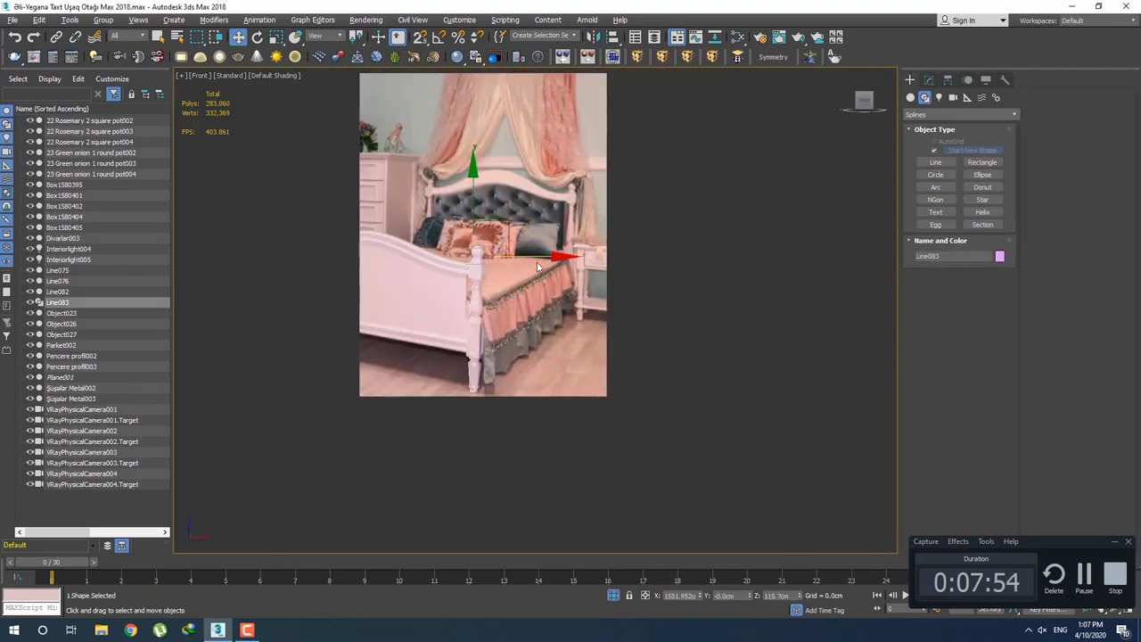
left_click_drag(538, 266, 739, 276)
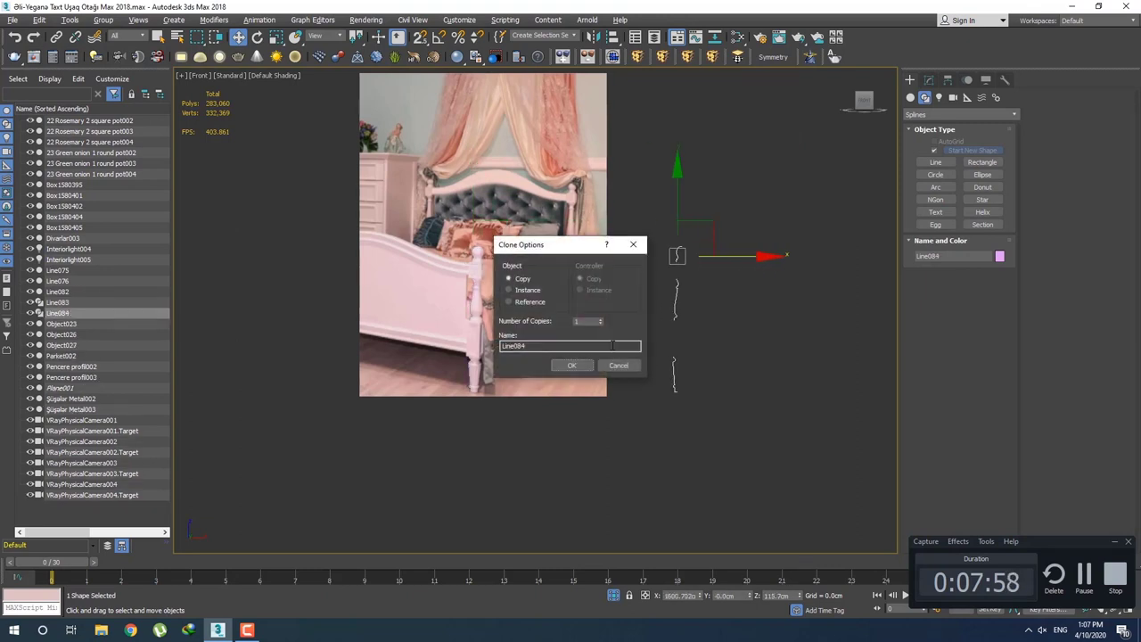
left_click(570, 365)
Select the copied profile Line084 and show it in the Modify panel.
left_click(701, 322)
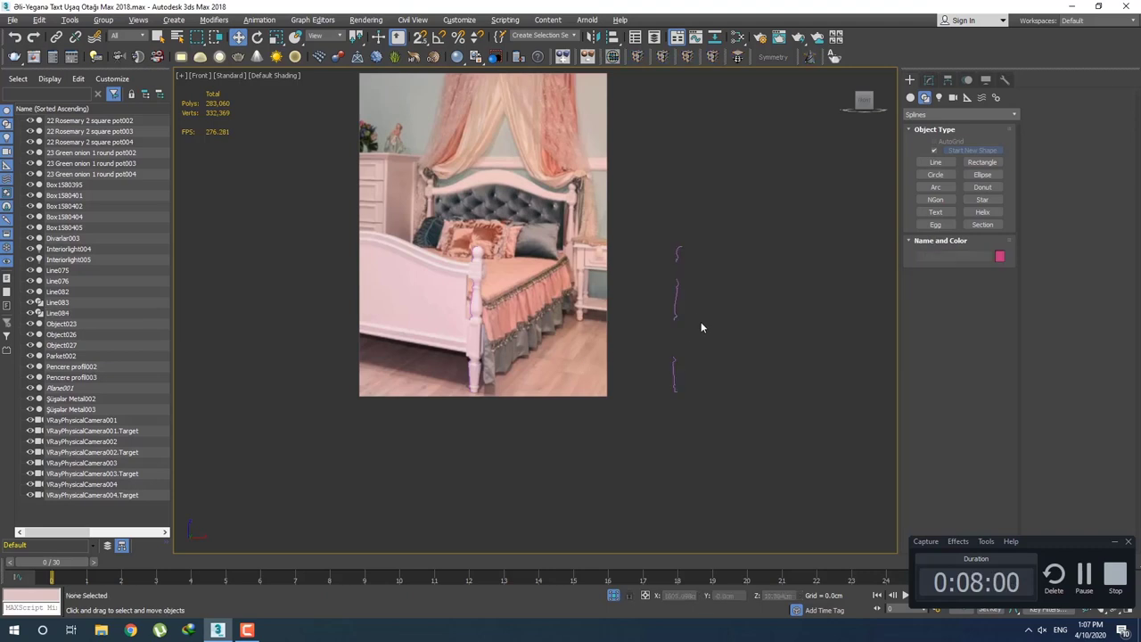
scroll(701, 322, "up", 2)
scroll(660, 312, "up", 1)
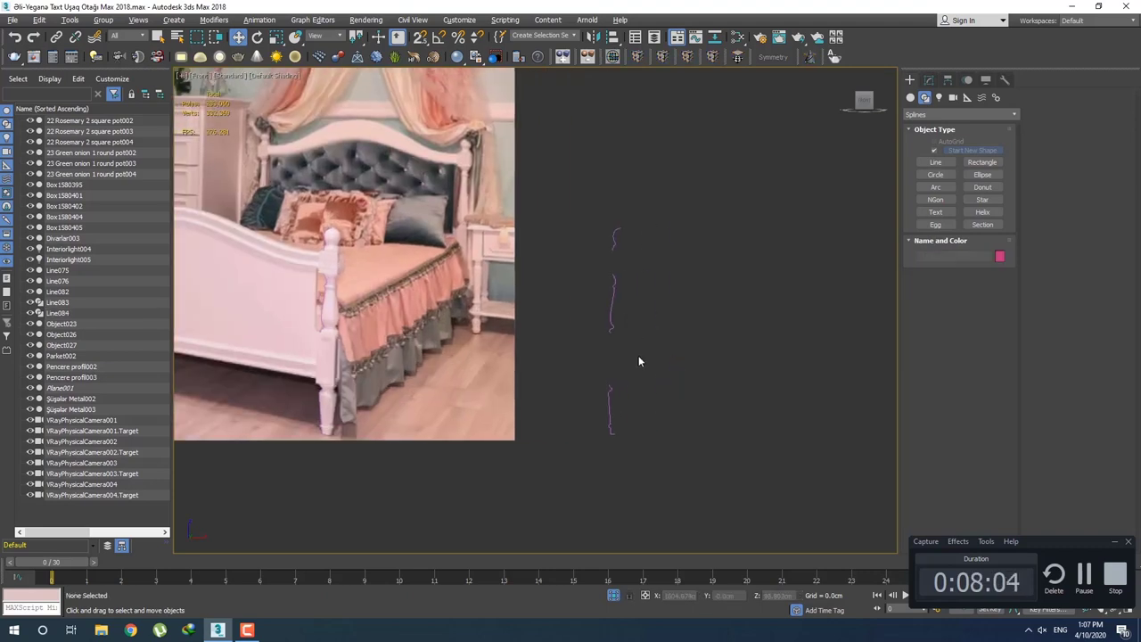
left_click_drag(638, 400, 607, 234)
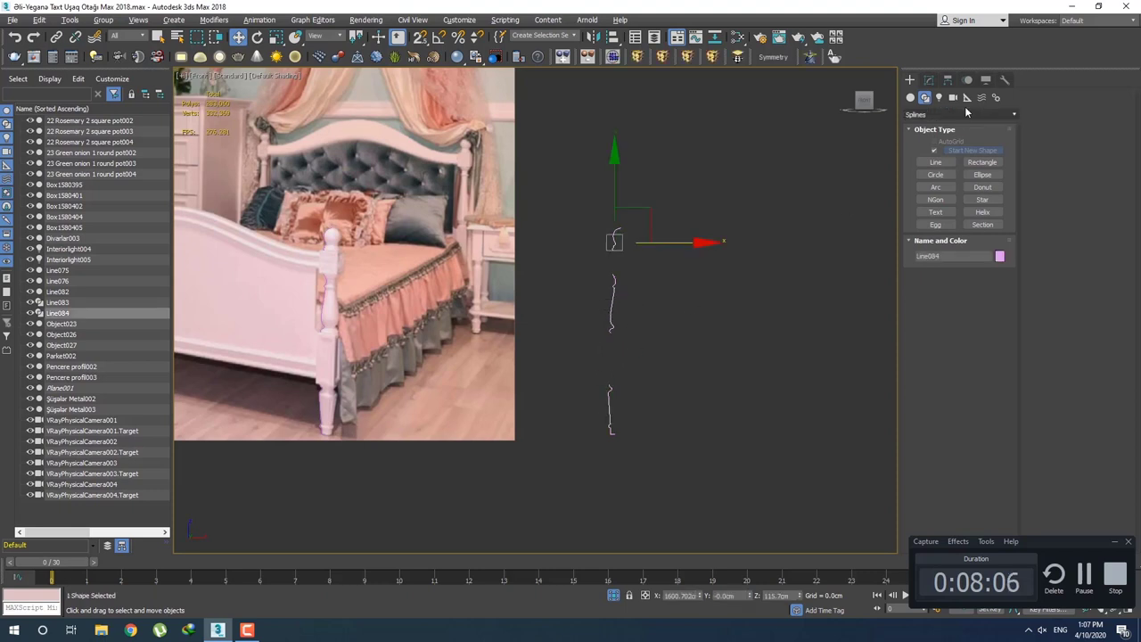
left_click(929, 79)
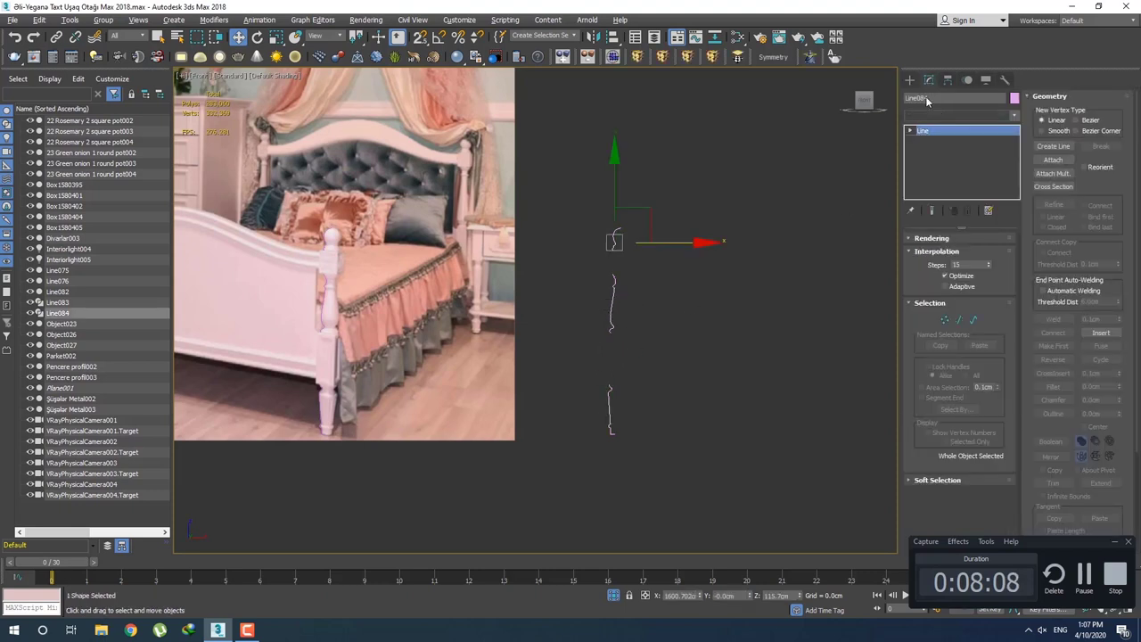
Delete the backup Line084 and apply a Lathe modifier to Line083.
scroll(703, 300, "down", 2)
key("Delete")
scroll(519, 291, "up", 4)
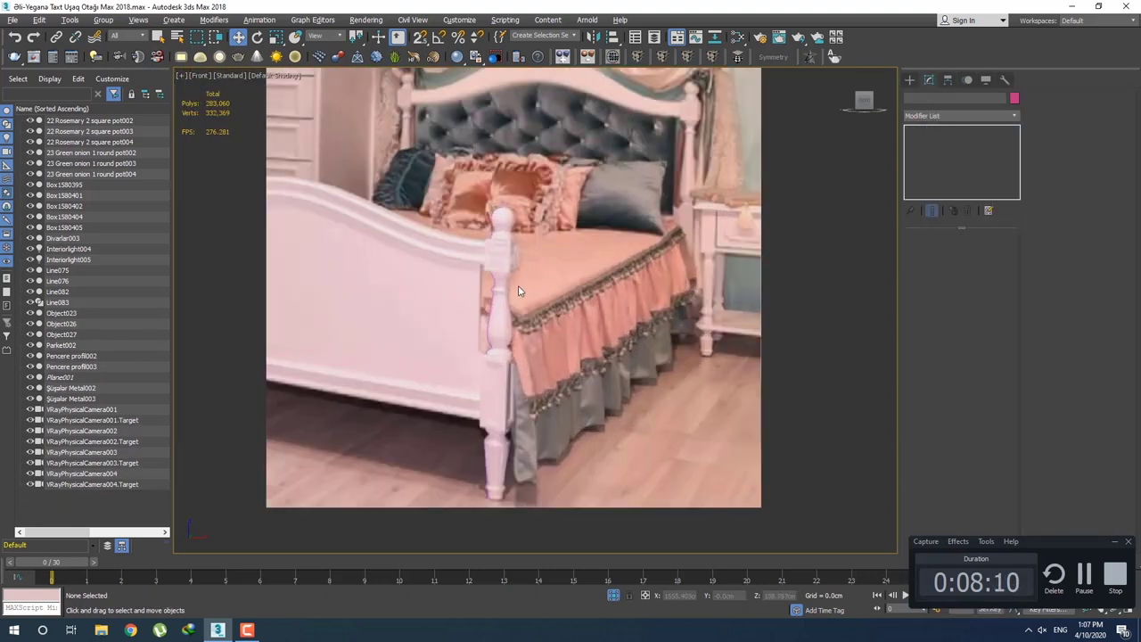
left_click(498, 293)
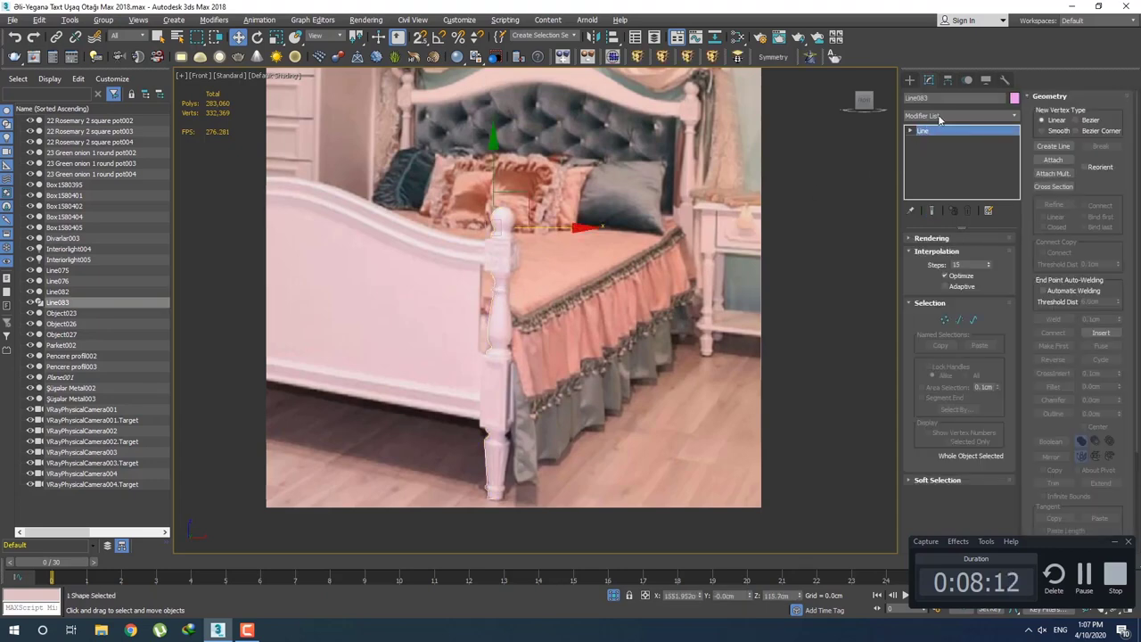
left_click(938, 117)
scroll(949, 267, "down", 10)
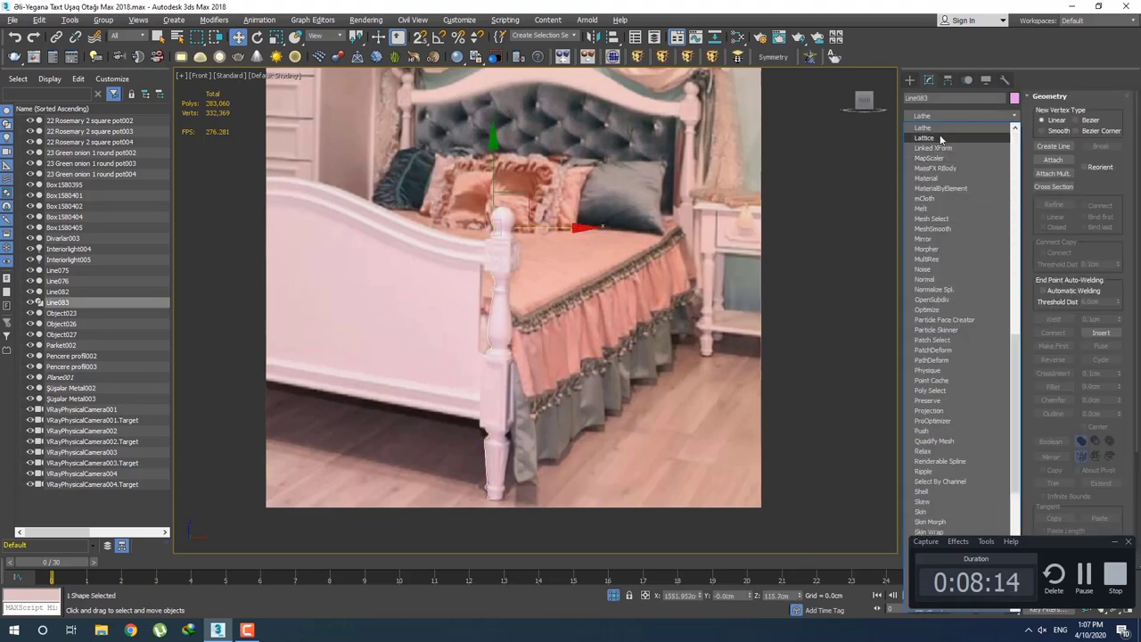
left_click(942, 140)
Move the Lathe Axis sub-object right along X to widen the post.
left_click(918, 195)
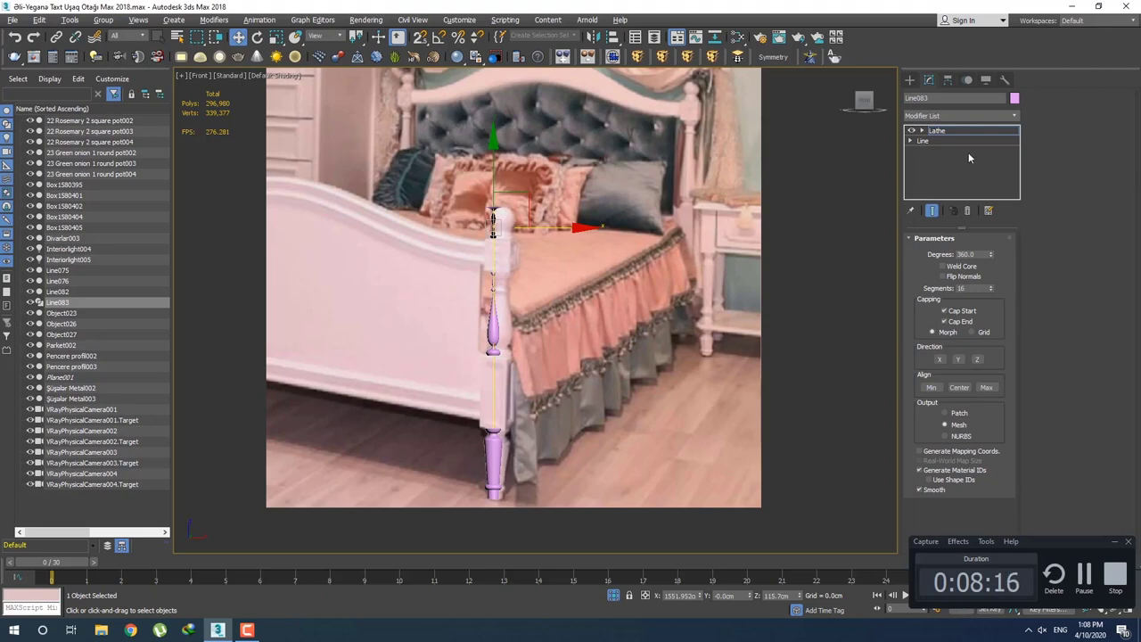
scroll(515, 257, "up", 3)
left_click_drag(524, 205, 542, 207)
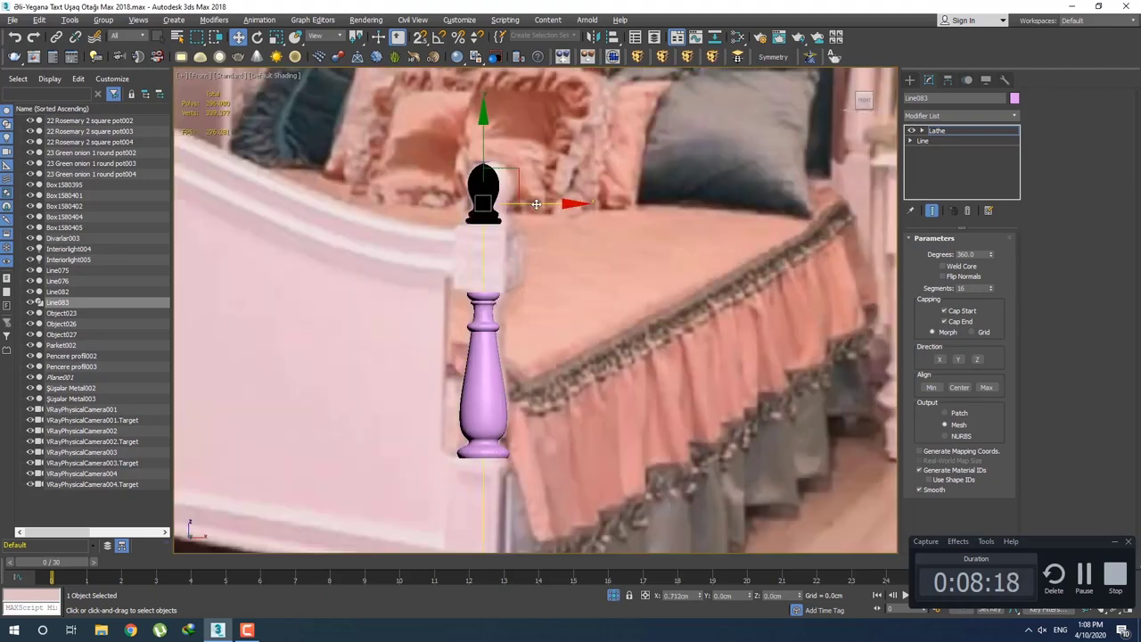
scroll(545, 282, "up", 3)
scroll(568, 294, "up", 2)
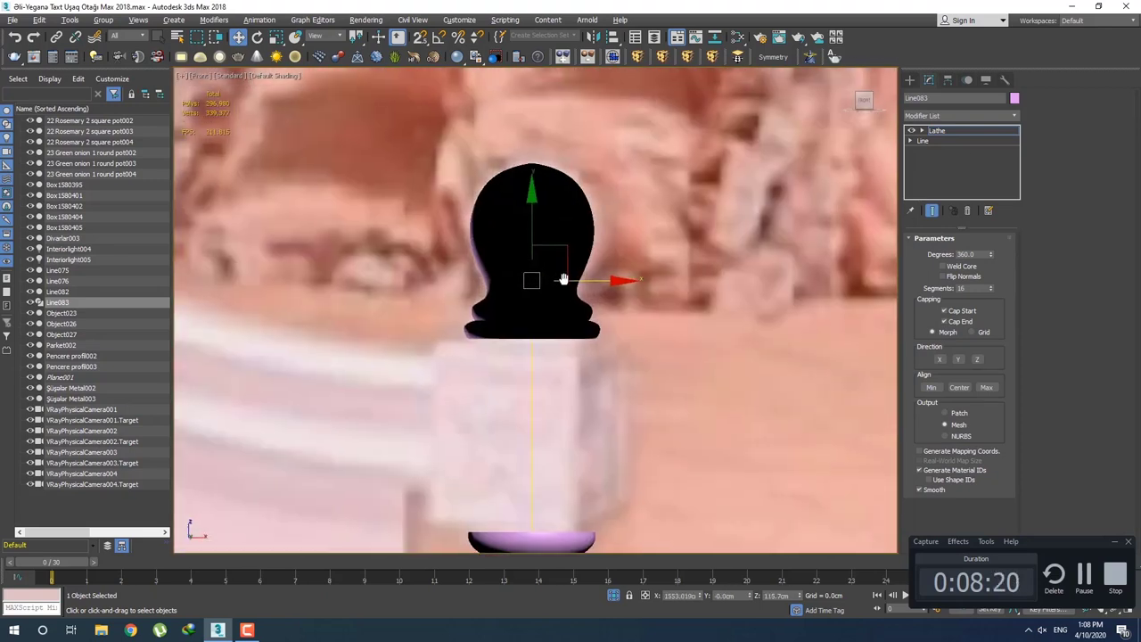
scroll(570, 303, "up", 2)
scroll(570, 301, "up", 2)
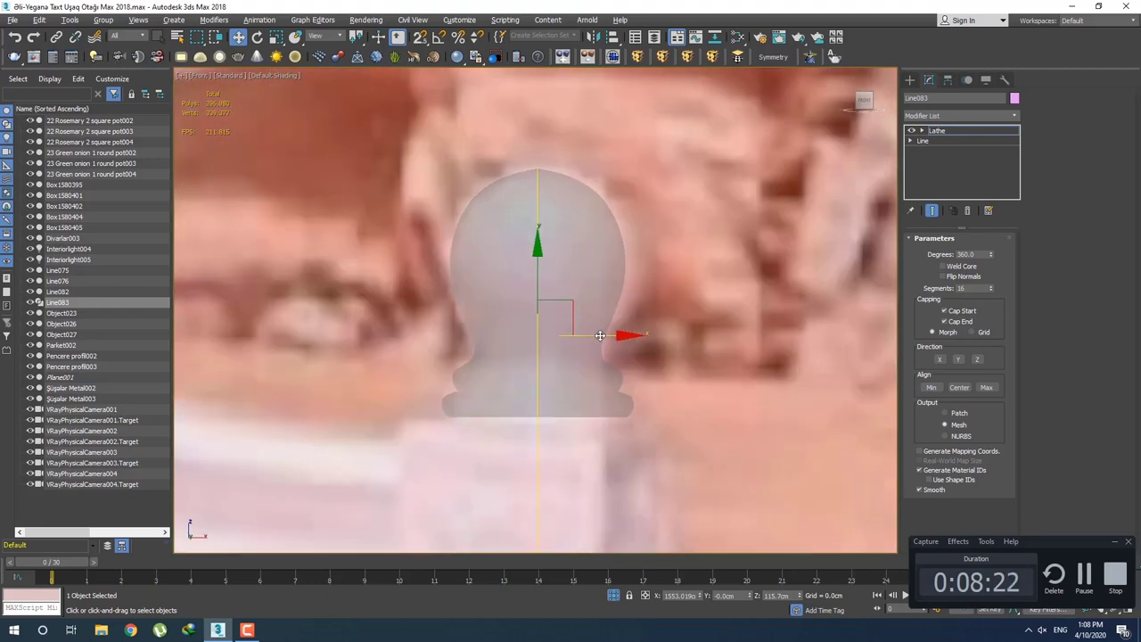
Fine-tune the Lathe axis position so the post's width matches the photo.
left_click_drag(600, 335, 606, 348)
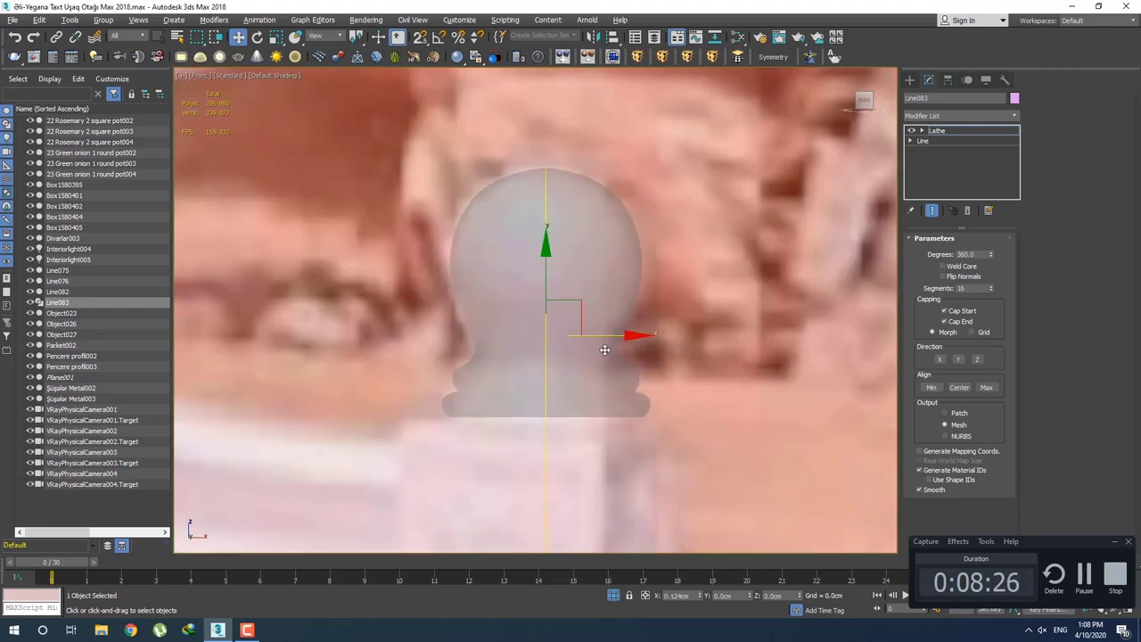
scroll(579, 352, "down", 2)
scroll(559, 354, "down", 3)
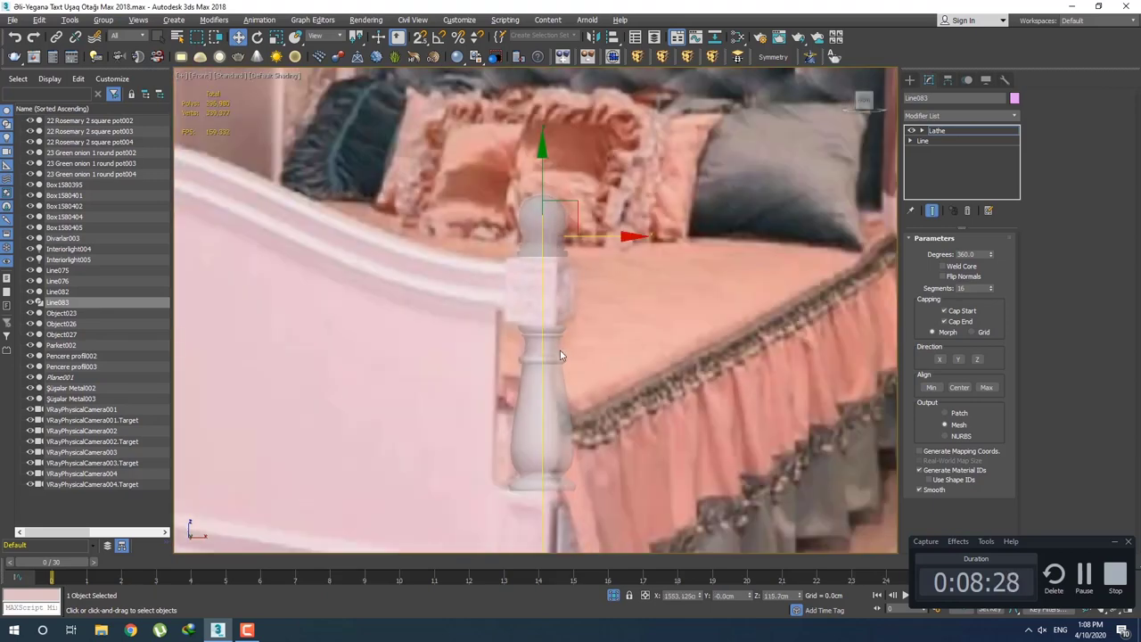
middle_click_drag(560, 355, 554, 305)
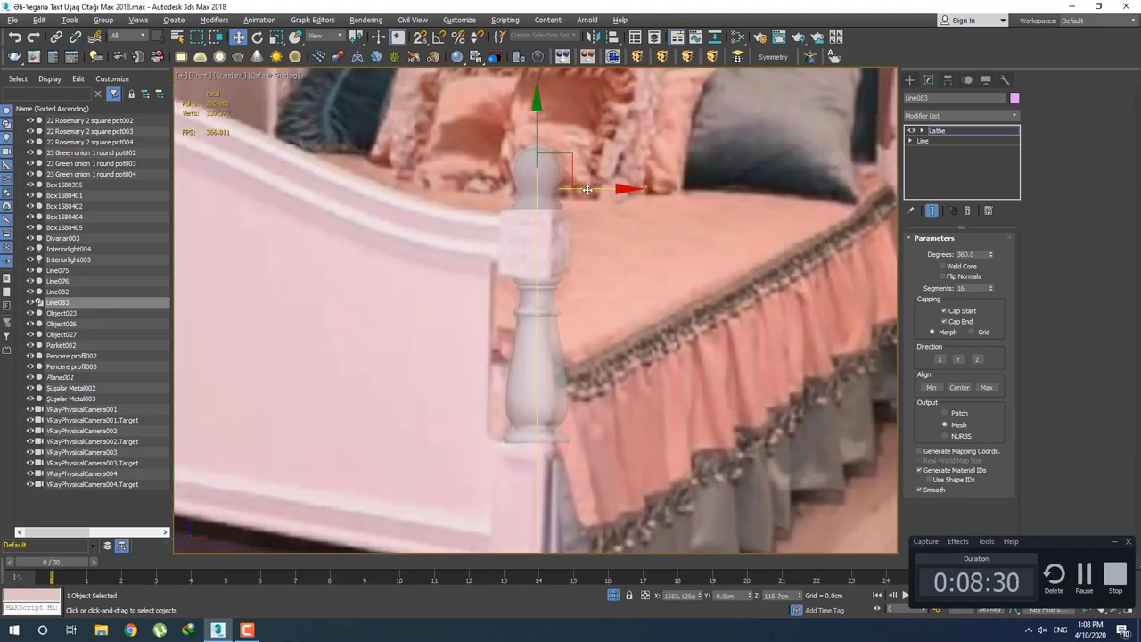
left_click_drag(588, 190, 582, 191)
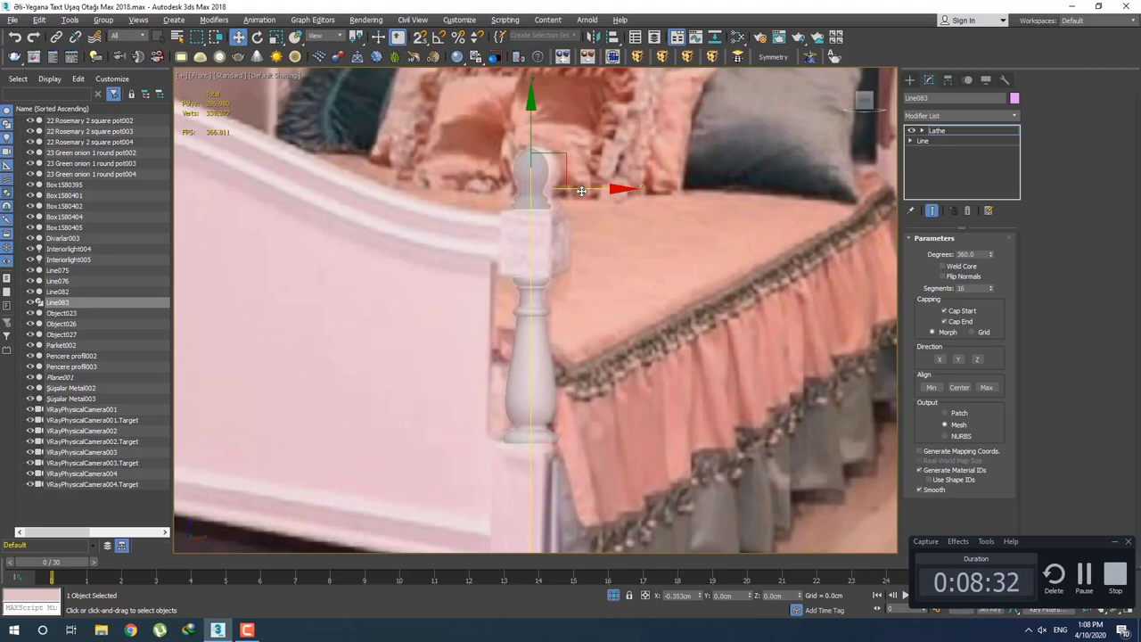
mouse_move(546, 402)
middle_mouse_down()
mouse_move(529, 177)
mouse_move(531, 380)
middle_mouse_up()
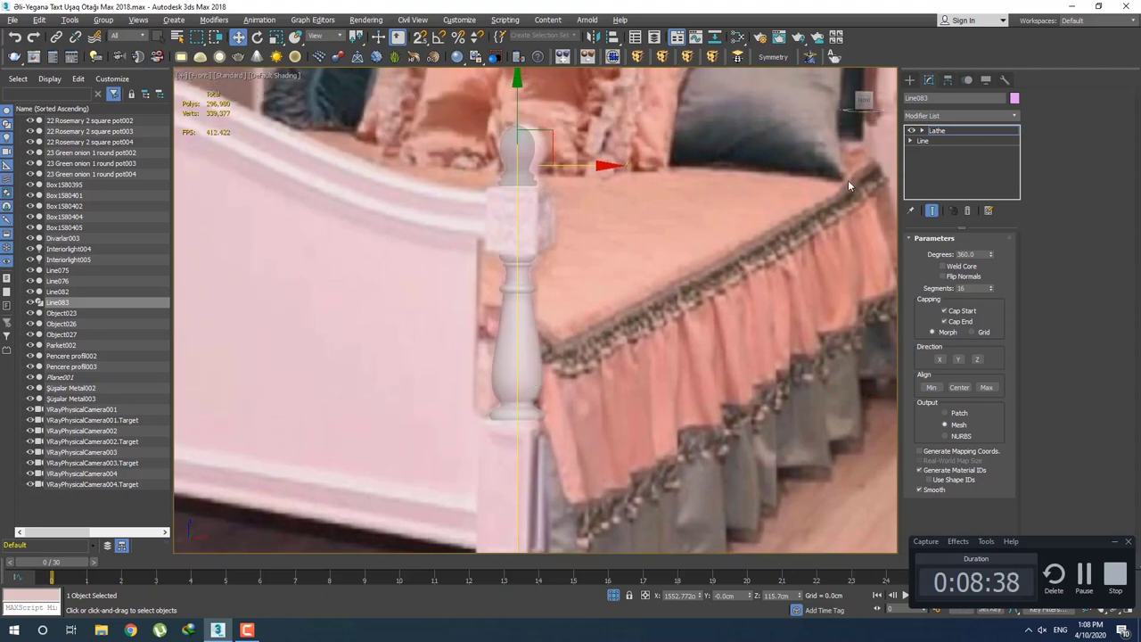
Delete Line083's Lathe modifier and select the whole profile at Spline sub-object level.
right_click(937, 132)
left_click(963, 149)
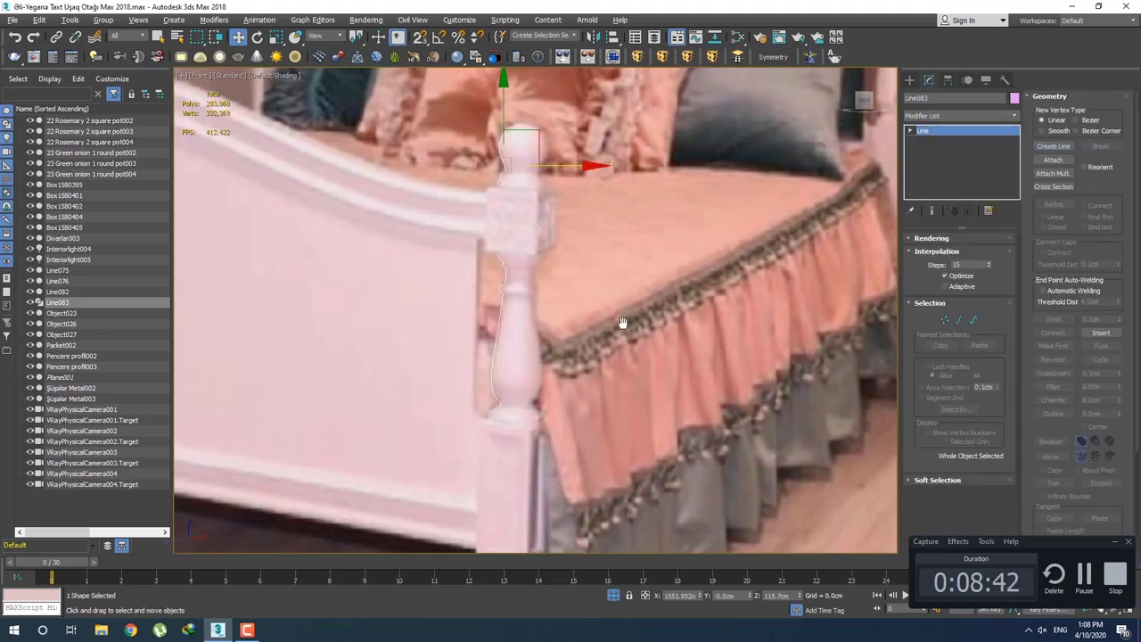
scroll(623, 323, "down", 2)
left_click(973, 319)
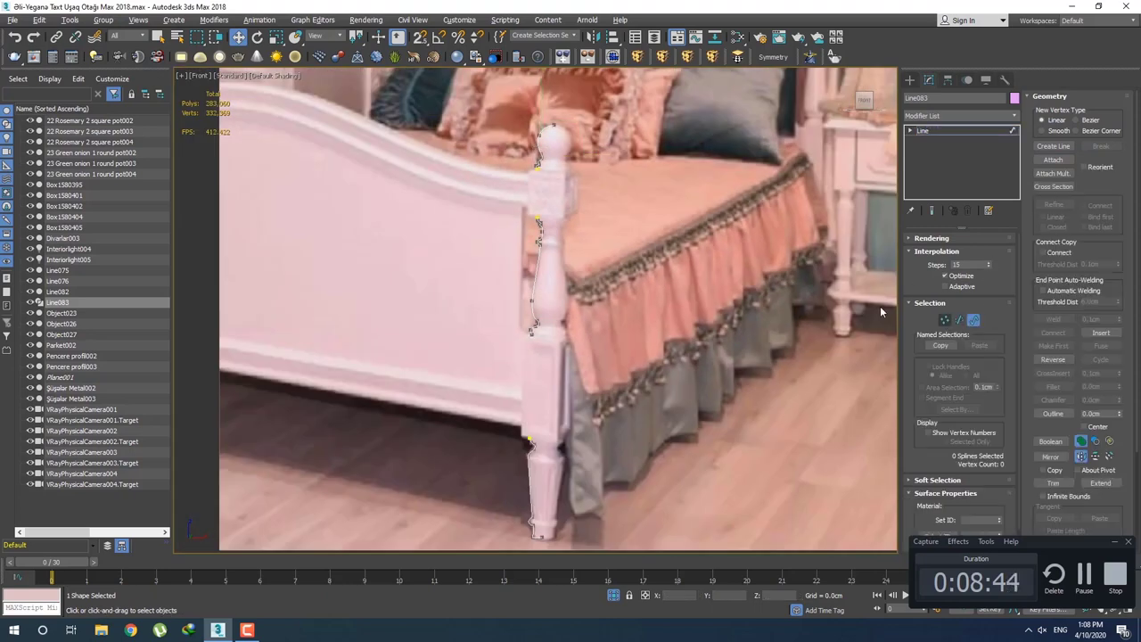
left_click_drag(598, 194, 506, 117)
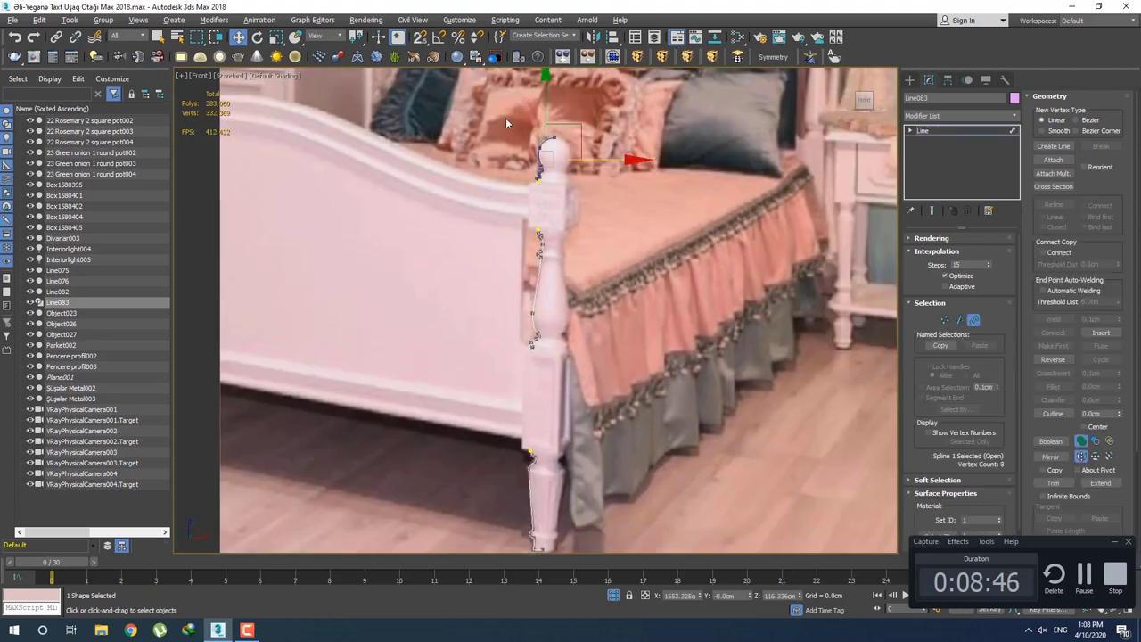
left_click(959, 319)
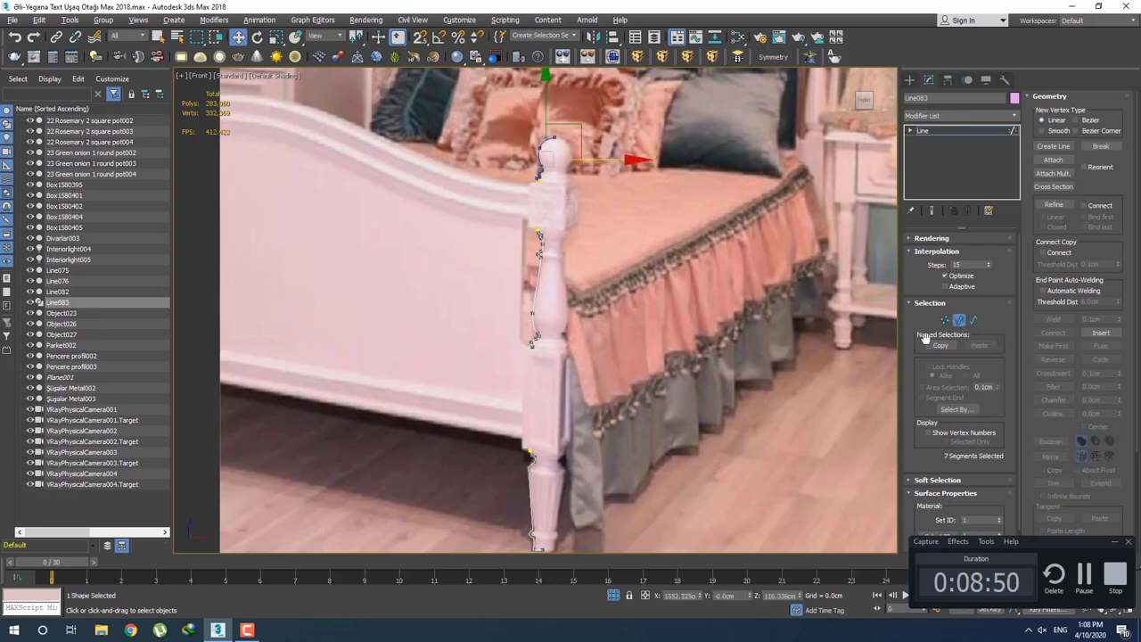
left_click(973, 321)
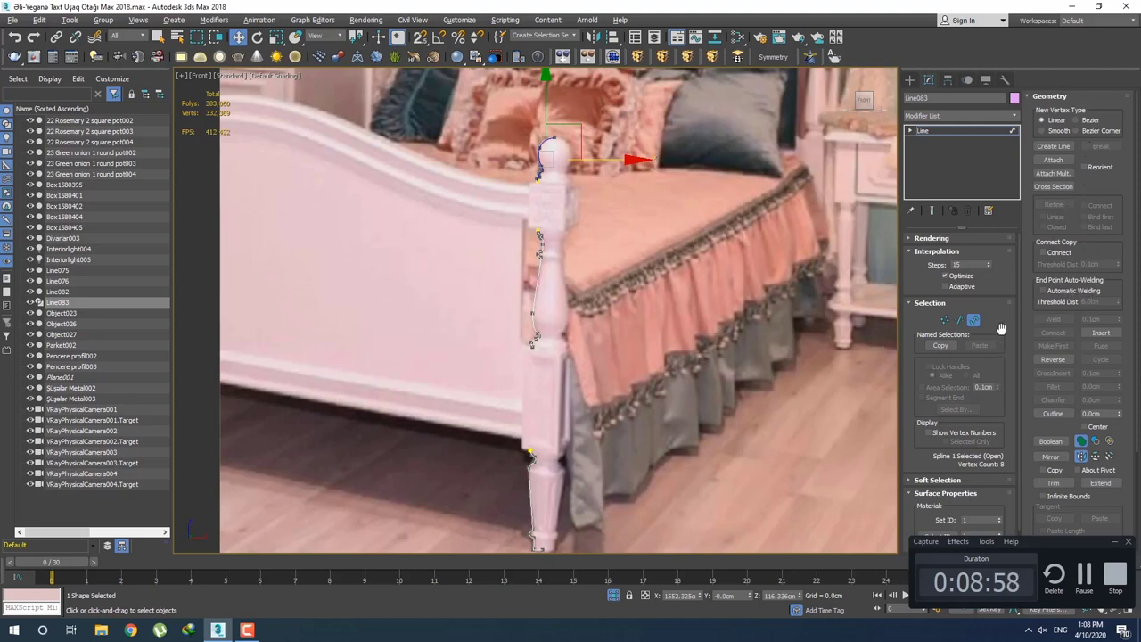
Select the detached leg shape Line083_Detached03, then the finial profile Line083_Detached01 at the post top.
scroll(992, 253, "down", 1)
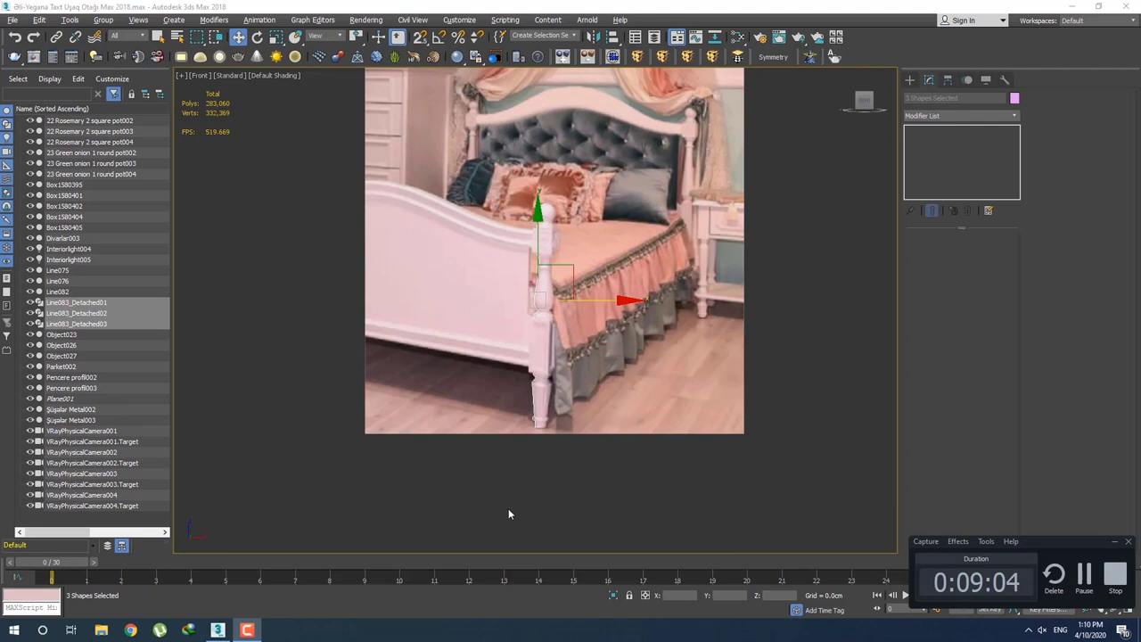
left_click(530, 382)
left_click(531, 382)
scroll(540, 383, "up", 3)
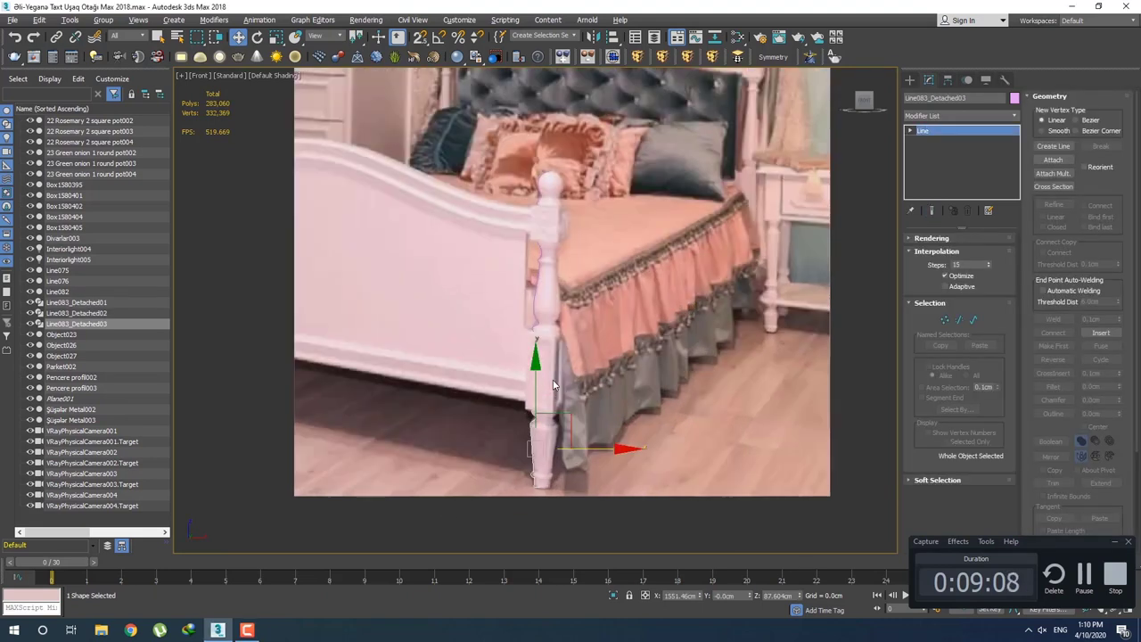
left_click(910, 79)
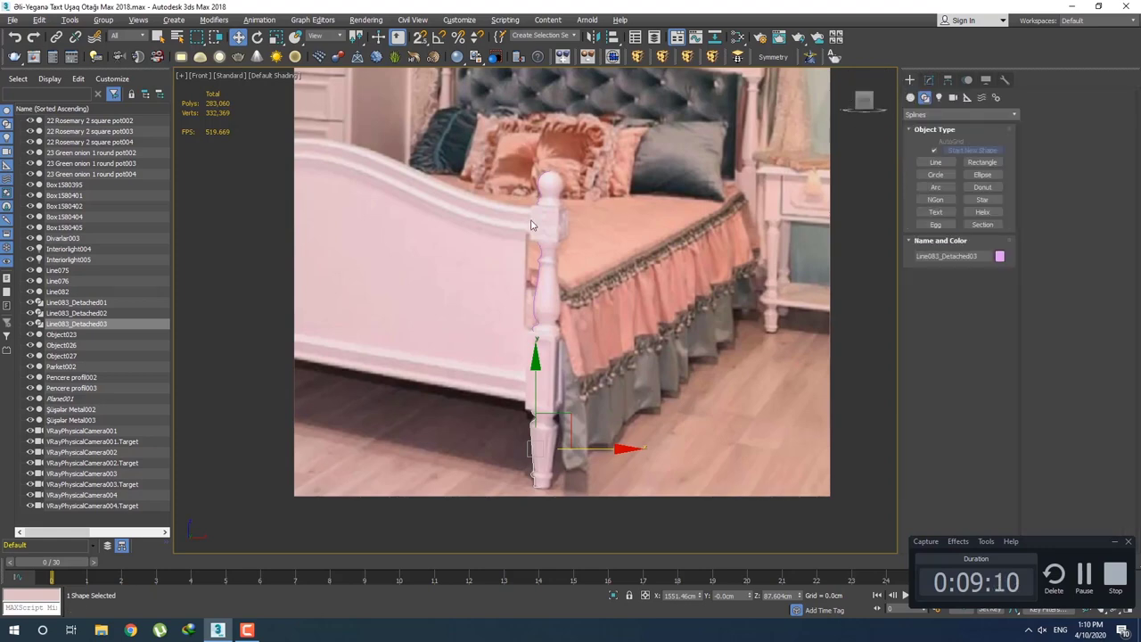
left_click(541, 192)
scroll(544, 196, "up", 2)
scroll(624, 223, "up", 3)
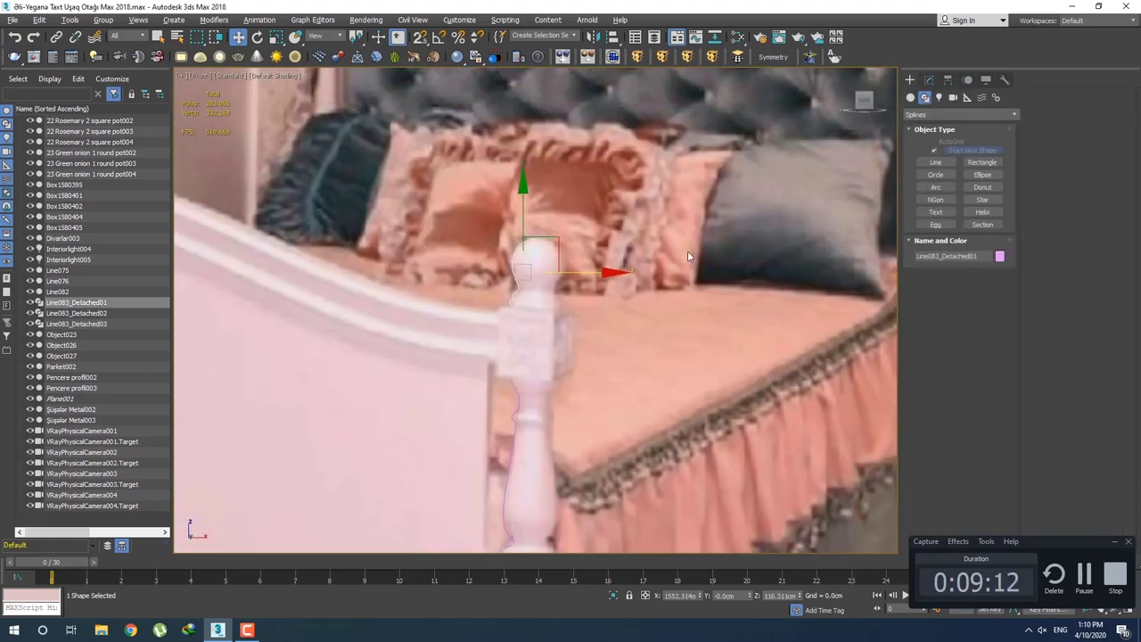
Add a Lathe modifier (360 degrees, 16 segments) to the finial profile Line083_Detached01.
left_click(931, 79)
left_click(954, 114)
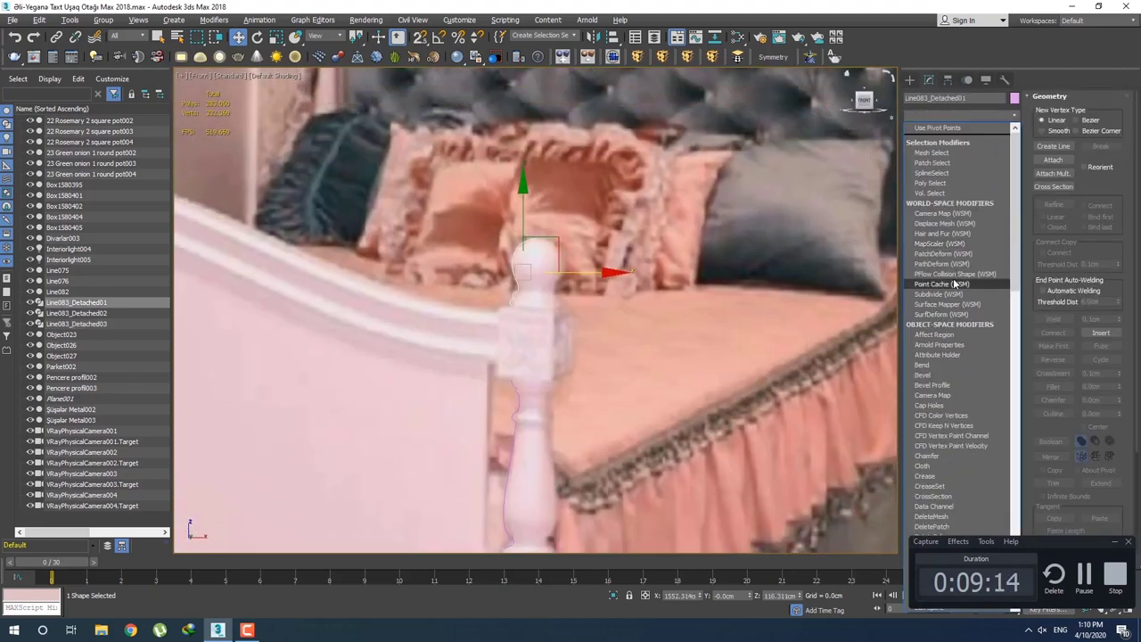
key("l")
left_click(941, 135)
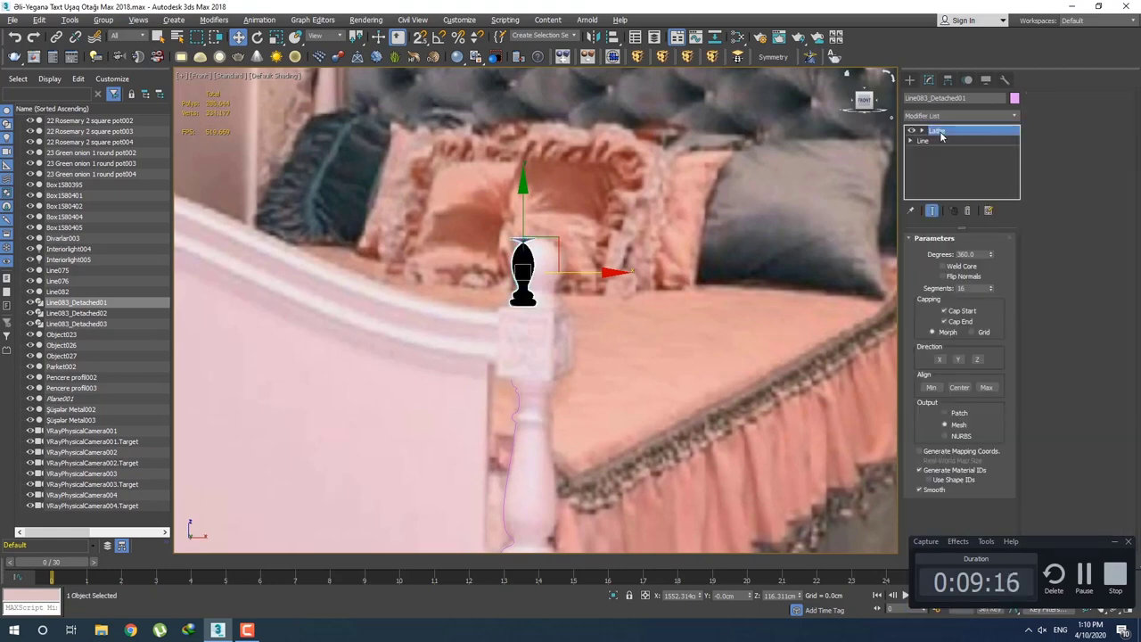
scroll(553, 294, "up", 2)
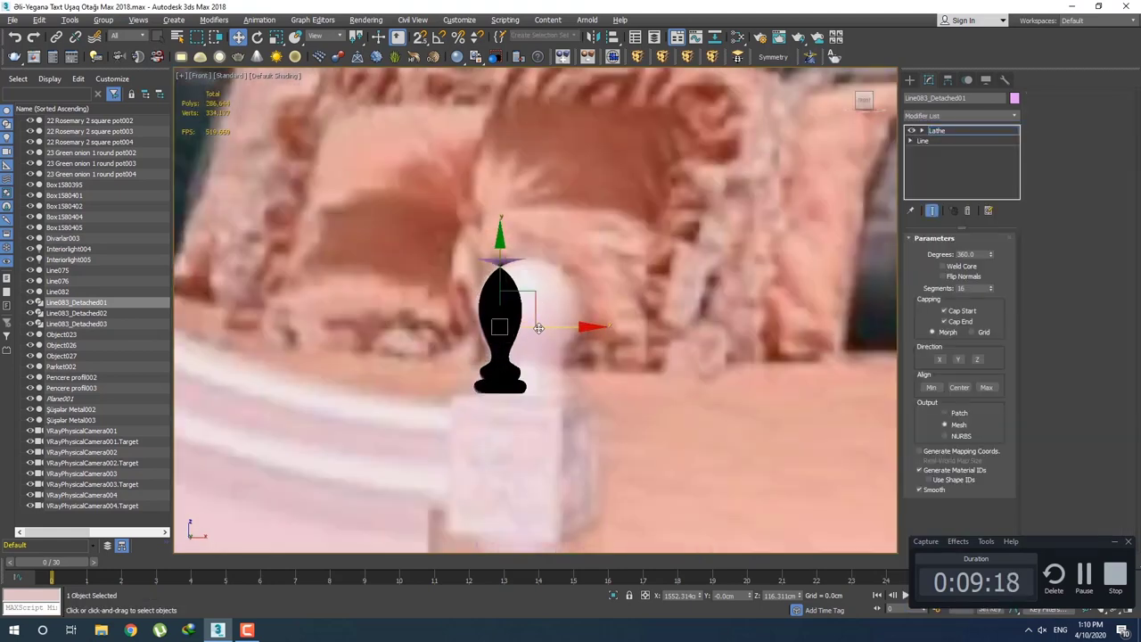
scroll(562, 321, "up", 3)
scroll(571, 334, "up", 1)
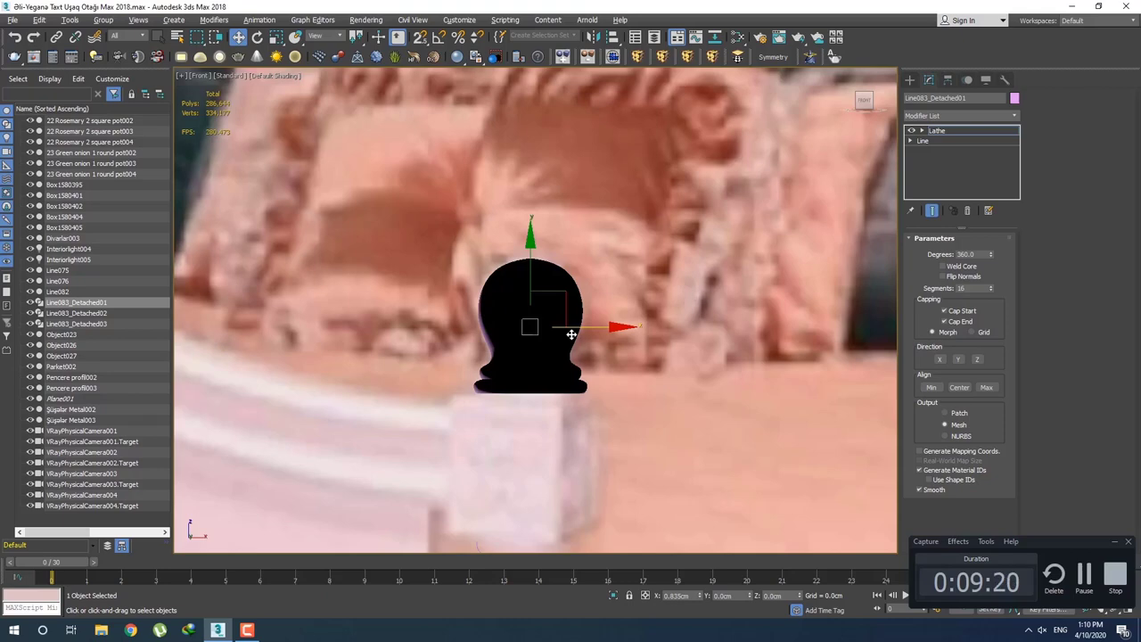
scroll(571, 334, "up", 2)
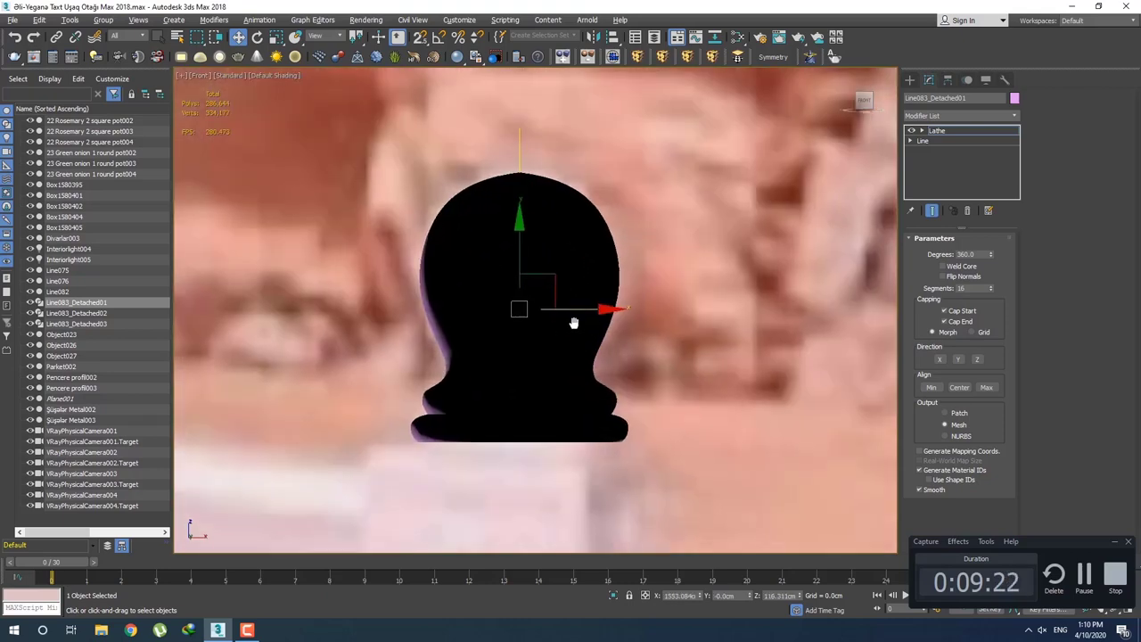
key("F3")
key("F3")
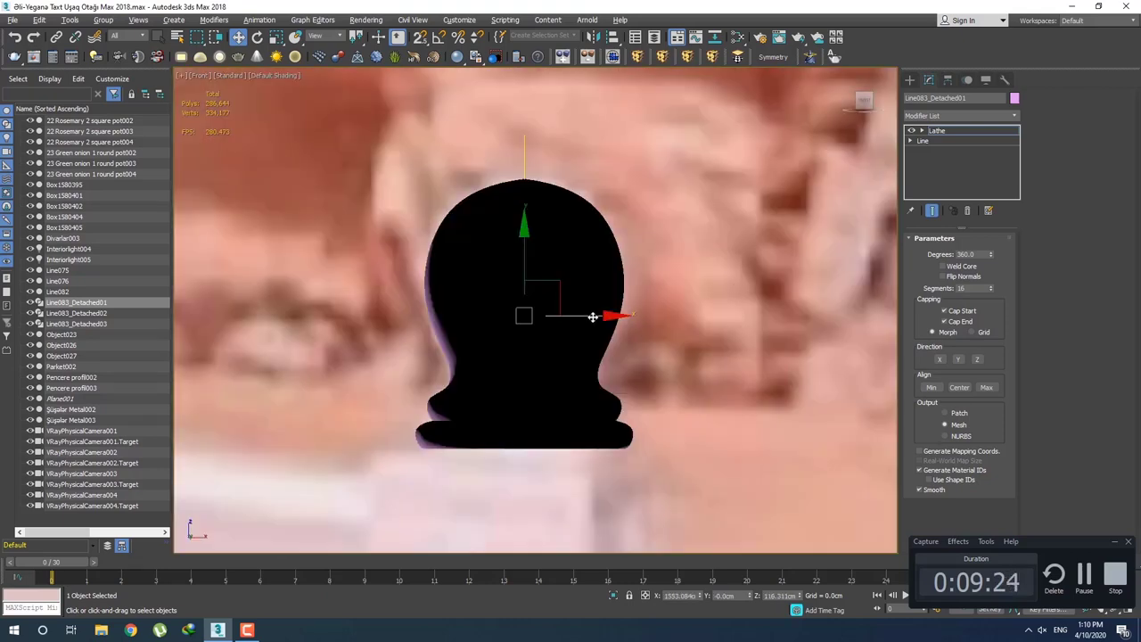
Turn on See-Through and move the finial up onto the post top in the photo.
key("alt+x")
left_click_drag(593, 317, 599, 322)
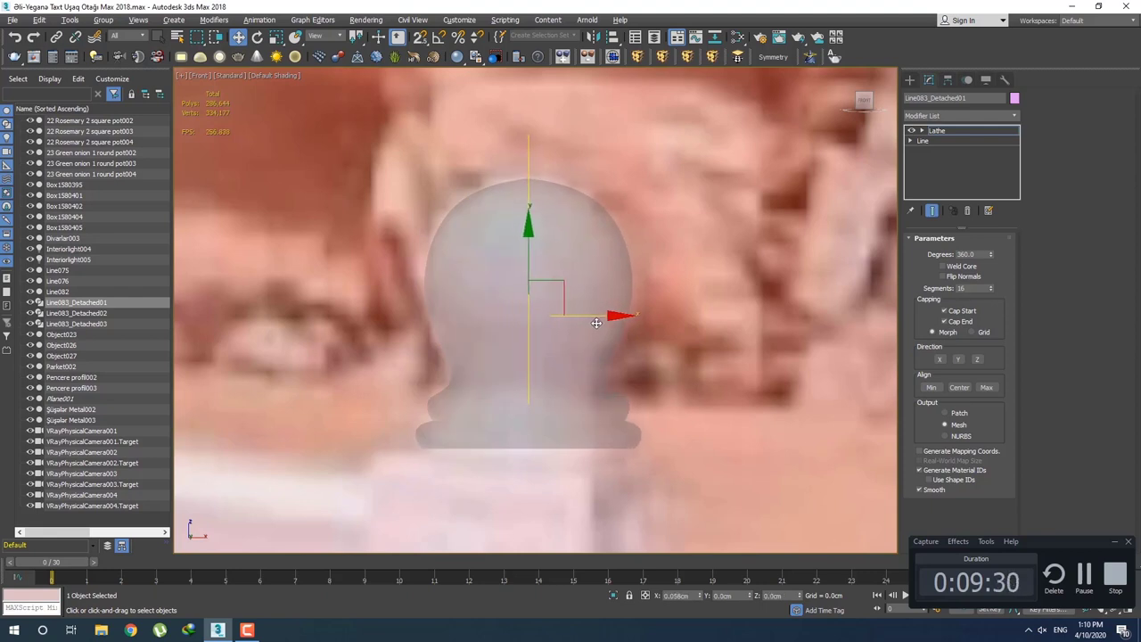
left_click_drag(598, 322, 571, 300)
scroll(571, 300, "down", 3)
Add Edit Poly to the finial and box-select the vertices bunched at the dome tip in Vertex mode.
left_click(950, 116)
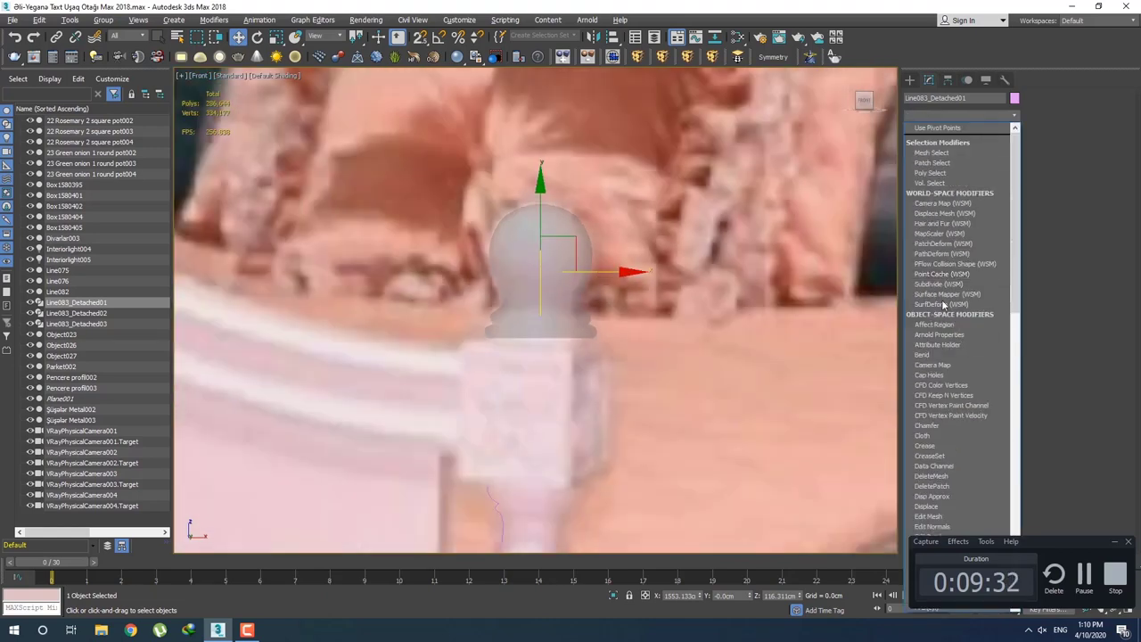
key("e")
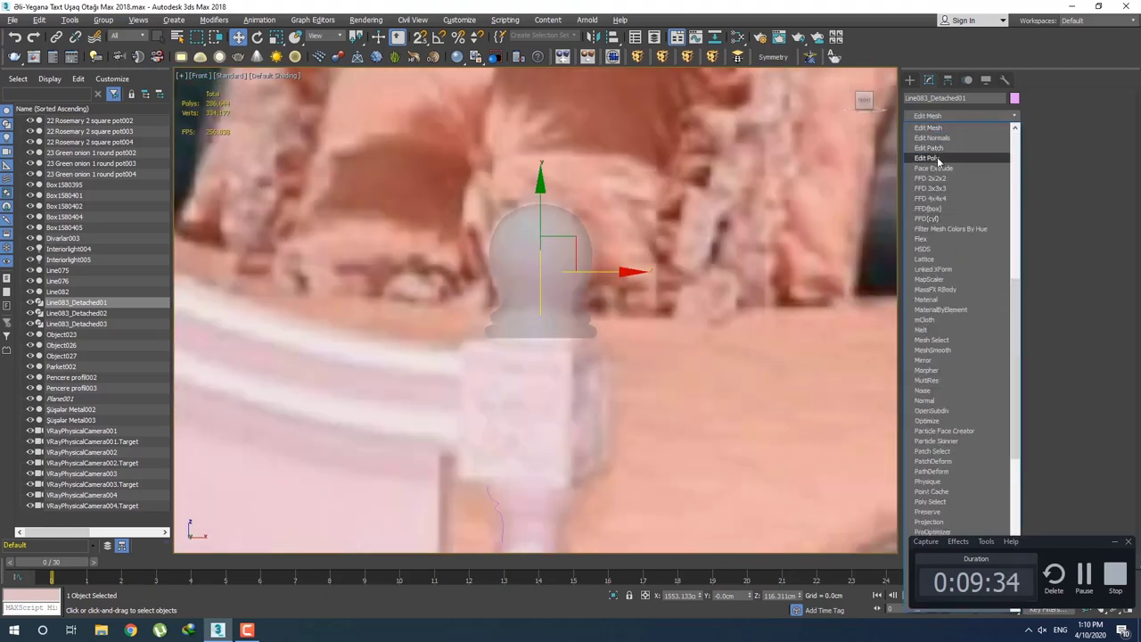
left_click(937, 158)
scroll(588, 186, "up", 3)
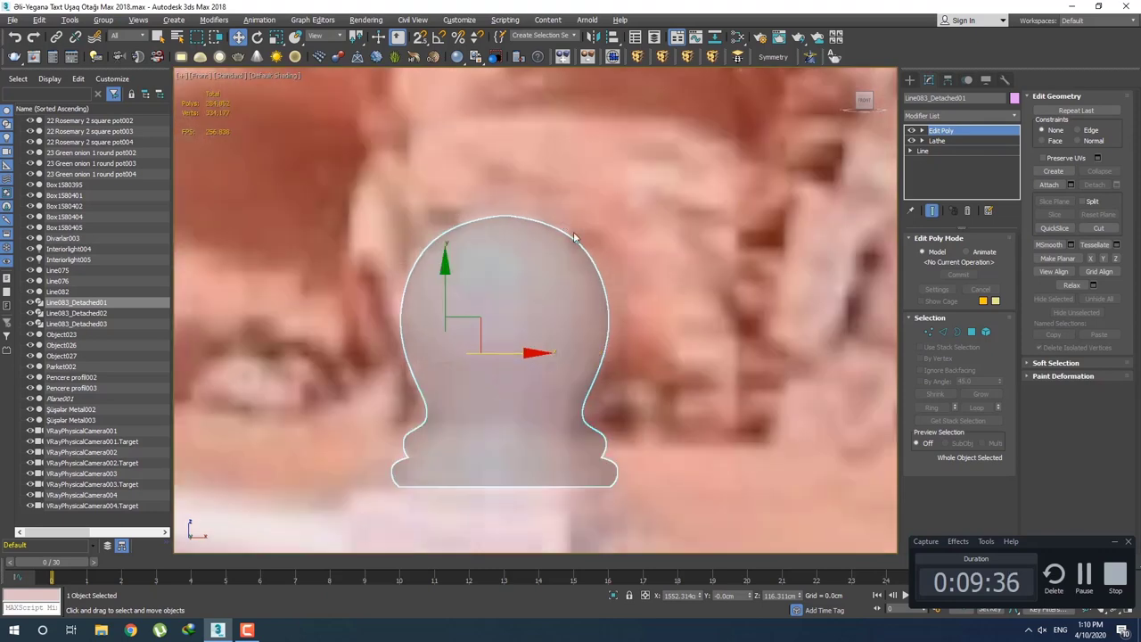
key("1")
scroll(557, 282, "up", 4)
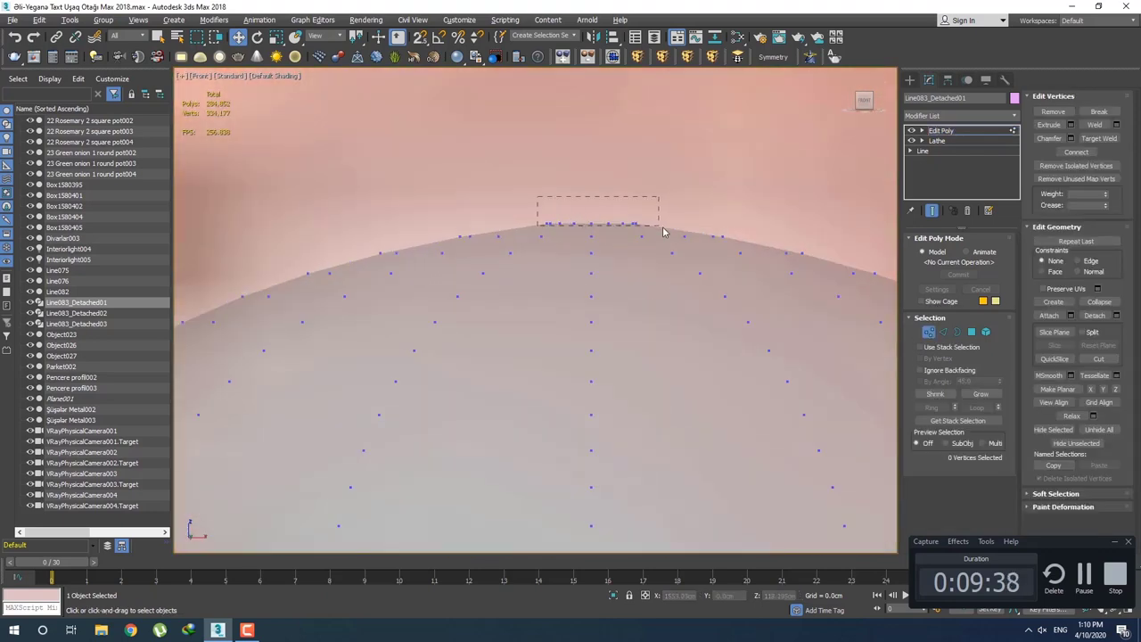
left_click_drag(539, 202, 660, 235)
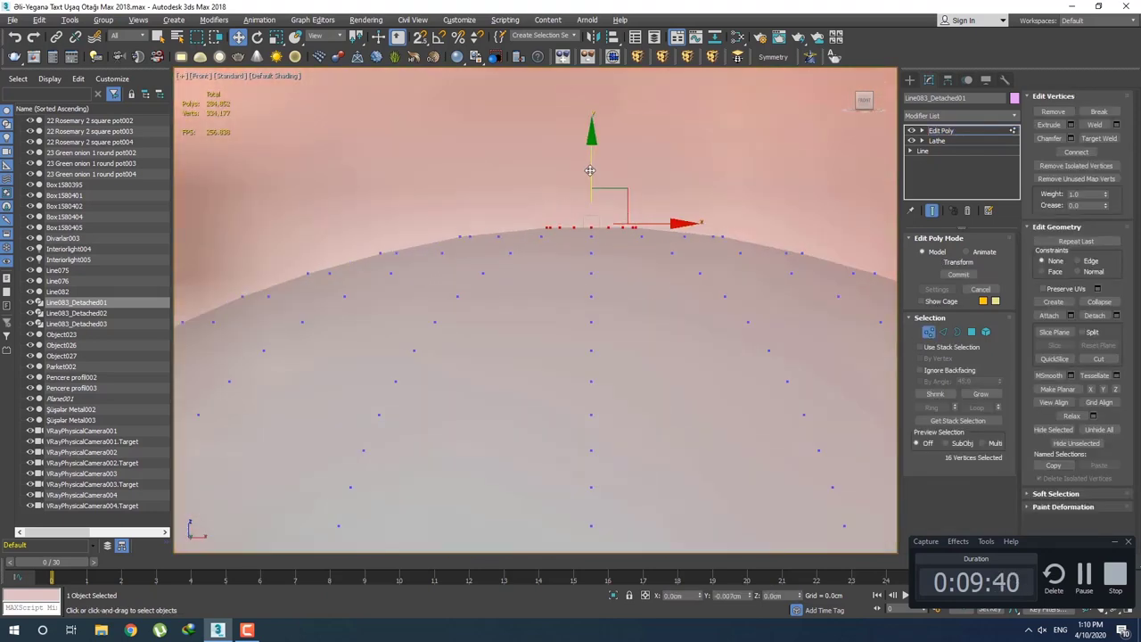
Pan across the finial, switch to plain selection, and return to its modifier stack.
scroll(649, 262, "down", 3)
scroll(662, 311, "down", 4)
middle_click_drag(663, 312, 638, 252)
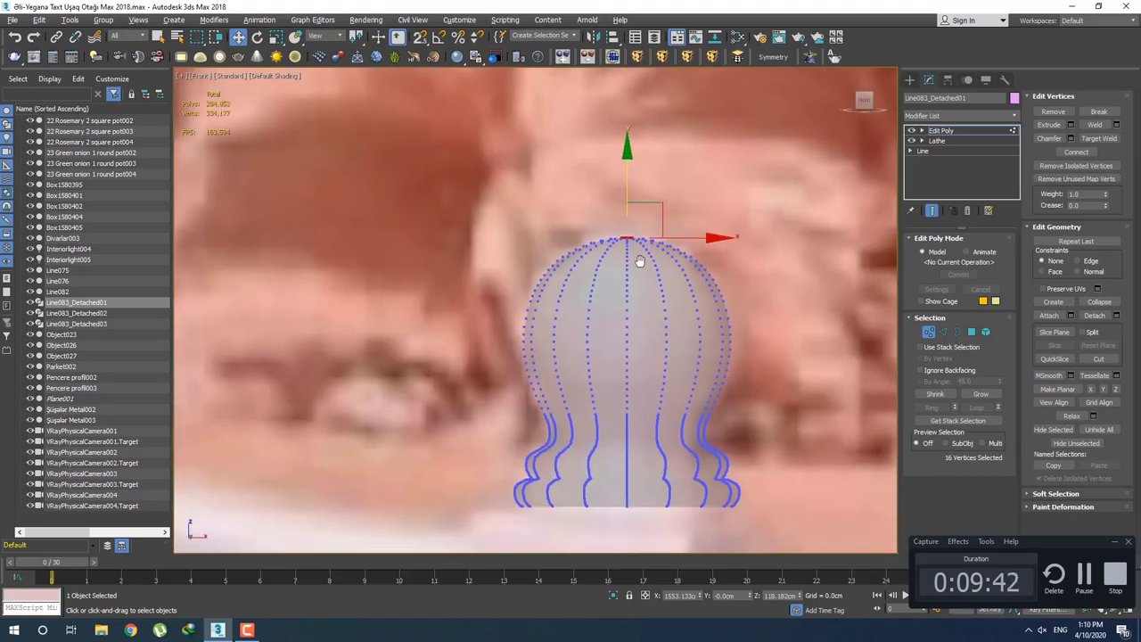
left_click(909, 80)
key("q")
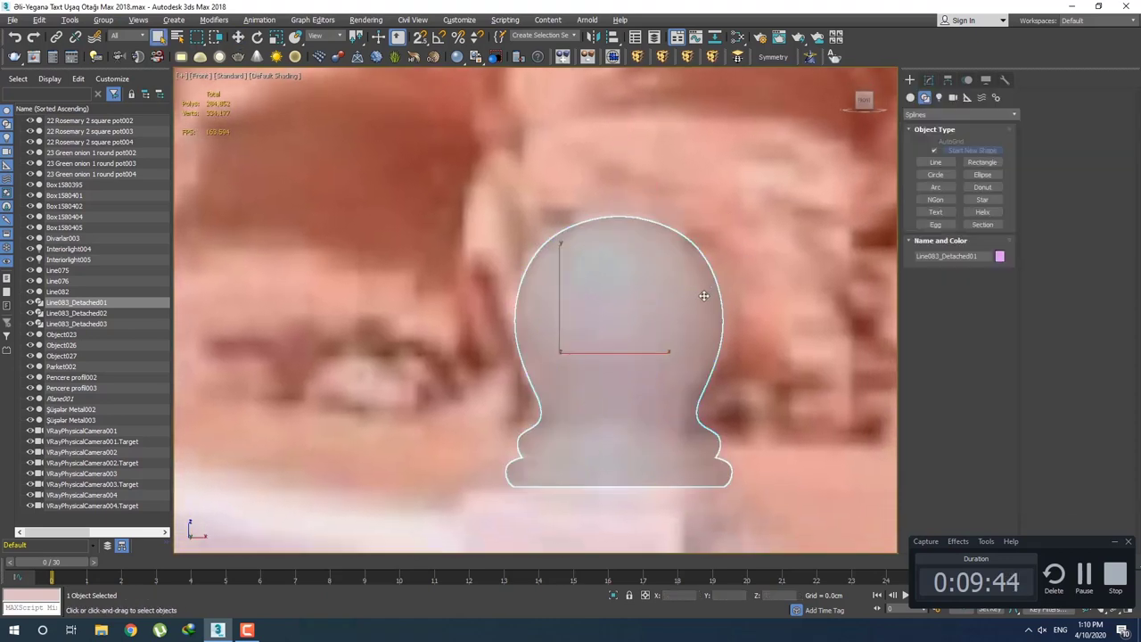
scroll(703, 294, "down", 2)
scroll(627, 260, "up", 2)
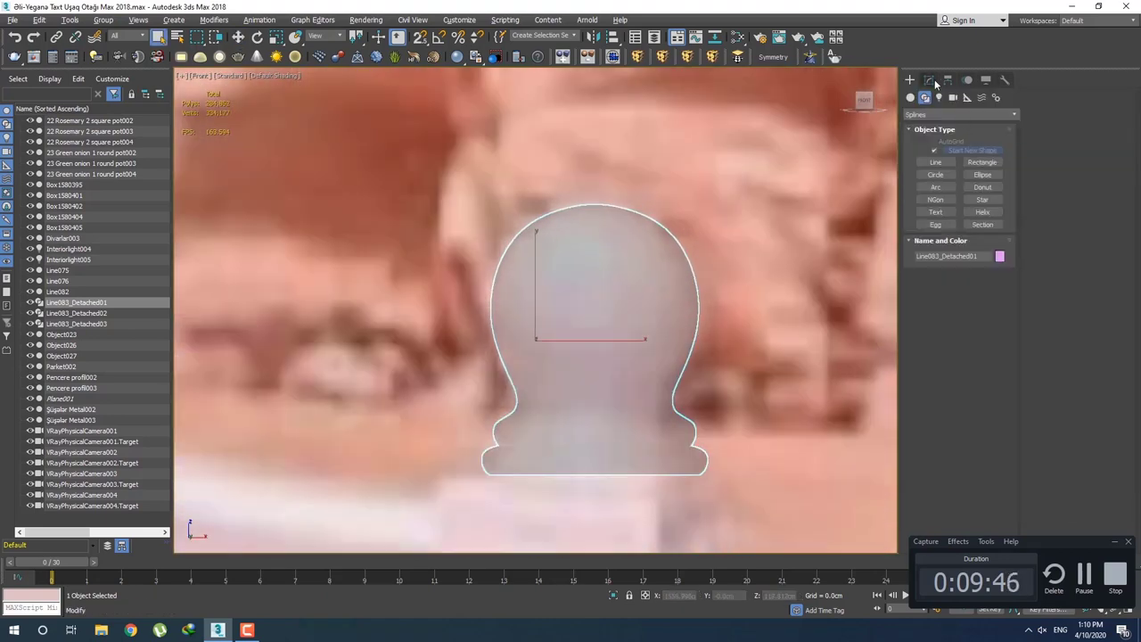
left_click(929, 79)
Delete the Edit Poly modifier and edit the finial's spline vertices with Show End Result on.
right_click(946, 130)
left_click(958, 149)
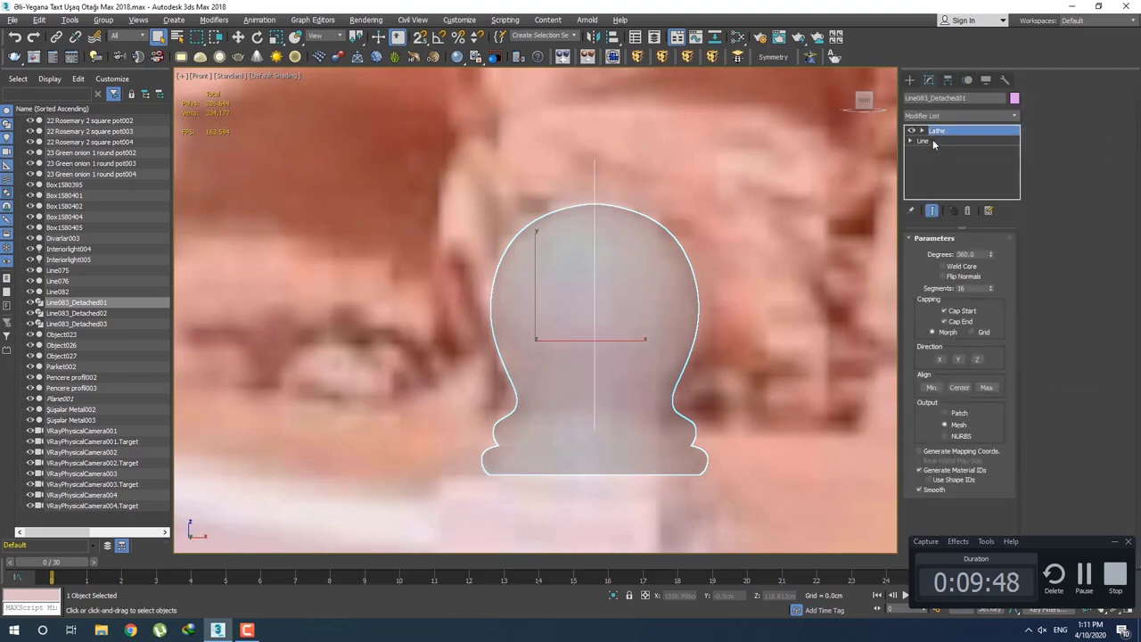
left_click(933, 140)
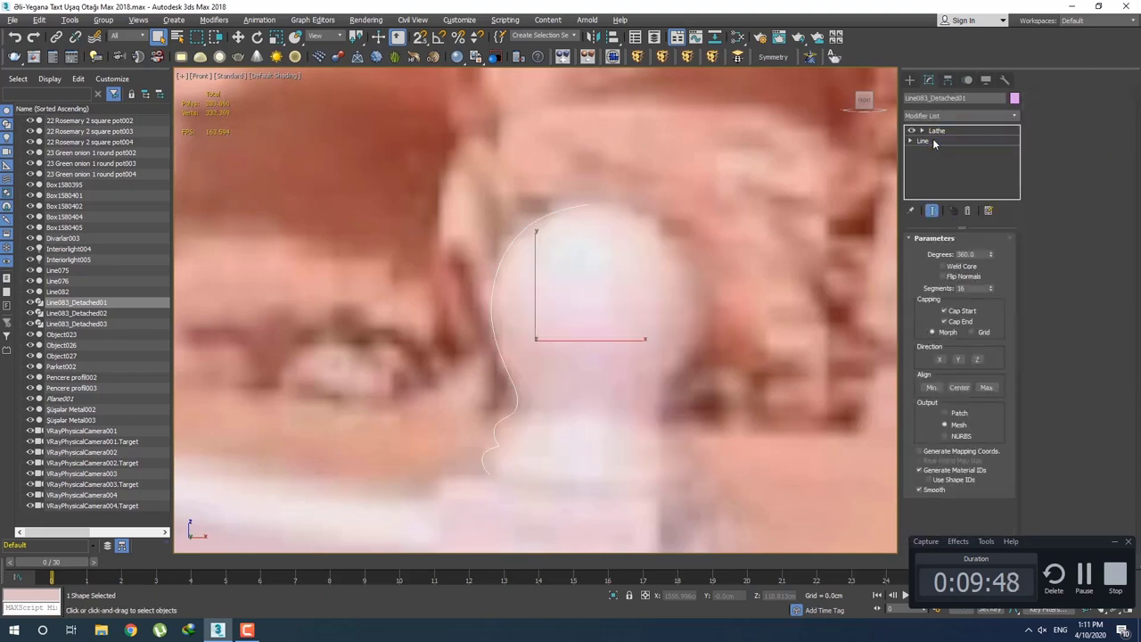
left_click(932, 213)
left_click(944, 320)
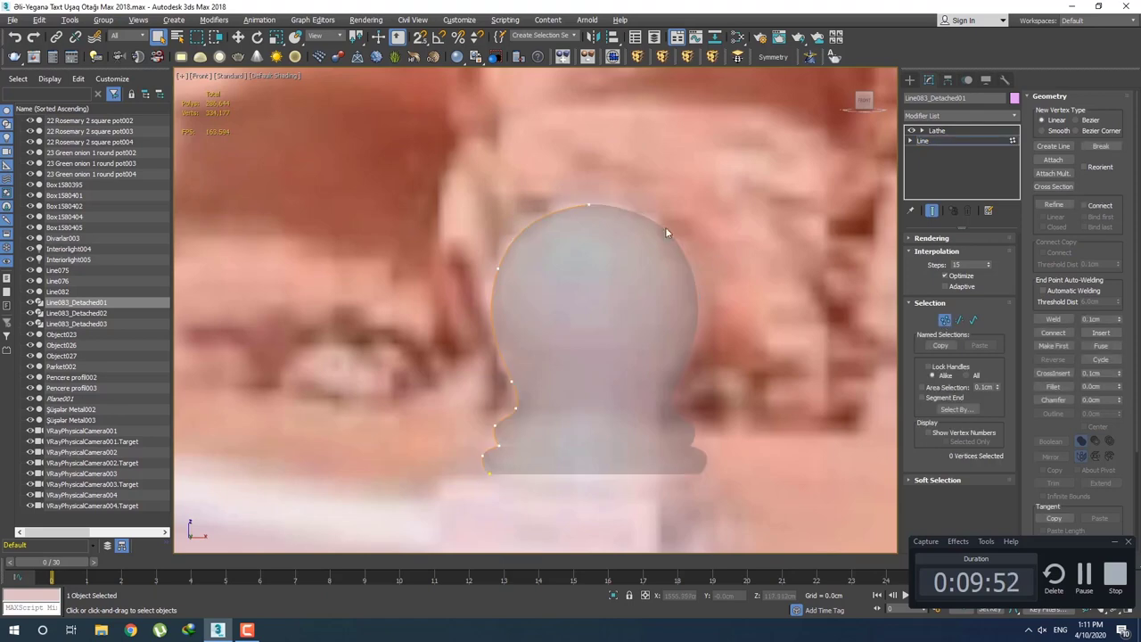
scroll(666, 227, "up", 5)
scroll(568, 194, "up", 3)
scroll(344, 254, "down", 3)
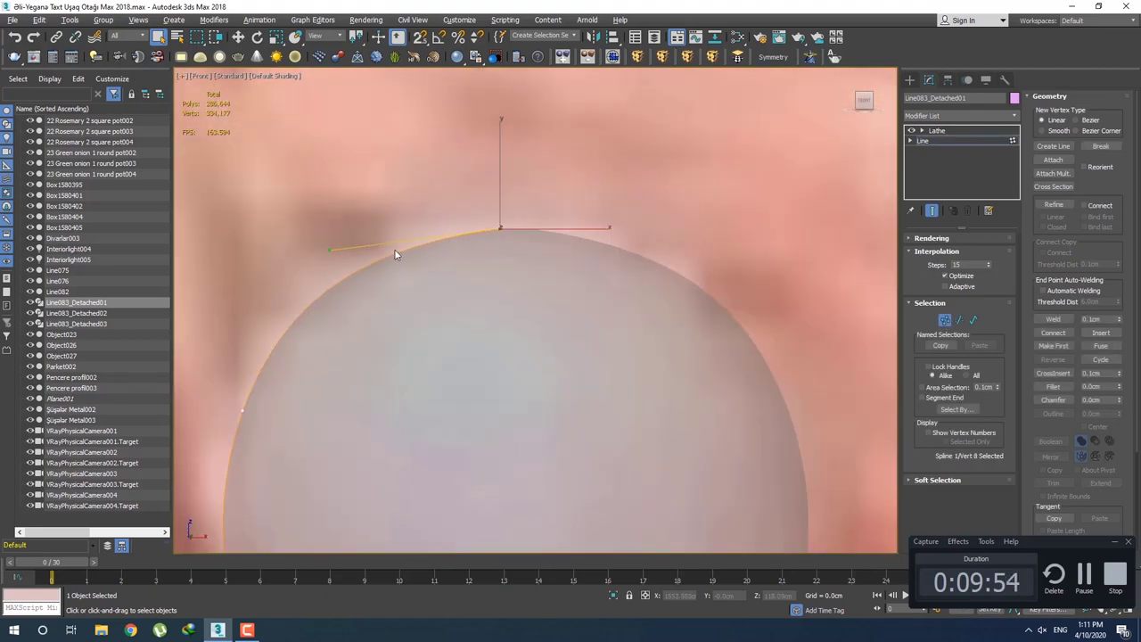
Pull the top profile vertex's handle to round the finial tip, then turn off edged faces.
left_click(238, 37)
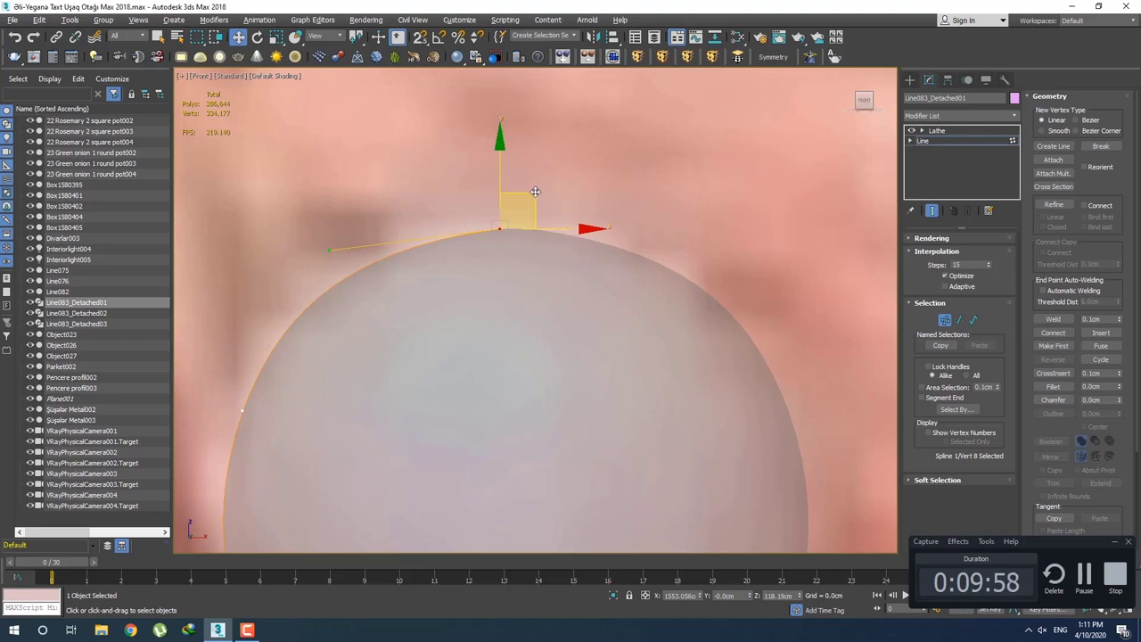
mouse_move(329, 242)
left_mouse_down()
mouse_move(345, 238)
mouse_move(336, 232)
left_mouse_up()
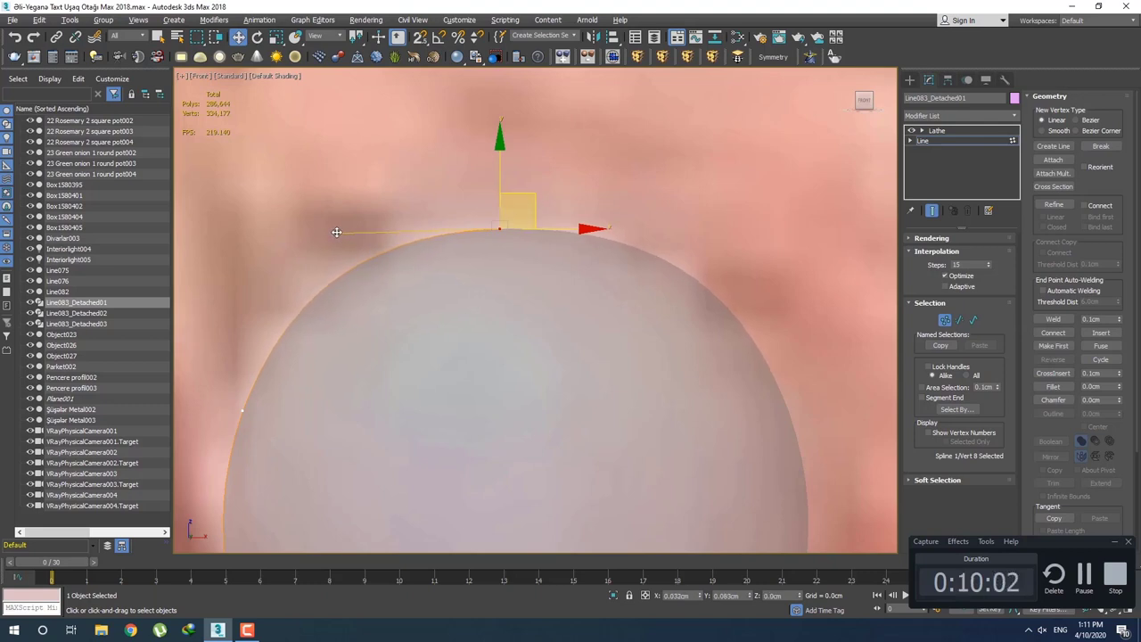
scroll(446, 258, "down", 3)
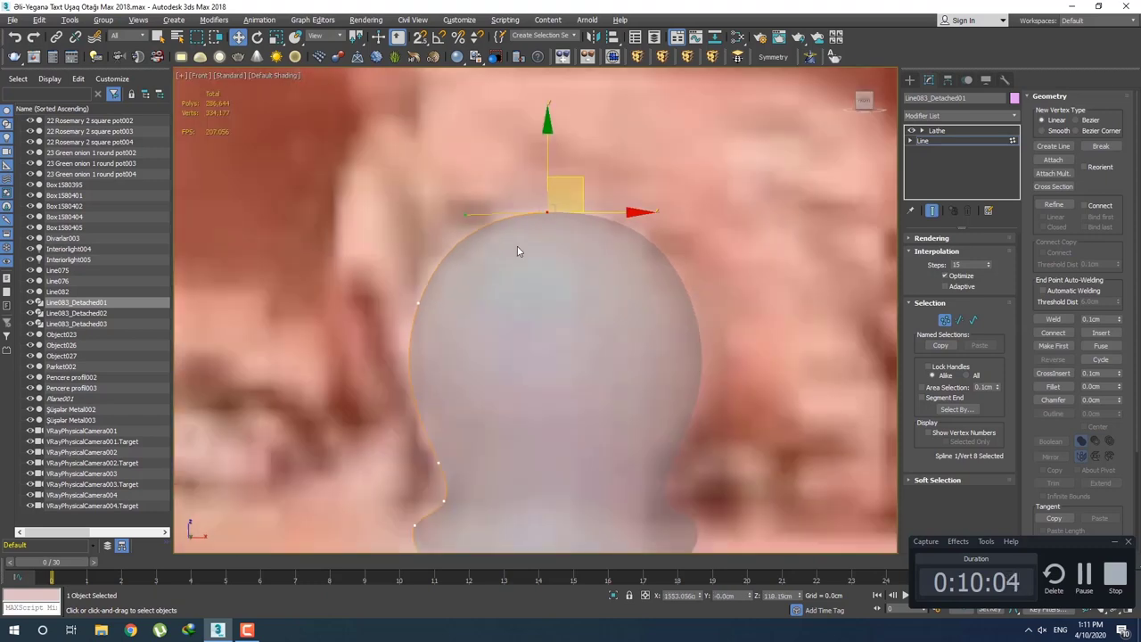
scroll(517, 249, "down", 3)
left_click(909, 79)
key("q")
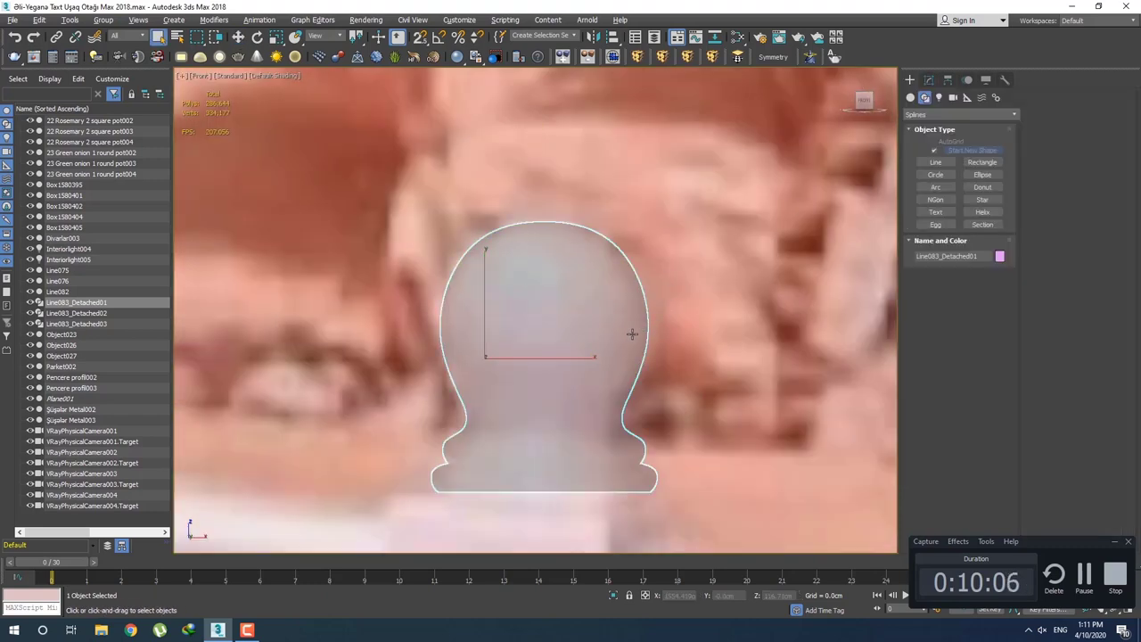
scroll(630, 331, "down", 3)
key("F4")
key("F4")
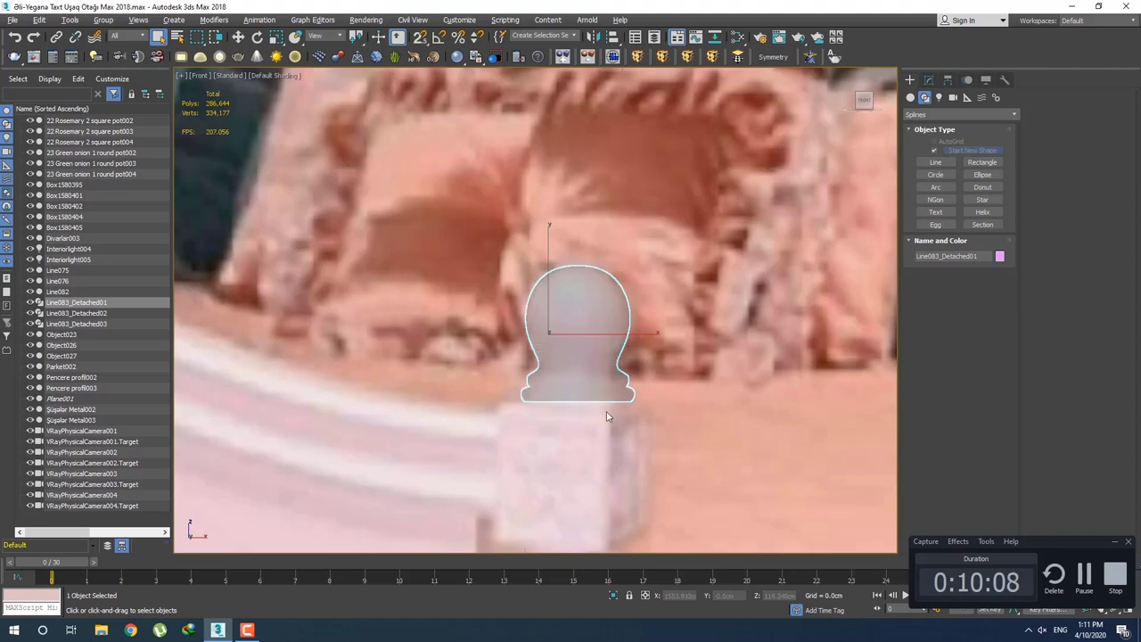
scroll(606, 330, "down", 2)
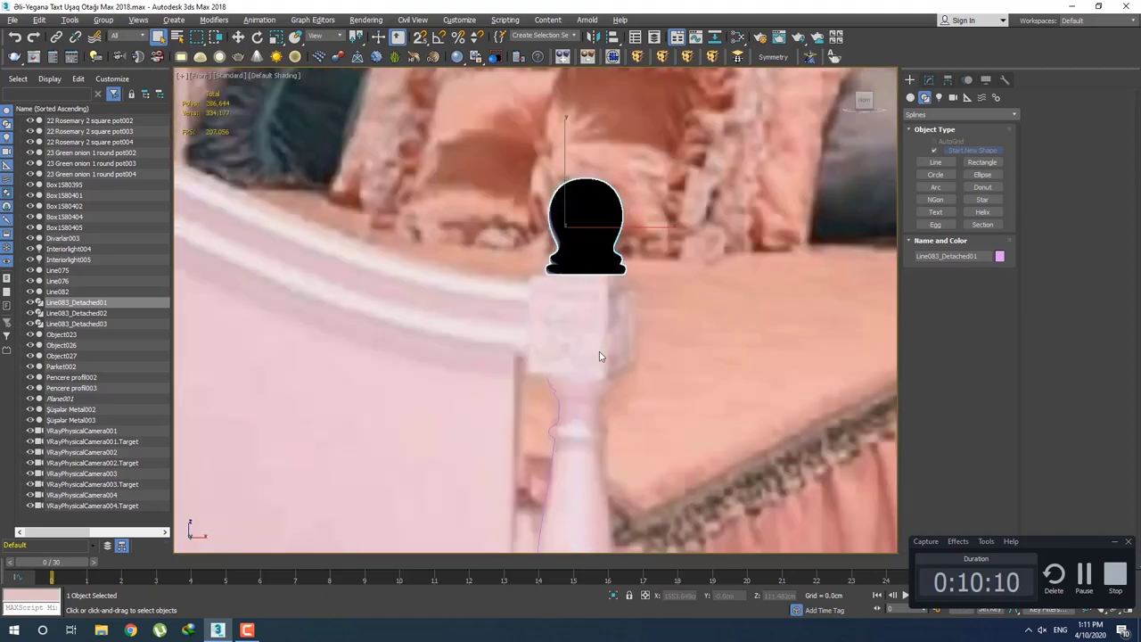
scroll(583, 300, "down", 4)
Check Flip Normals in the finial's Lathe and select the spindle outline Line083_Detached02.
left_click(929, 79)
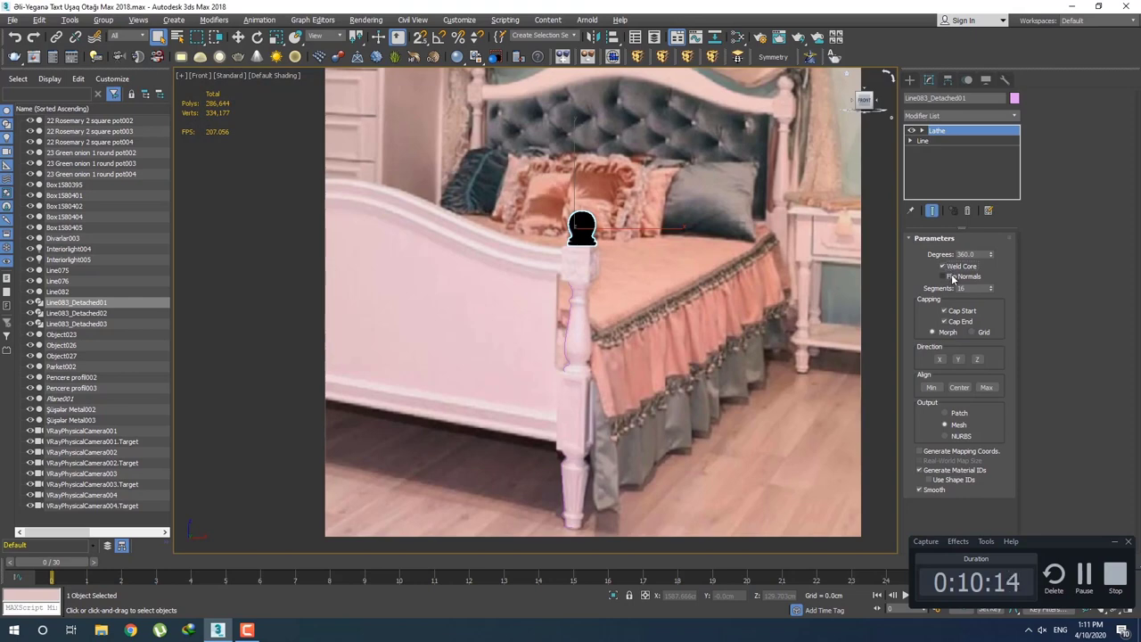
left_click(951, 276)
scroll(544, 282, "up", 3)
scroll(544, 282, "up", 3)
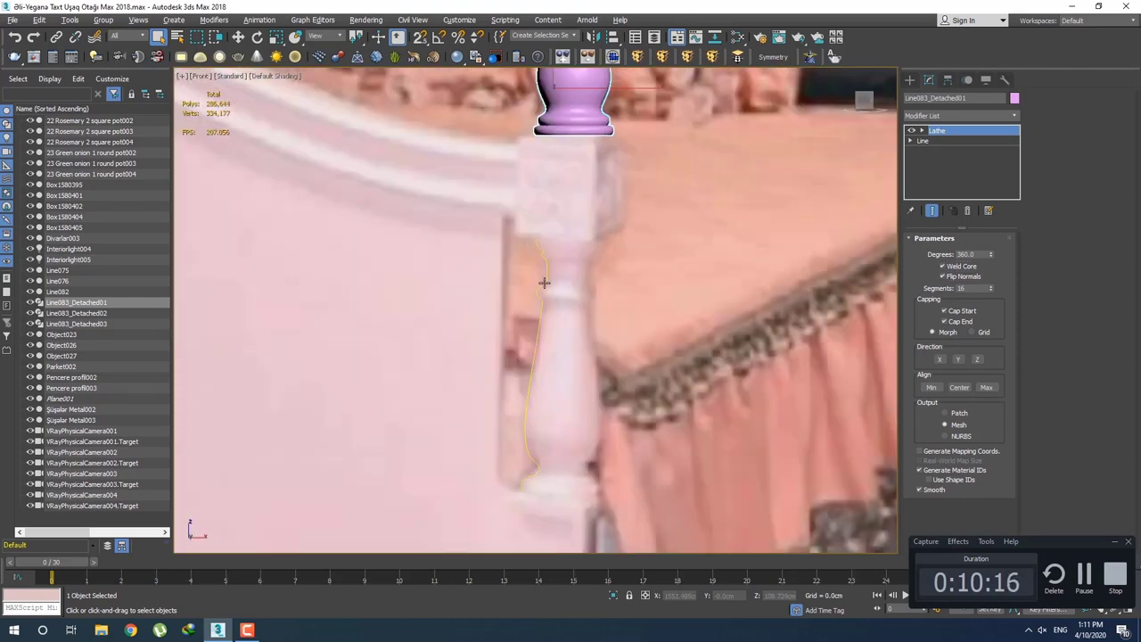
left_click(544, 283)
Lathe Line083_Detached02, shift its Axis right along X, and check Flip Normals.
left_click(936, 117)
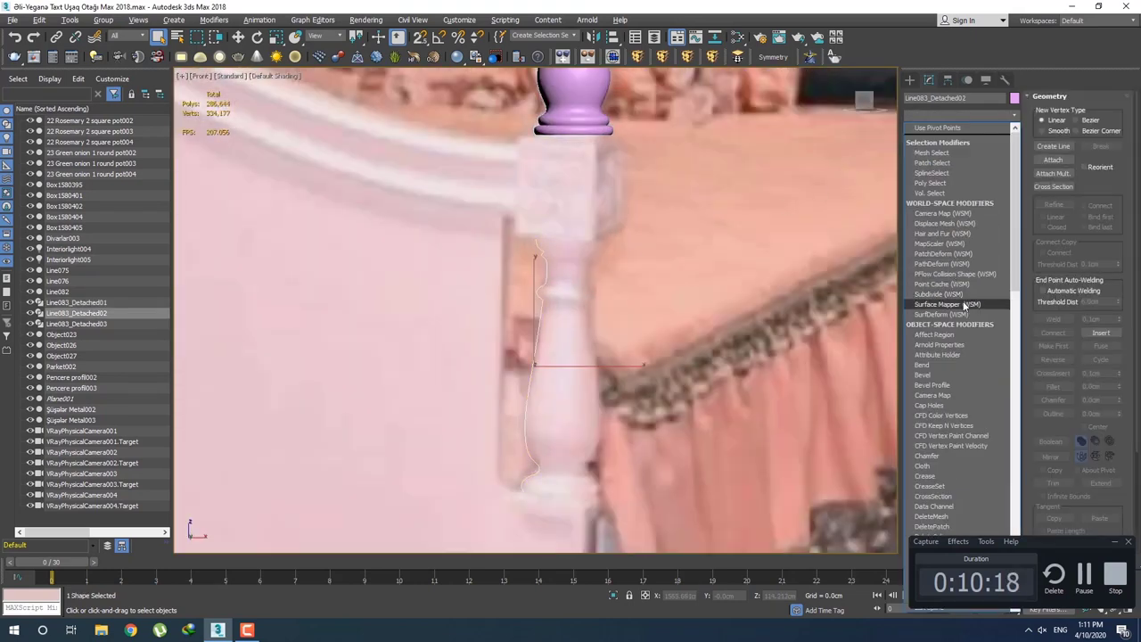
scroll(964, 268, "down", 5)
left_click(965, 136)
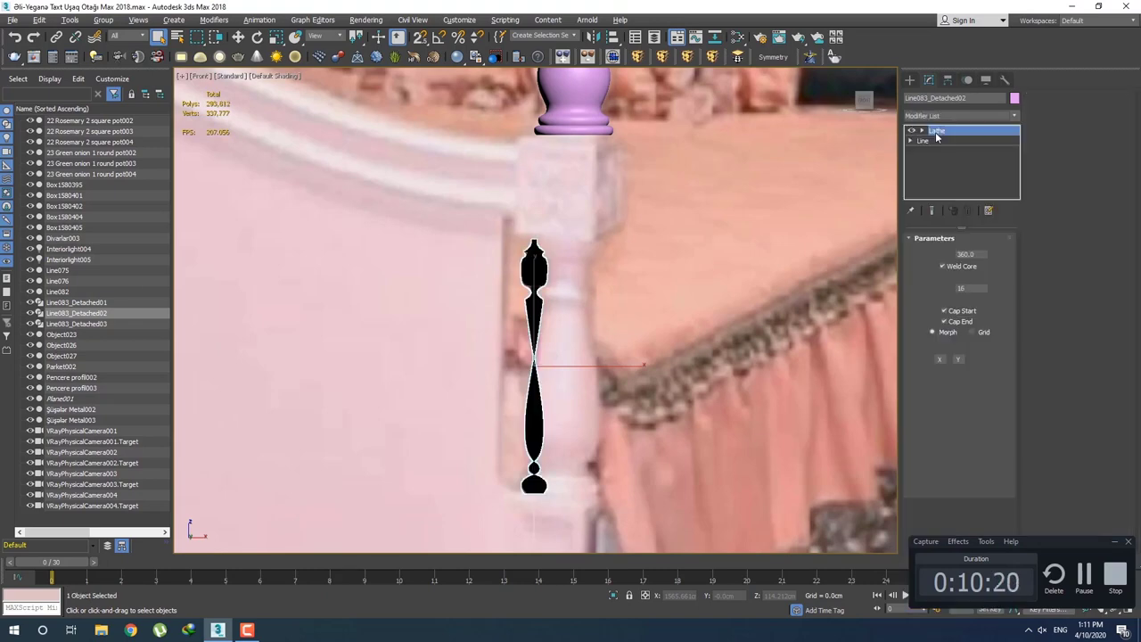
key("w")
key("1")
left_click_drag(582, 369, 613, 368)
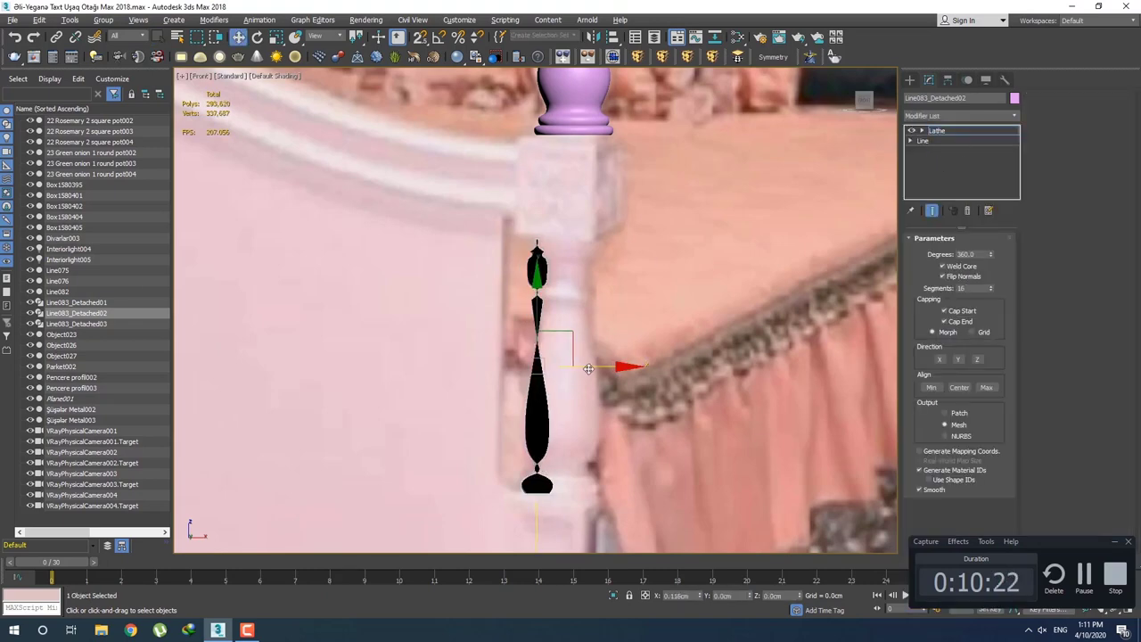
left_click(942, 275)
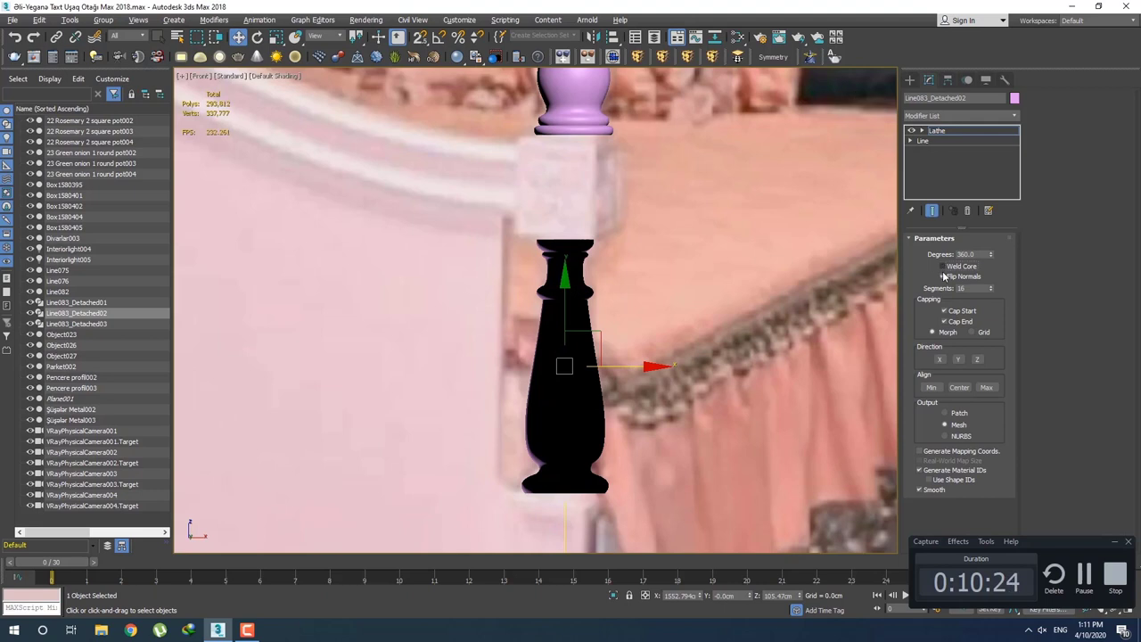
Fine-tune the spindle's lathe axis position while repositioning the view around it.
scroll(544, 375, "up", 2)
middle_click_drag(593, 396, 594, 394)
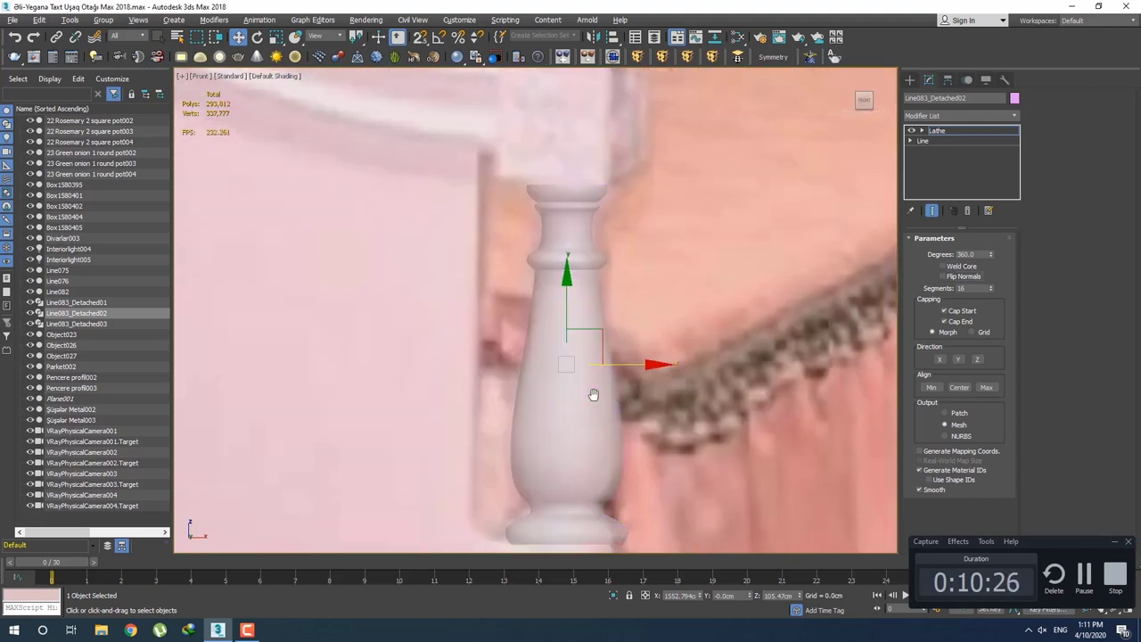
left_click_drag(626, 364, 631, 366)
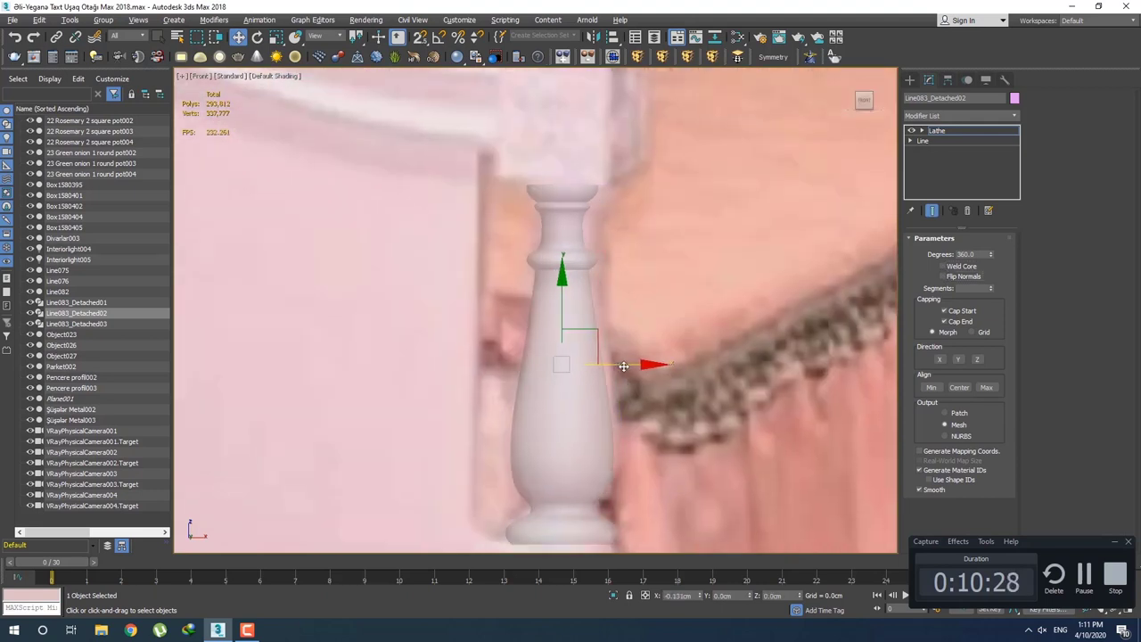
middle_click_drag(630, 367, 601, 287)
scroll(600, 287, "down", 1)
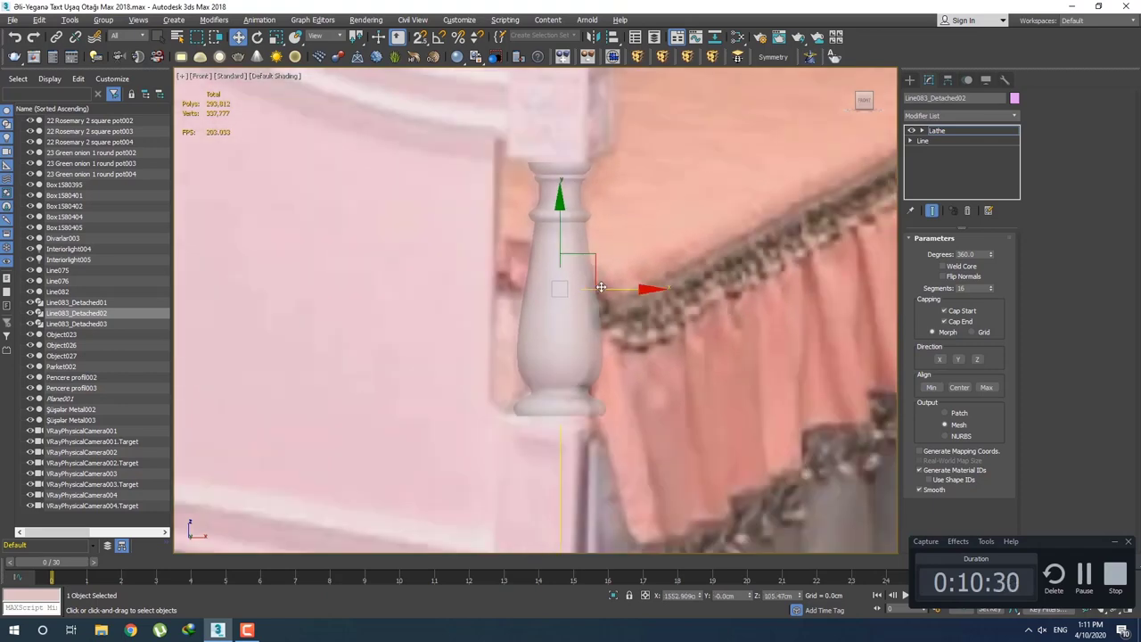
scroll(599, 339, "down", 3)
scroll(564, 336, "up", 3)
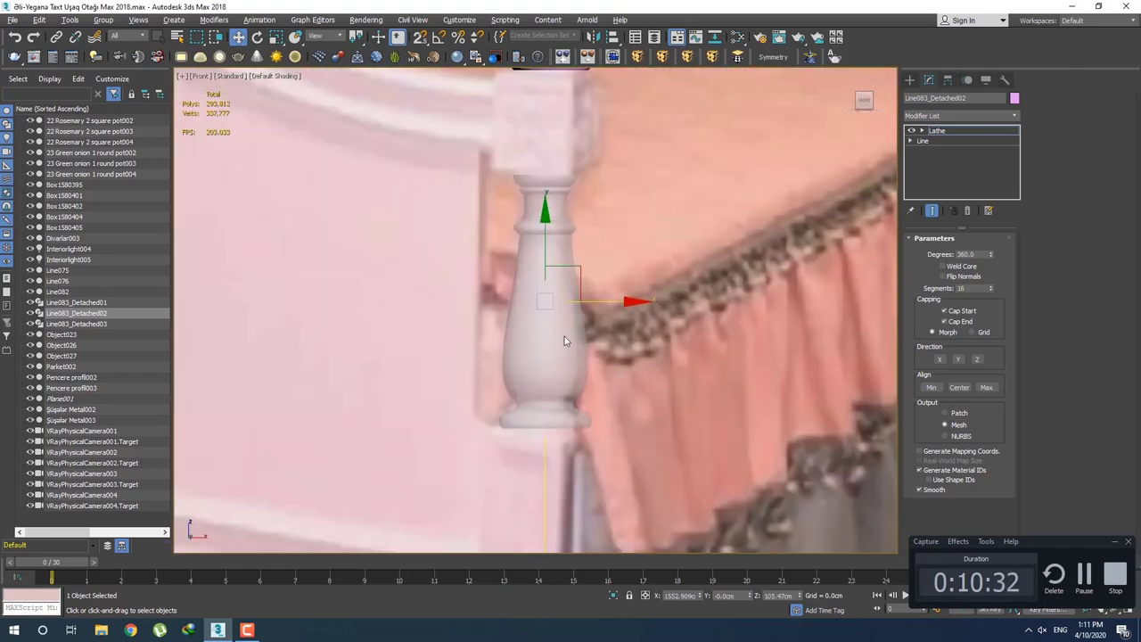
mouse_move(565, 336)
middle_mouse_down()
mouse_move(572, 408)
mouse_move(587, 401)
mouse_move(587, 340)
middle_mouse_up()
scroll(587, 340, "down", 2)
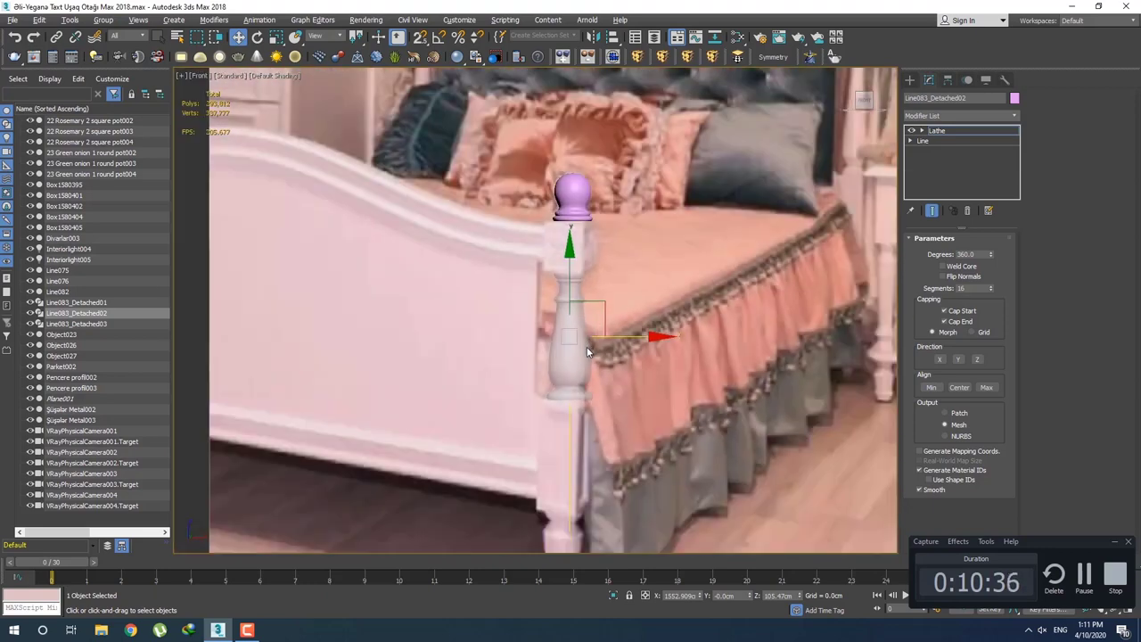
scroll(587, 347, "up", 2)
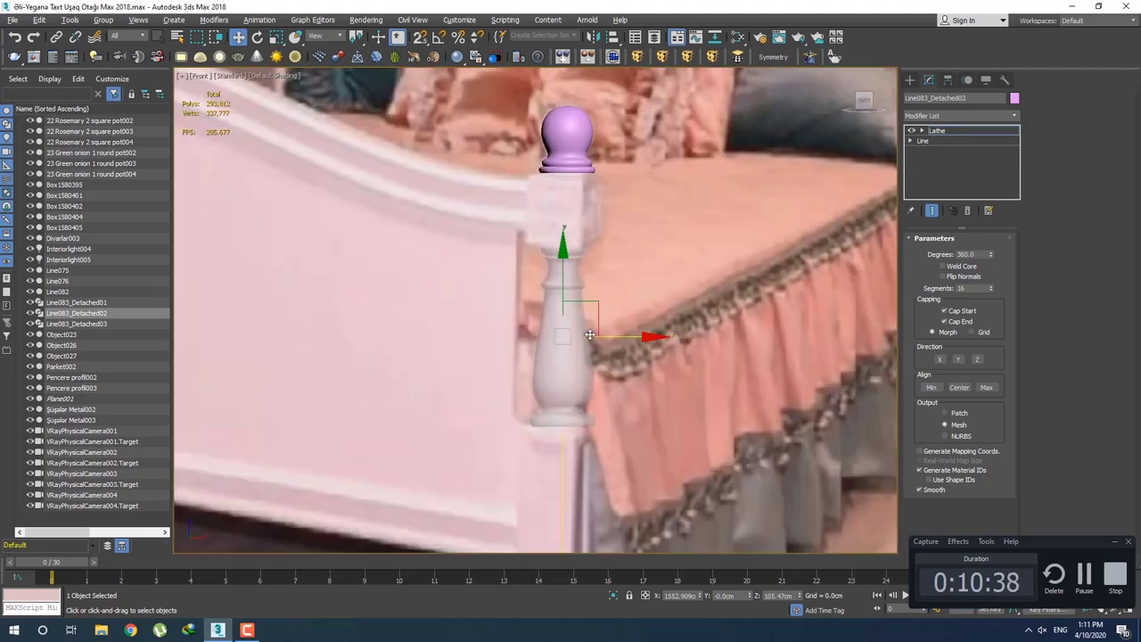
Nudge the lathe axis right then left to match the photo's spindle width, and turn off See-Through.
left_click_drag(605, 337, 609, 339)
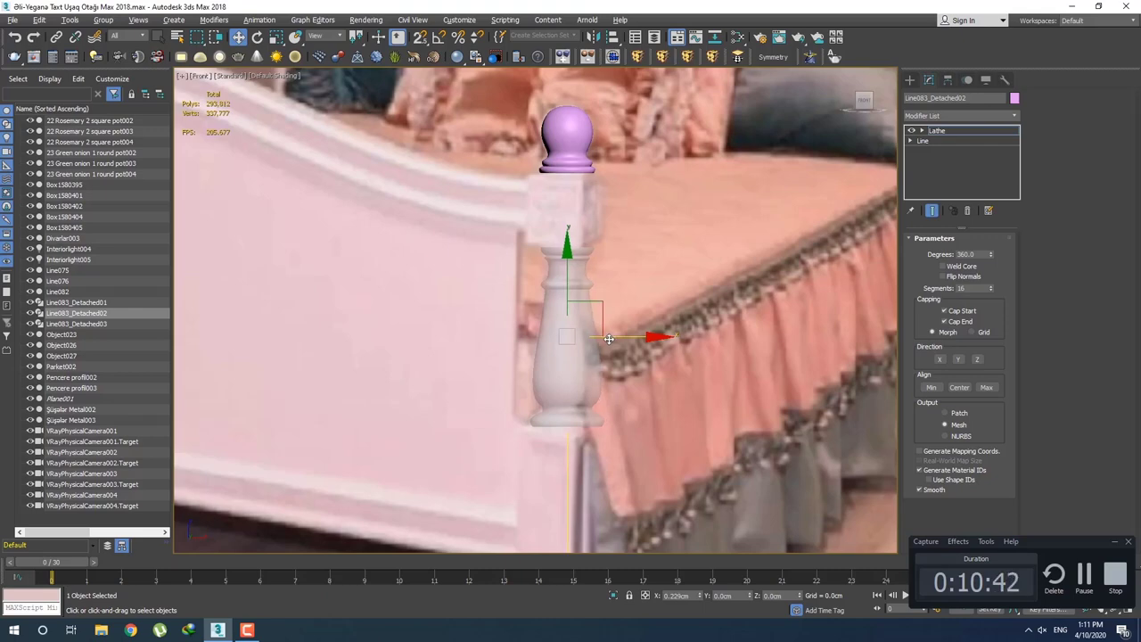
scroll(609, 339, "down", 3)
scroll(608, 340, "down", 1)
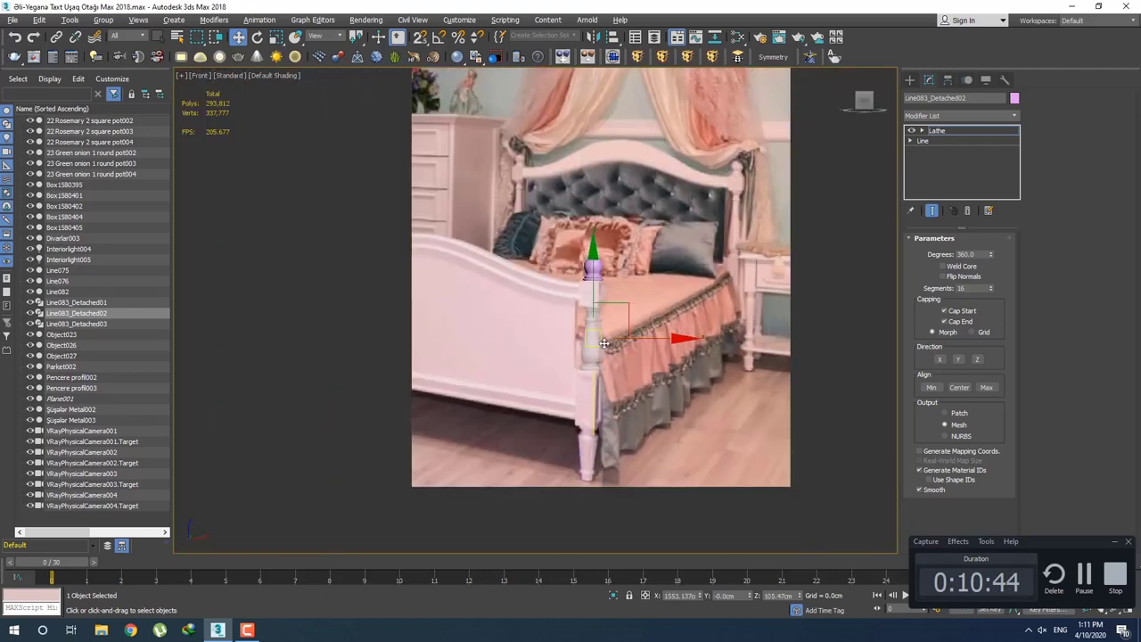
scroll(605, 346, "up", 3)
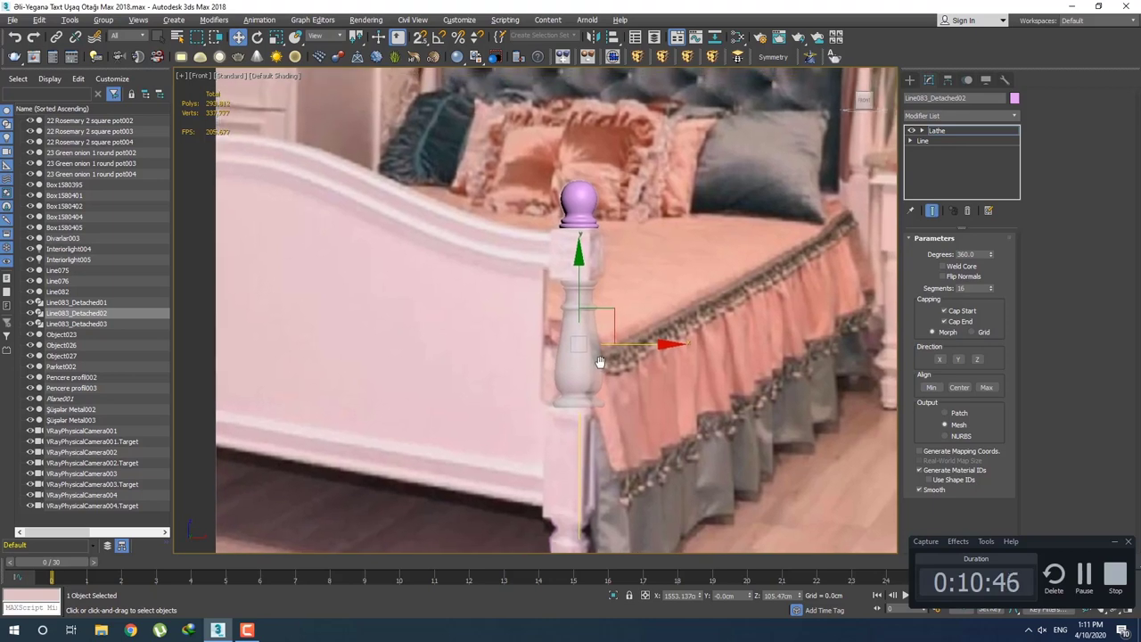
scroll(600, 357, "up", 2)
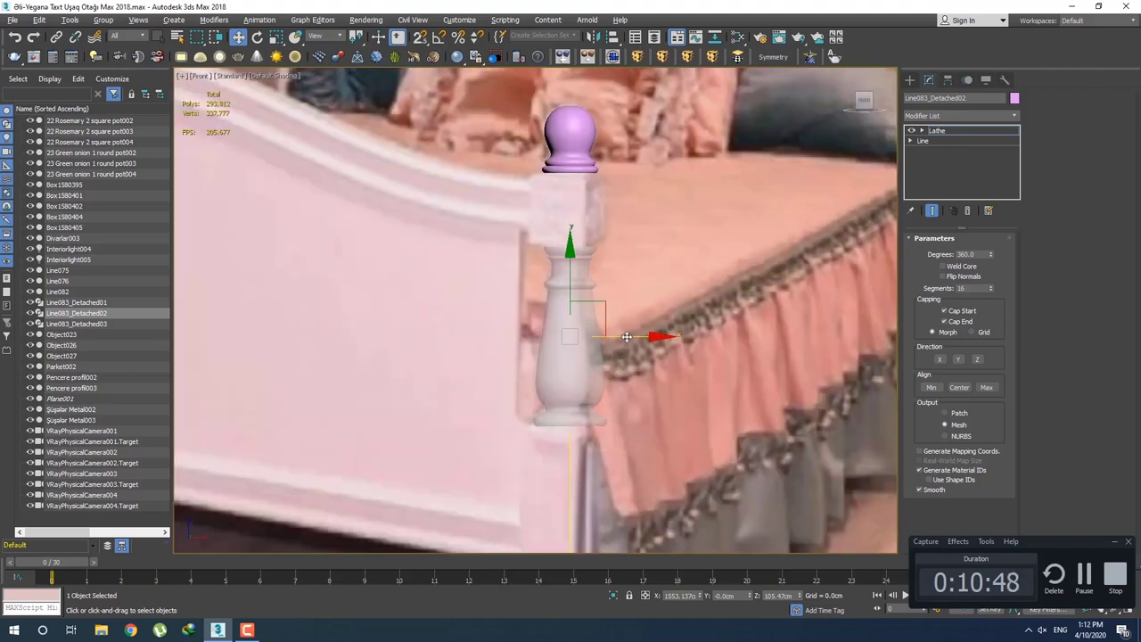
left_click_drag(627, 336, 619, 340)
scroll(622, 312, "up", 4)
scroll(617, 312, "down", 2)
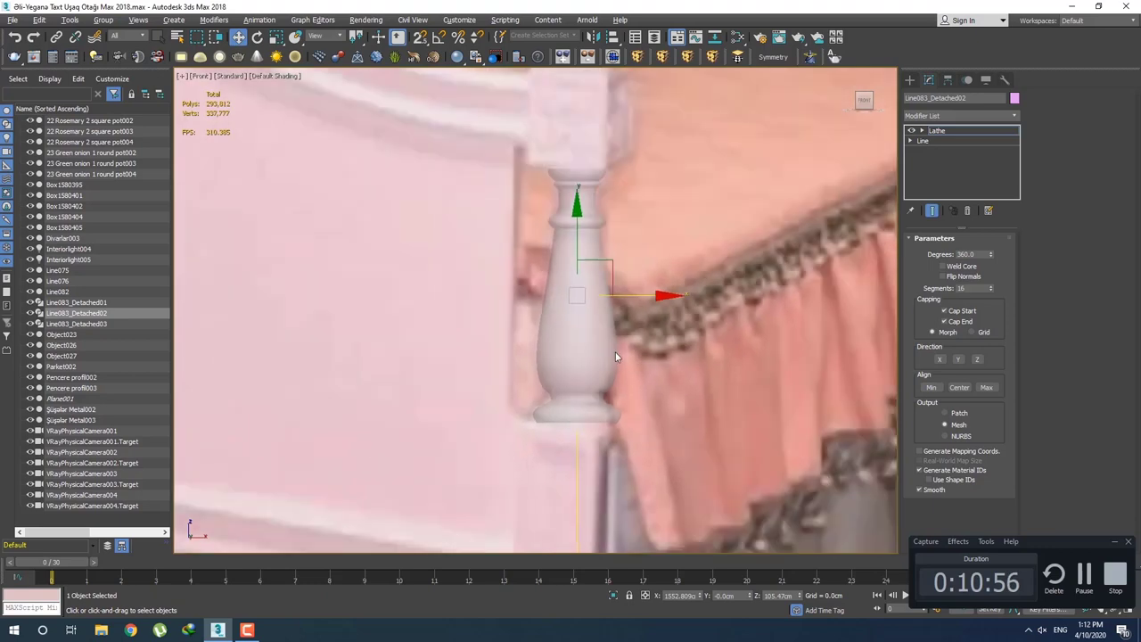
scroll(615, 351, "down", 2)
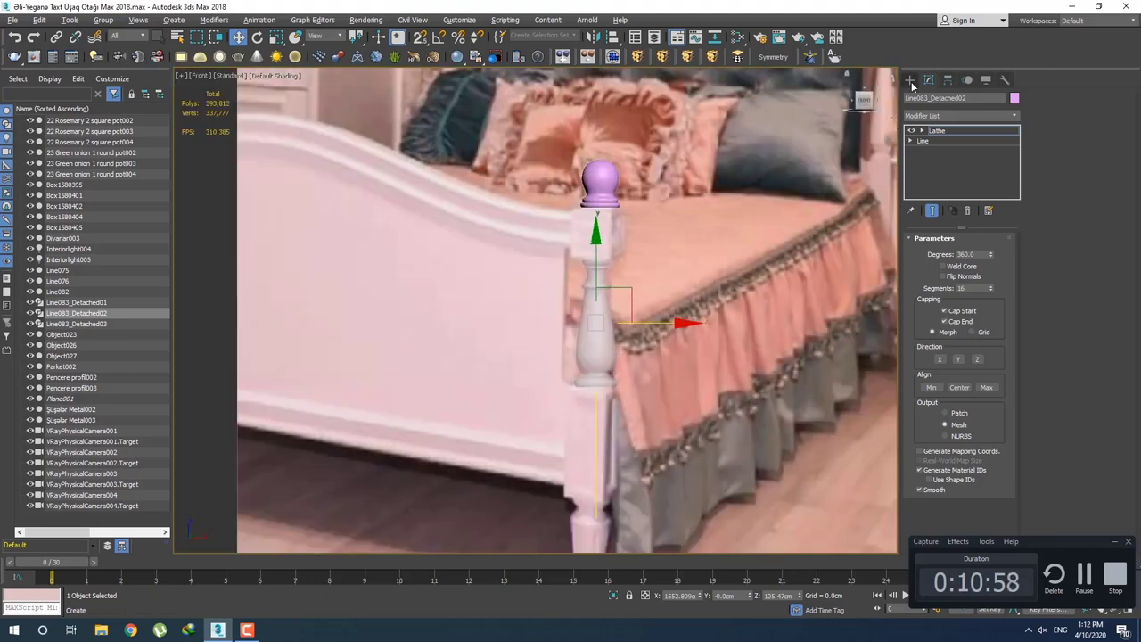
key("alt+x")
scroll(614, 364, "up", 3)
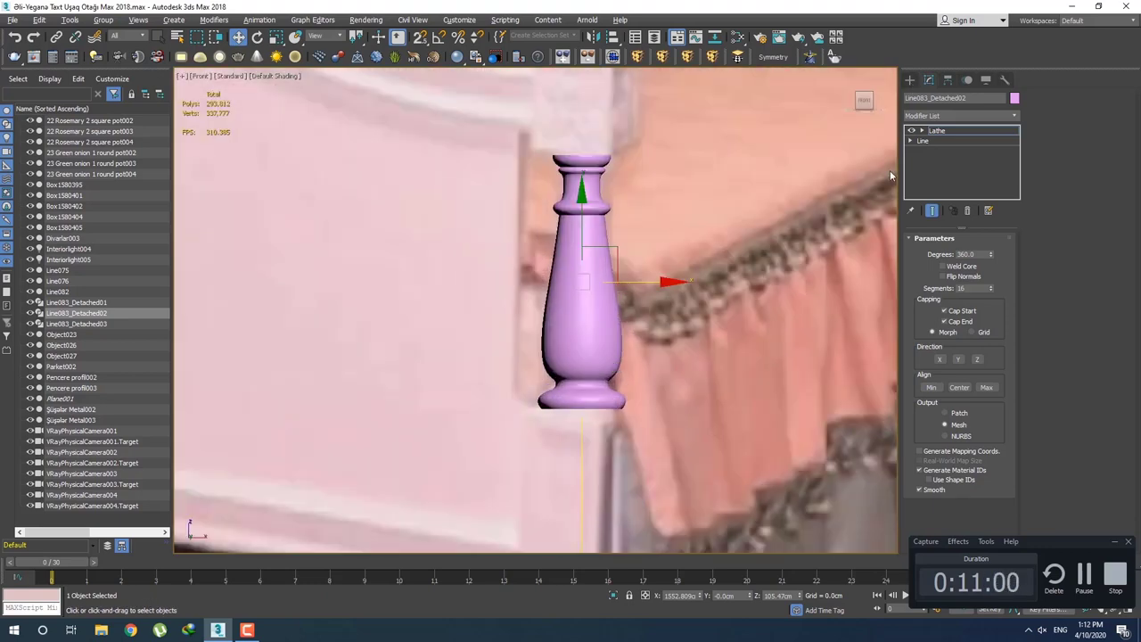
Select the leg outline Line083_Detached03 and add a Lathe modifier (360 degrees, 16 segments).
left_click(909, 80)
middle_click_drag(617, 357, 611, 224)
scroll(612, 224, "down", 2)
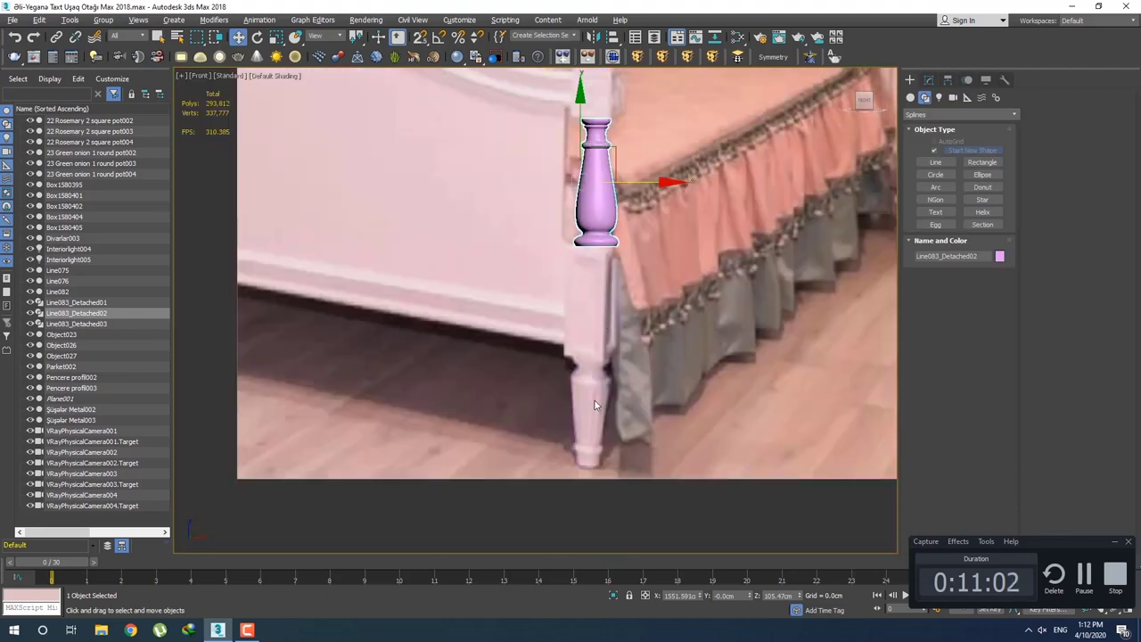
left_click(573, 382)
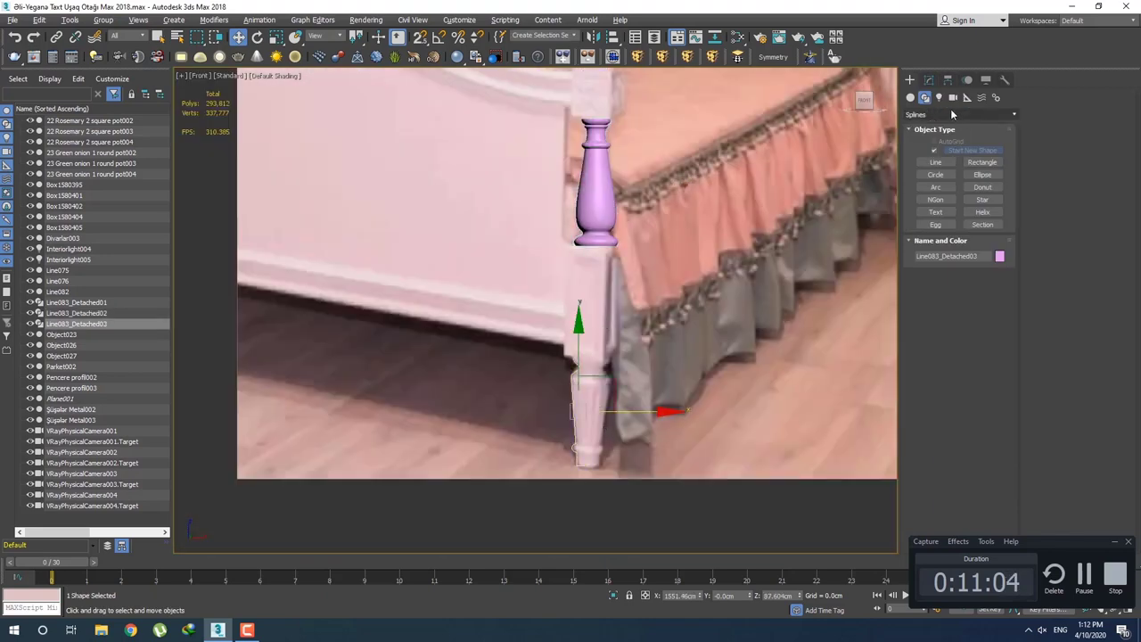
left_click(929, 80)
left_click(951, 117)
scroll(945, 223, "down", 5)
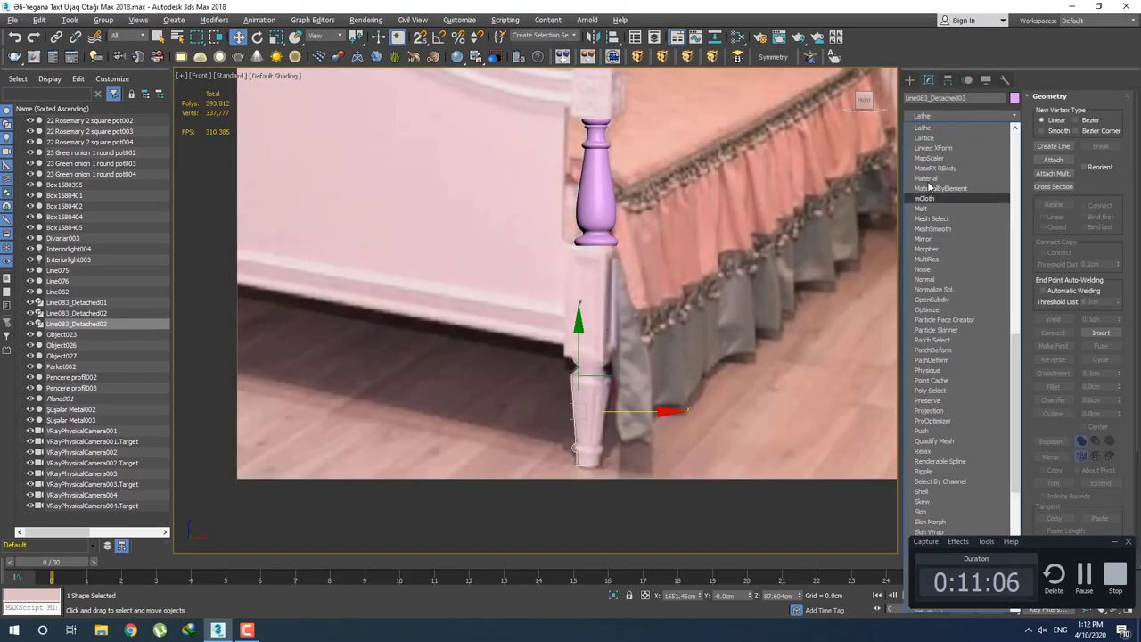
left_click(943, 130)
Move the leg's Lathe Axis along X, right then left, to fit the photo's leg width.
scroll(651, 348, "up", 2)
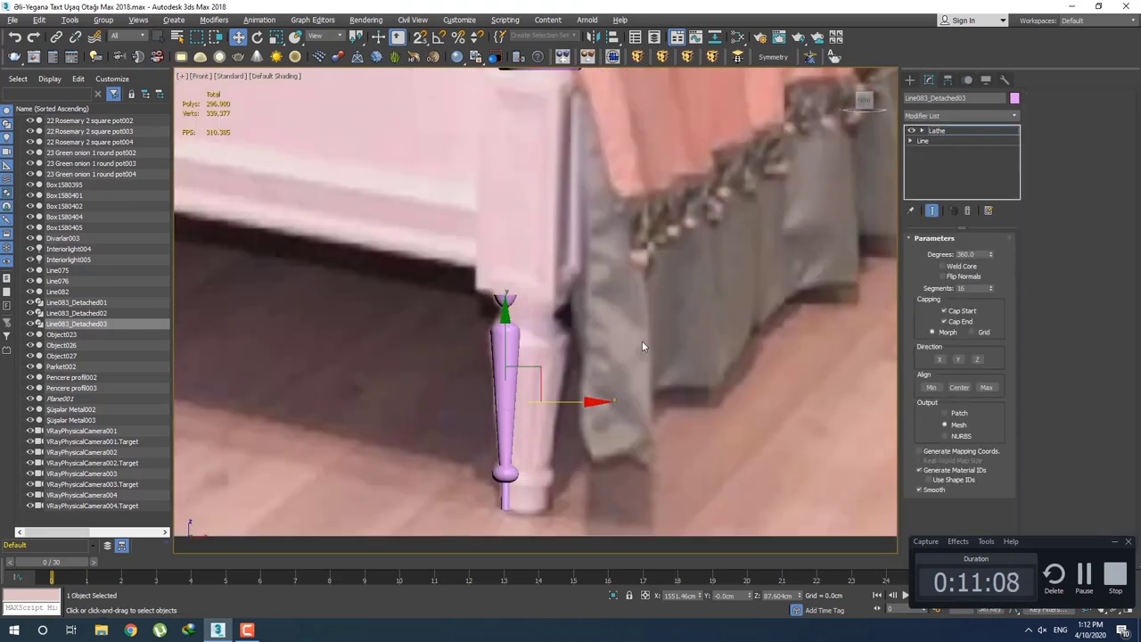
left_click_drag(559, 403, 584, 404)
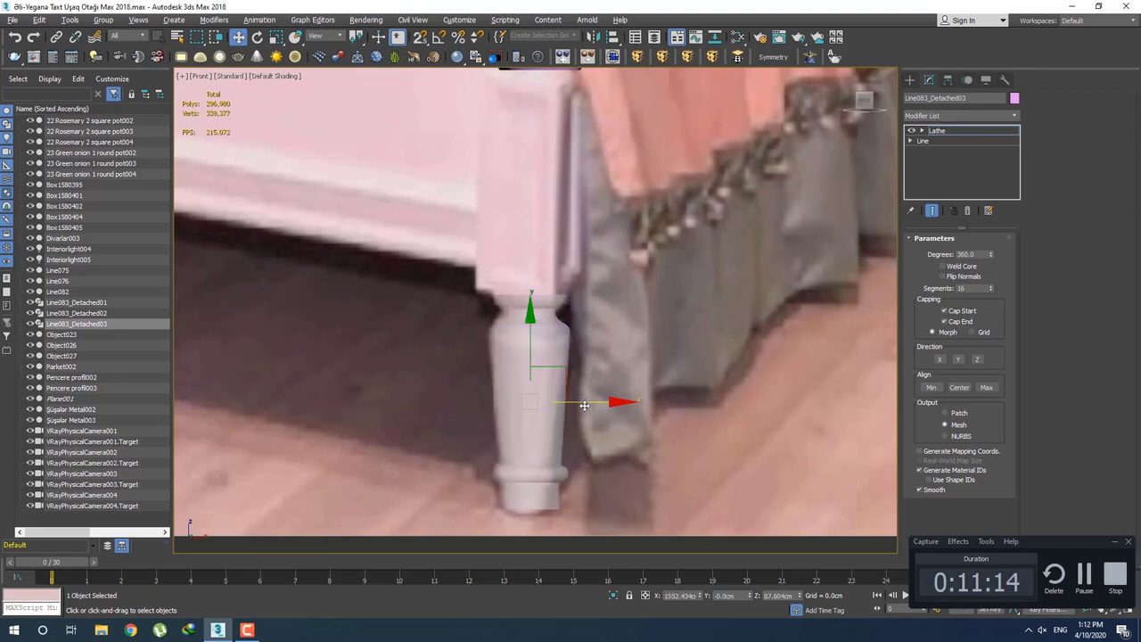
scroll(588, 397, "up", 1)
scroll(615, 334, "up", 1)
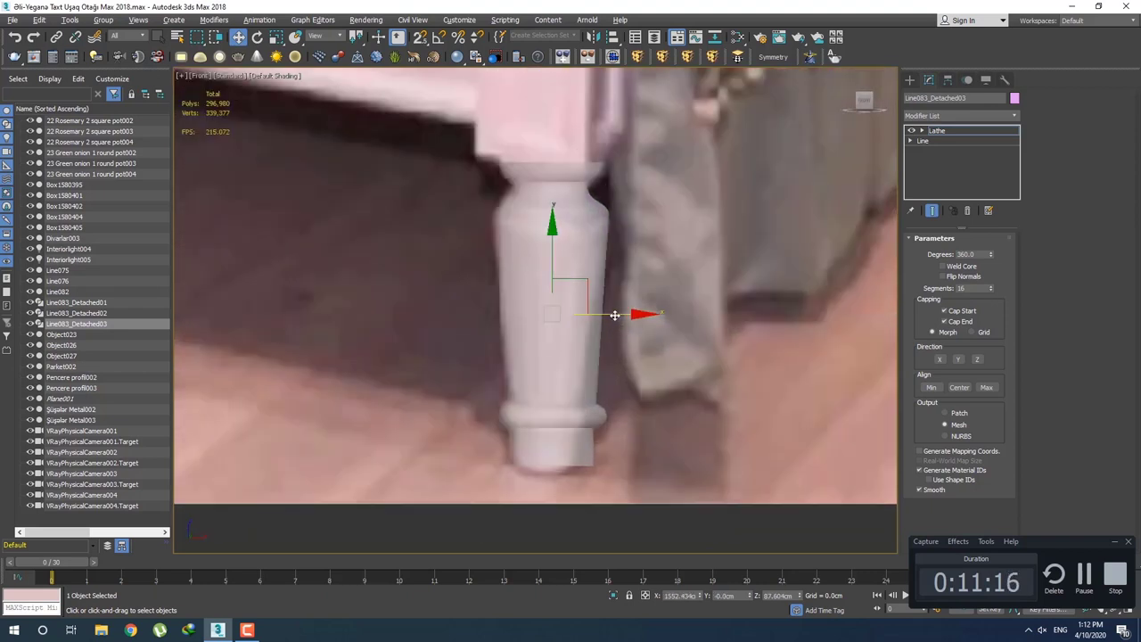
left_click_drag(617, 315, 611, 316)
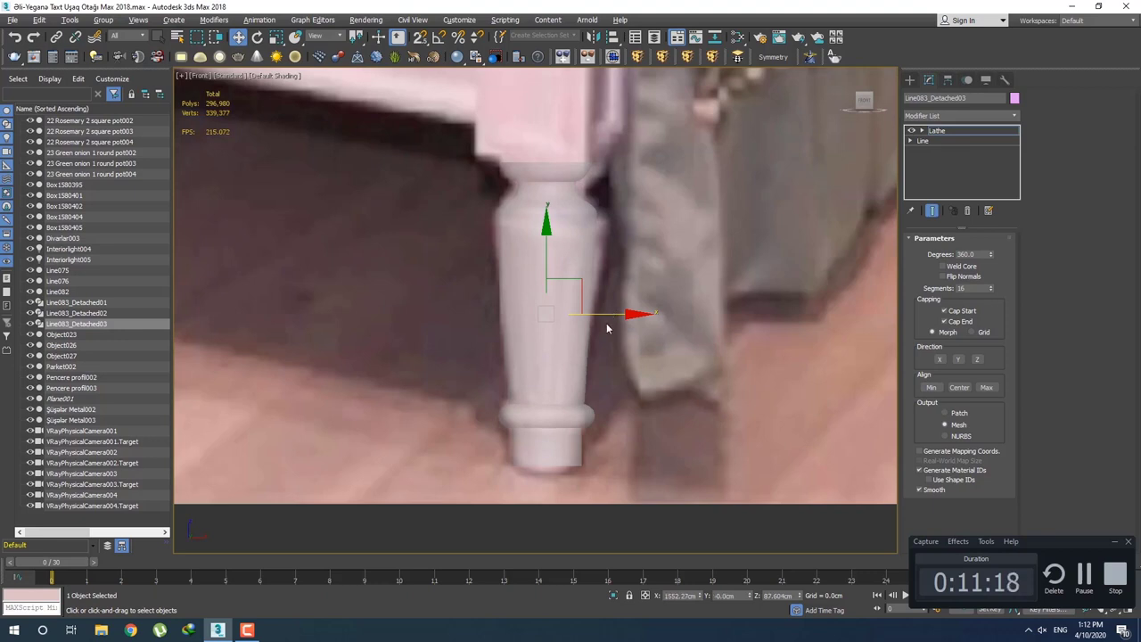
Shift the five foot vertices of the leg profile slightly right and check the lathed result.
left_click(945, 141)
key("1")
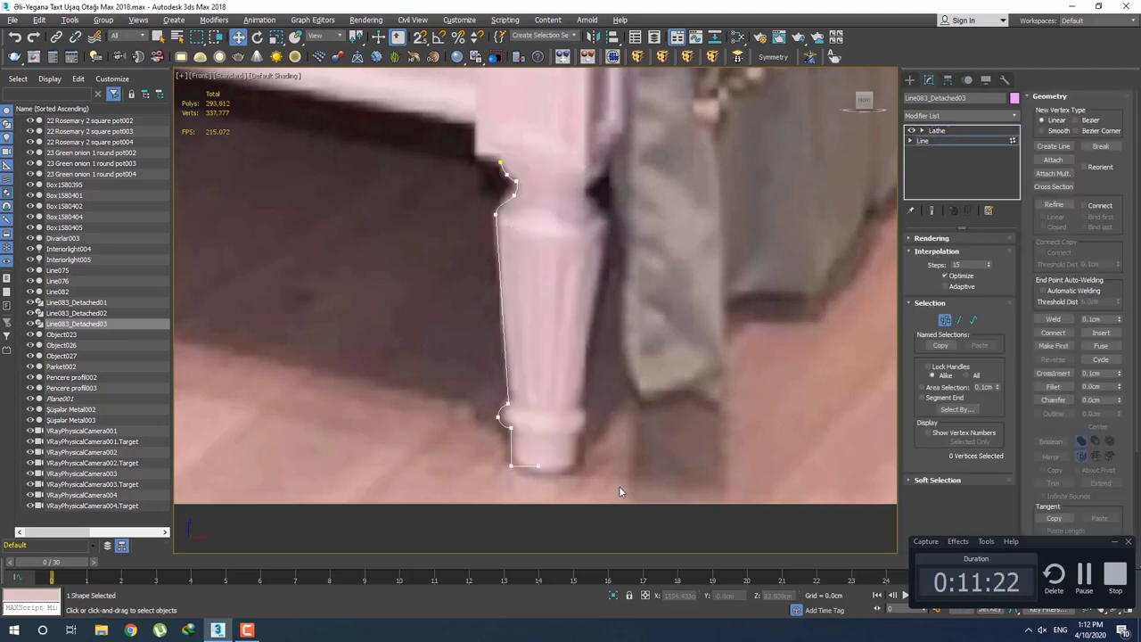
left_click_drag(463, 380, 464, 380)
left_click_drag(564, 406, 570, 406)
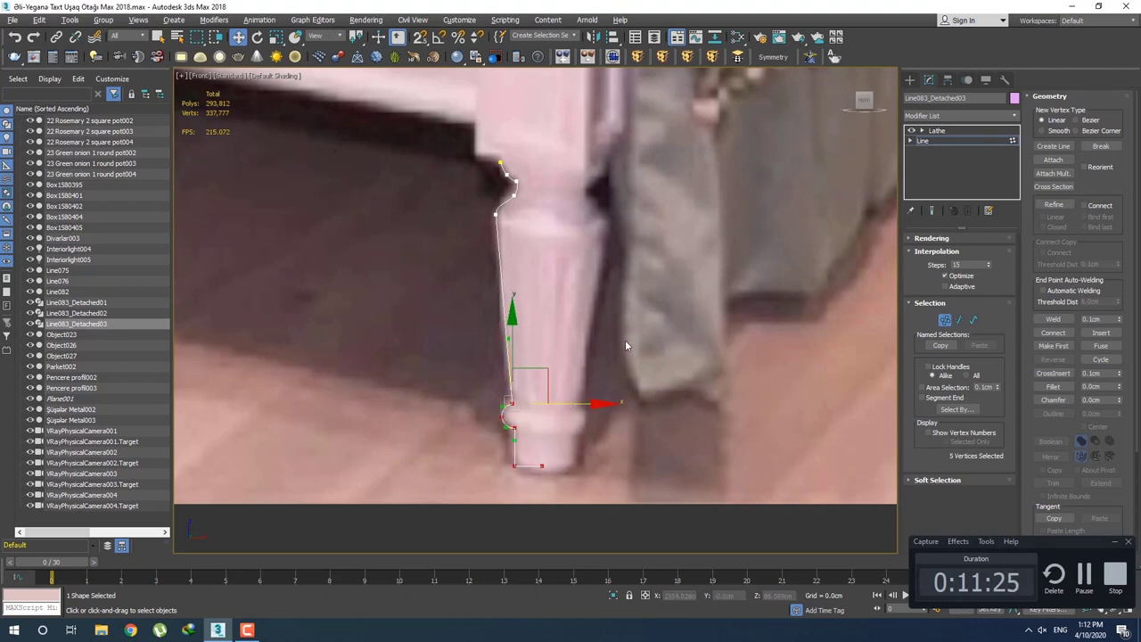
left_click(963, 130)
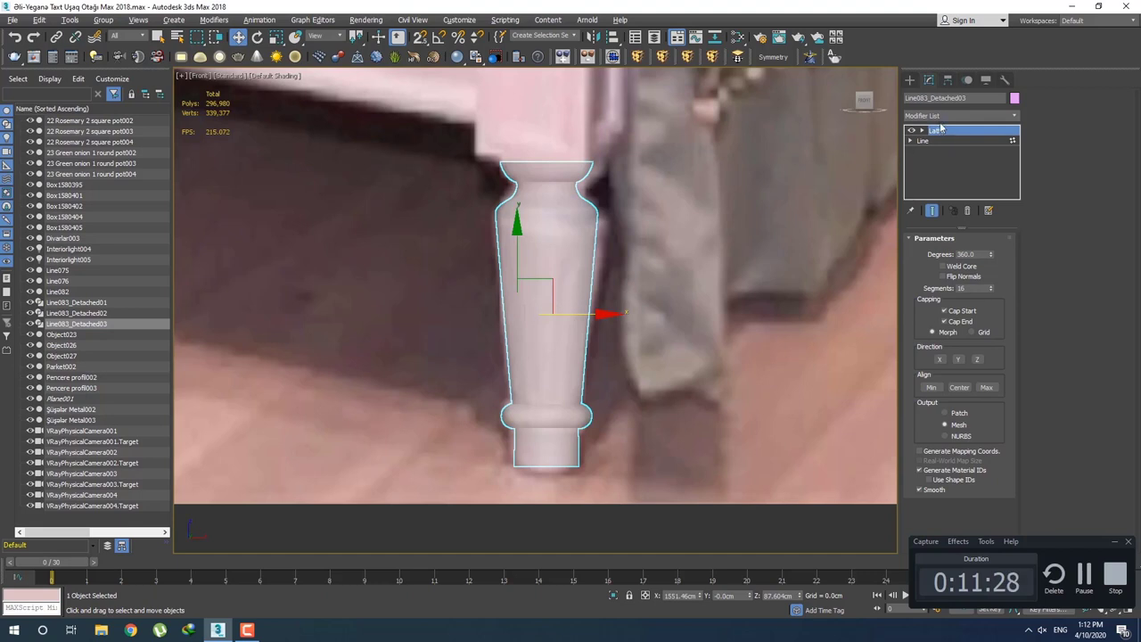
left_click(945, 131)
scroll(615, 299, "down", 3)
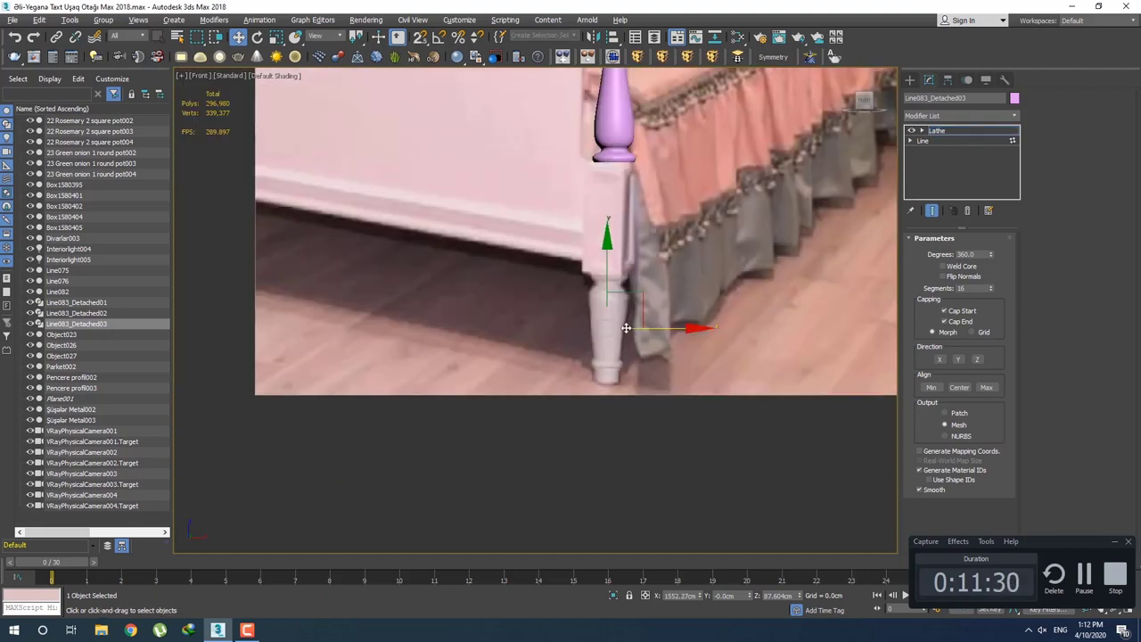
scroll(638, 330, "up", 2)
left_click_drag(639, 331, 639, 330)
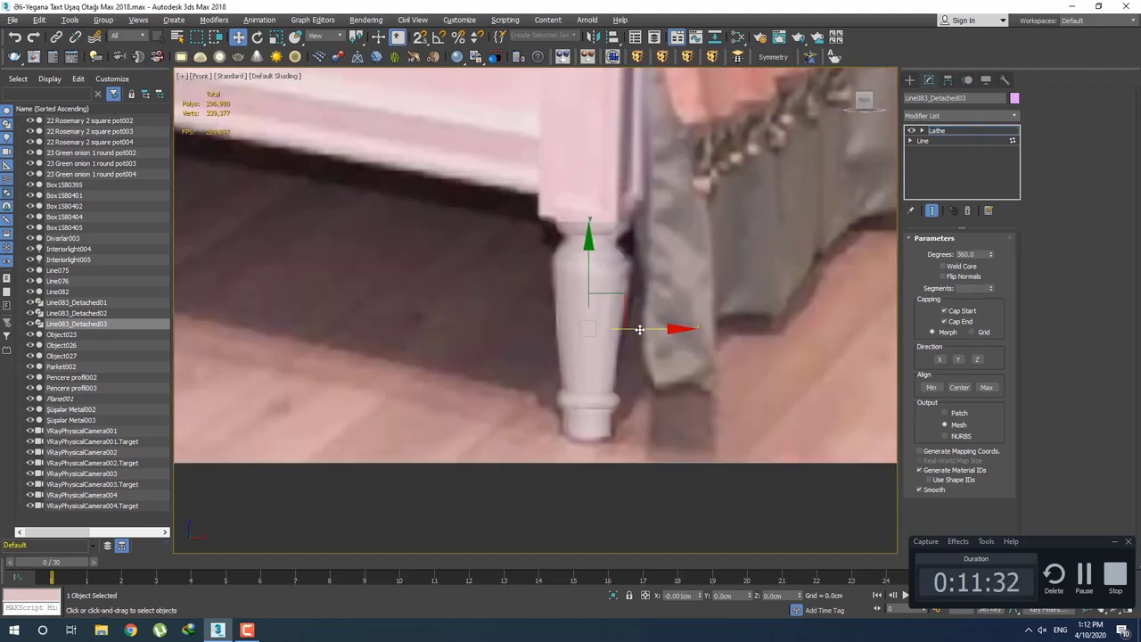
middle_click_drag(639, 330, 618, 352)
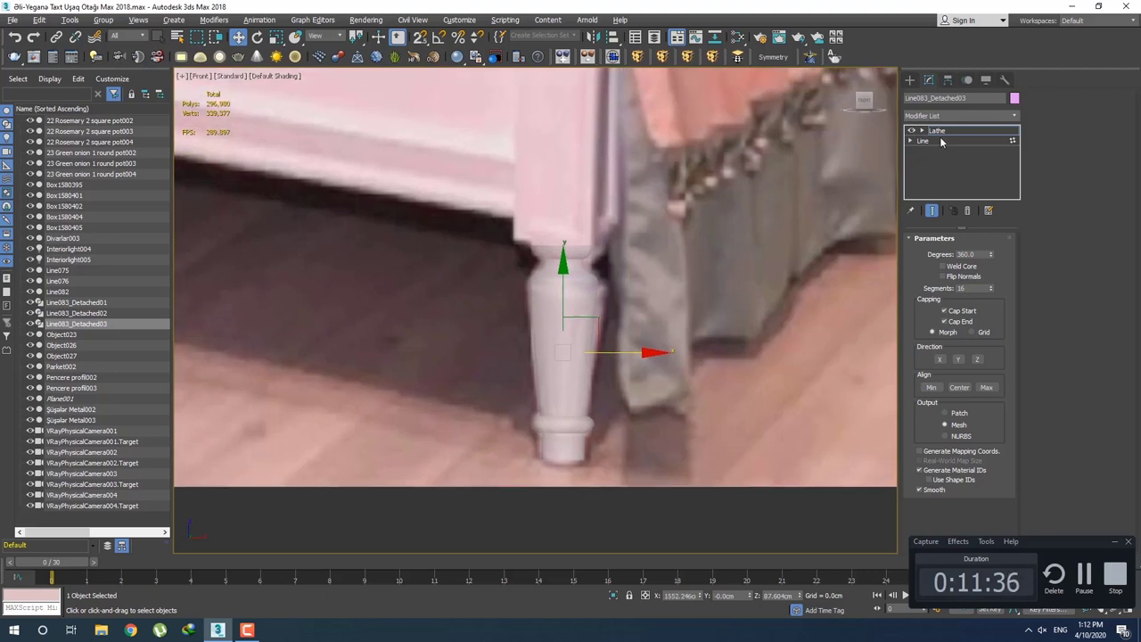
With Show End Result on, adjust the top and bottom profile vertices to fit the photo, then reselect Lathe.
left_click(938, 142)
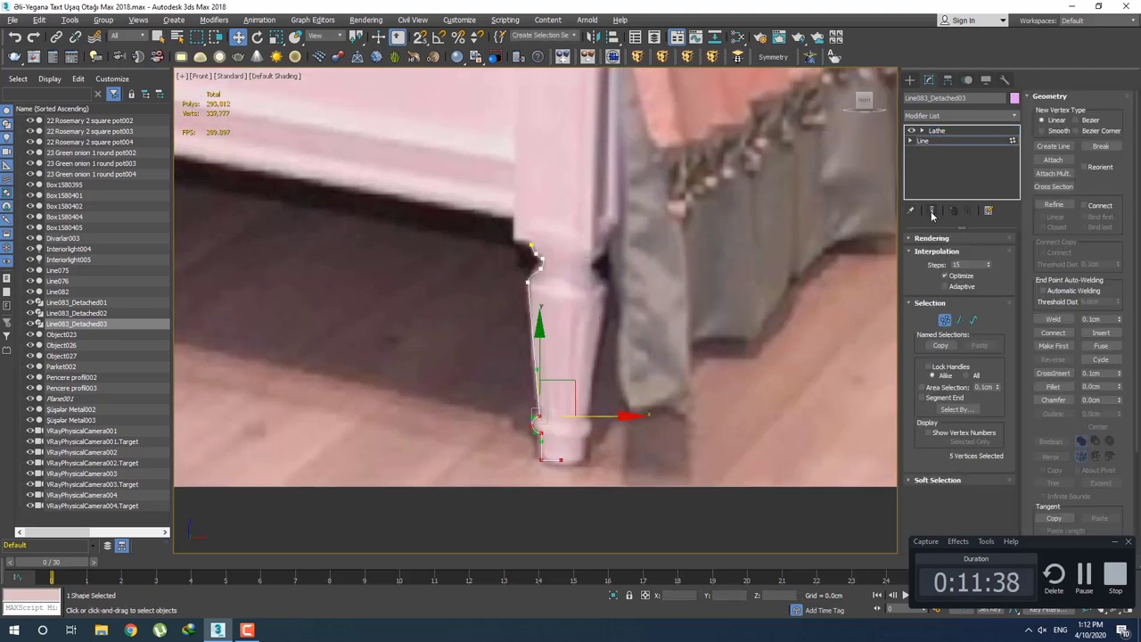
left_click(931, 211)
key("1")
key("1")
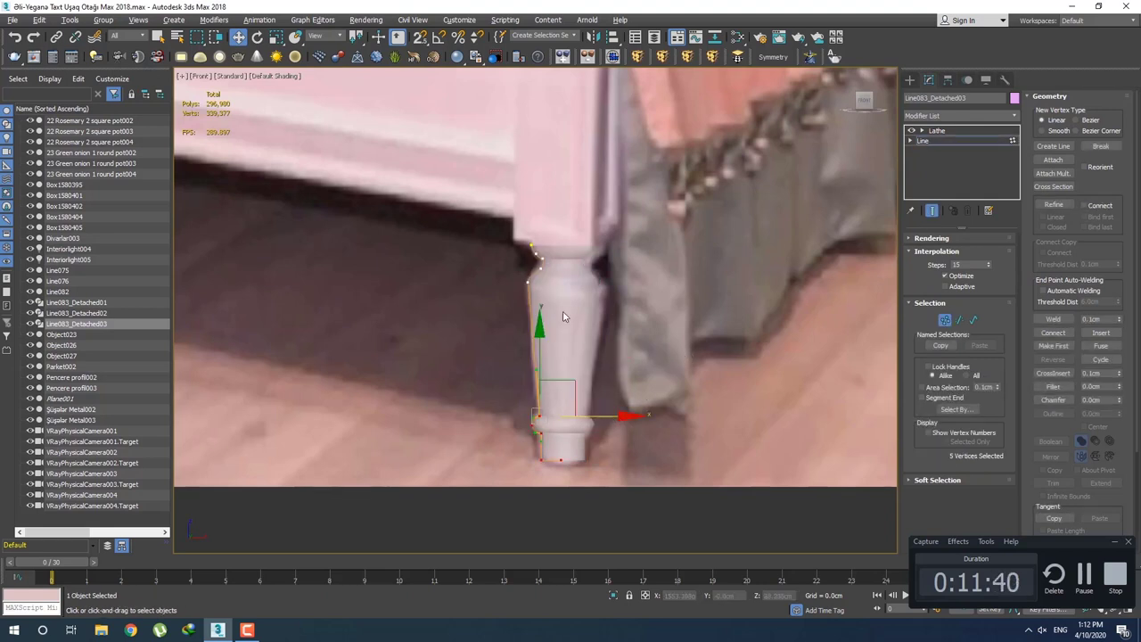
left_click_drag(571, 309, 573, 303)
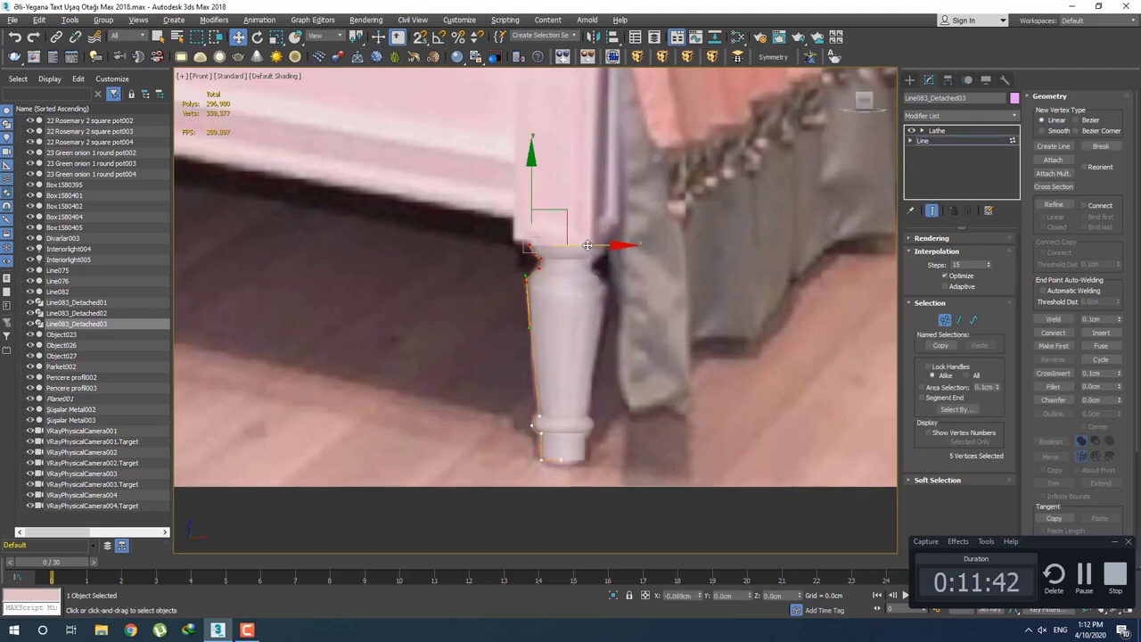
middle_click_drag(576, 326, 569, 258)
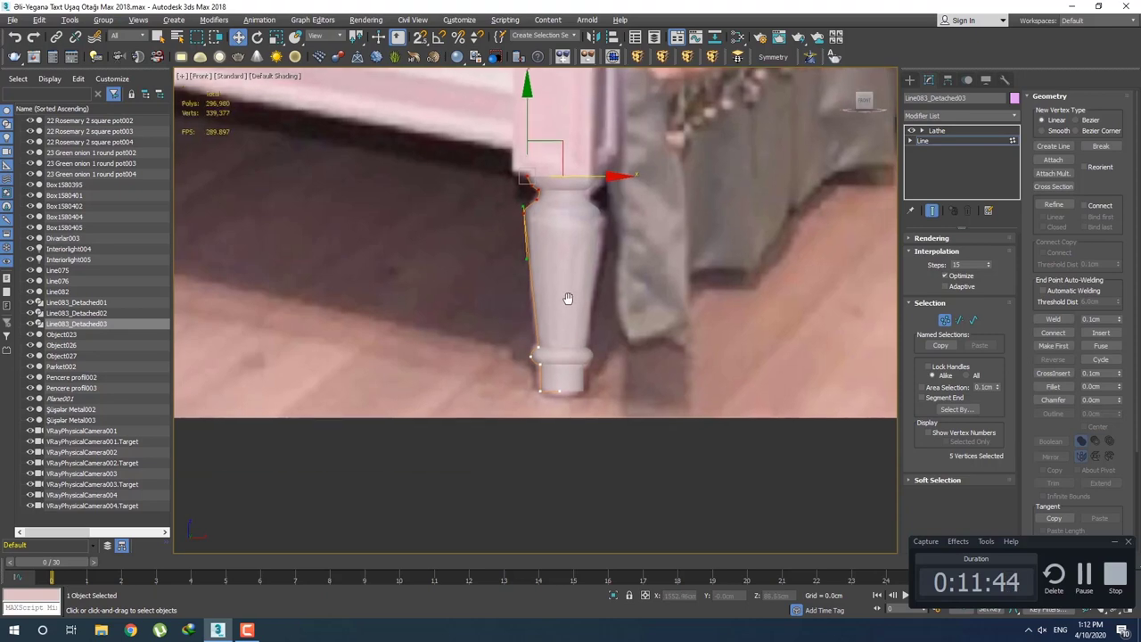
left_click_drag(506, 305, 555, 390)
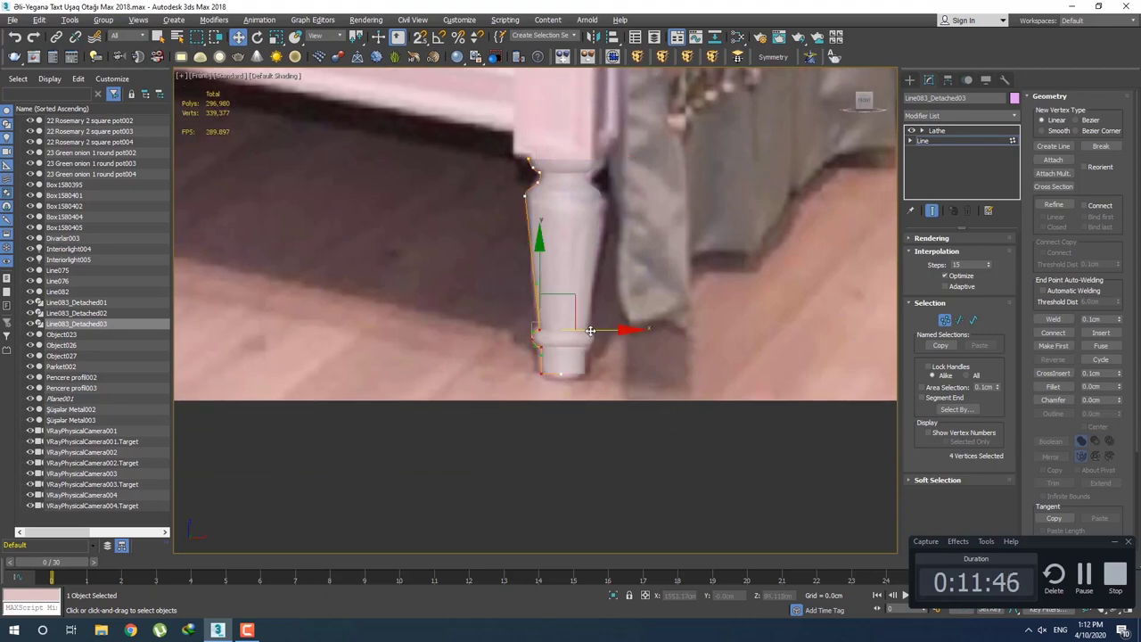
middle_click_drag(631, 271, 625, 320)
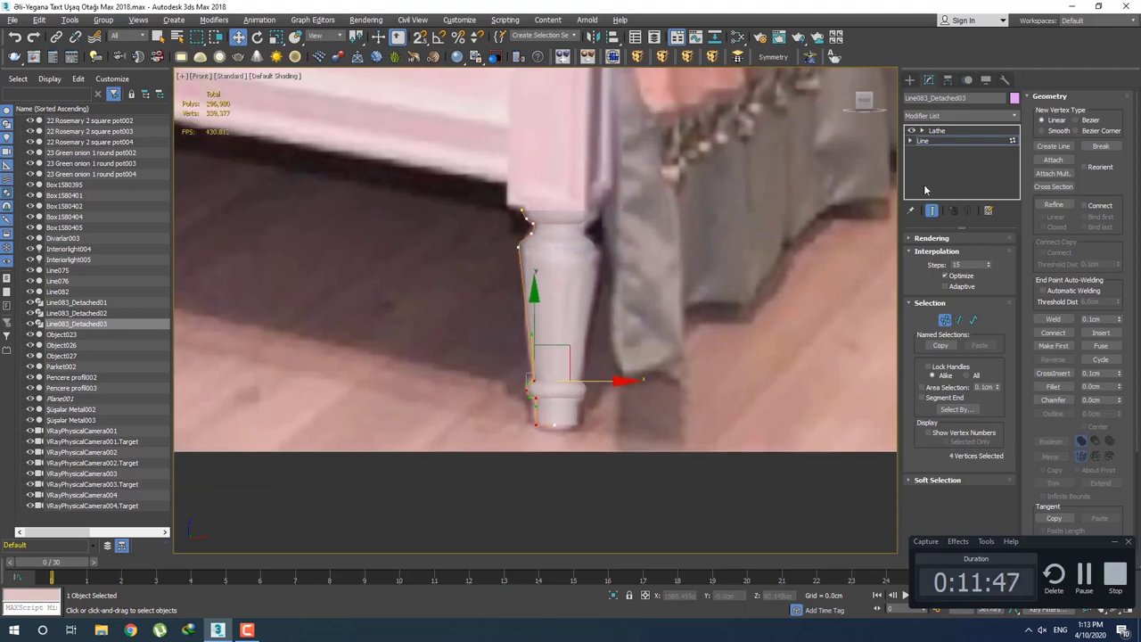
left_click(937, 130)
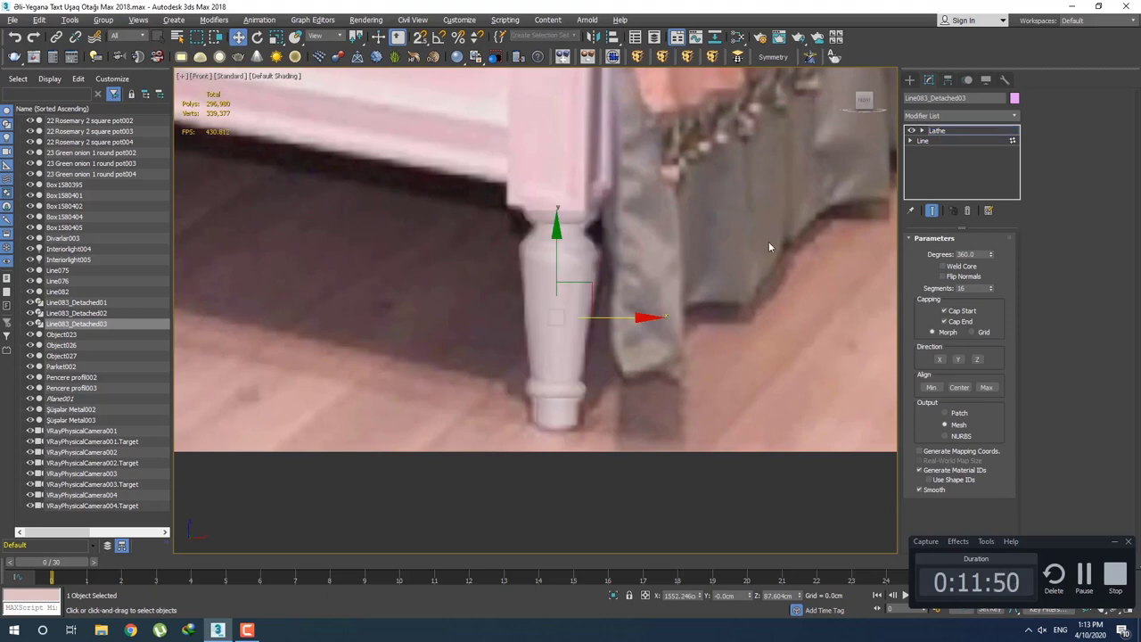
left_click_drag(634, 318, 623, 318)
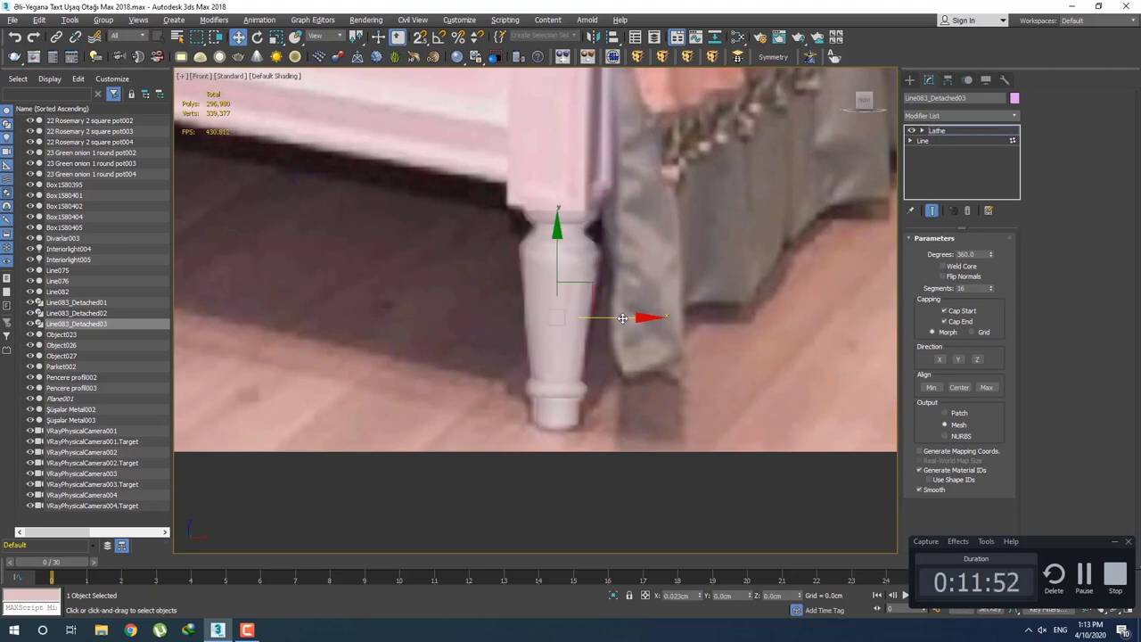
scroll(615, 393, "down", 5)
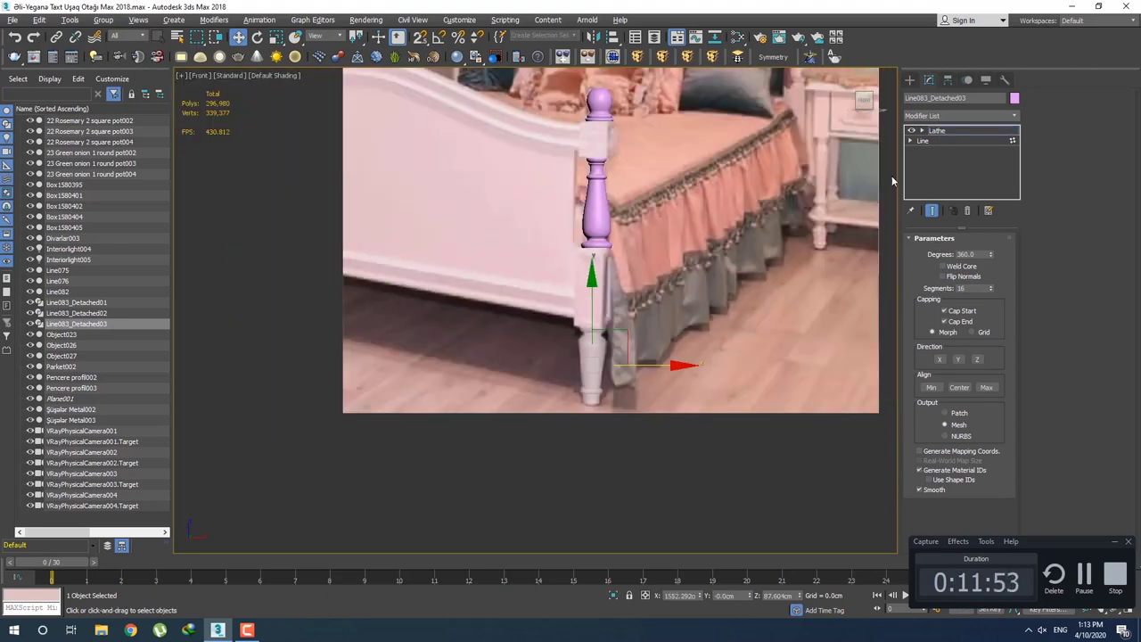
left_click(909, 79)
left_click(599, 221, "ctrl")
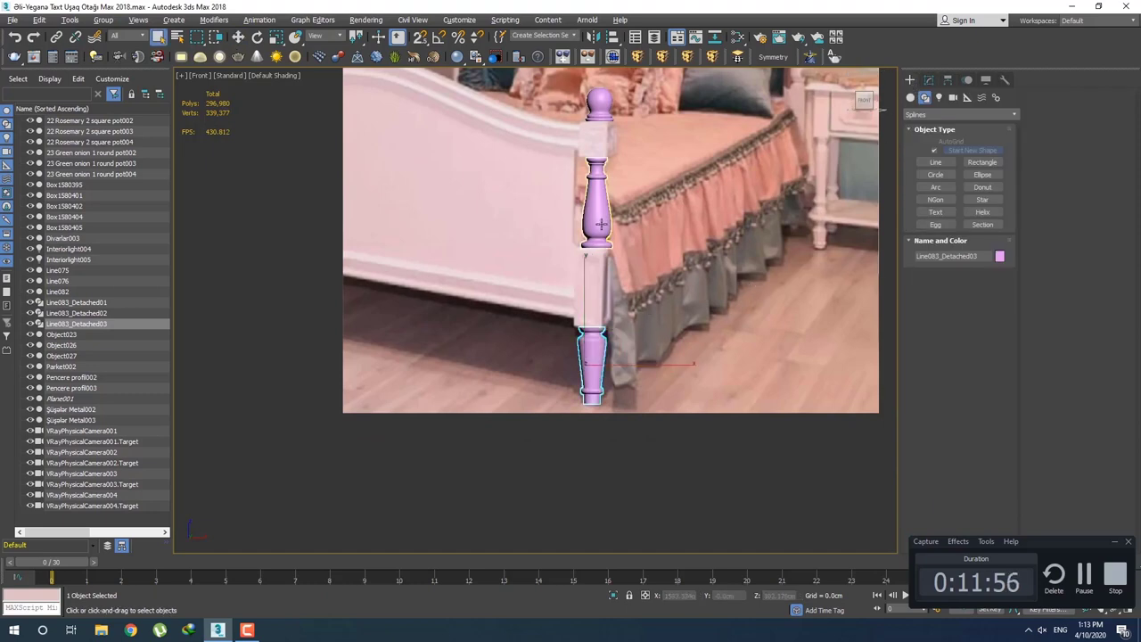
left_click(599, 100, "ctrl")
scroll(635, 233, "down", 3)
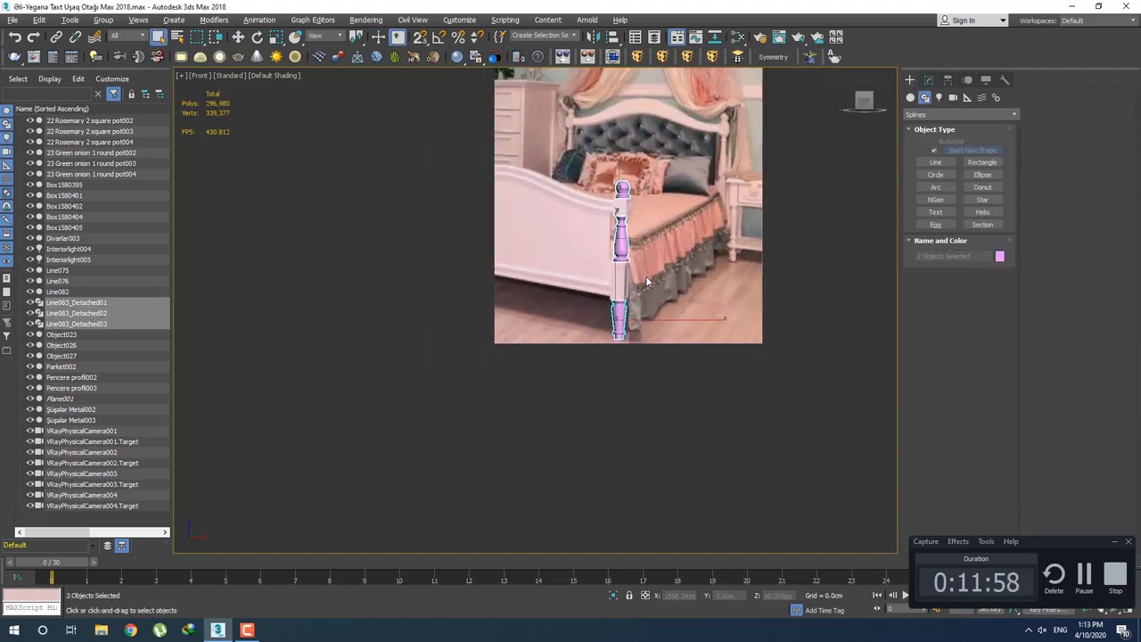
left_click(806, 276)
scroll(638, 293, "up", 3)
middle_click_drag(634, 296, 597, 317)
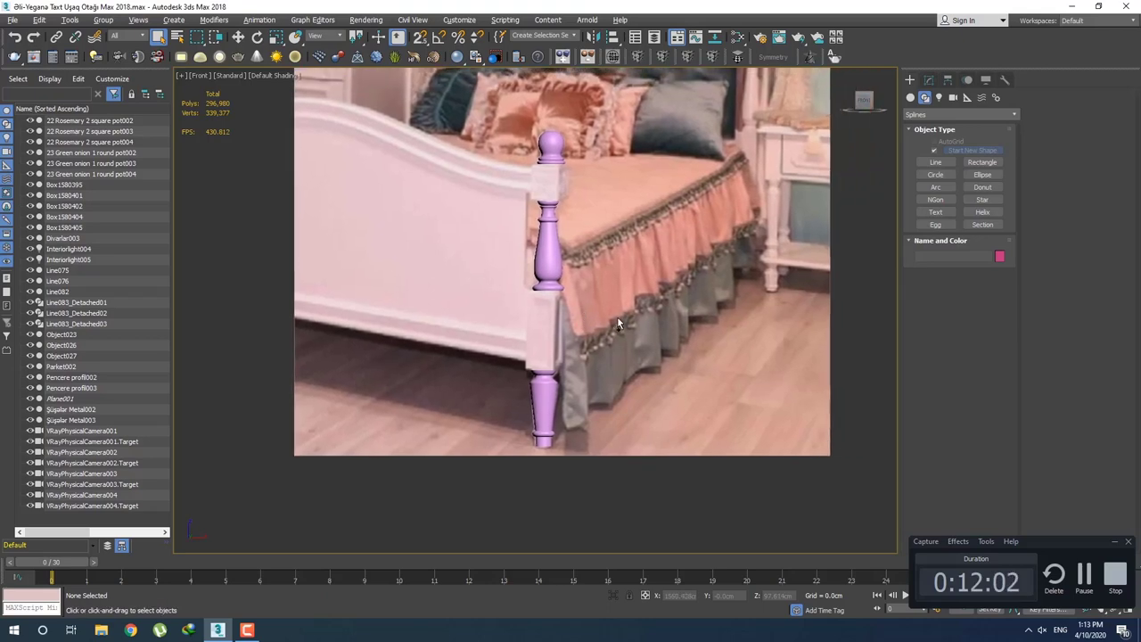
middle_click_drag(547, 234, 554, 297)
scroll(553, 297, "up", 2)
Draw a 3.817 × 3.192 × 1.989 cm Box over the square block between finial and spindle.
scroll(554, 297, "up", 1)
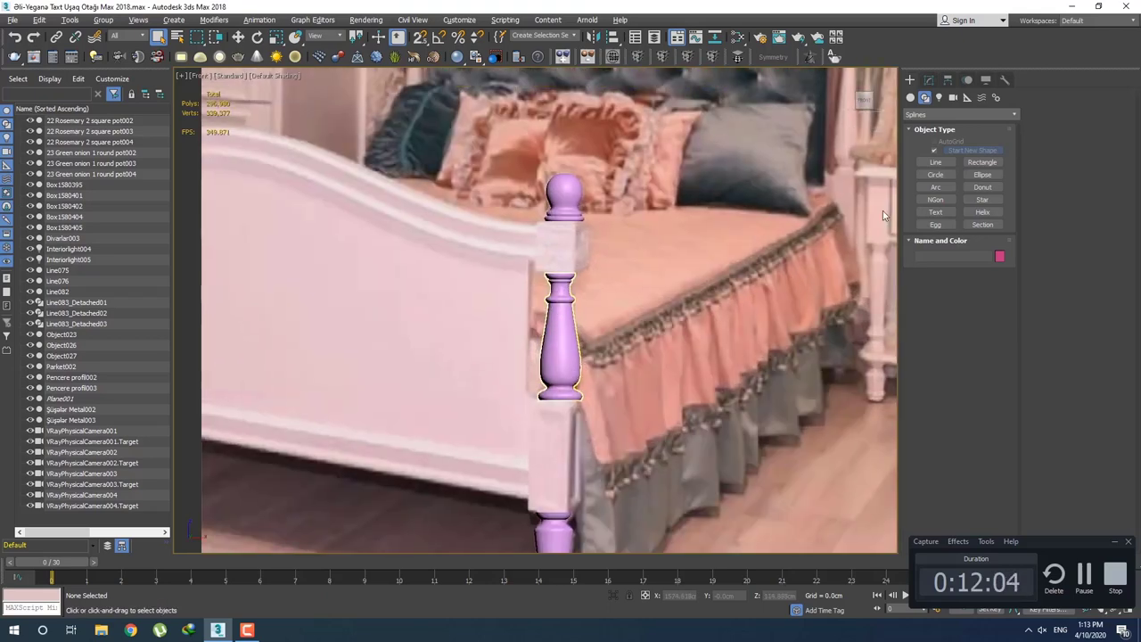
left_click(910, 97)
left_click(936, 152)
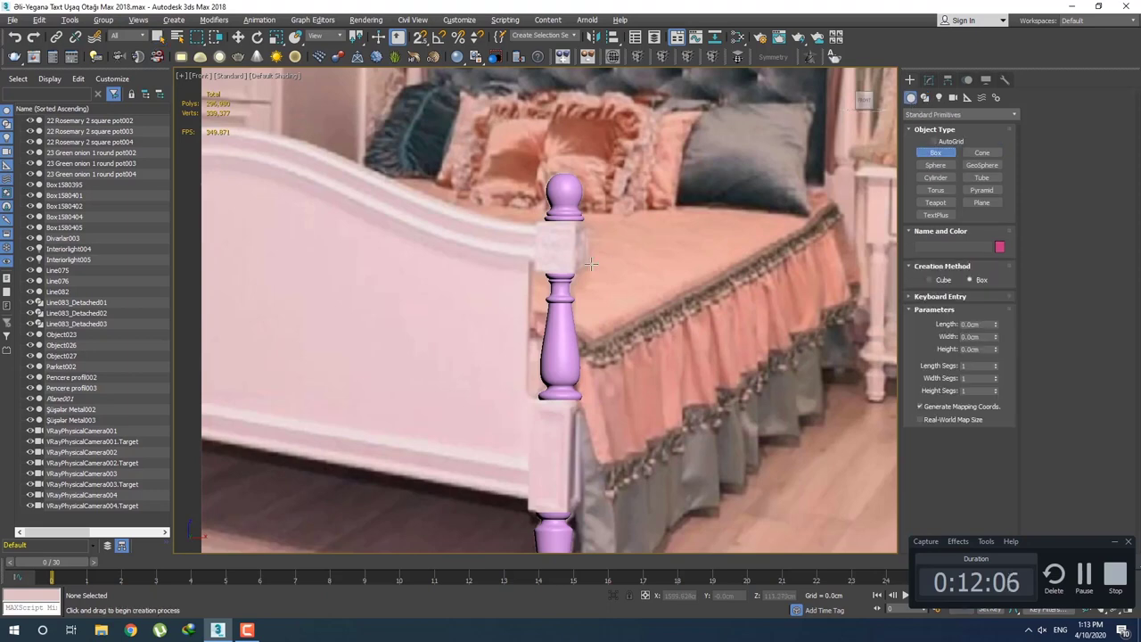
scroll(575, 264, "up", 3)
left_click_drag(504, 213, 586, 314)
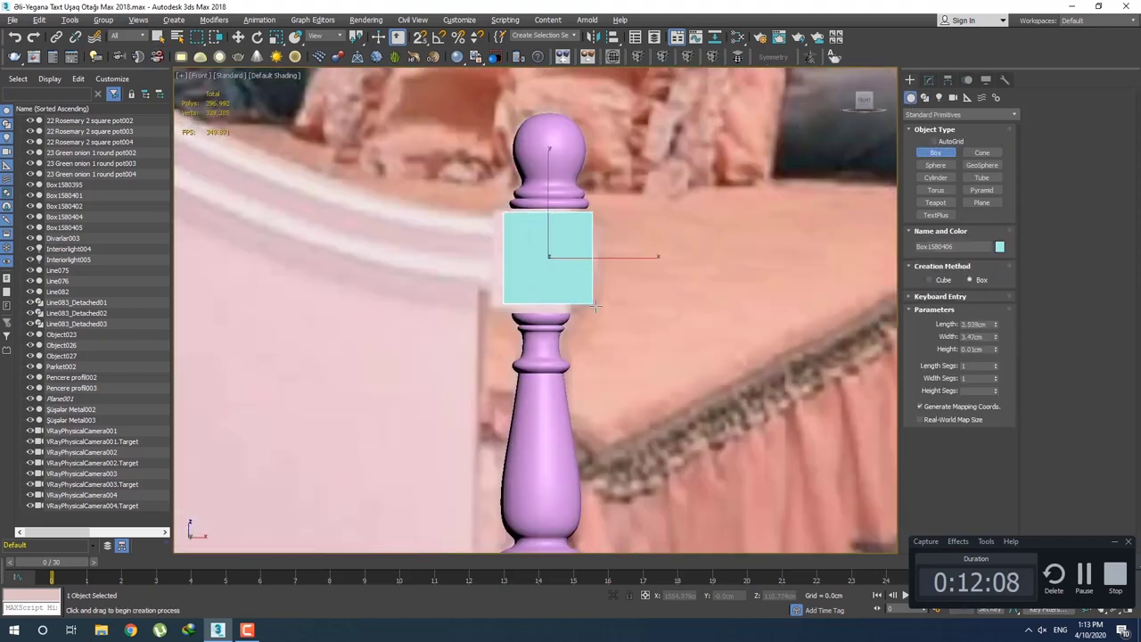
left_click(596, 260)
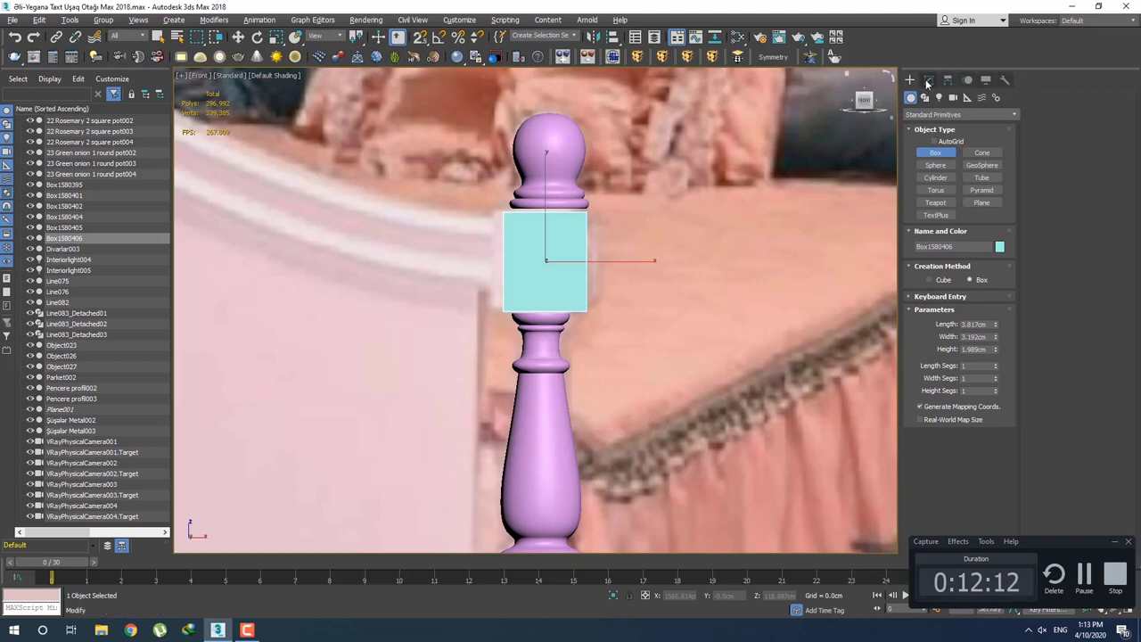
left_click(929, 81)
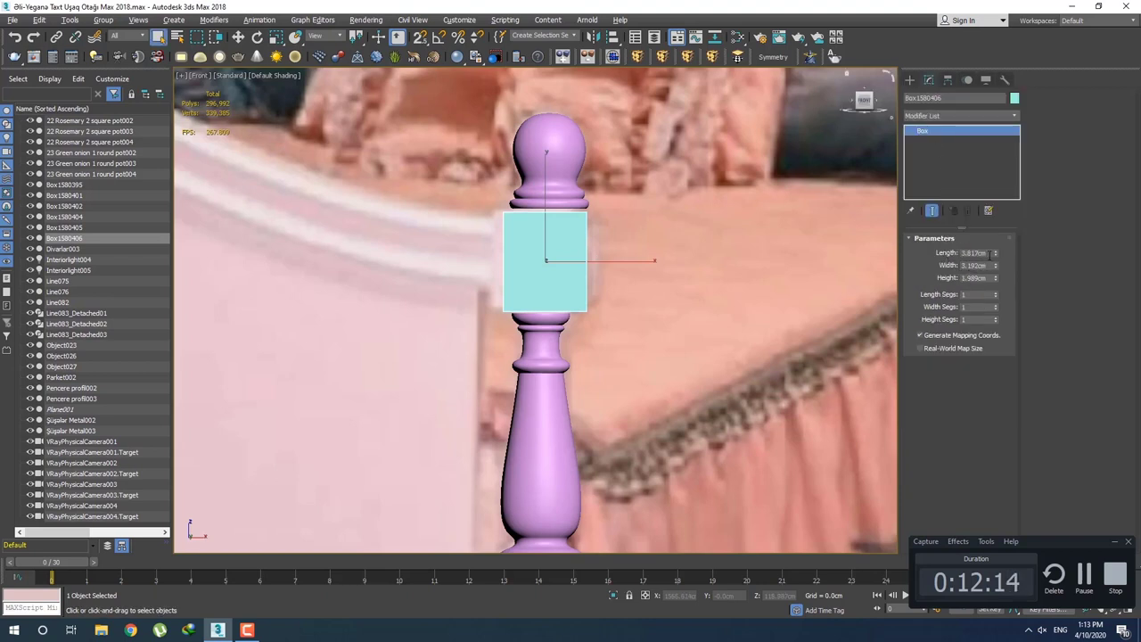
Set the box Length and Width to 4 cm.
left_click_drag(989, 254, 922, 252)
type("4")
key("Return")
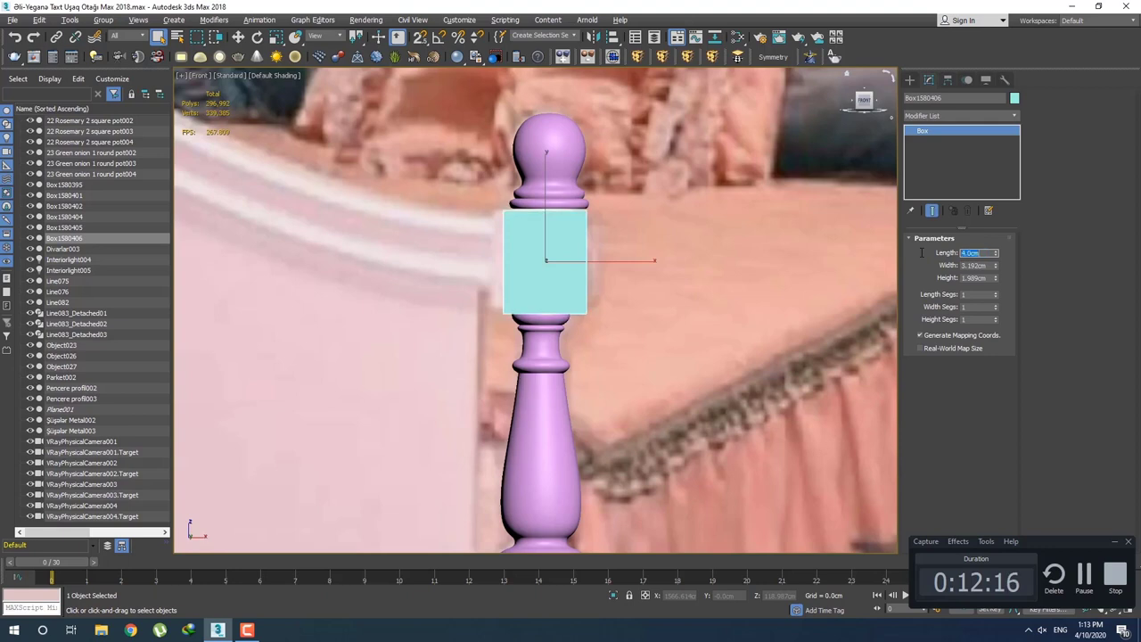
key("Tab")
type("4")
key("Return")
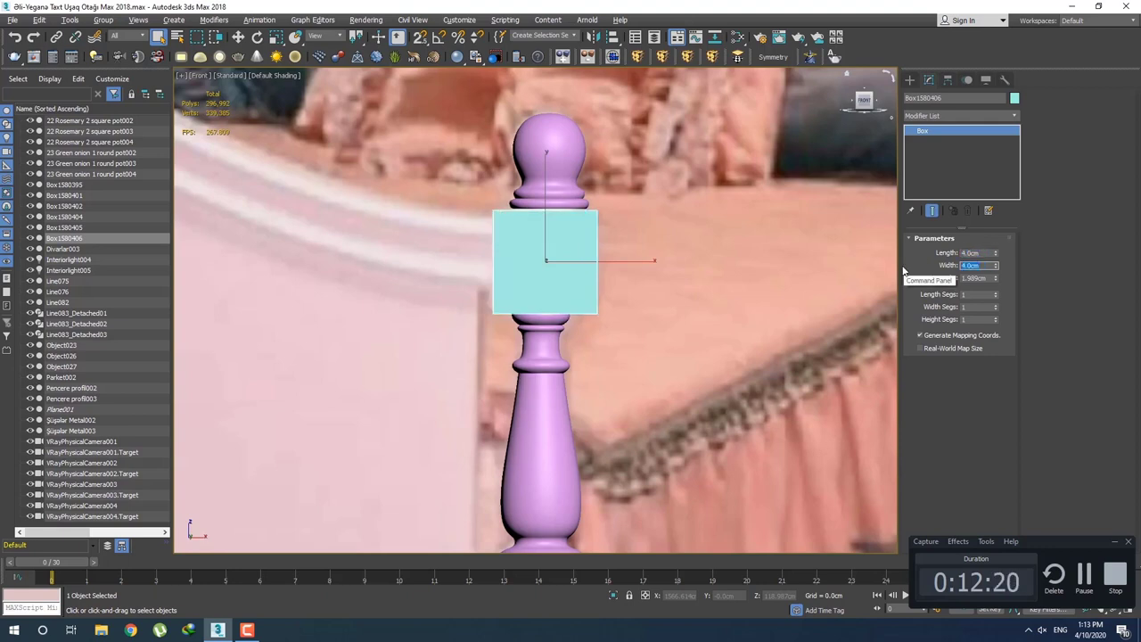
Toggle see-through mode to check the box against the post's square block.
scroll(523, 326, "down", 2)
scroll(599, 329, "down", 2)
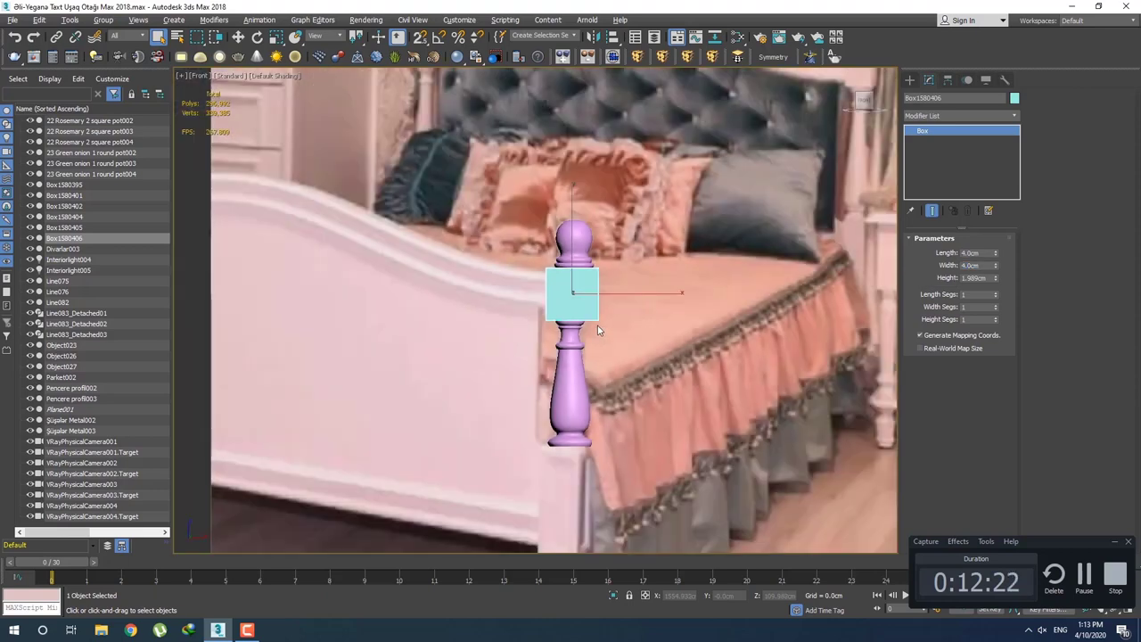
key("alt+x")
scroll(598, 328, "up", 1)
scroll(599, 325, "up", 1)
scroll(598, 321, "up", 1)
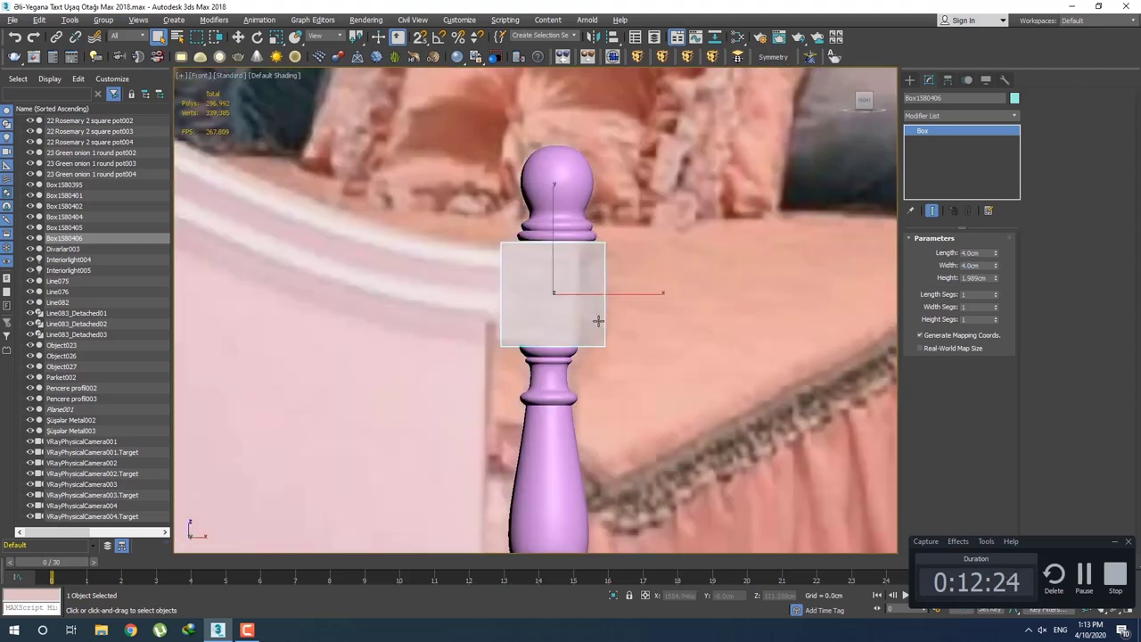
key("alt+x")
middle_click_drag(595, 323, 666, 350)
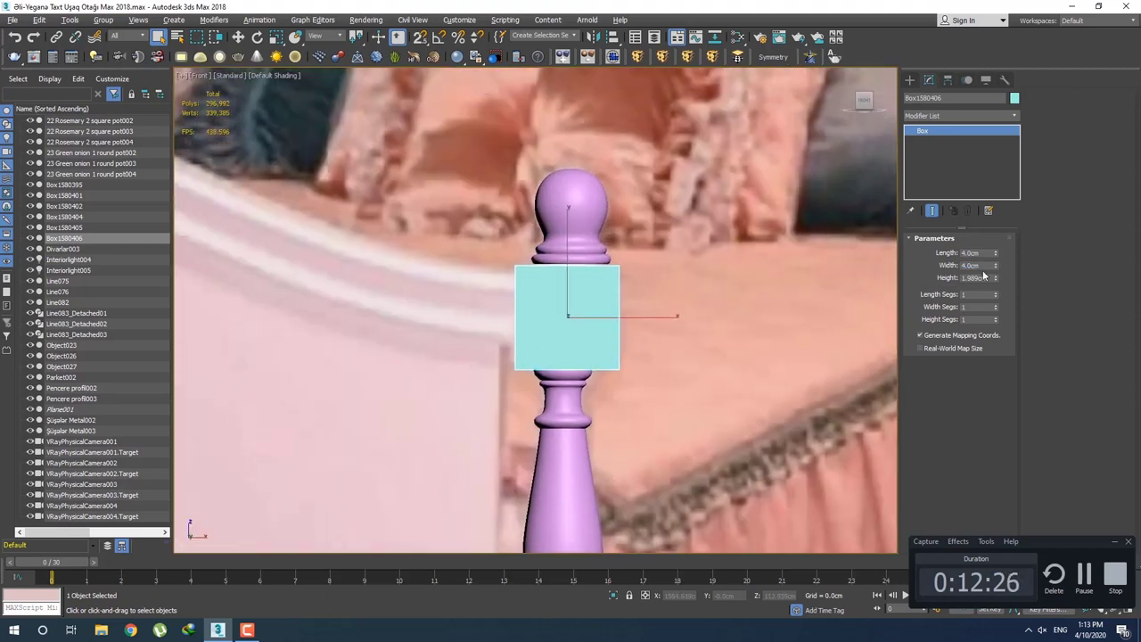
Set the box Height to 4 cm.
type("4")
key("Return")
scroll(642, 323, "down", 2)
scroll(651, 342, "up", 2)
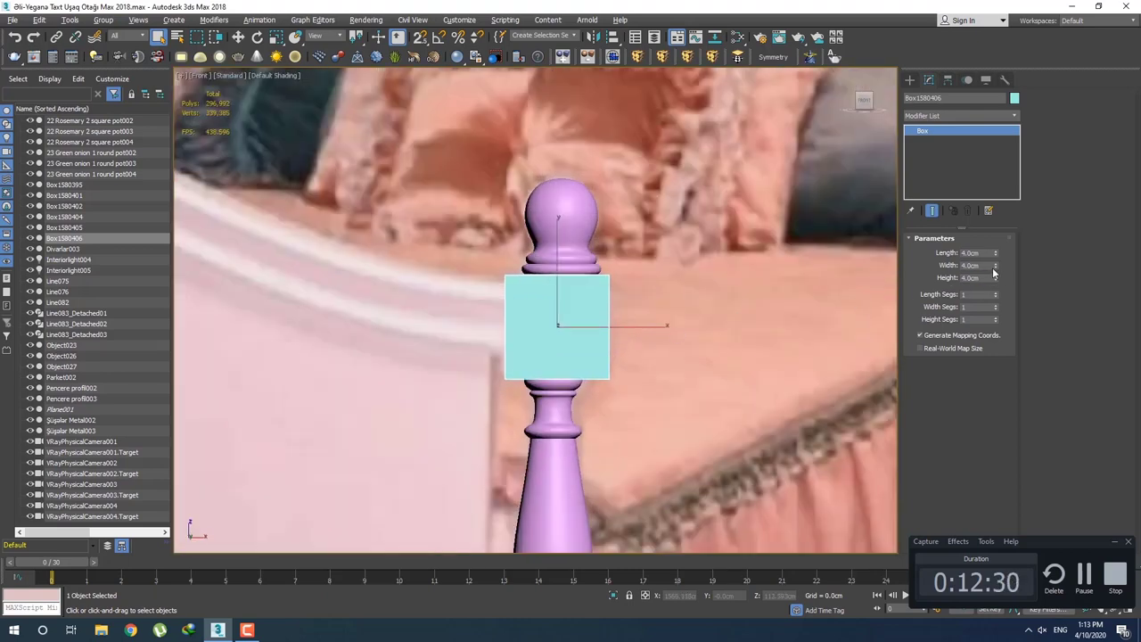
Try box widths of 3 cm and 3.5 cm, then return the width to 4 cm.
type("3")
key("Return")
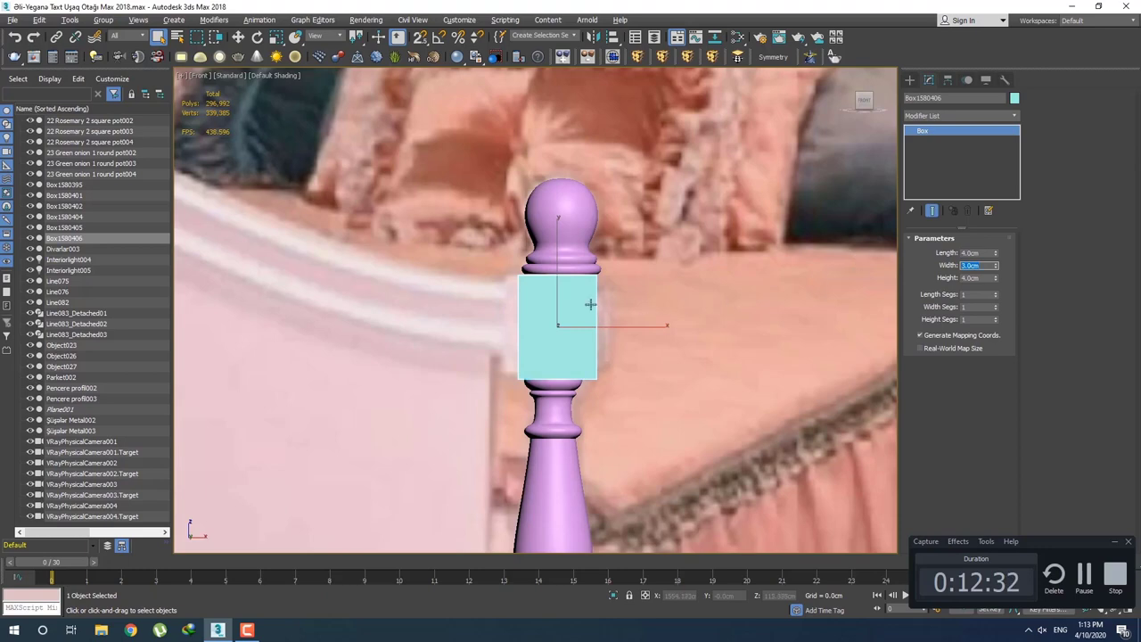
type("3.5")
key("Return")
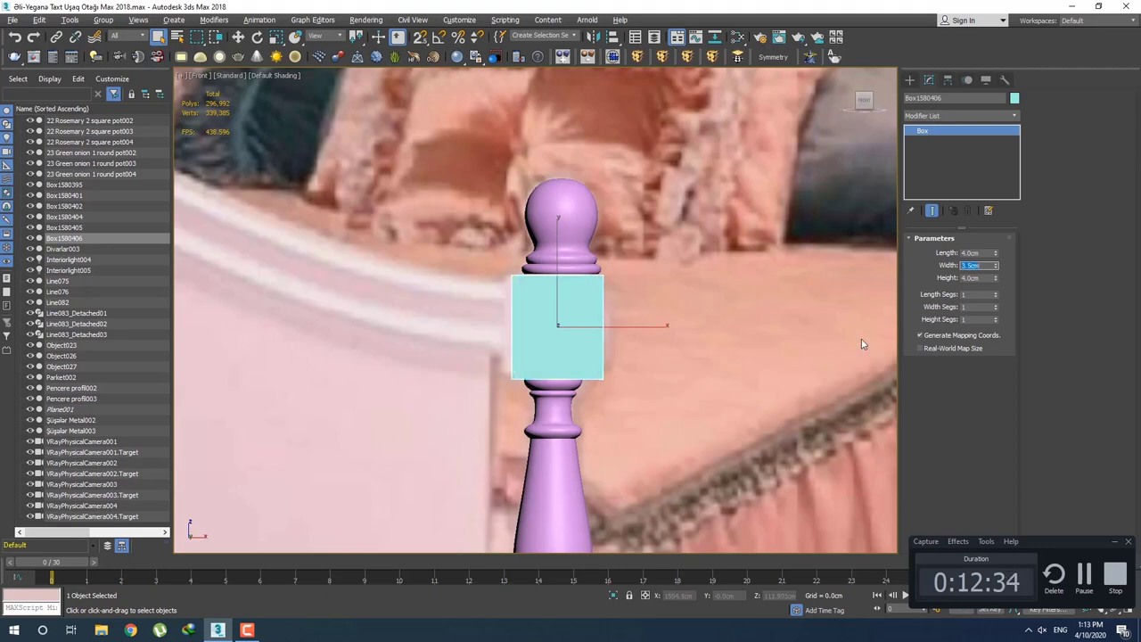
scroll(562, 356, "up", 2)
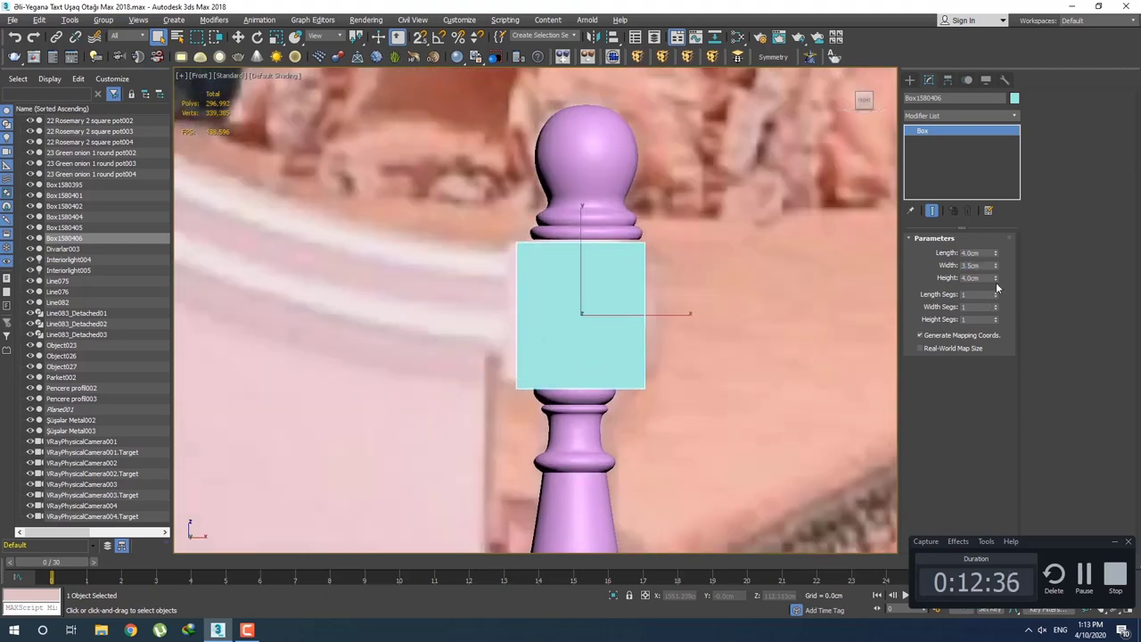
type("4")
key("Return")
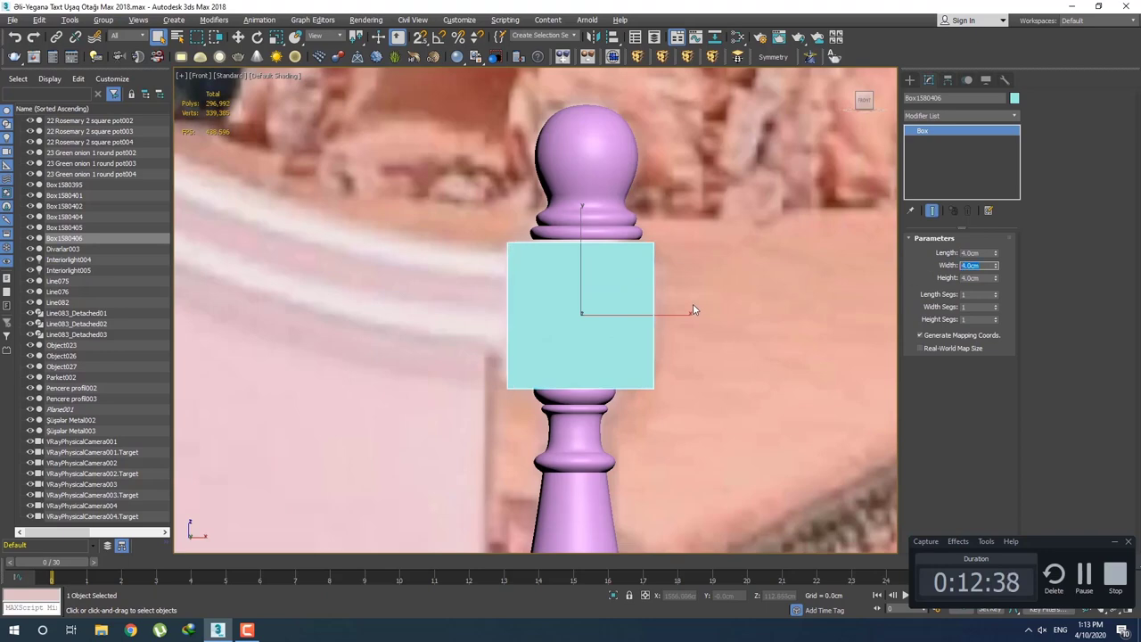
scroll(695, 309, "down", 2)
scroll(713, 228, "up", 2)
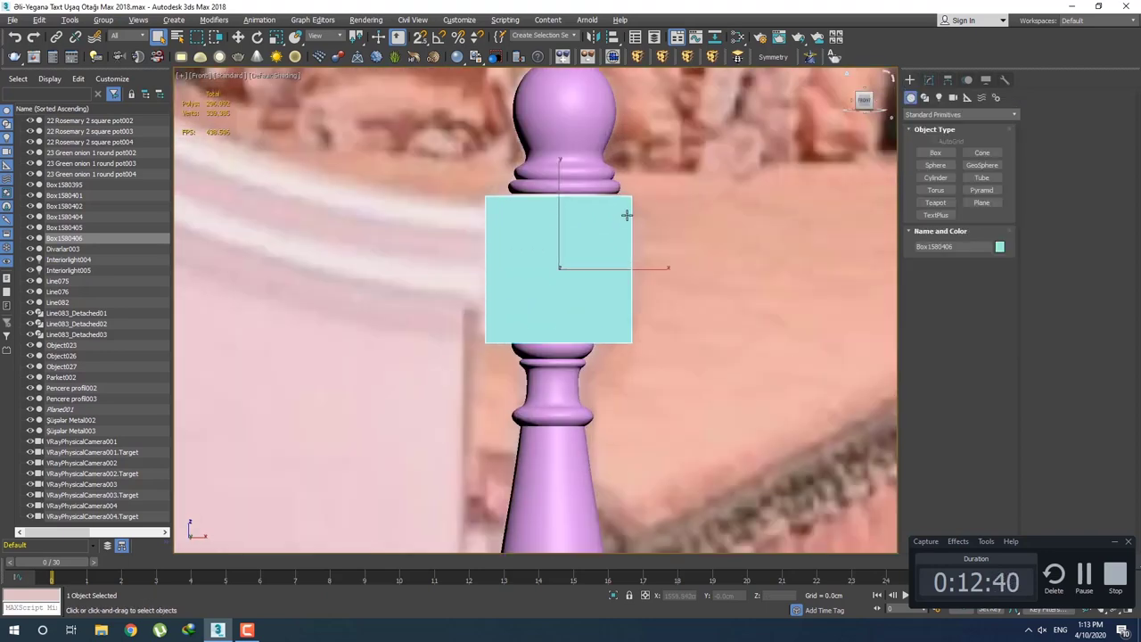
Make the block see-through and shift it sideways along X.
scroll(627, 215, "up", 1)
key("w")
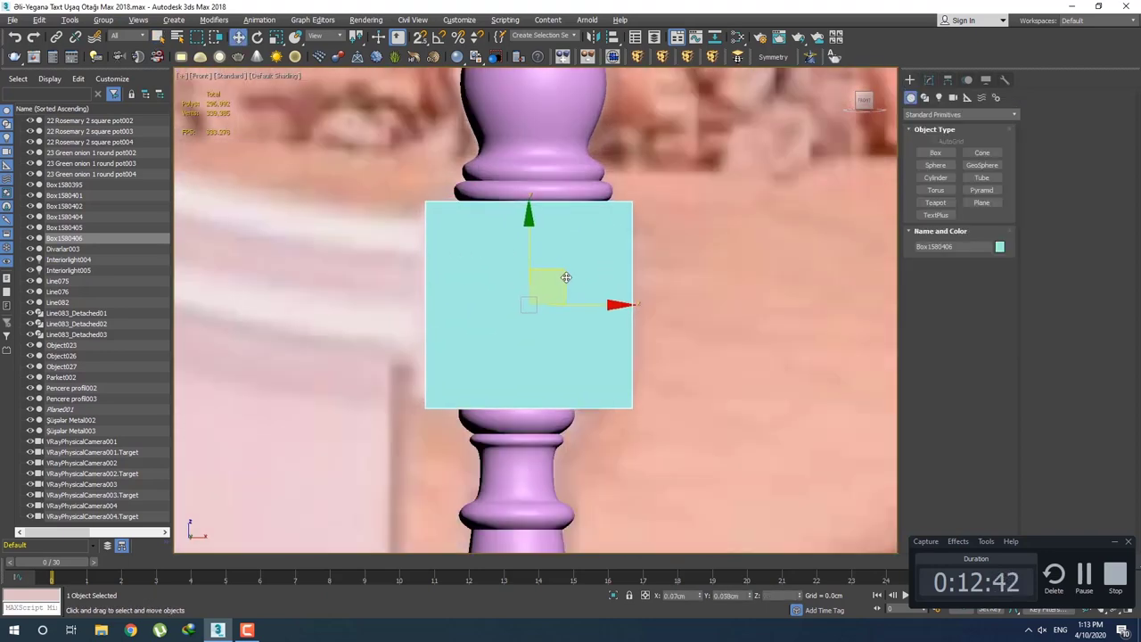
scroll(570, 280, "down", 2)
key("alt+x")
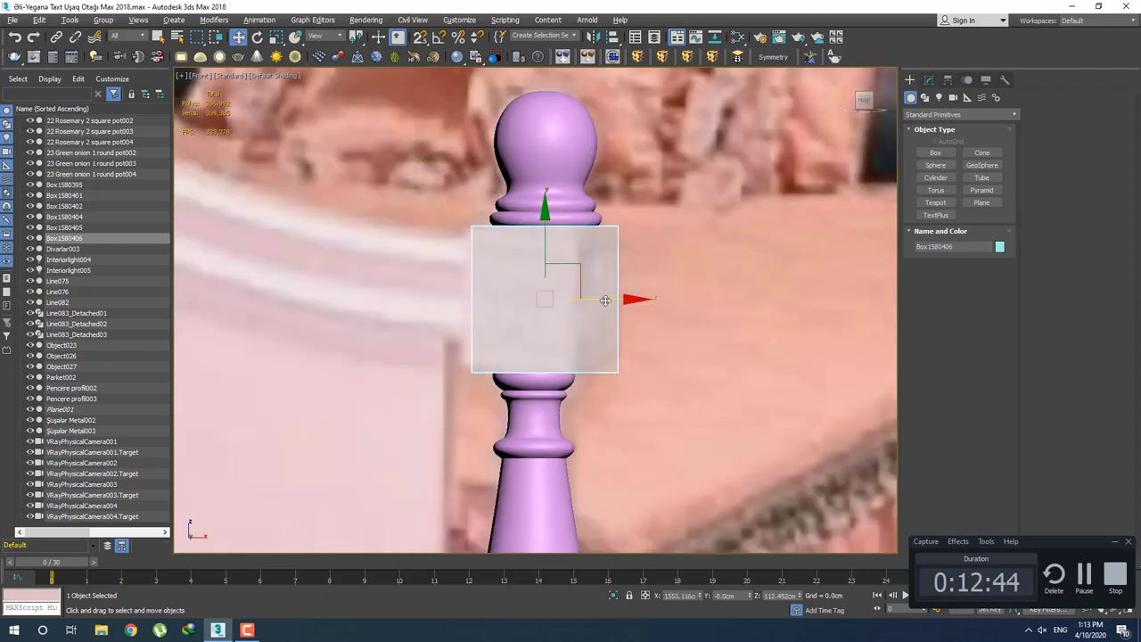
mouse_move(605, 301)
left_mouse_down()
mouse_move(854, 315)
mouse_move(583, 305)
left_mouse_up()
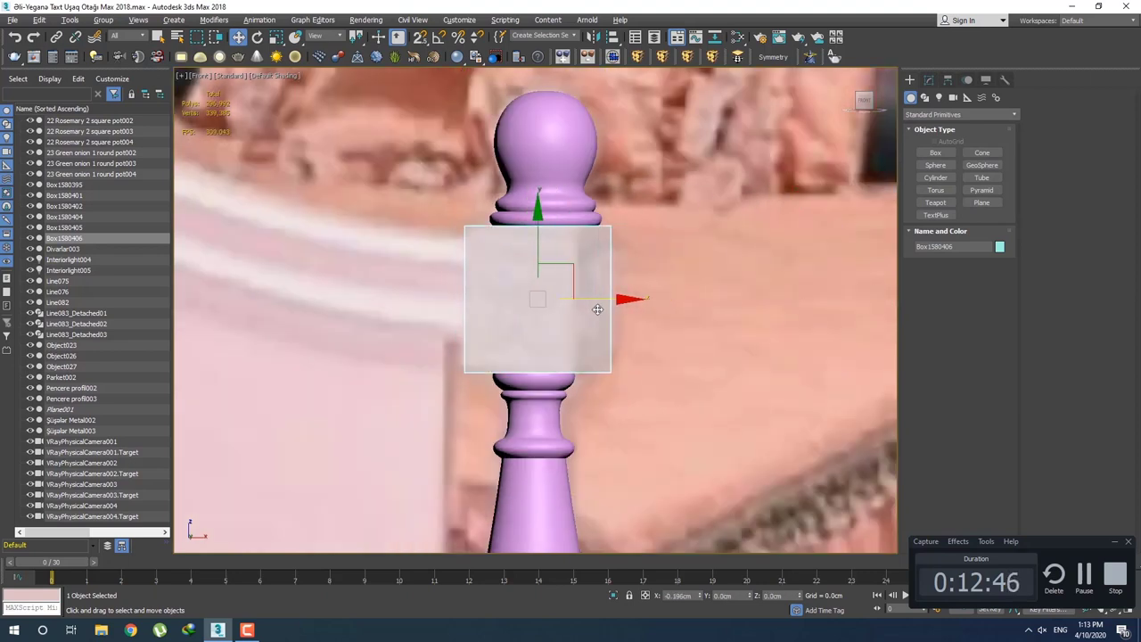
Resize the block to 3.8 cm in Length, Width and Height.
left_click(929, 79)
double_click(970, 252)
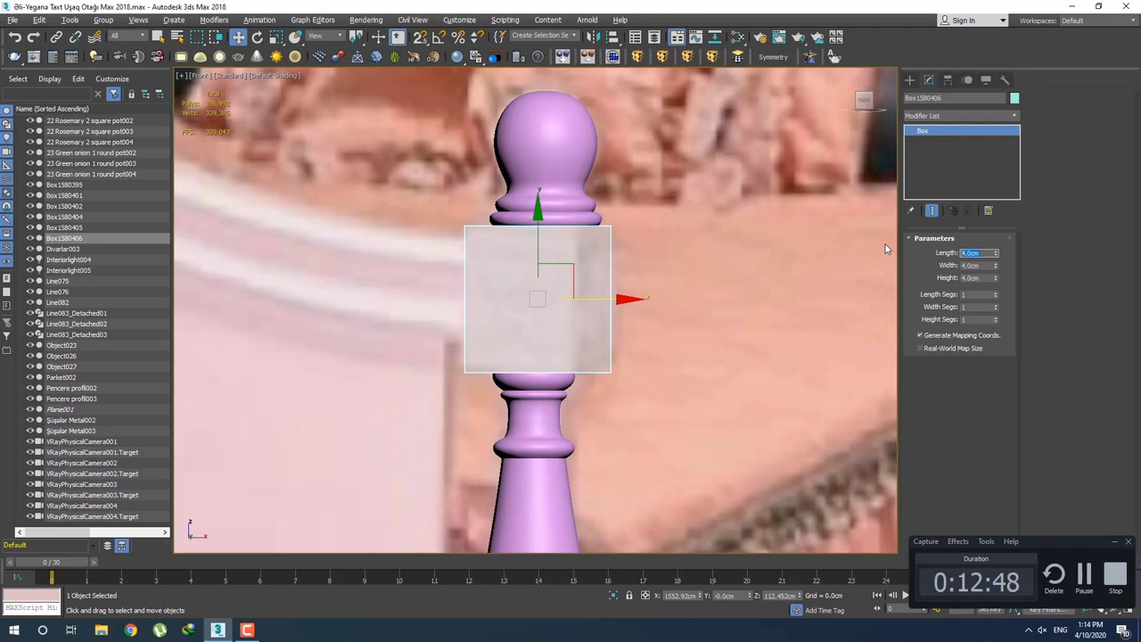
type("3.5")
key("Return")
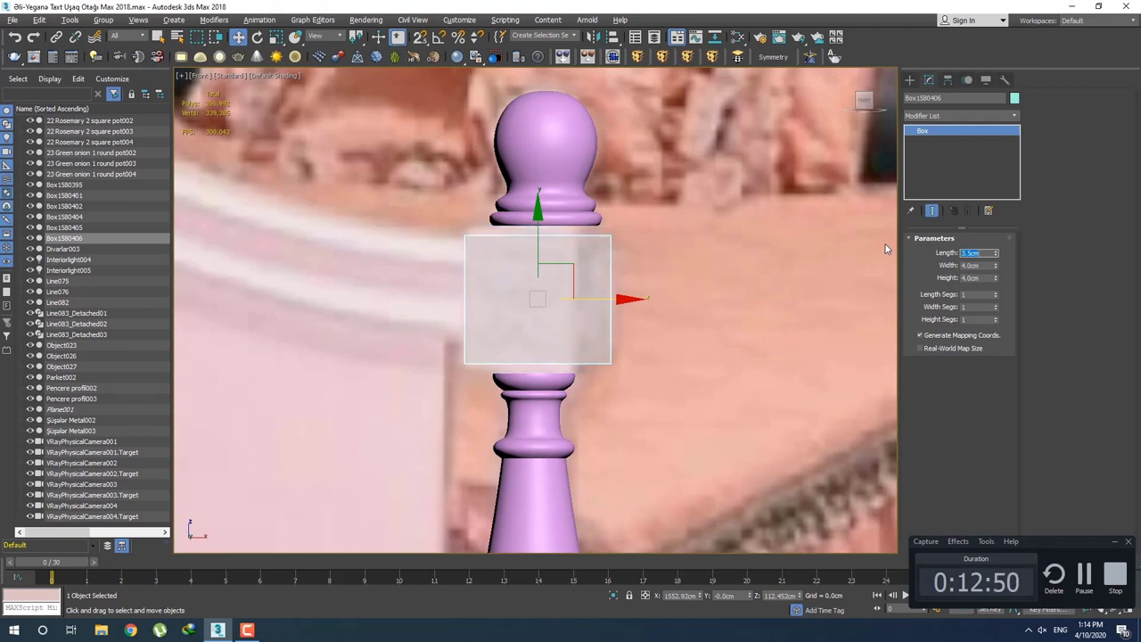
type("3.8")
key("Return")
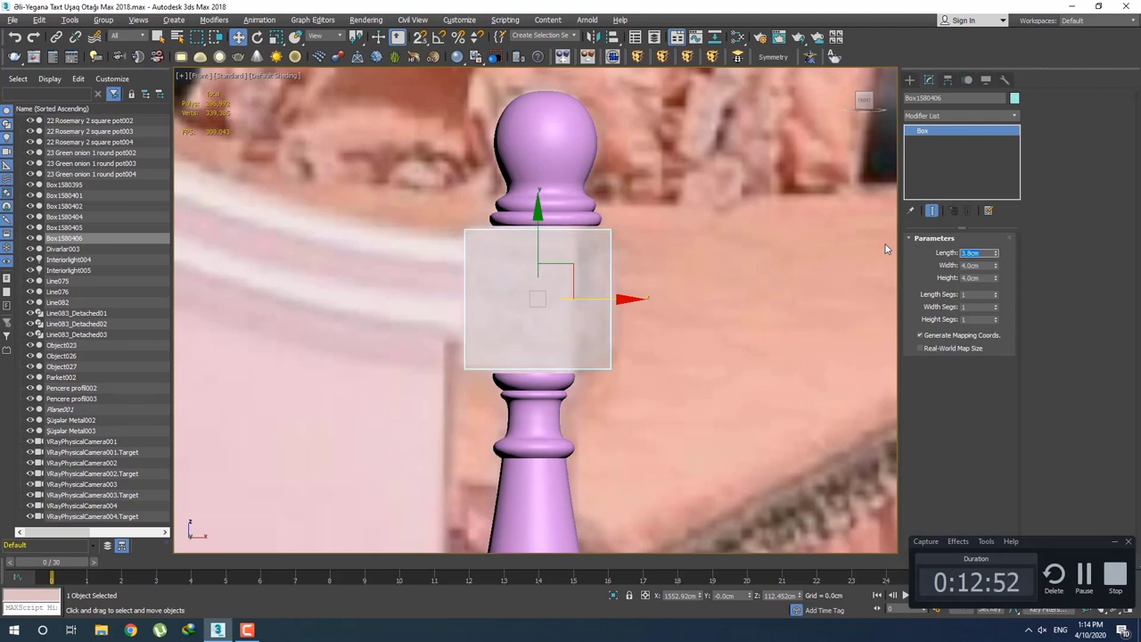
key("Tab")
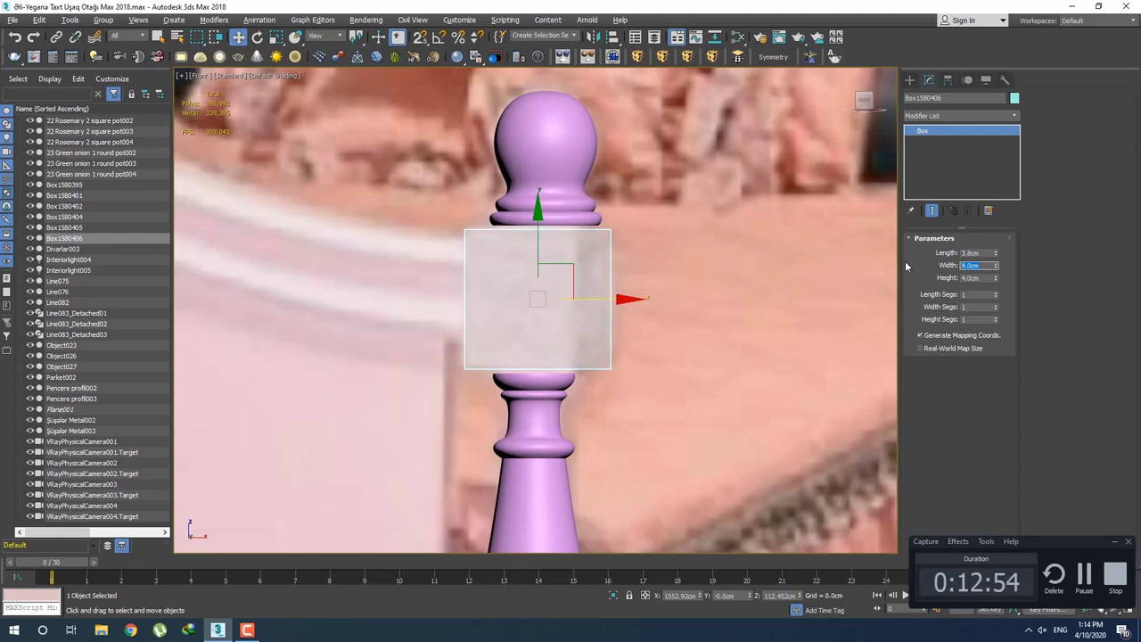
type("3.8")
key("Return")
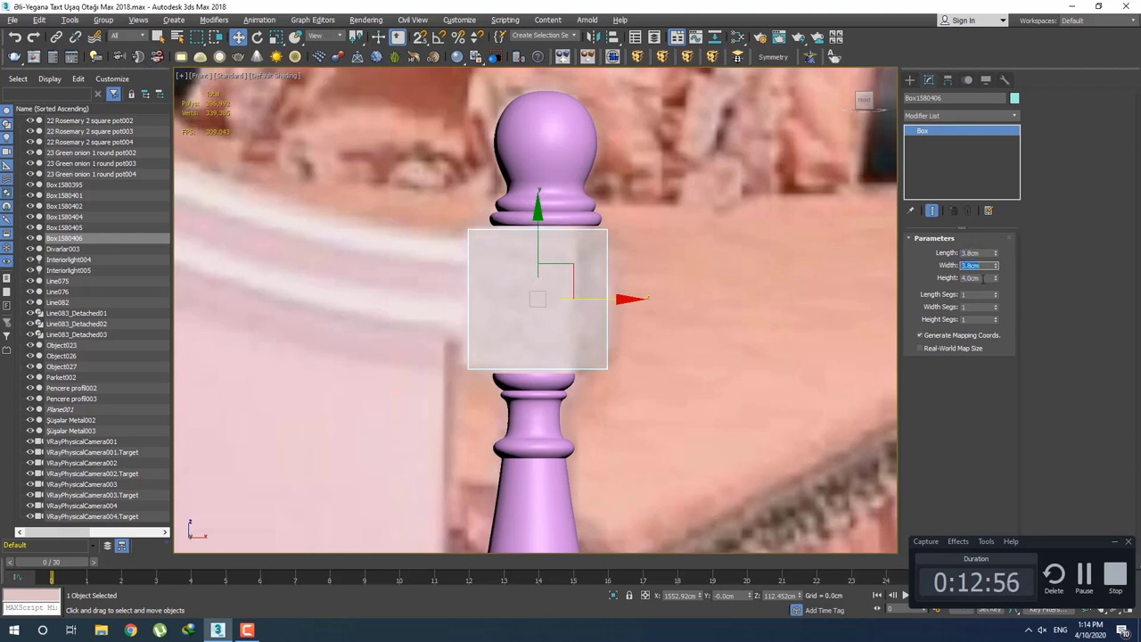
key("Tab")
type("3.8")
key("Return")
Nudge the block slightly right onto the post, then return to Select mode.
scroll(588, 339, "up", 2)
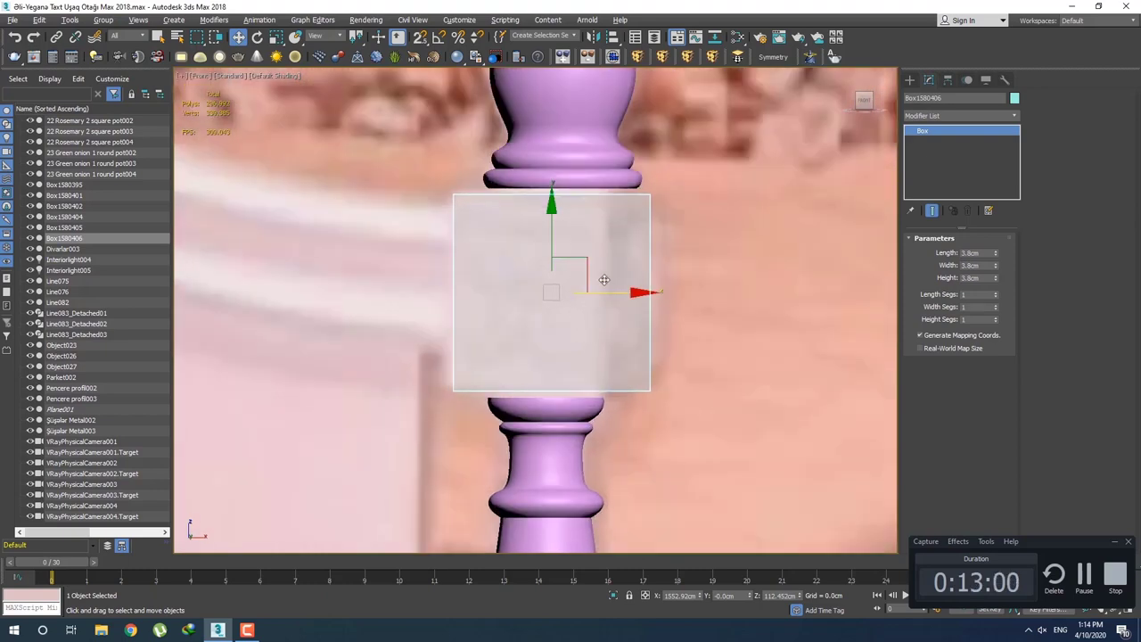
left_click_drag(591, 259, 600, 256)
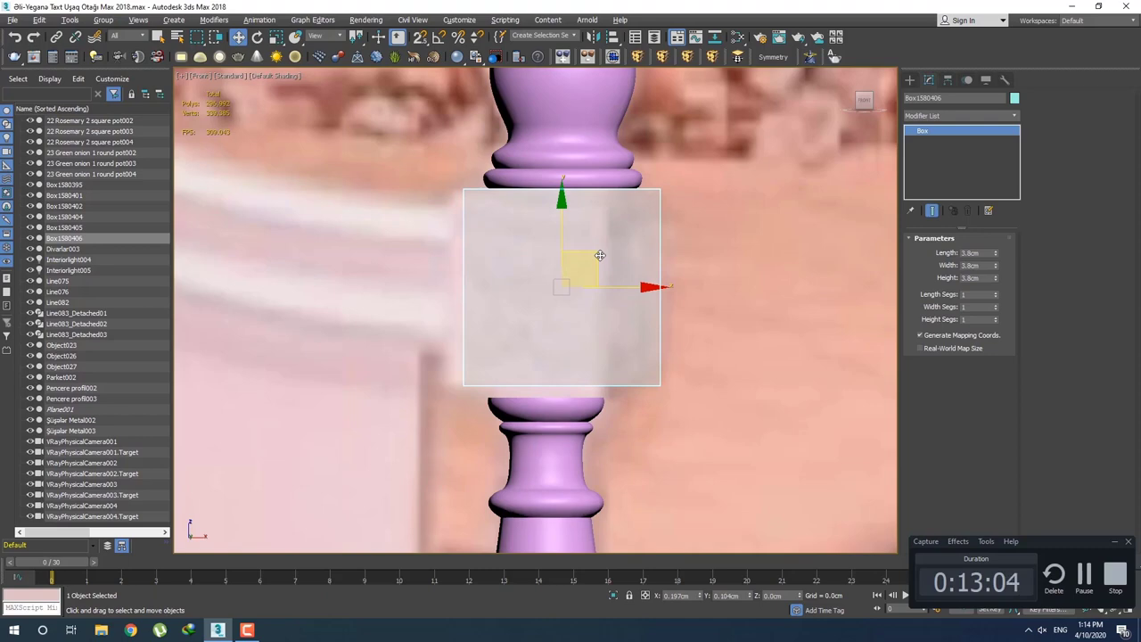
scroll(600, 256, "up", 2)
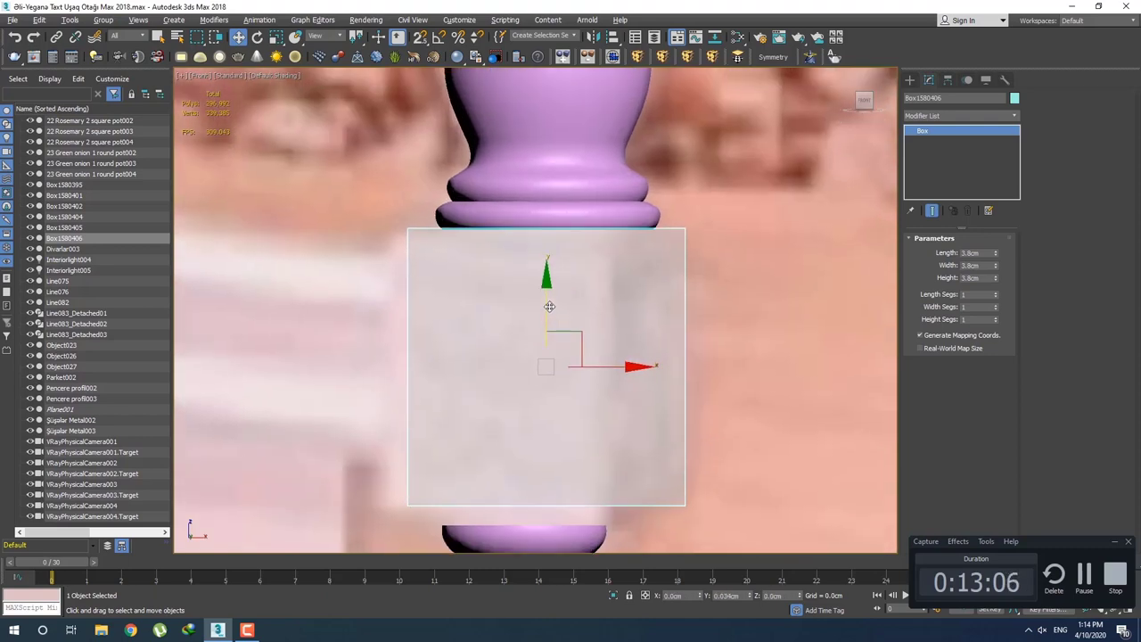
key("q")
scroll(550, 306, "down", 5)
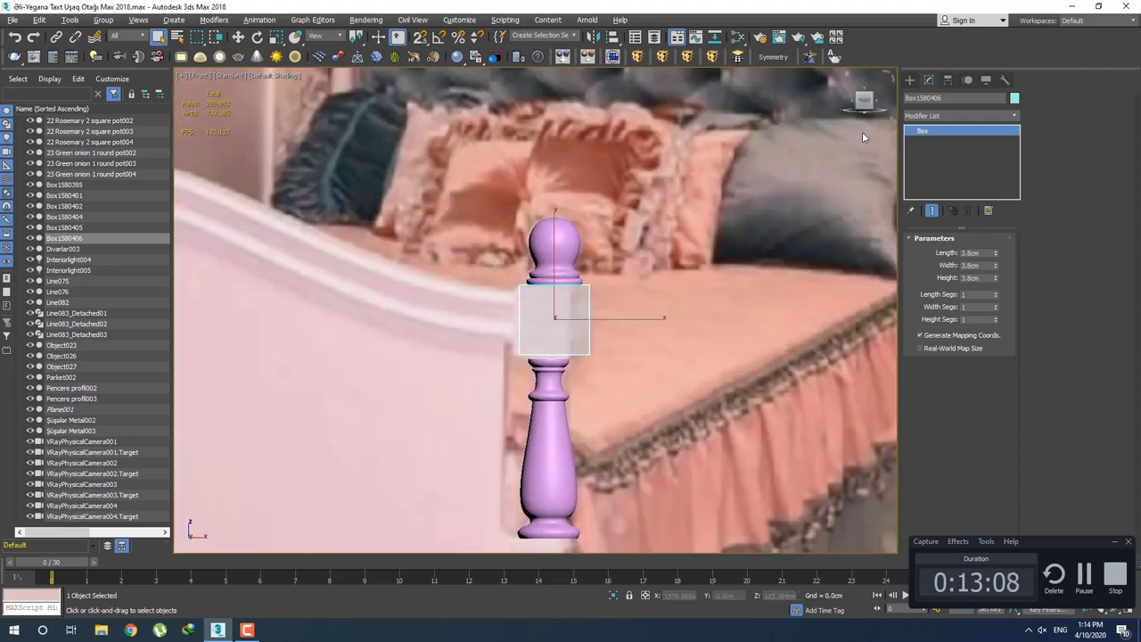
Select the finial, block, spindle and leg together.
left_click(910, 79)
left_click(581, 273, "ctrl")
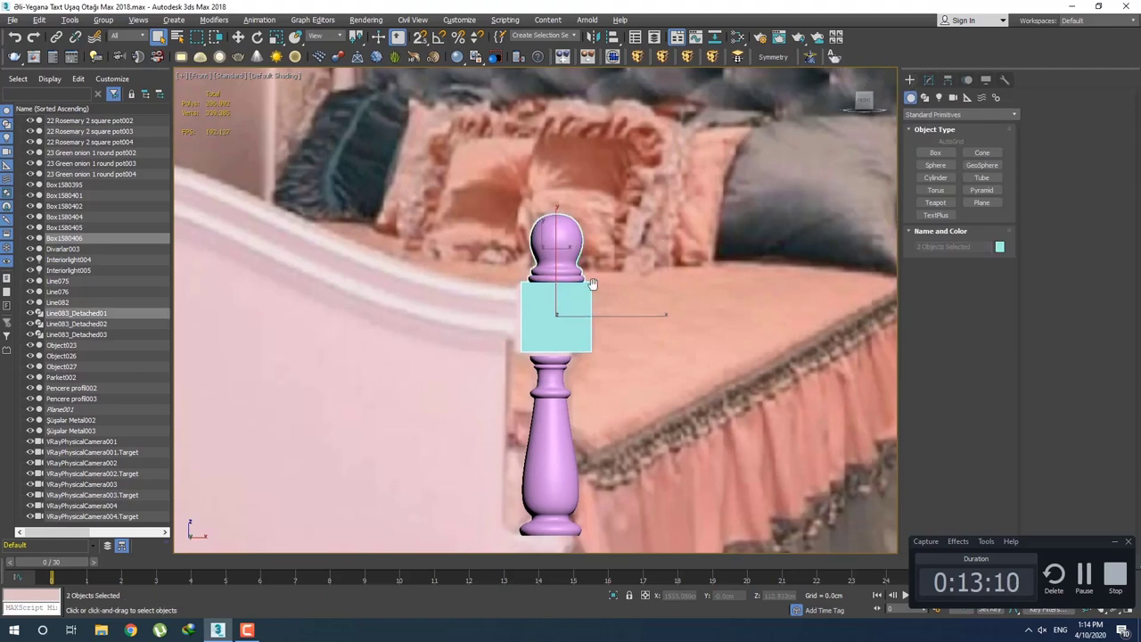
scroll(592, 283, "down", 5)
left_click(575, 315, "ctrl")
left_click(574, 417, "ctrl")
scroll(514, 362, "down", 3)
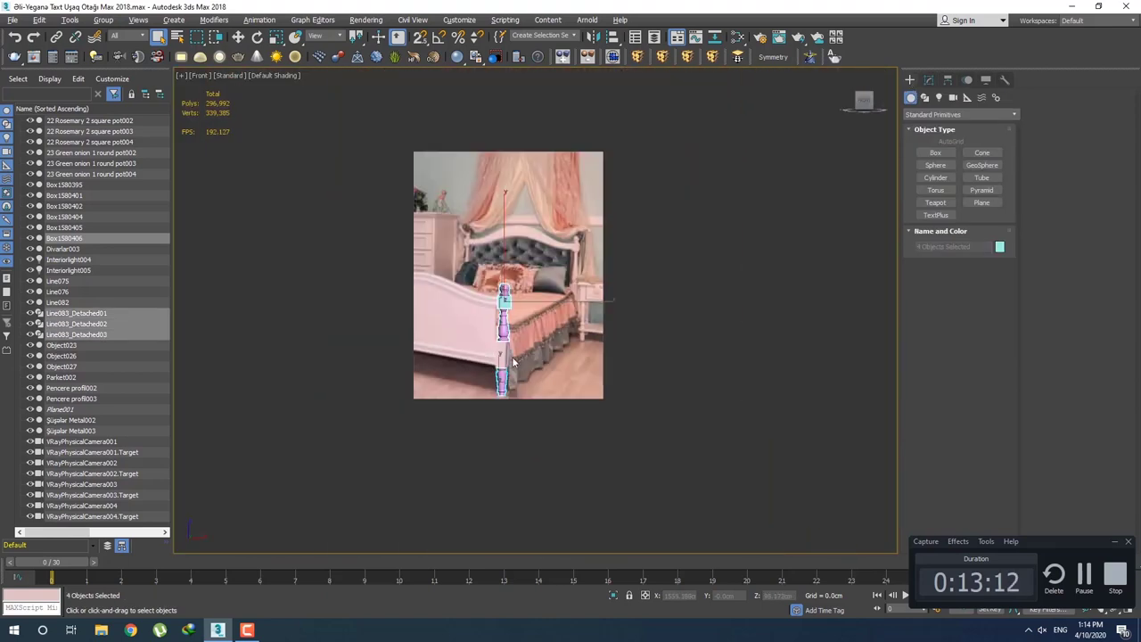
scroll(513, 361, "down", 2)
Shift-drag the parts to the right as independent Copy clones.
key("w")
left_click_drag(540, 336, 751, 338, "shift")
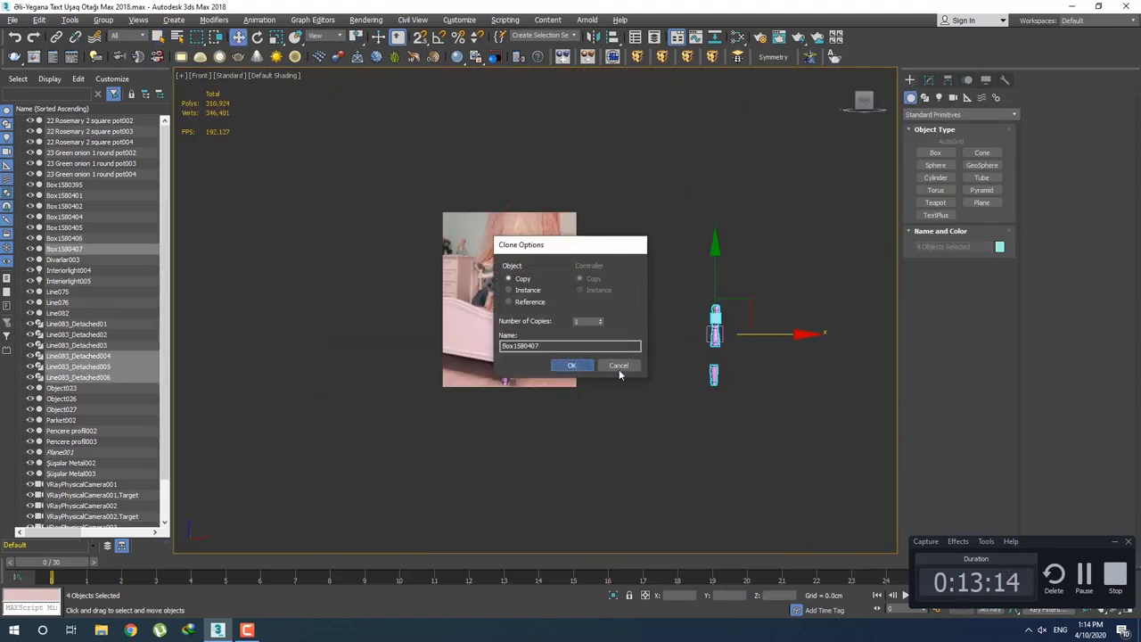
left_click(619, 366)
left_click(732, 401)
scroll(640, 377, "up", 2)
scroll(639, 377, "up", 2)
Zoom to the copies, marquee-select them, then pick the copied spindle alone.
scroll(459, 373, "up", 5)
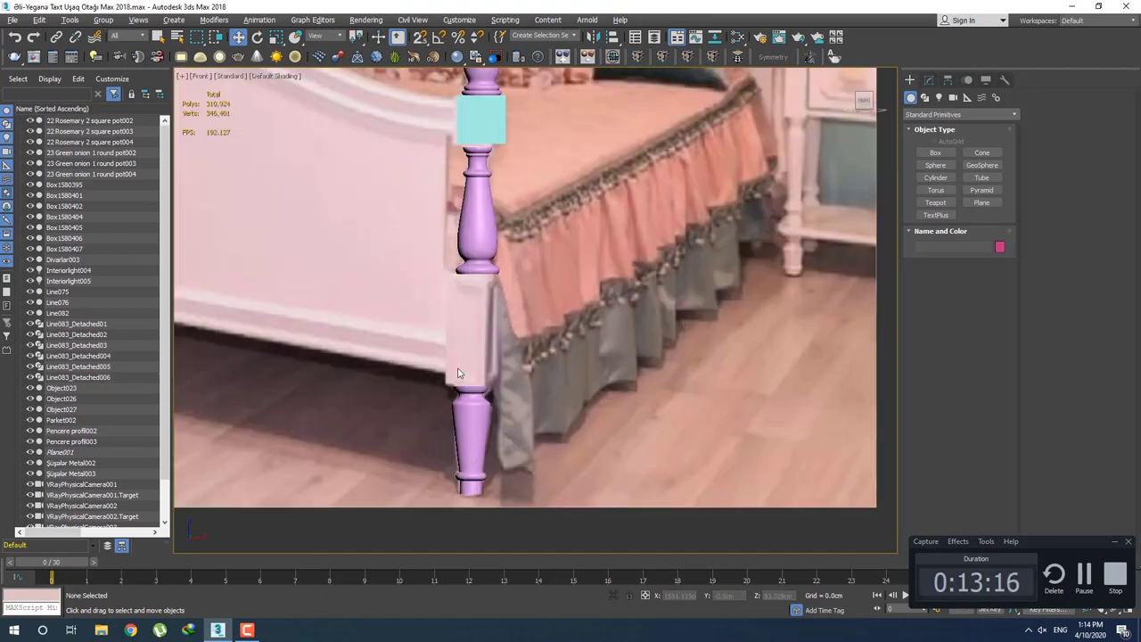
scroll(517, 405, "down", 1)
scroll(576, 399, "down", 3)
scroll(573, 402, "down", 2)
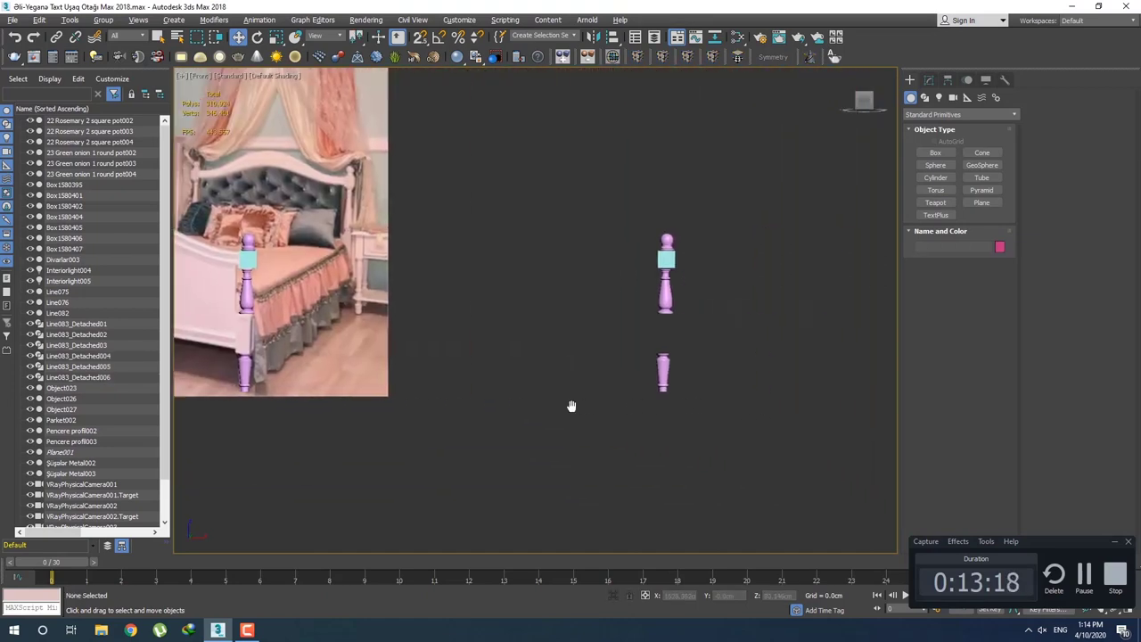
left_click_drag(621, 214, 661, 290)
scroll(661, 290, "up", 1)
scroll(578, 295, "up", 5)
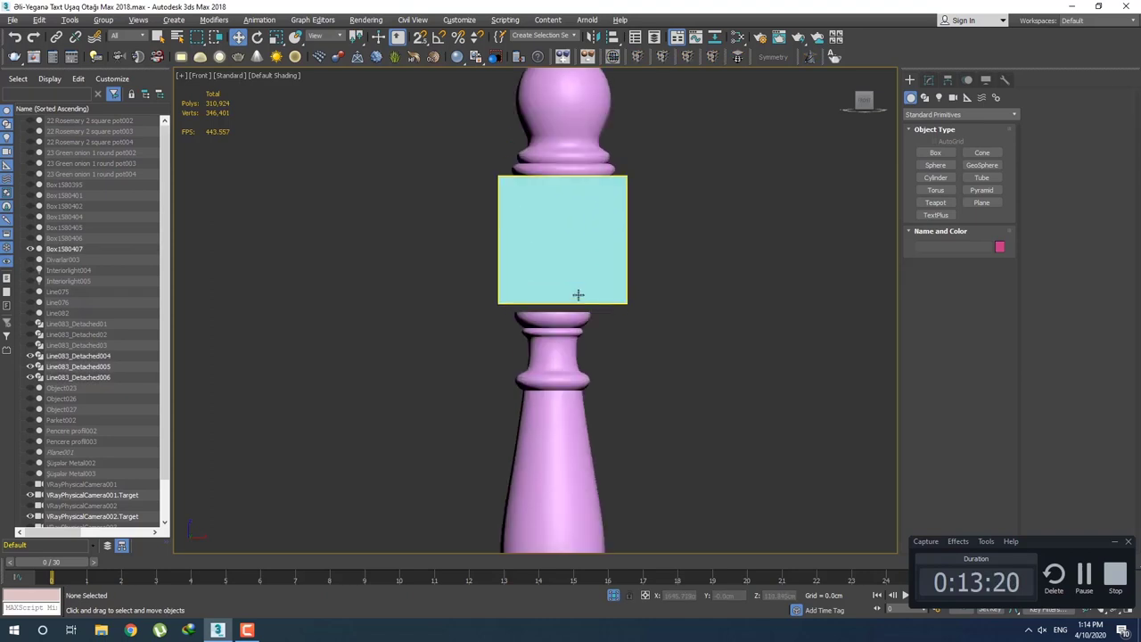
scroll(579, 295, "down", 5)
left_click(554, 309)
Add the copied block and finial to the selection, leaving the lower leg out.
middle_click_drag(560, 325, 575, 335)
scroll(575, 336, "up", 2)
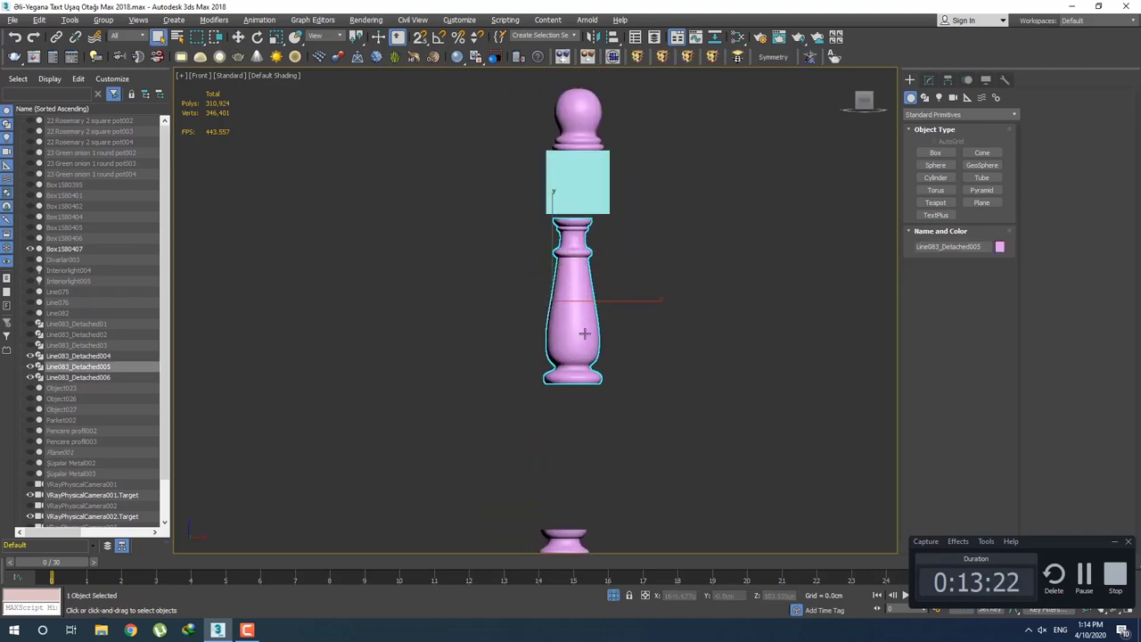
scroll(588, 321, "down", 4)
scroll(597, 312, "up", 4)
scroll(602, 310, "up", 1)
key("q")
scroll(602, 310, "down", 3)
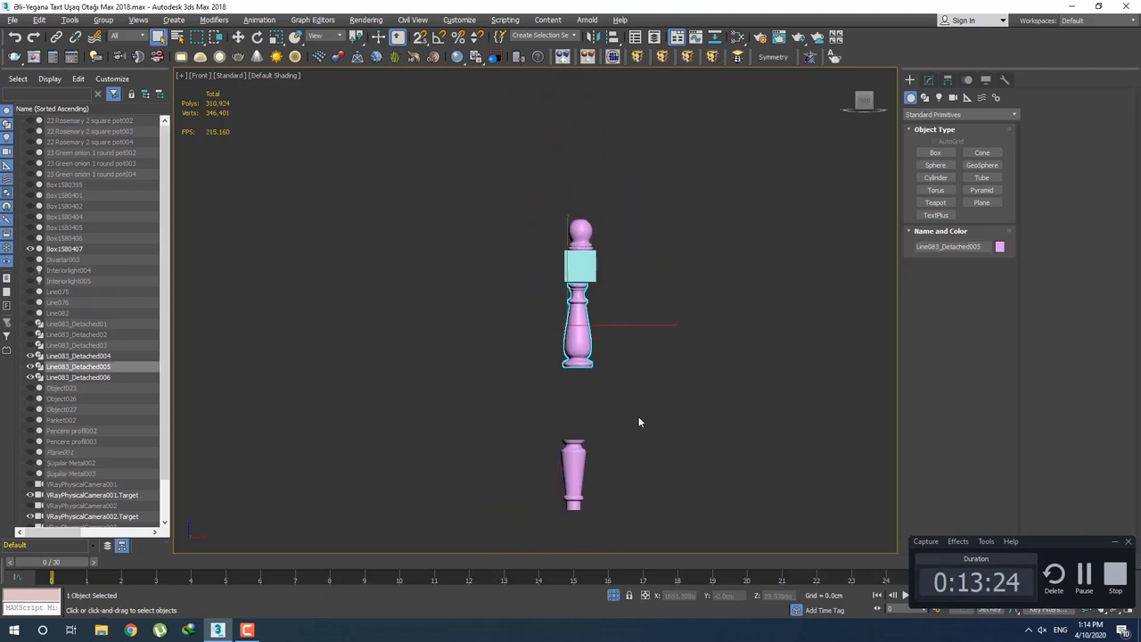
left_click_drag(564, 435, 567, 433, "ctrl")
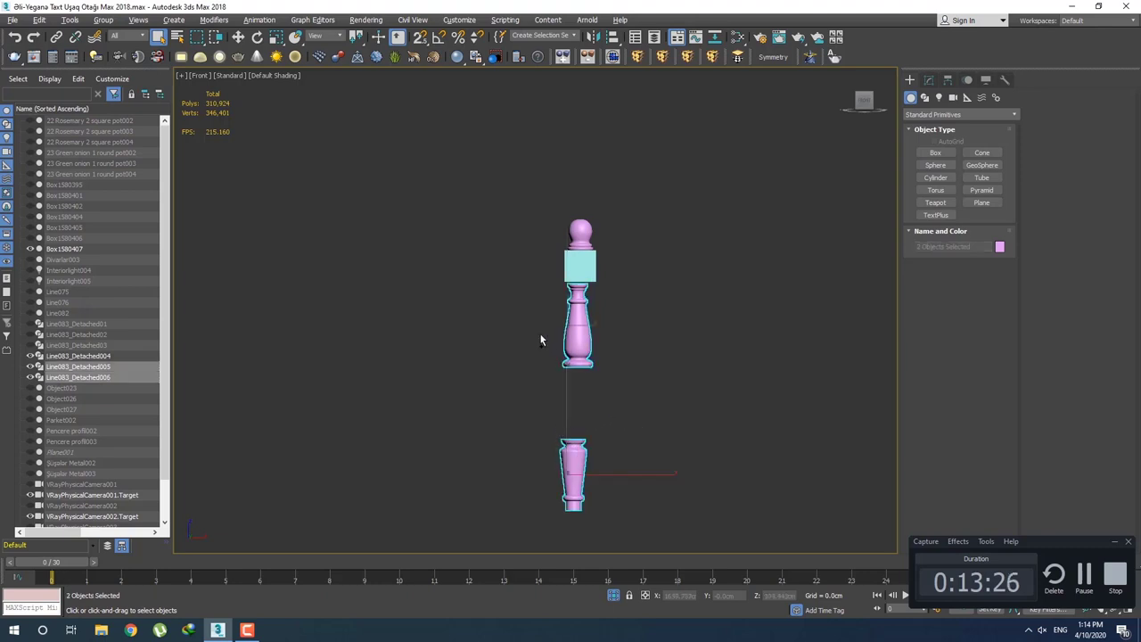
left_click(589, 239, "ctrl")
left_click(559, 237, "ctrl")
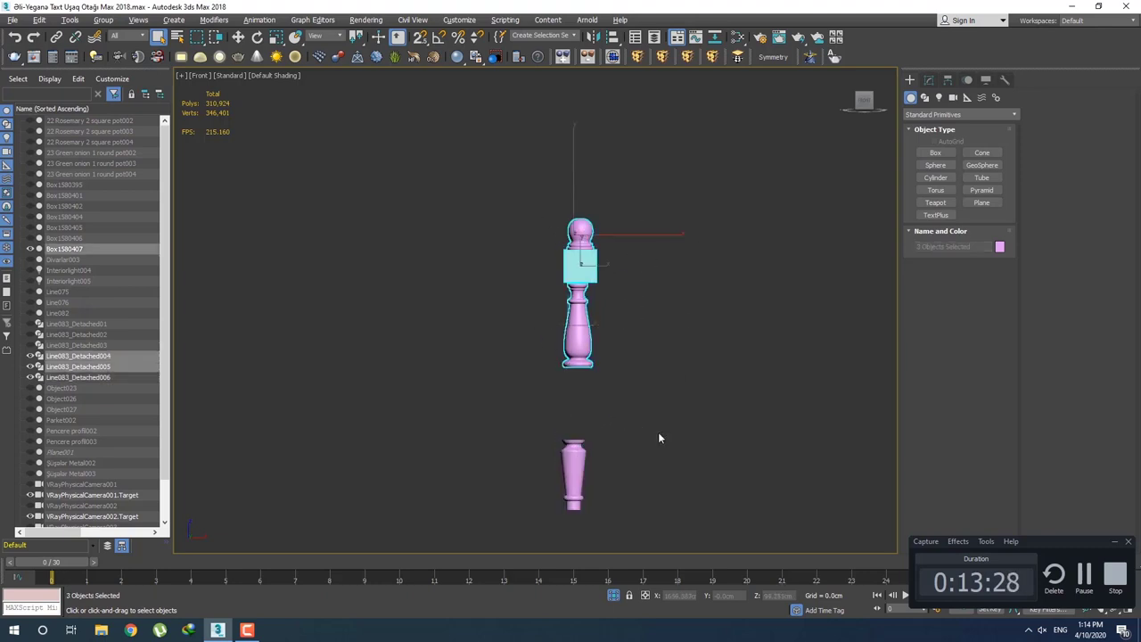
Center the pivots of all four copied parts on their objects with Affect Pivot Only.
left_click_drag(508, 228, 507, 227, "ctrl")
left_click(948, 80)
left_click(959, 161)
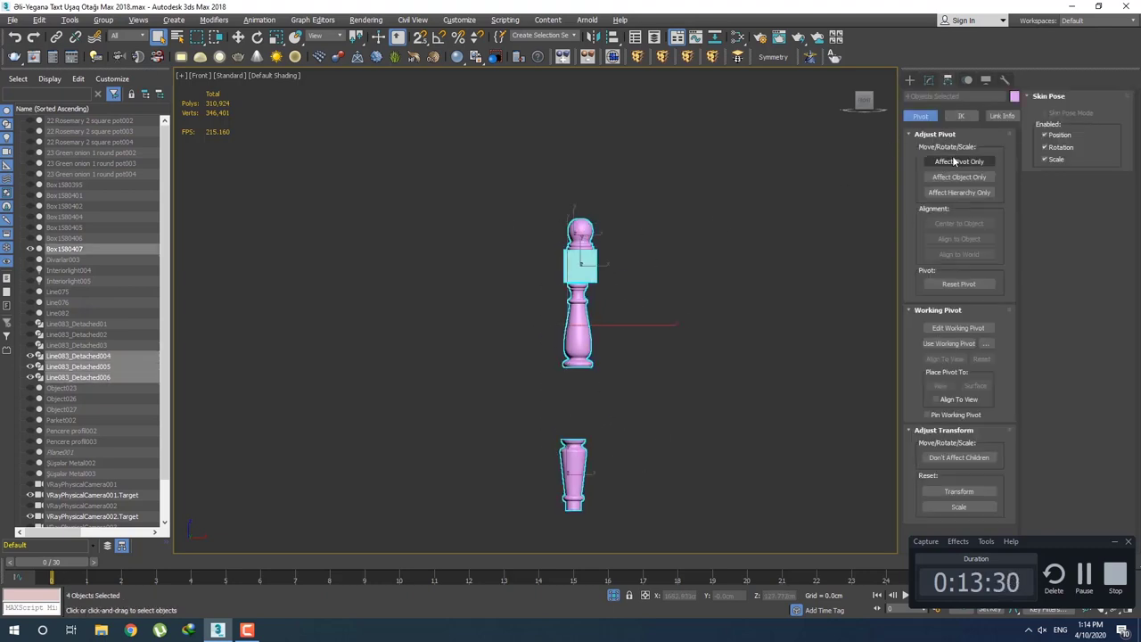
left_click(960, 223)
left_click(959, 162)
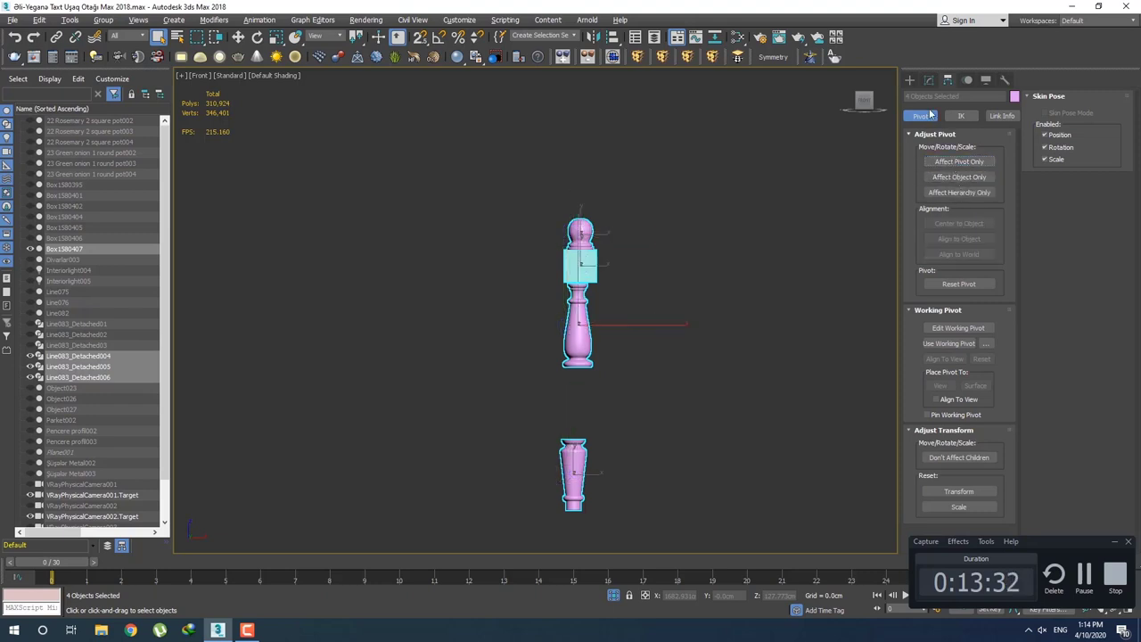
left_click(910, 79)
Select the copied block alone and view it from the Top.
scroll(580, 265, "up", 2)
scroll(581, 265, "up", 2)
left_click(586, 260)
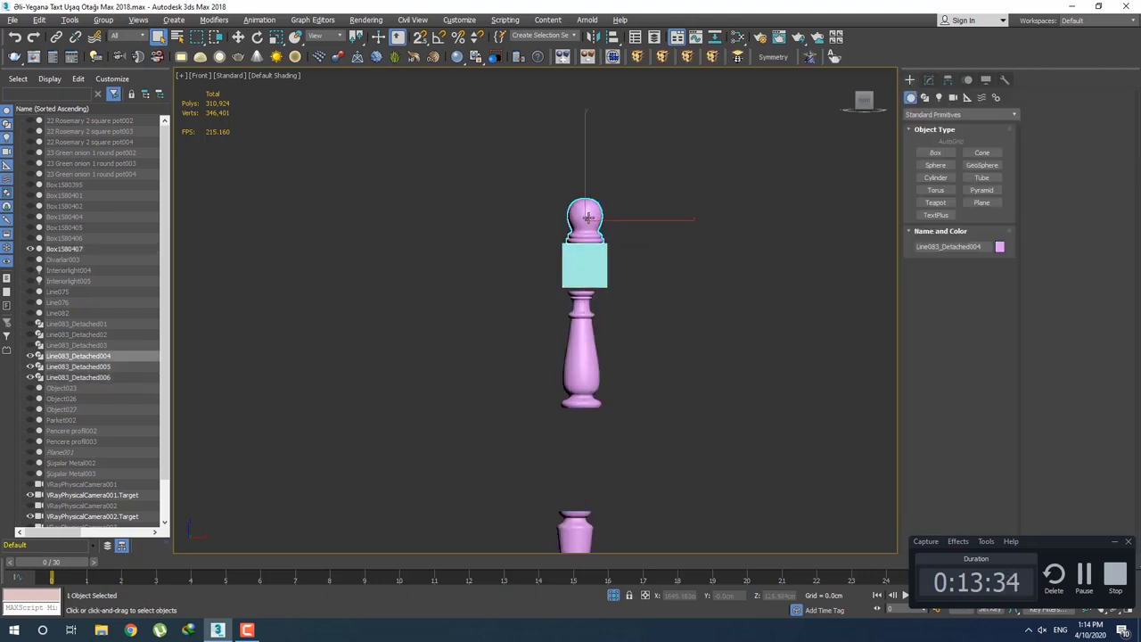
scroll(589, 257, "up", 5)
key("t")
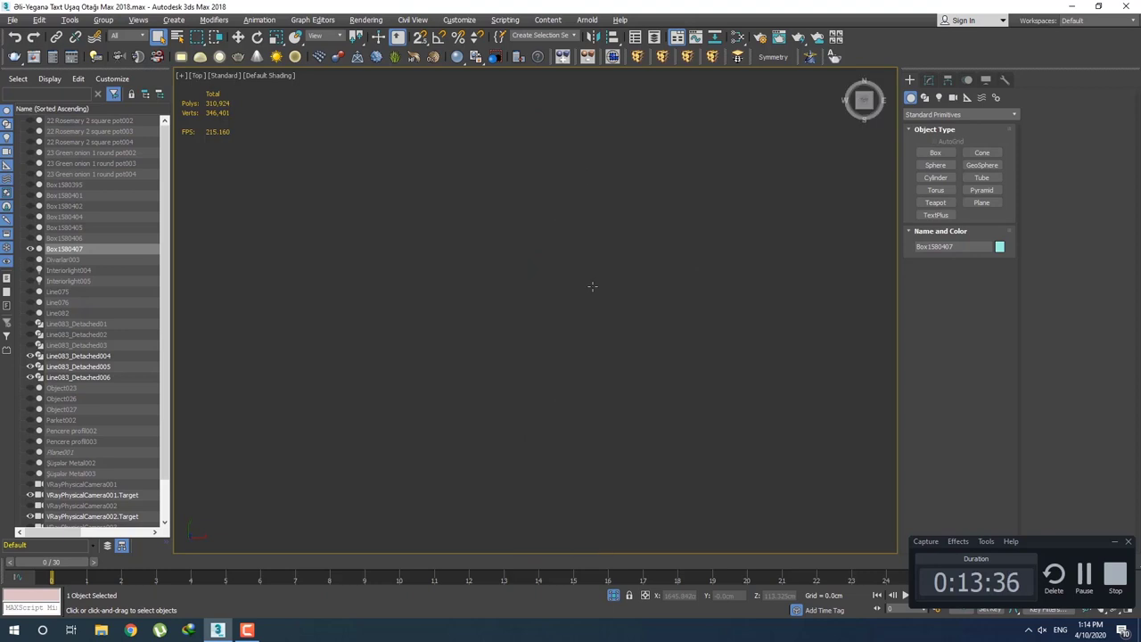
scroll(616, 316, "up", 3)
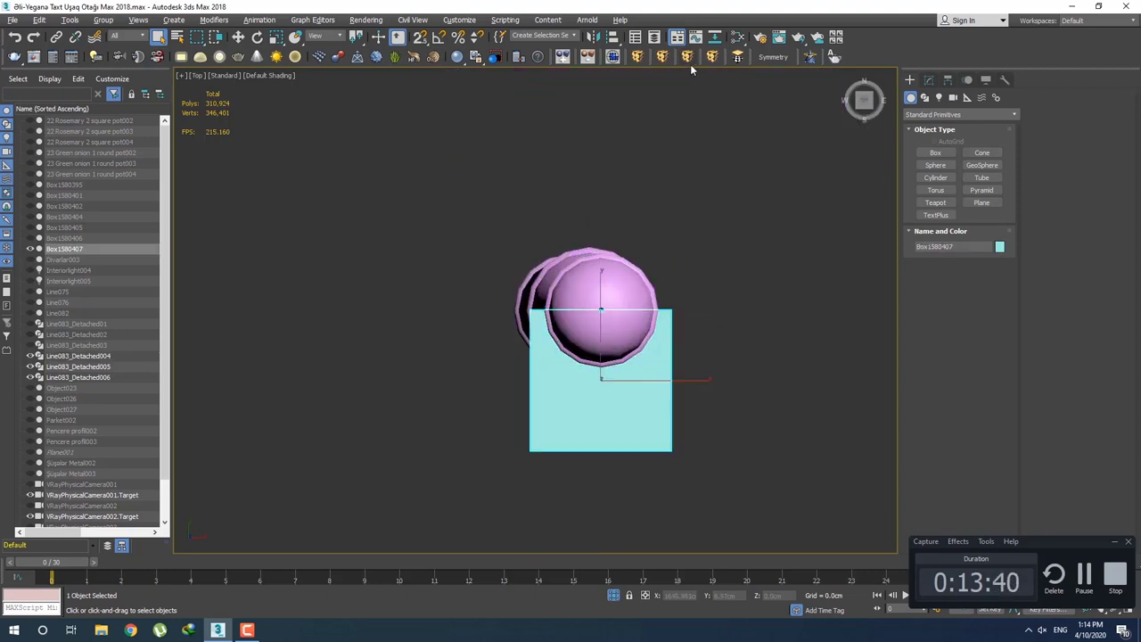
Align the copied block to the finial.
left_click(613, 37)
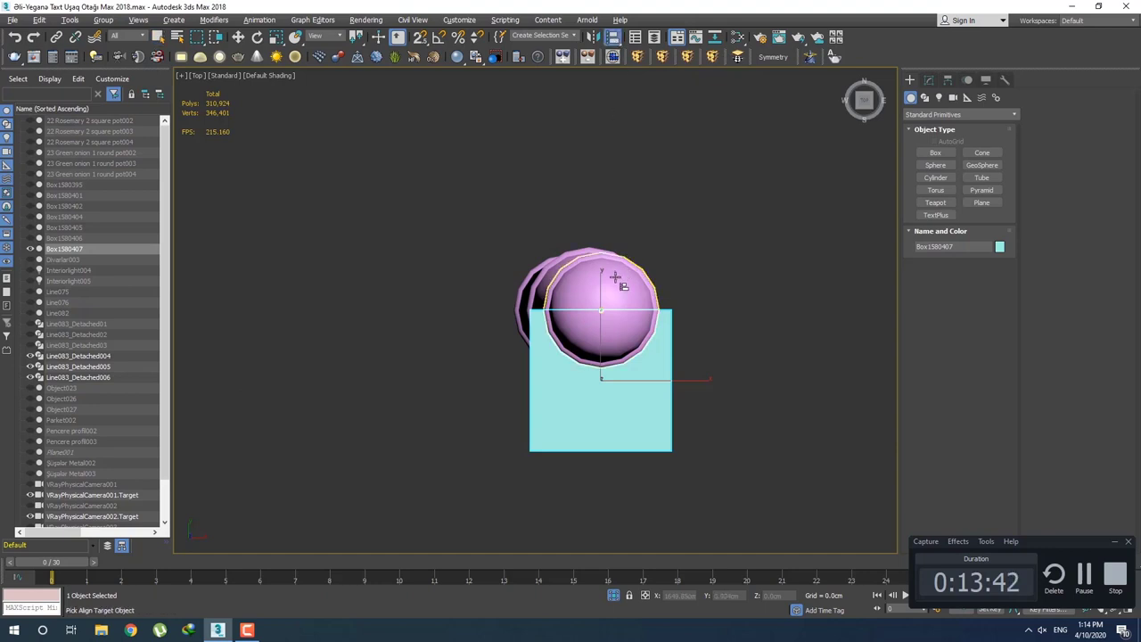
left_click(613, 278)
left_click(571, 412)
scroll(658, 329, "up", 2)
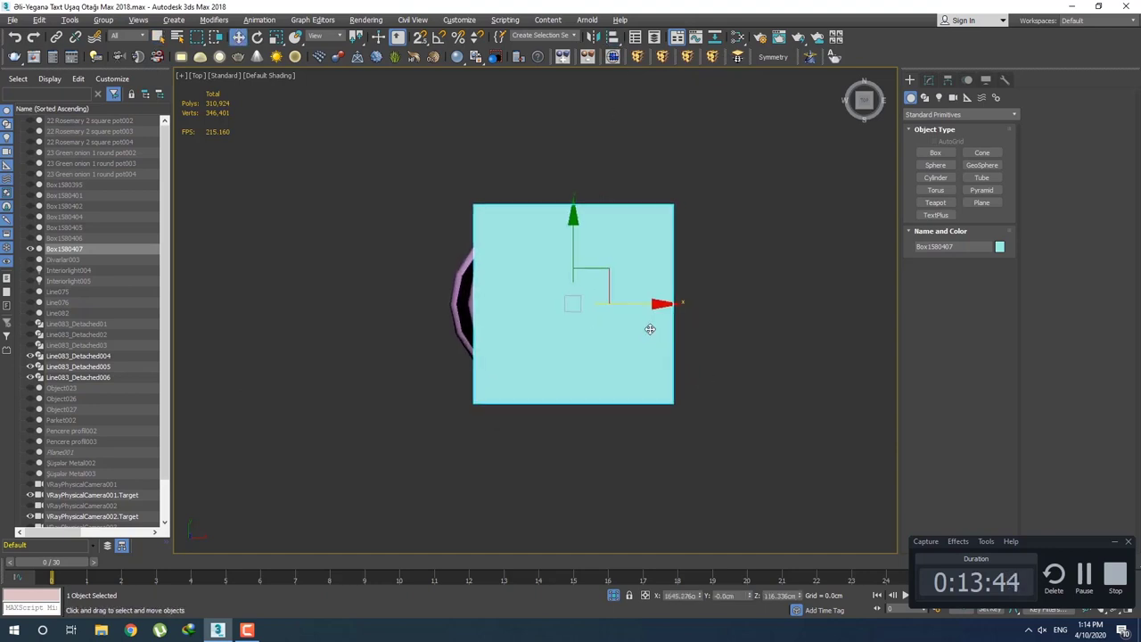
scroll(657, 329, "up", 2)
Back in Front view, lower the block onto the spindle.
key("f")
middle_click_drag(574, 235, 595, 355)
scroll(595, 355, "up", 2)
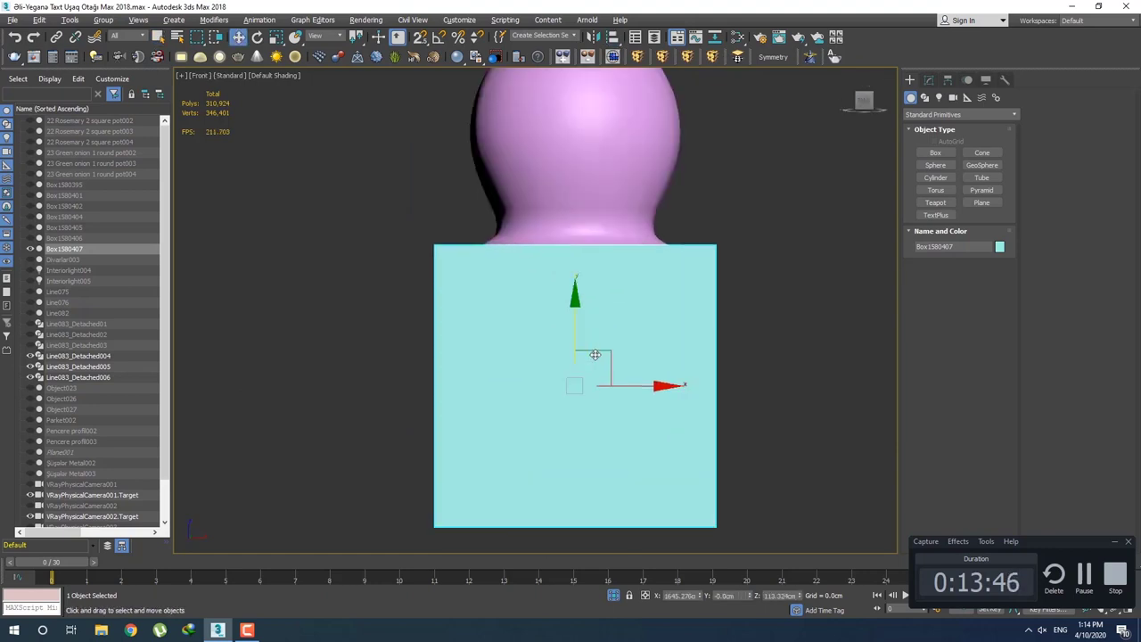
left_click_drag(578, 317, 594, 373)
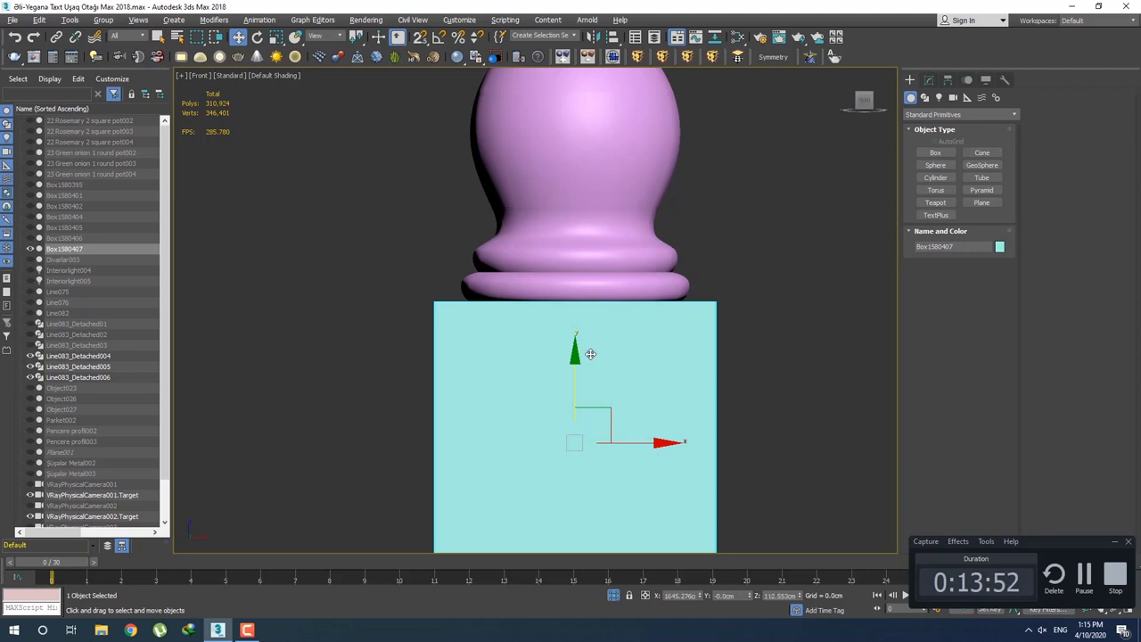
scroll(693, 318, "down", 5)
key("q")
scroll(625, 374, "down", 3)
Align the pink spindle to the cyan block, Pivot Point to Pivot Point.
left_click(559, 339)
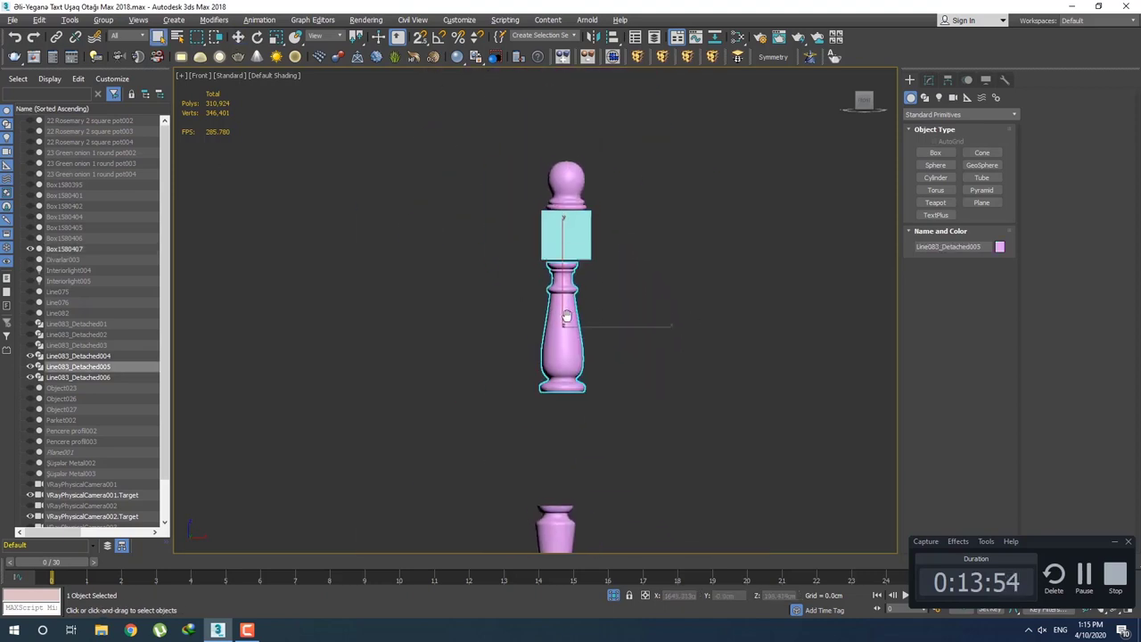
scroll(539, 303, "up", 2)
left_click(596, 41)
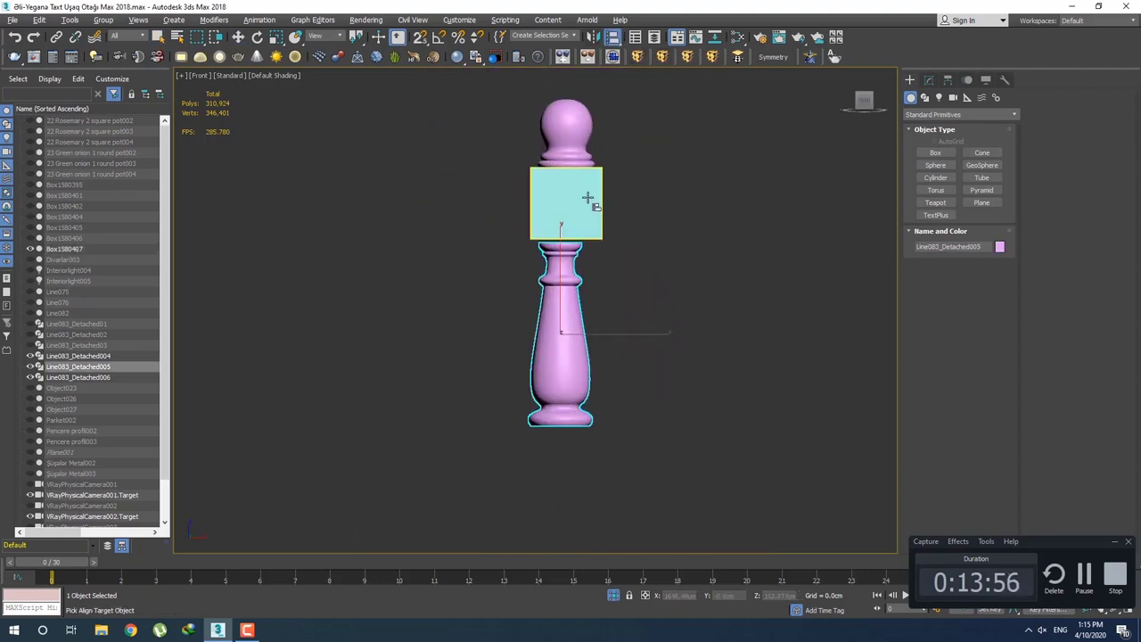
left_click(595, 203)
left_click_drag(662, 204, 817, 168)
left_click(723, 229)
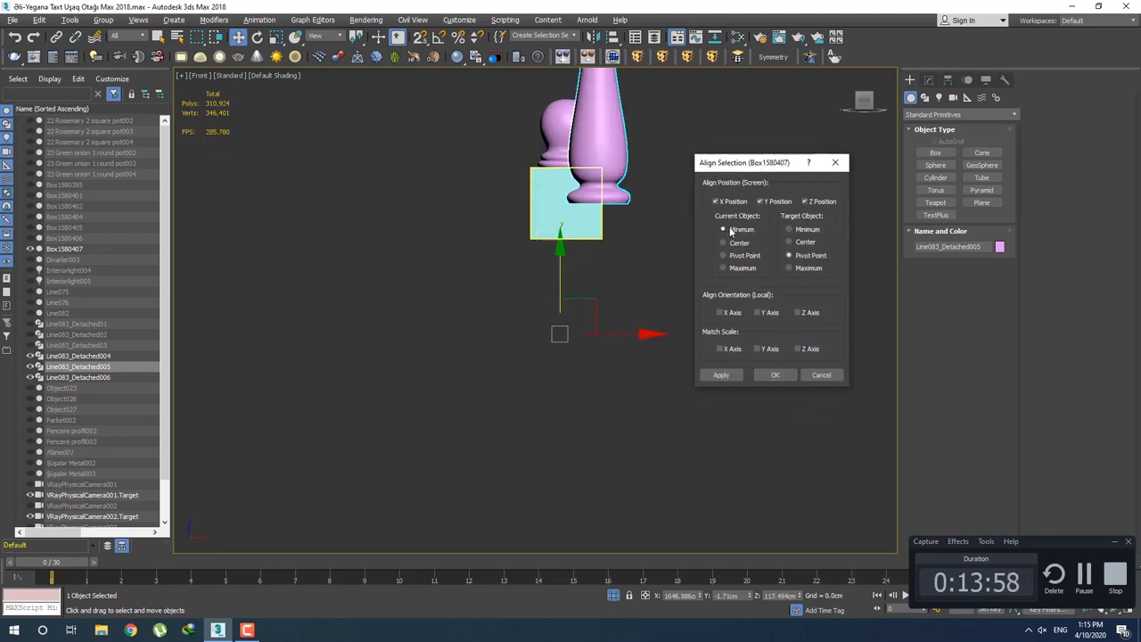
left_click(789, 269)
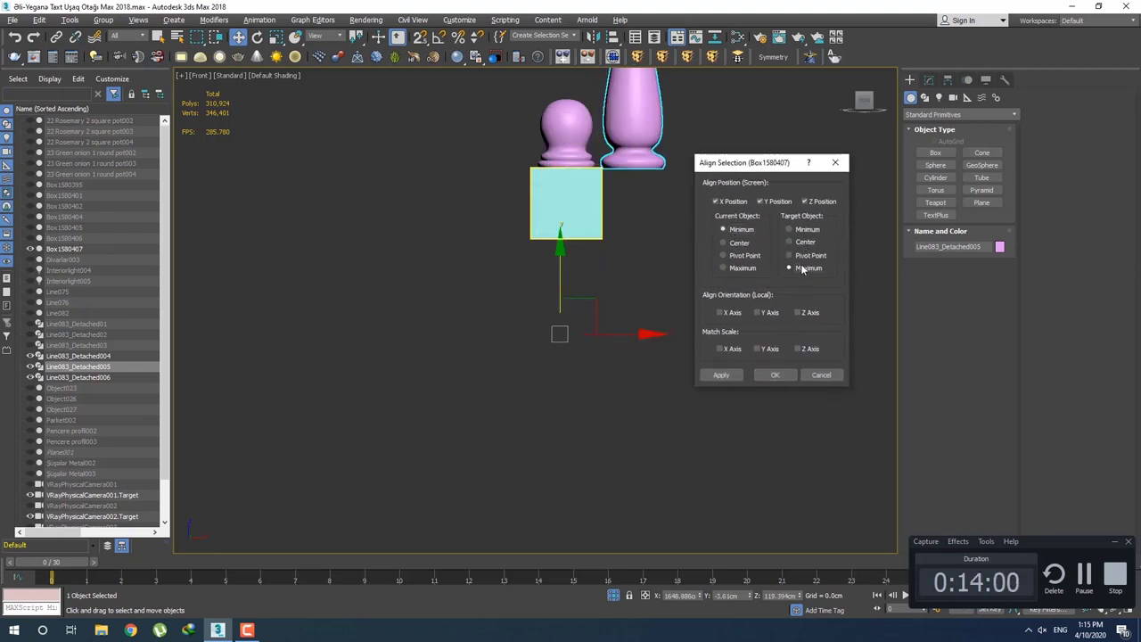
left_click(790, 243)
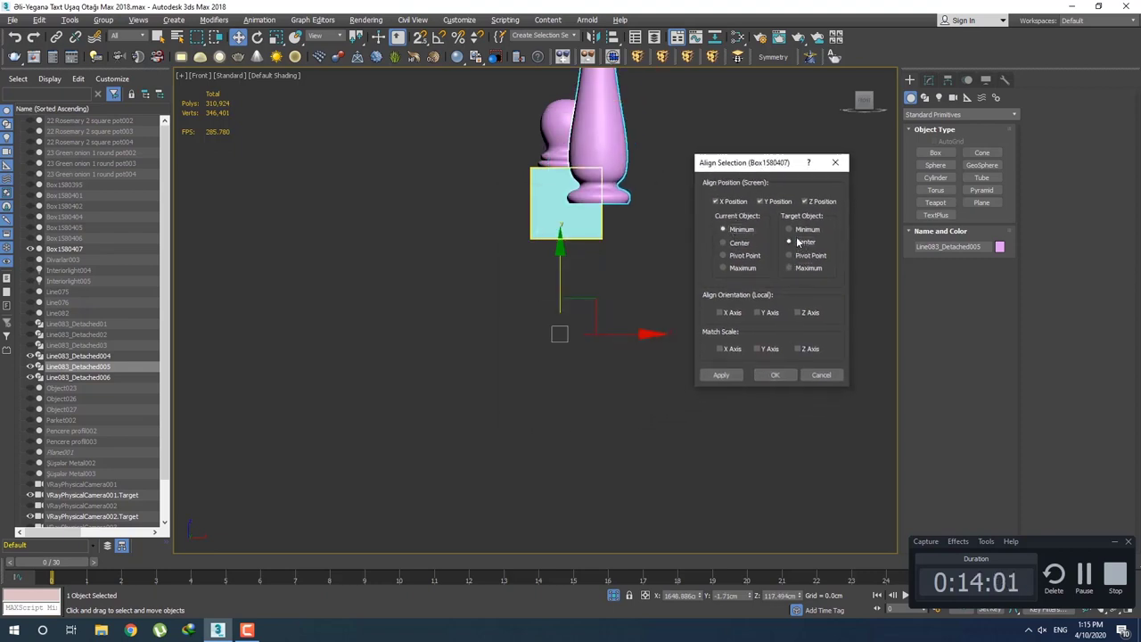
left_click(741, 268)
left_click(736, 231)
left_click(738, 244)
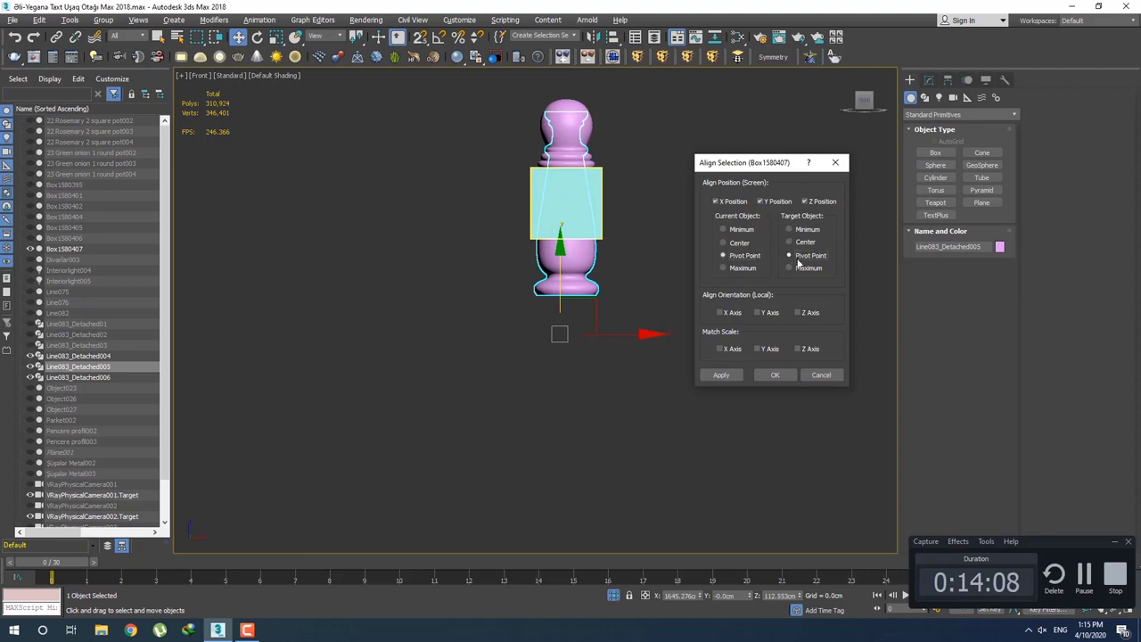
left_click(775, 374)
Lower the spindle just below the block, nudge it up slightly, and deselect.
left_click_drag(572, 165, 573, 251)
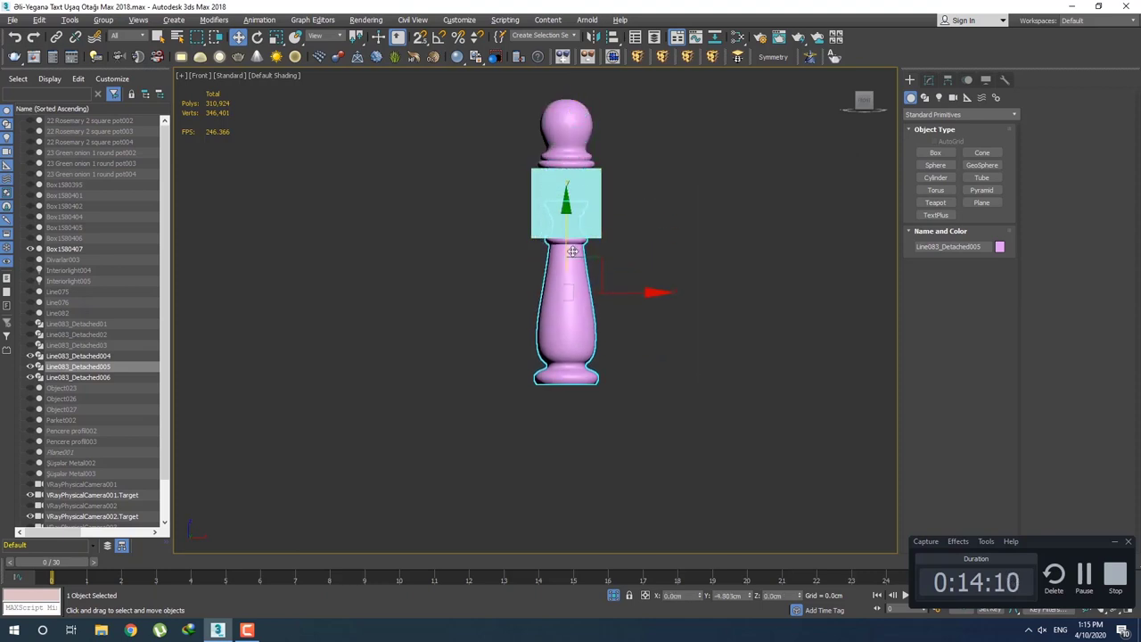
scroll(572, 251, "up", 5)
scroll(553, 330, "up", 1)
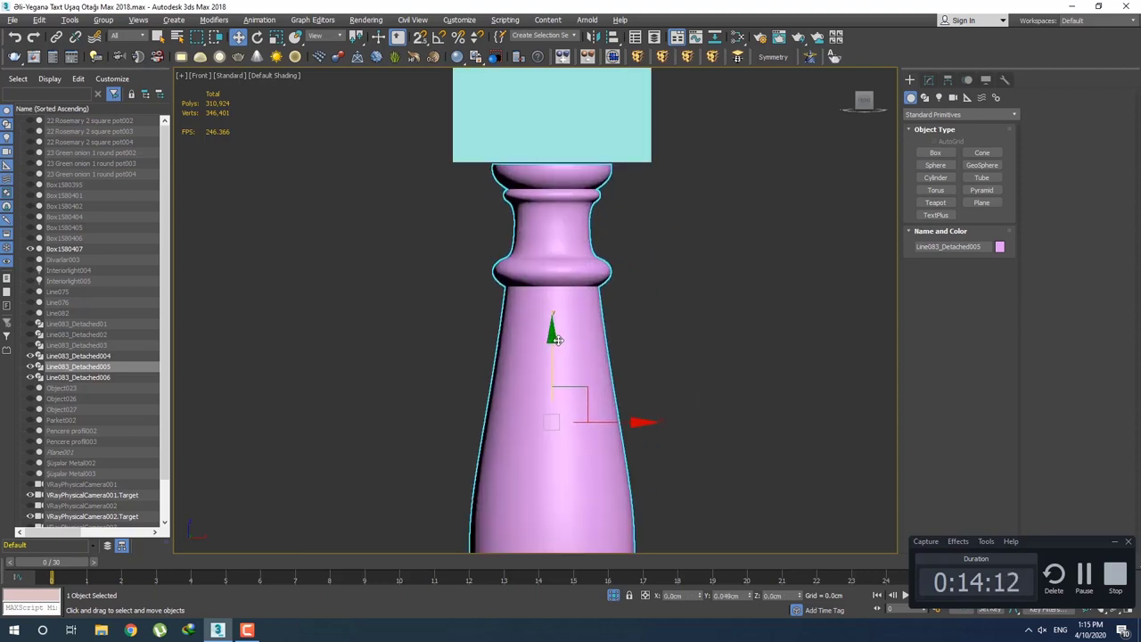
left_click_drag(555, 339, 562, 338)
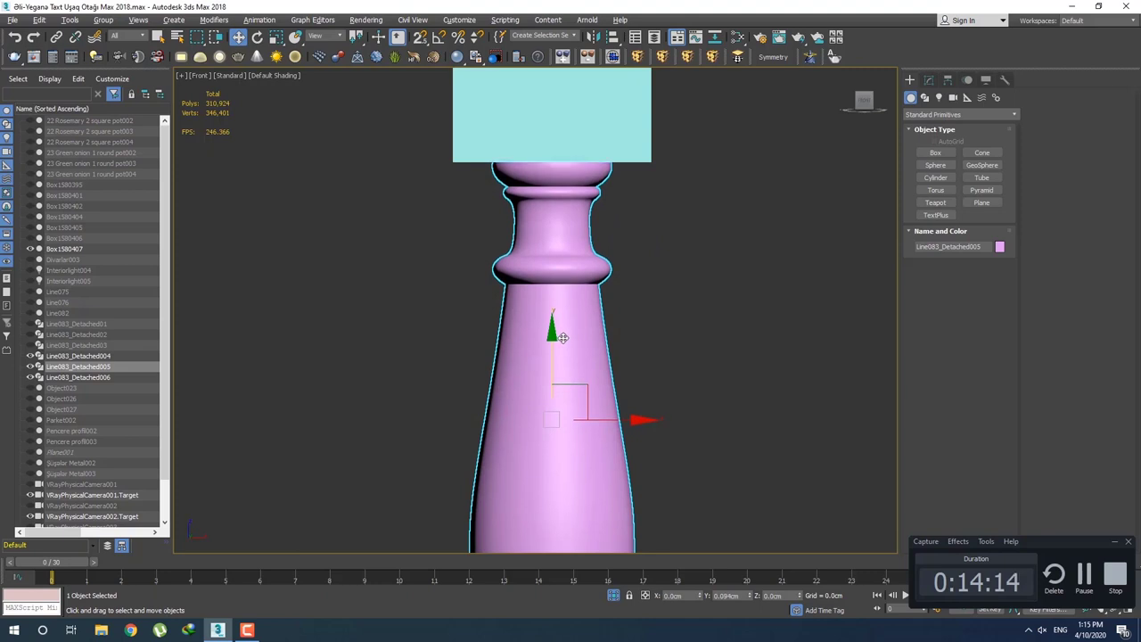
scroll(563, 165, "down", 5)
left_click(655, 205)
Check from the Top view that the spindle is centred under the block.
middle_click_drag(656, 205, 648, 244)
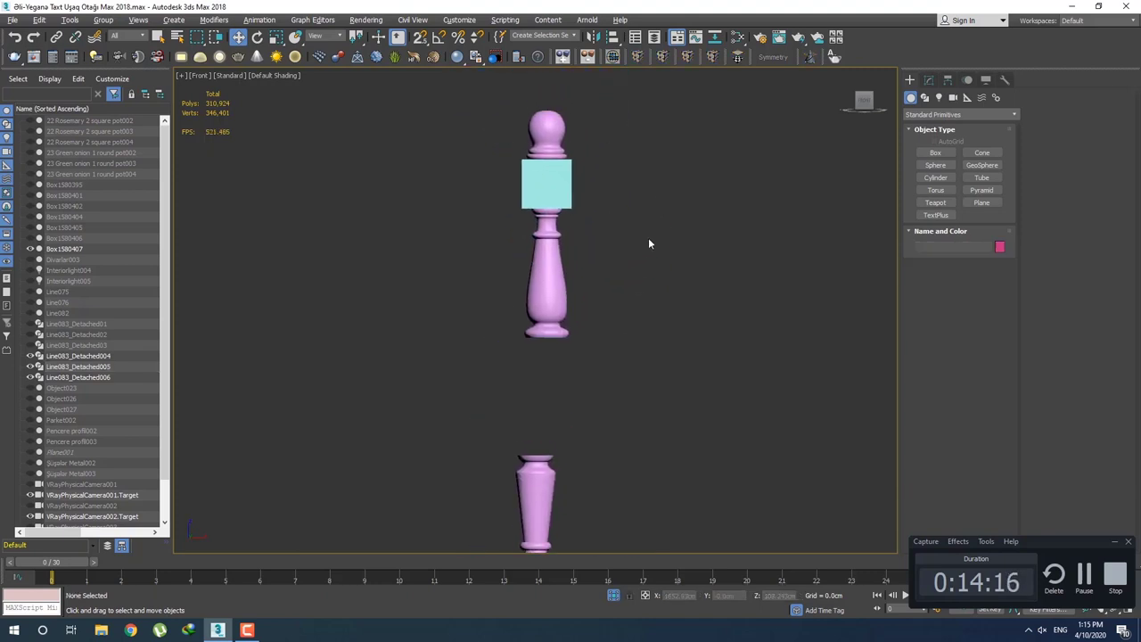
scroll(588, 265, "up", 1)
scroll(596, 270, "down", 4)
scroll(598, 254, "up", 1)
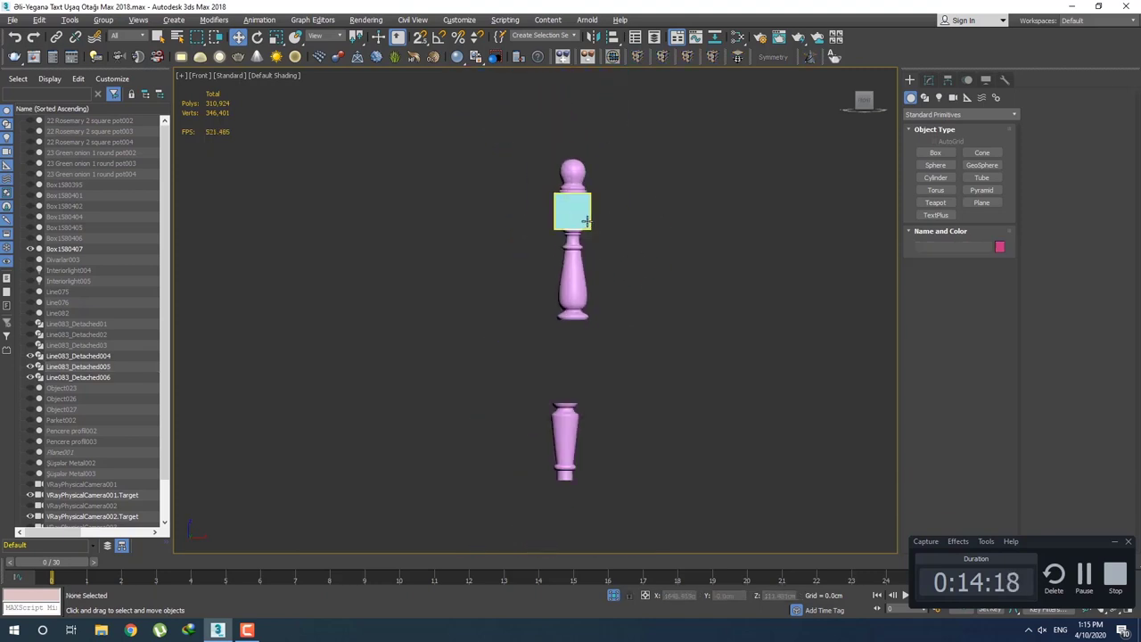
scroll(588, 259, "up", 2)
scroll(584, 260, "down", 1)
scroll(590, 226, "up", 1)
scroll(588, 240, "down", 1)
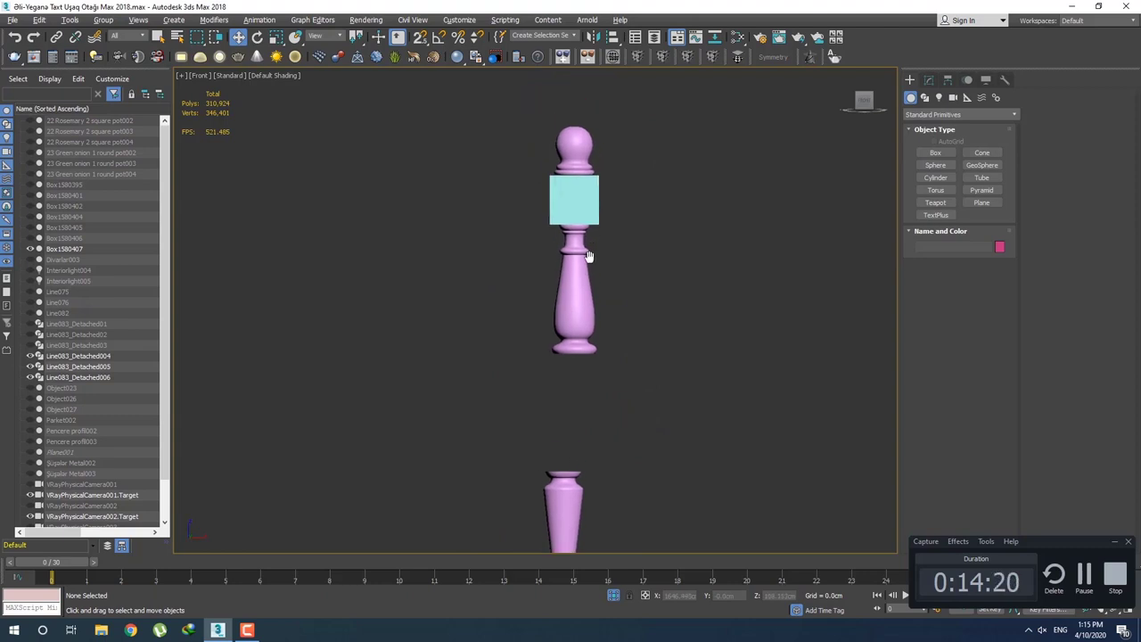
scroll(580, 256, "up", 1)
key("t")
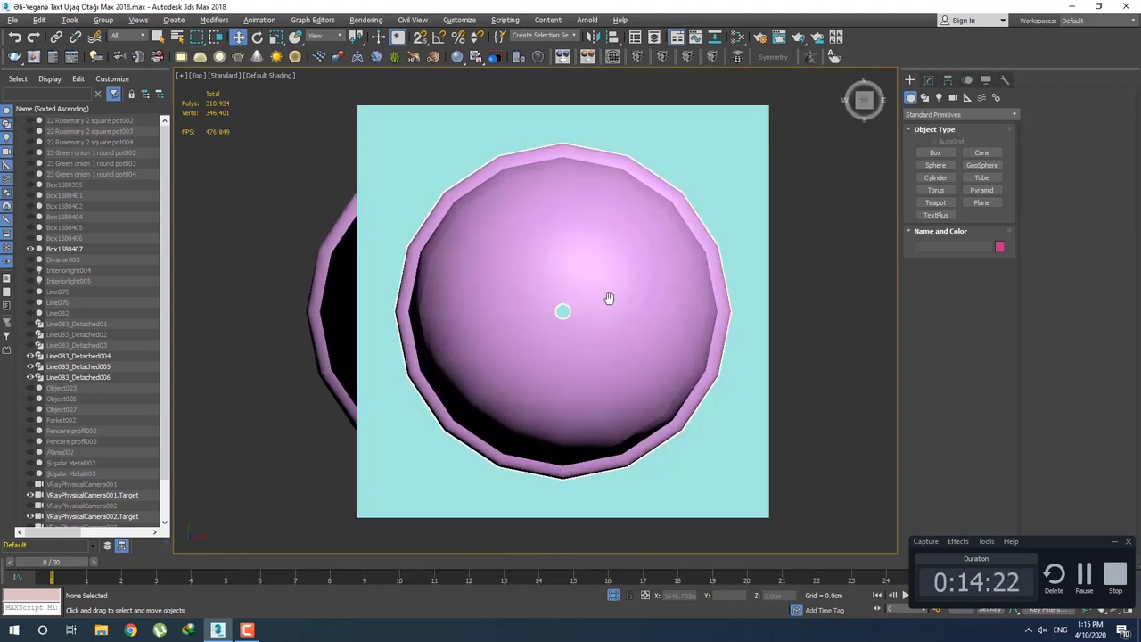
middle_click_drag(608, 296, 607, 293)
scroll(607, 299, "down", 3)
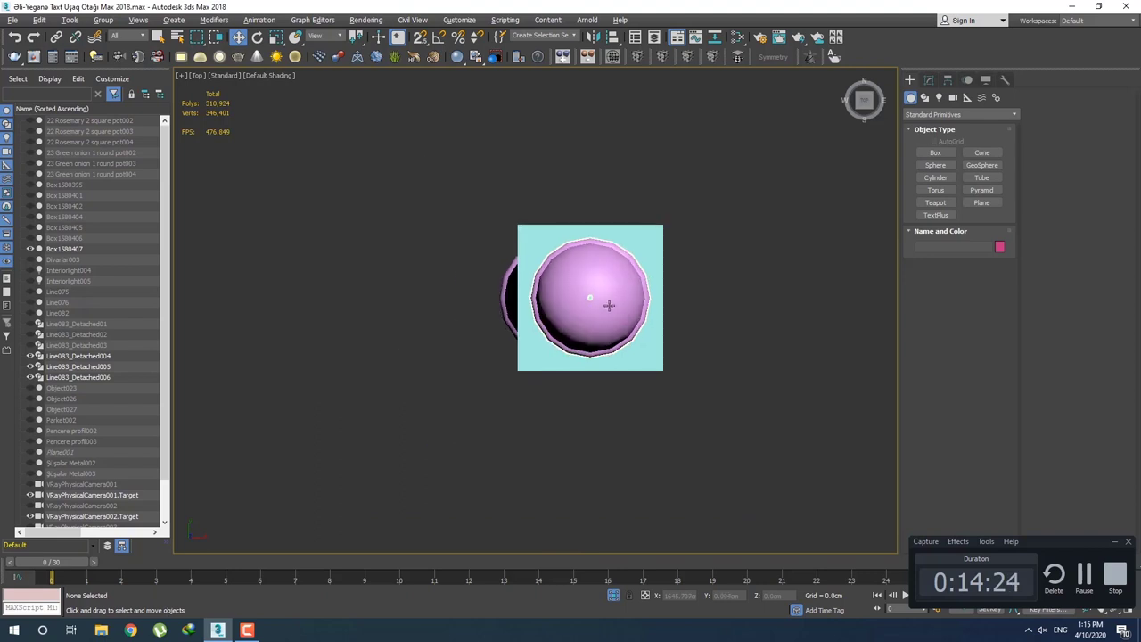
scroll(608, 306, "up", 2)
key("f")
Nudge the spindle Line083_Detached005's Lathe axis about 0.2 cm along X to line up.
left_click(536, 259)
key("z")
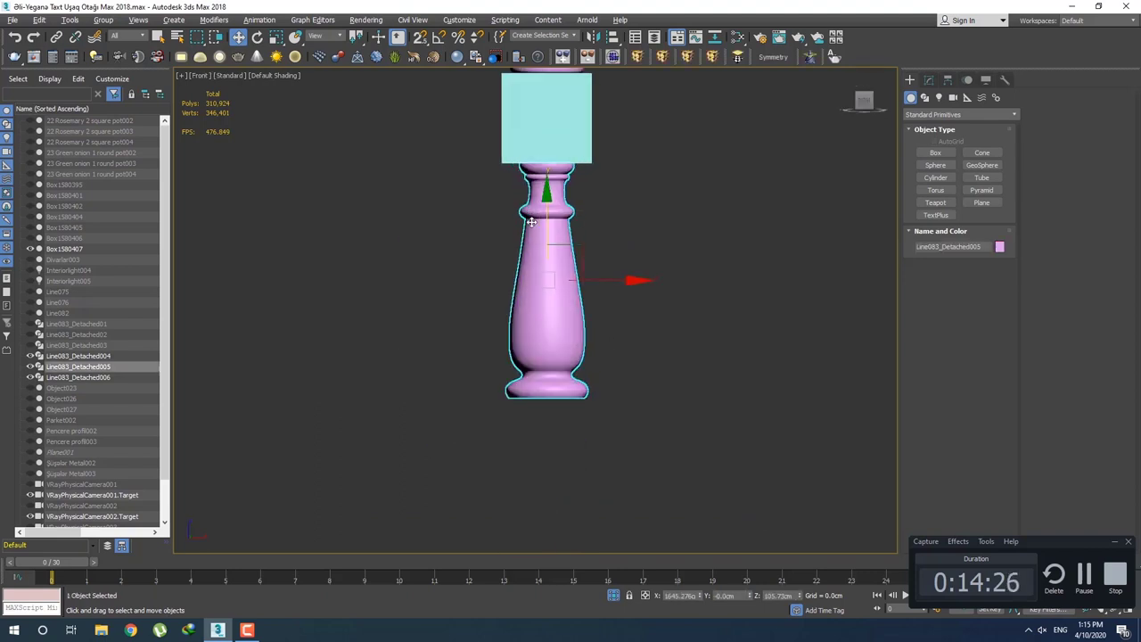
left_click(929, 81)
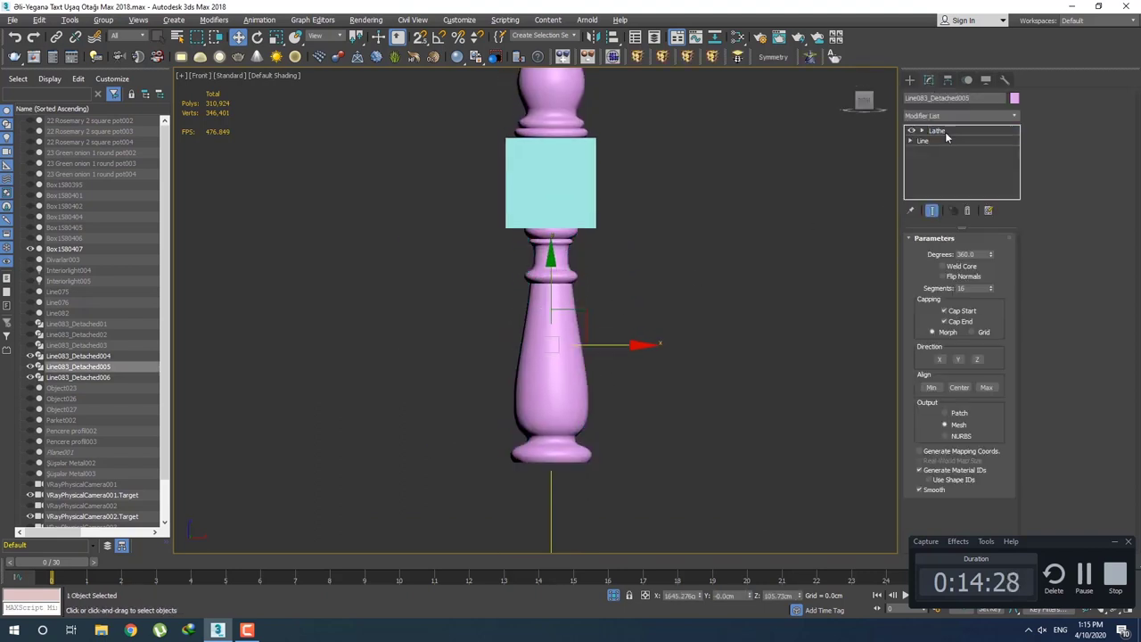
left_click_drag(616, 345, 621, 344)
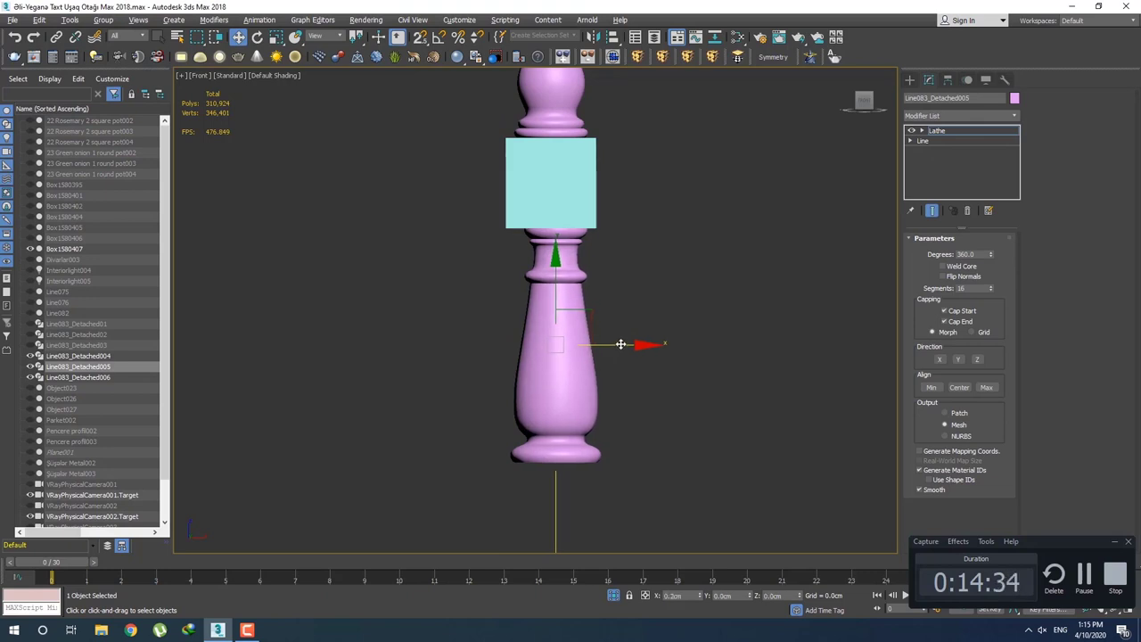
left_click_drag(620, 344, 611, 348)
left_click(910, 79)
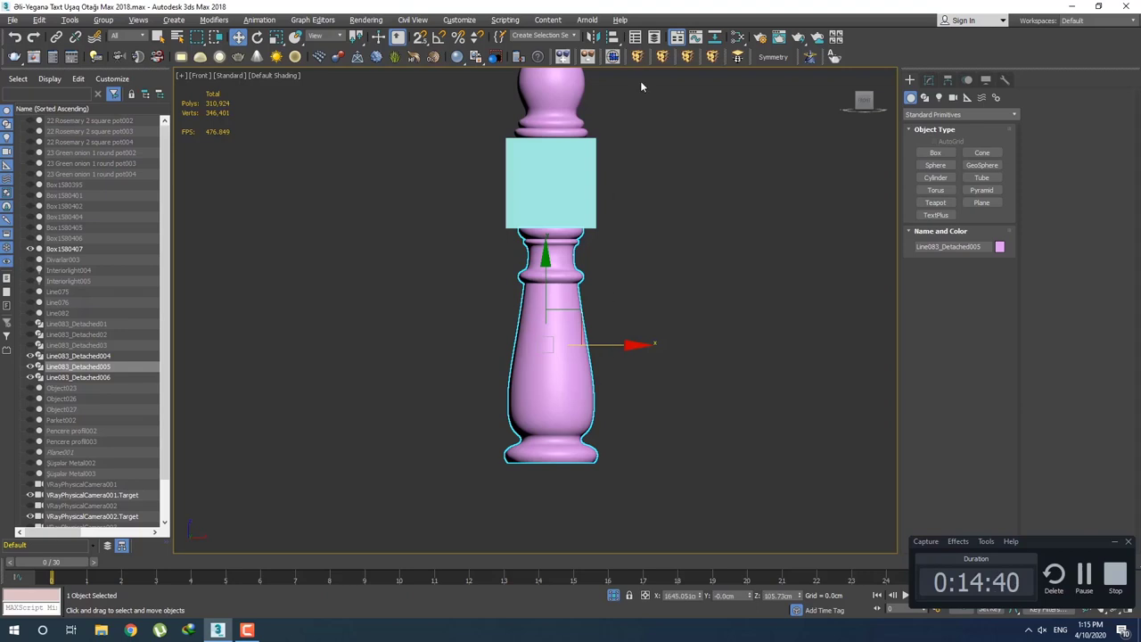
Toggle Affect Pivot Only, then align the spindle's pivot to Box1580407's pivot.
left_click(948, 81)
left_click(959, 161)
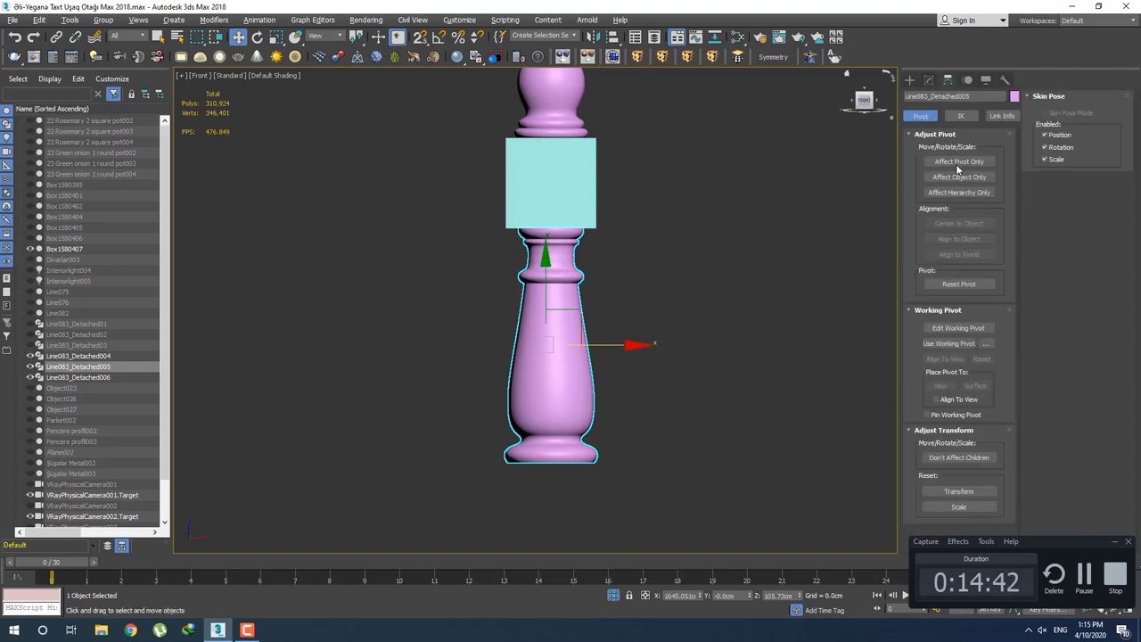
left_click(959, 161)
left_click(909, 79)
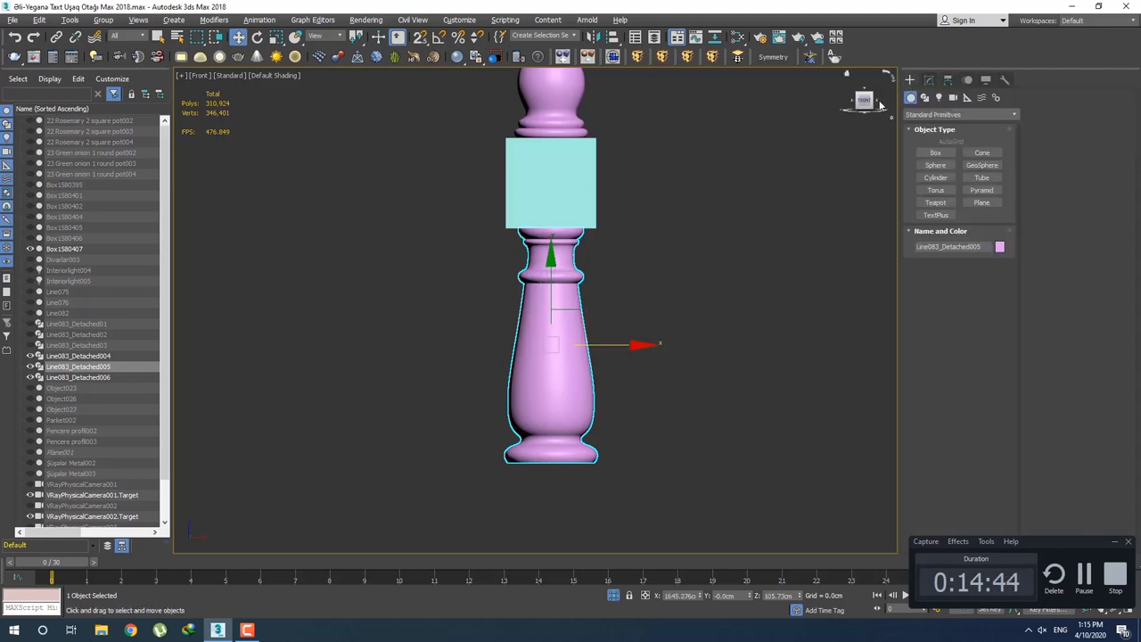
left_click(613, 38)
left_click(581, 175)
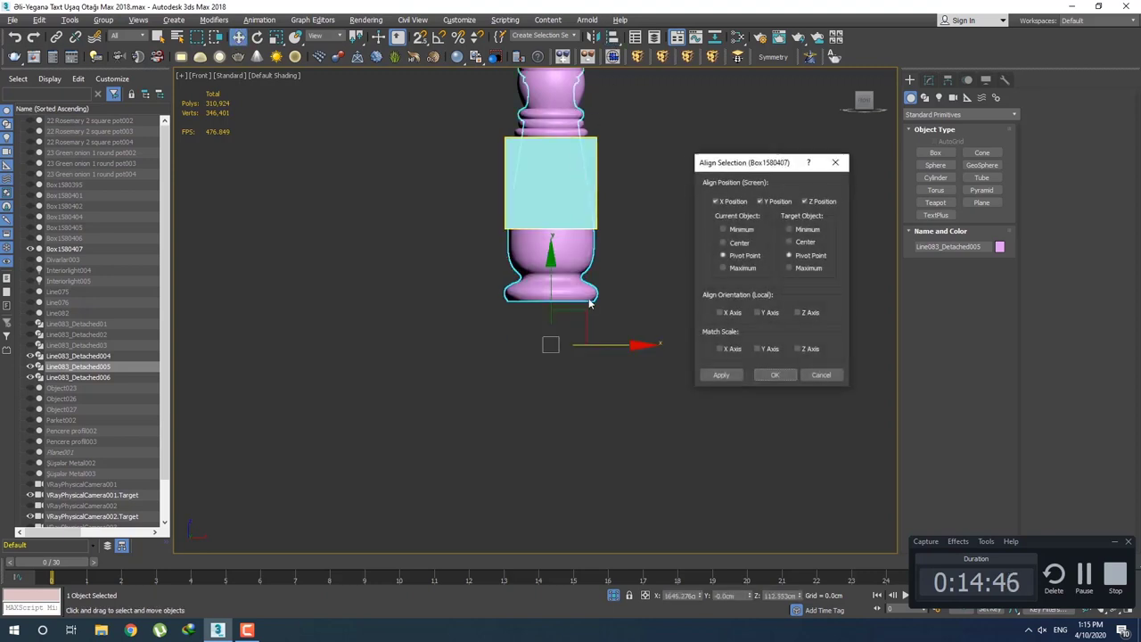
left_click(772, 376)
Move the spindle down along Y so it sits directly below the block.
scroll(585, 168, "up", 3)
middle_click_drag(585, 168, 563, 243)
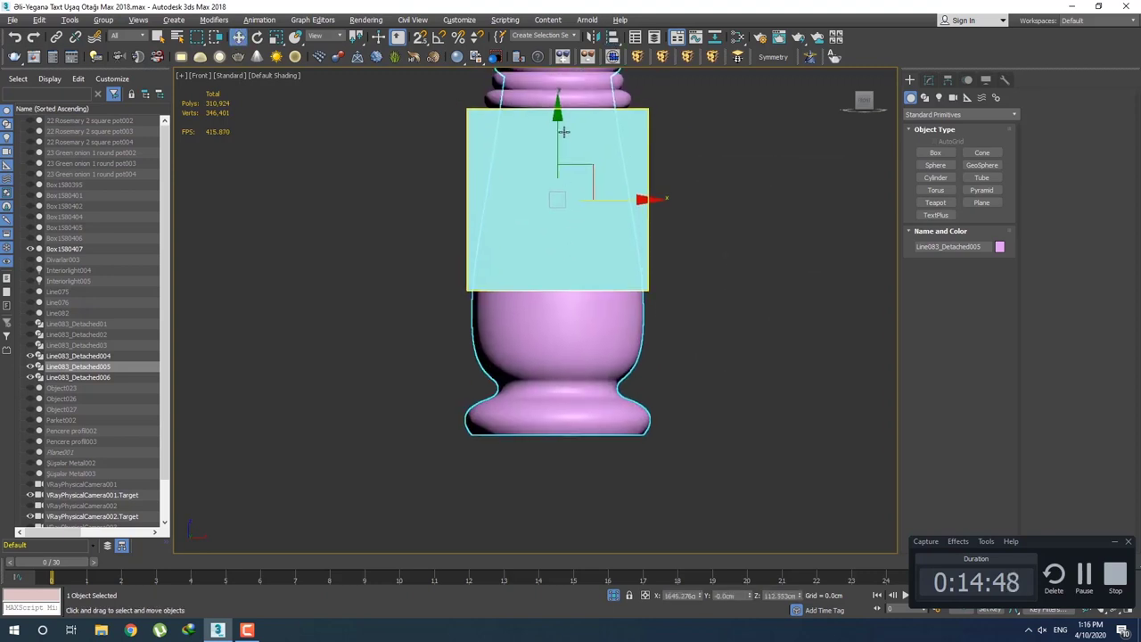
left_click_drag(562, 243, 558, 453)
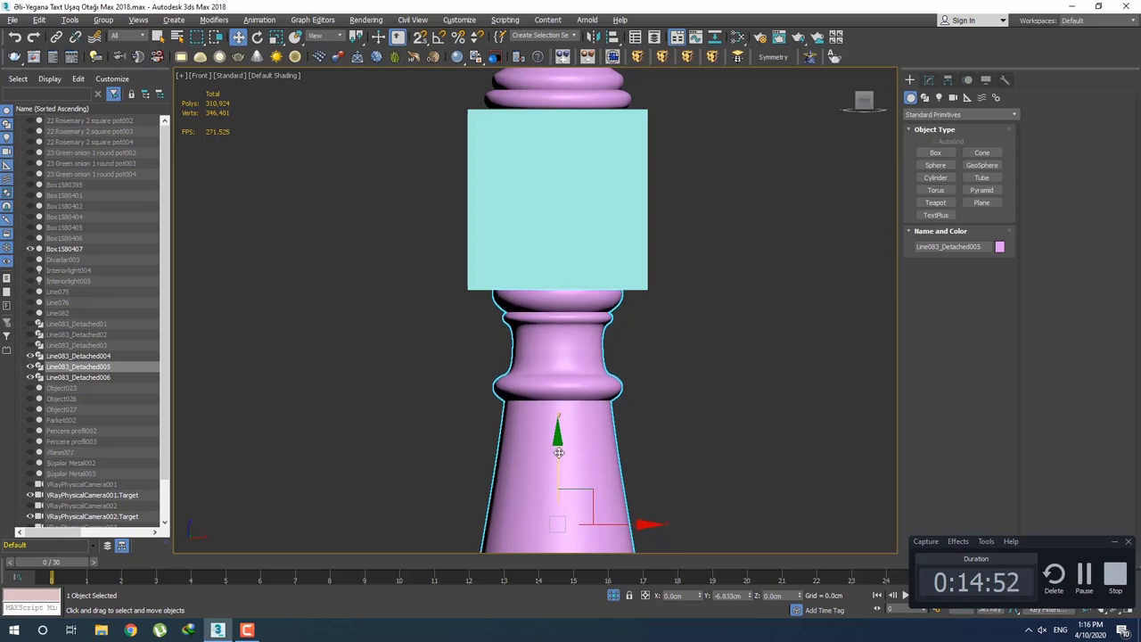
scroll(568, 323, "down", 2)
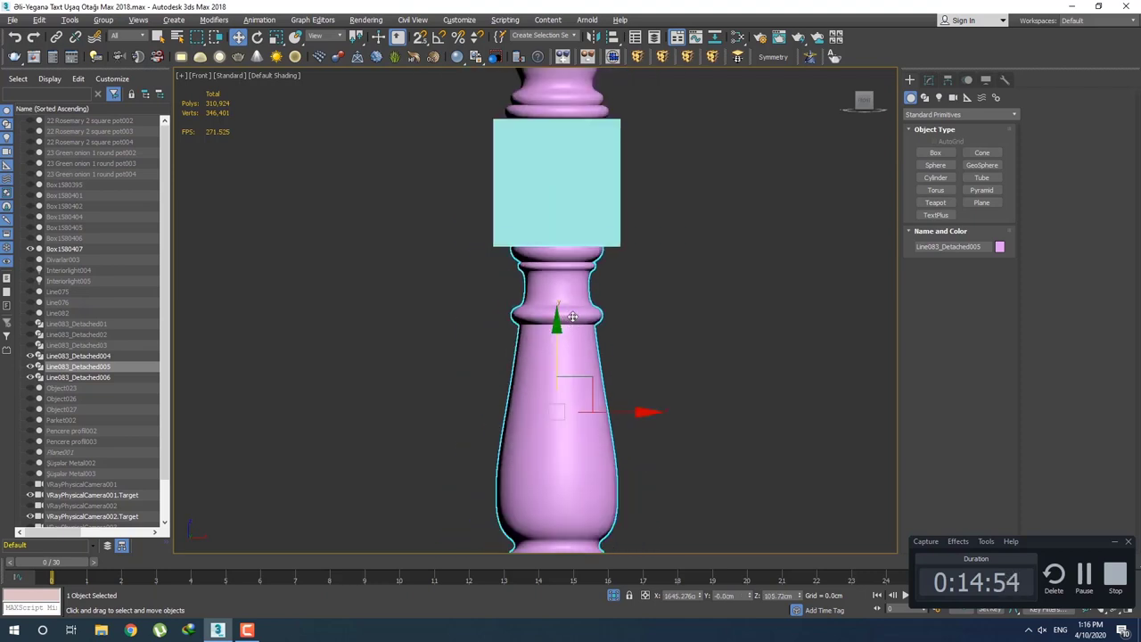
Select the lower leg piece, then the square block.
key("q")
scroll(582, 390, "down", 3)
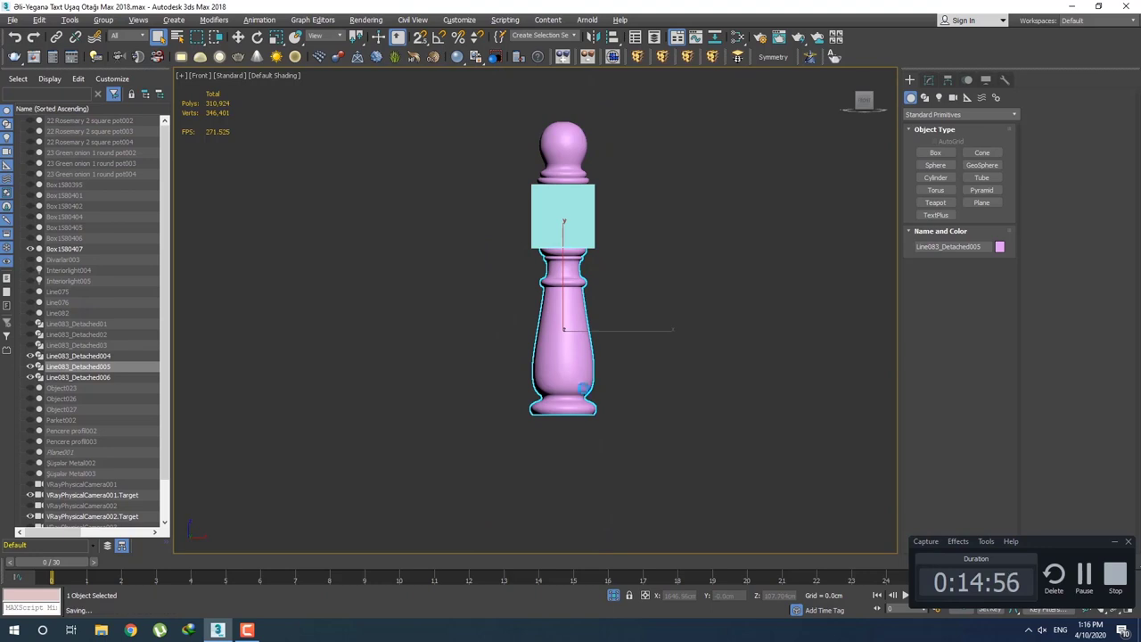
middle_click_drag(583, 389, 579, 301)
scroll(562, 378, "down", 3)
left_click(561, 378)
scroll(560, 378, "up", 3)
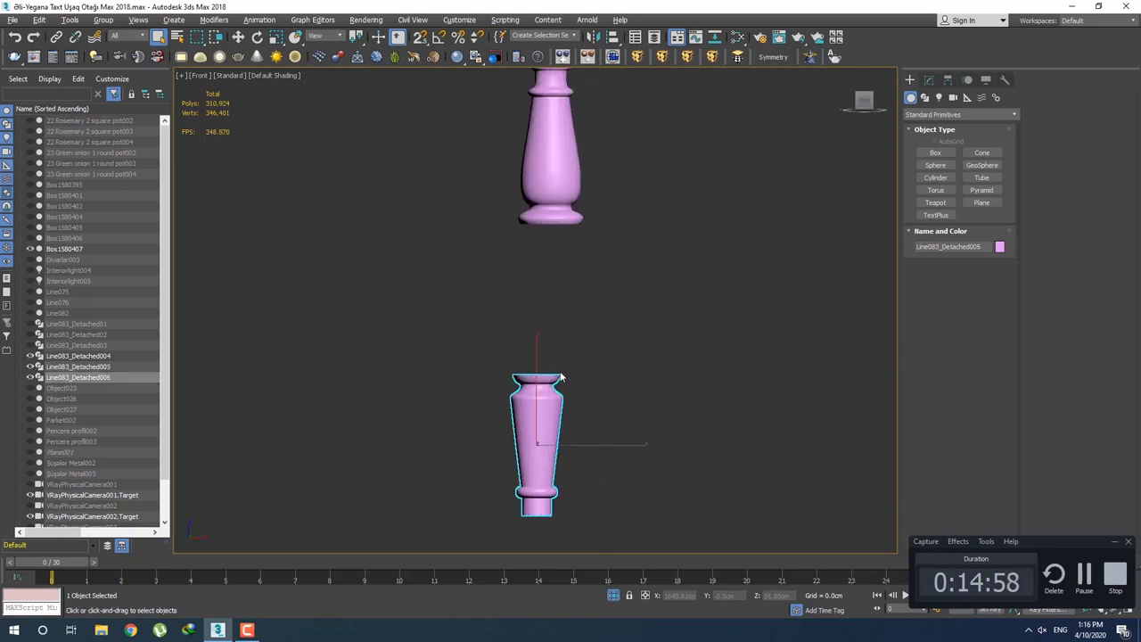
middle_click_drag(561, 378, 561, 495)
left_click(540, 160)
scroll(573, 254, "down", 3)
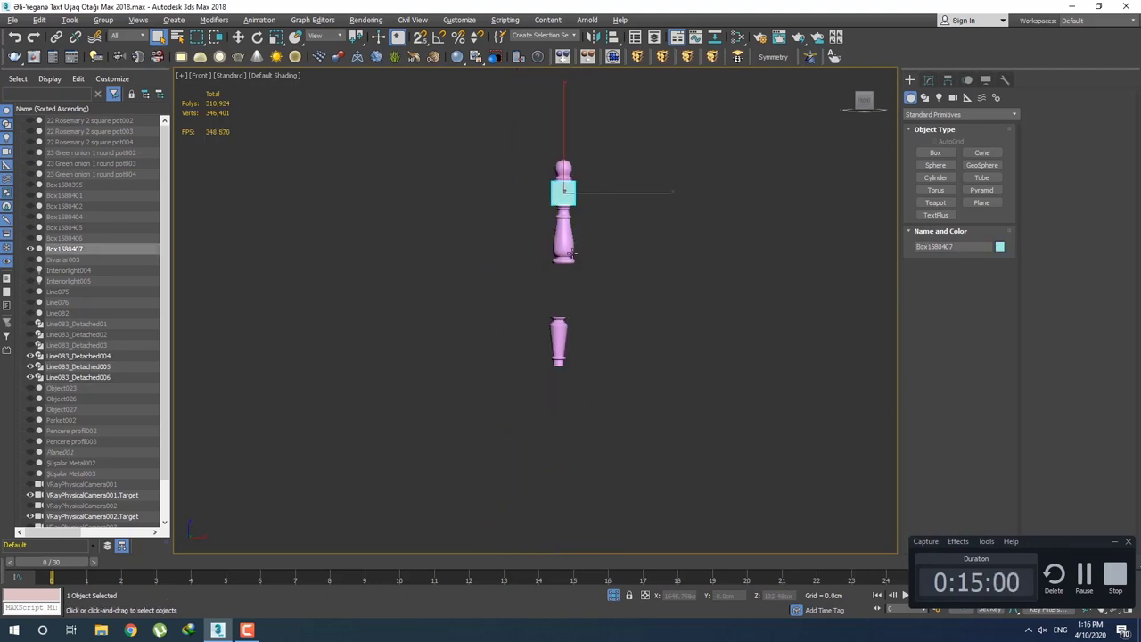